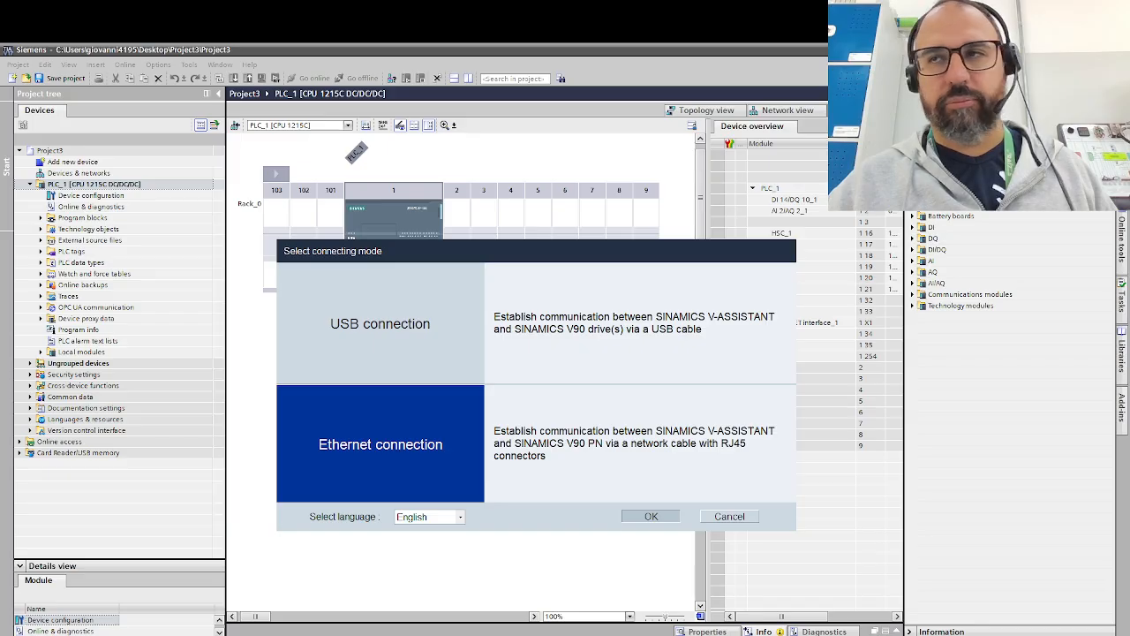
# - Connect to the drive over Ethernet and select the SINAMICS V90 PN in the network view
pyautogui.click(651, 517)
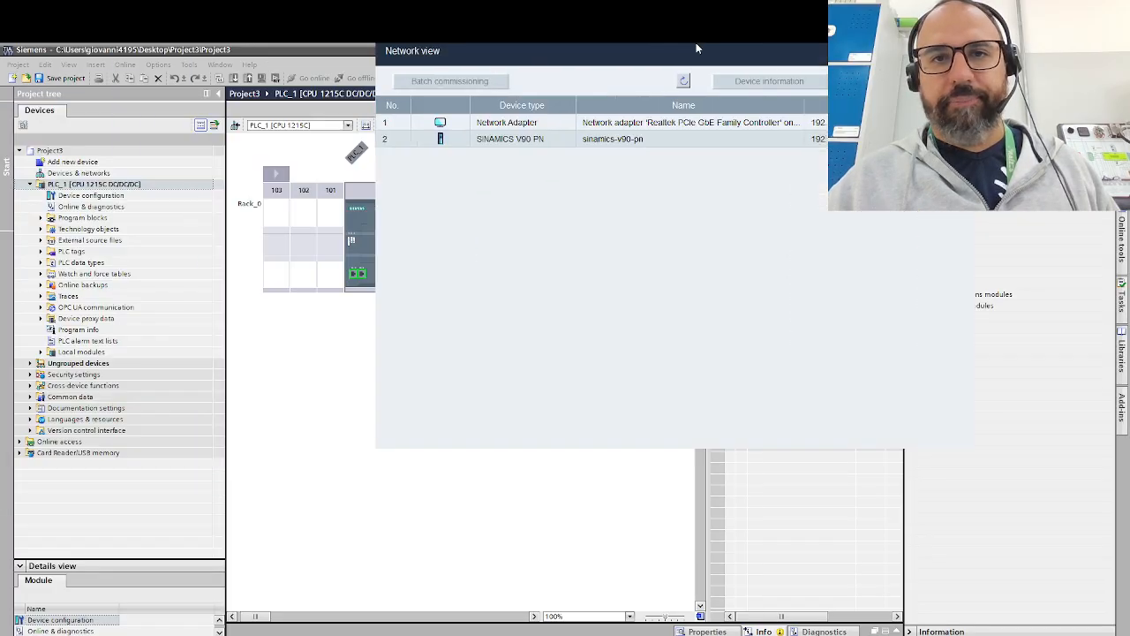
pyautogui.moveTo(695, 42); pyautogui.dragTo(567, 183)
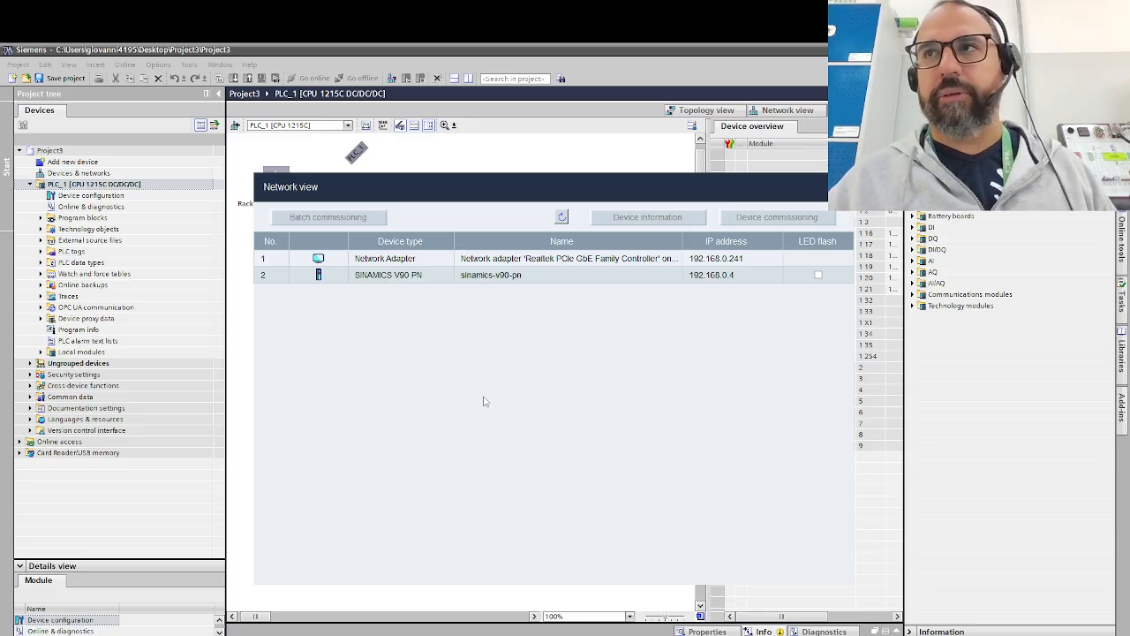
pyautogui.click(385, 263)
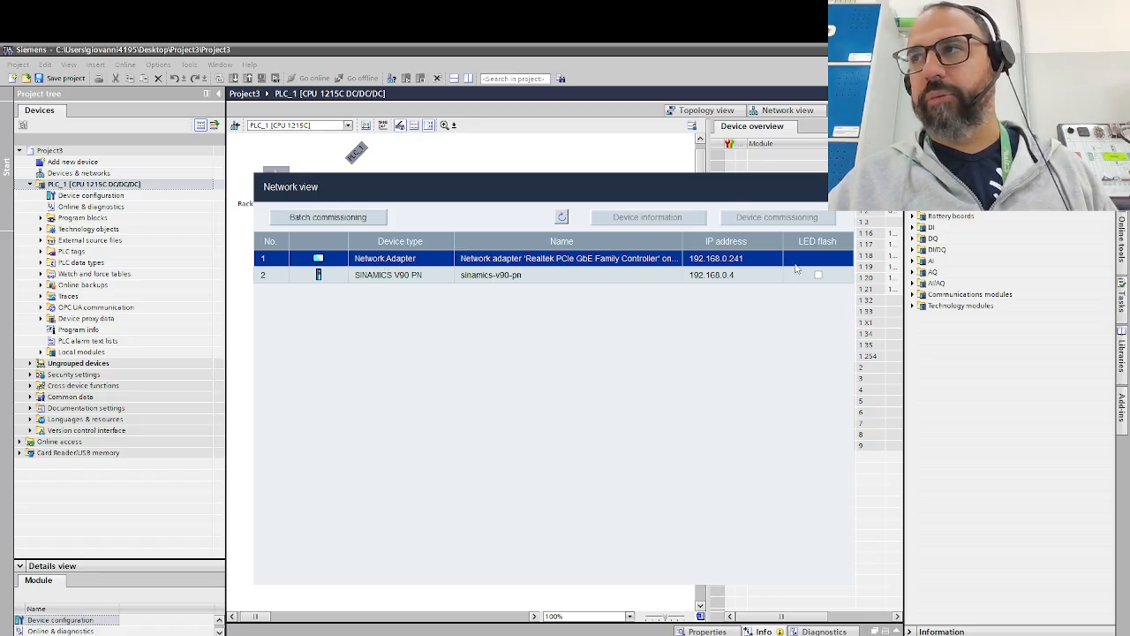
pyautogui.click(382, 278)
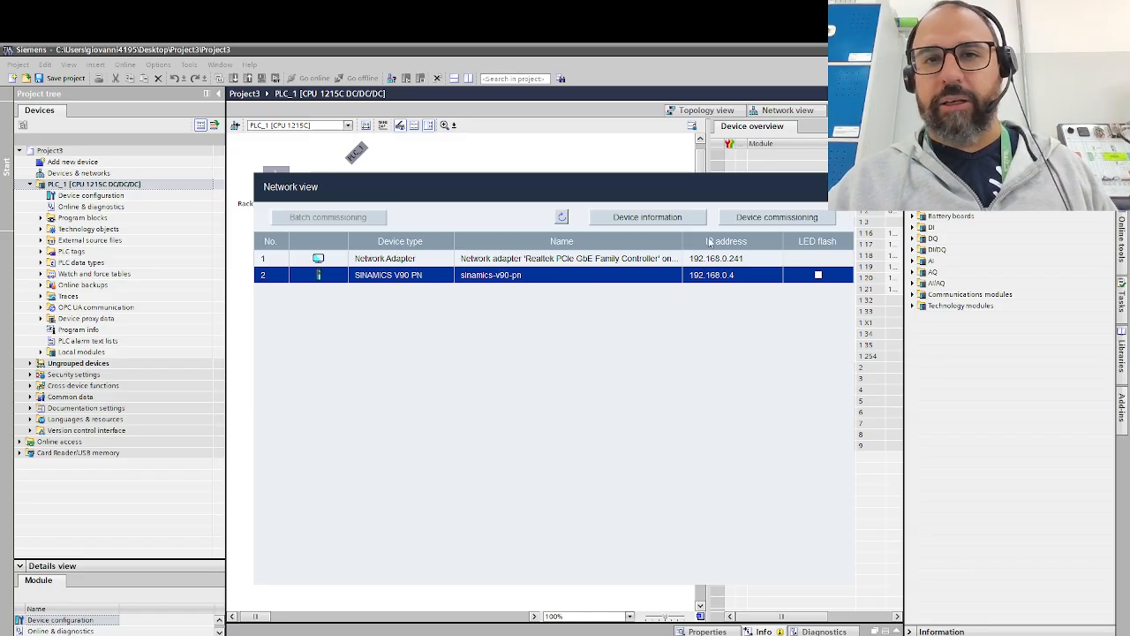
# - Open the drive's device information and apply the name sinamics-v90-pn with IP address 192.168.0.4 and subnet mask 255.255.255.0
pyautogui.click(646, 218)
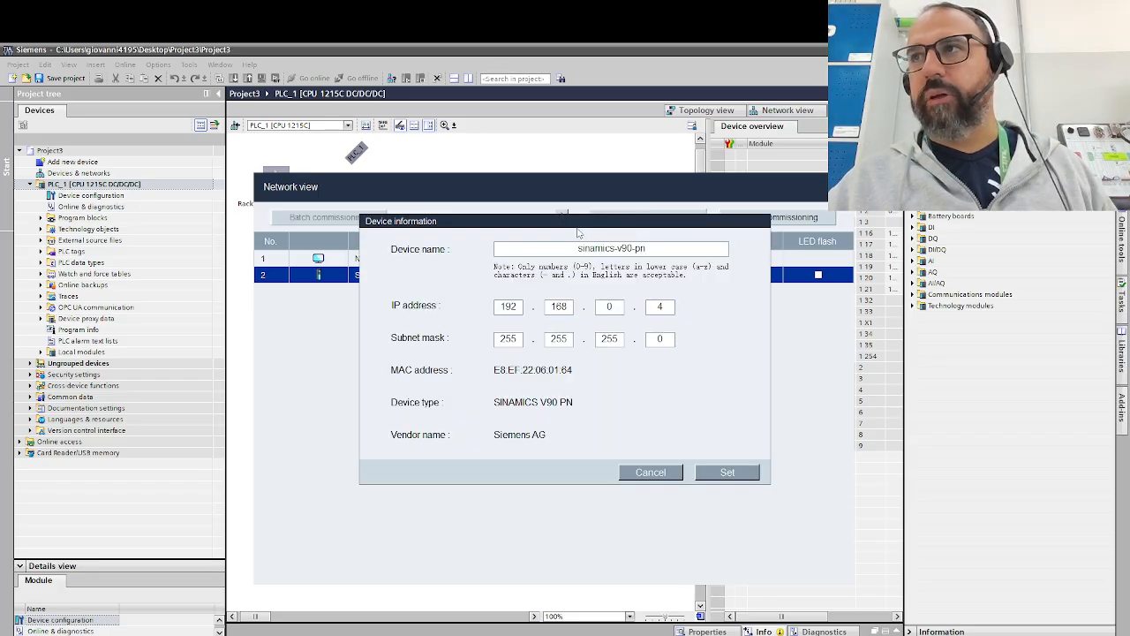
pyautogui.moveTo(577, 227); pyautogui.dragTo(585, 293)
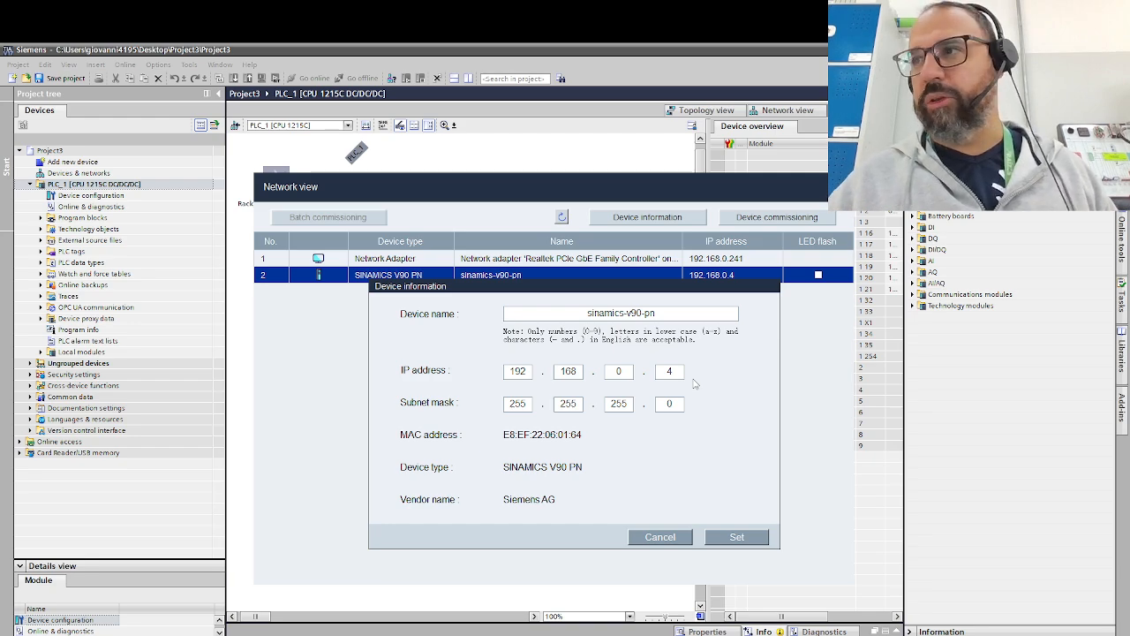
pyautogui.doubleClick(663, 315)
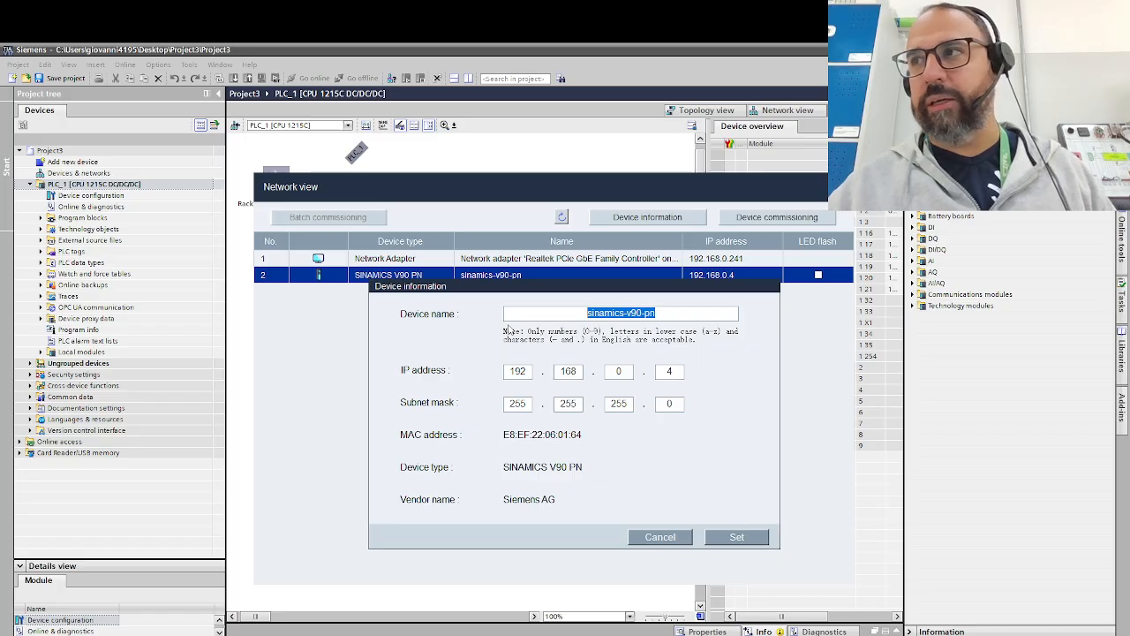
pyautogui.click(717, 539)
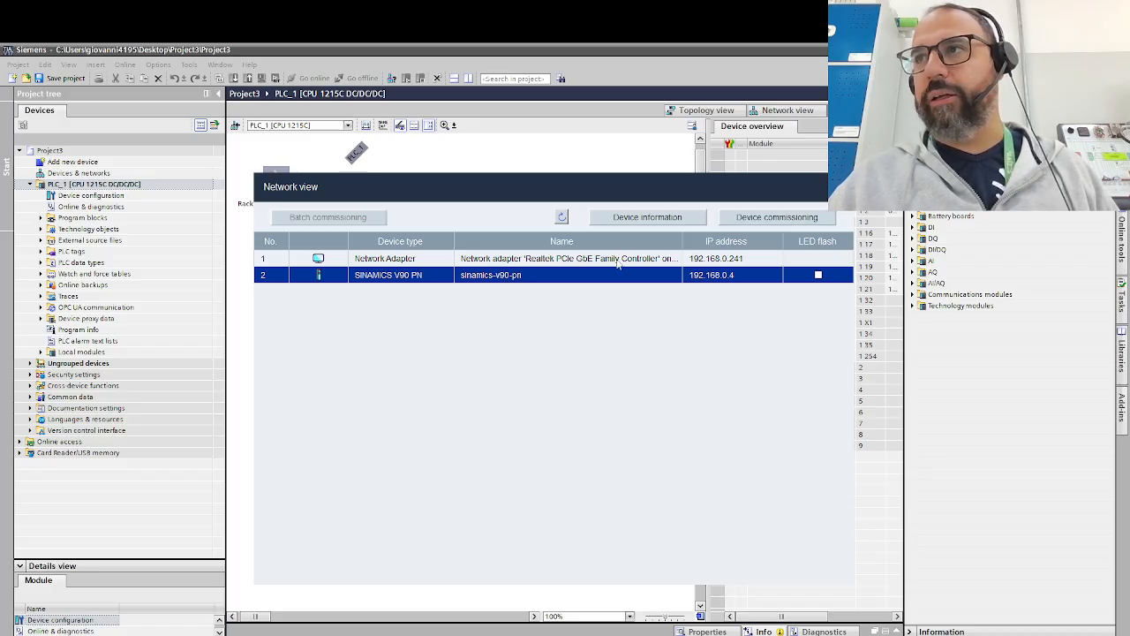
# - Start device commissioning for the selected V90 PN drive and enlarge the SINAMICS V-ASSISTANT window
pyautogui.click(765, 221)
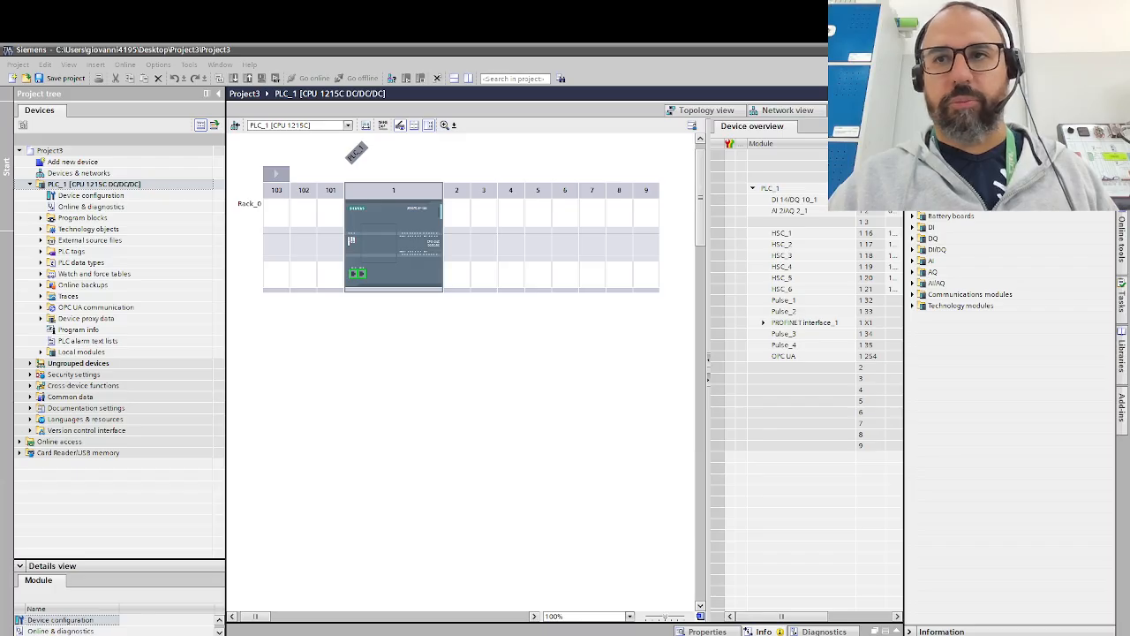
pyautogui.moveTo(0, 106); pyautogui.dragTo(631, 179)
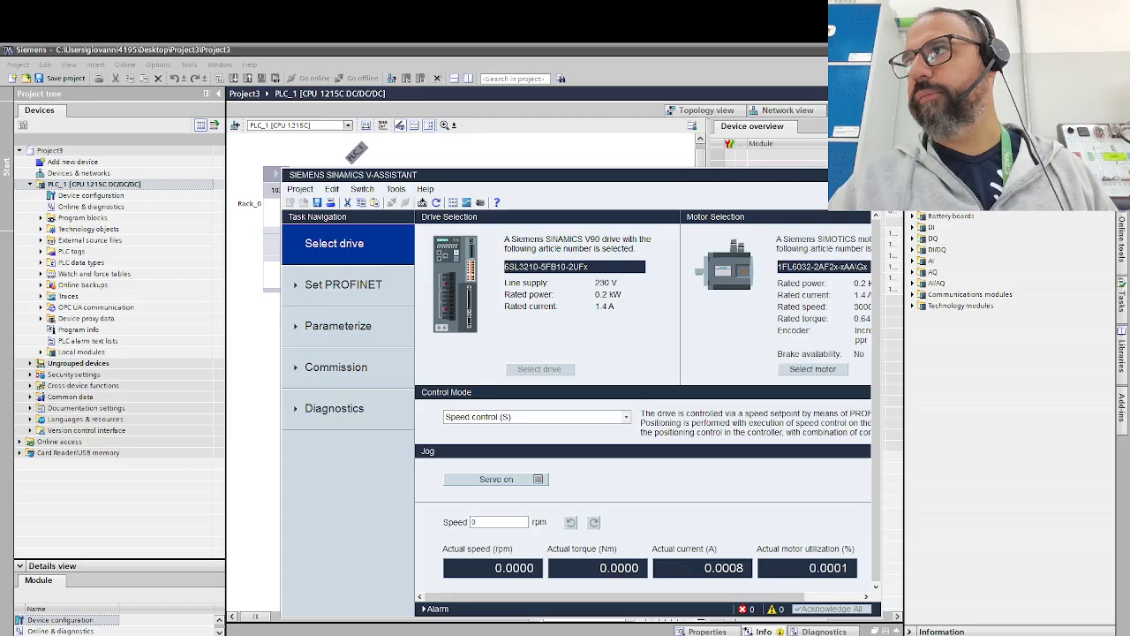
pyautogui.doubleClick(633, 180)
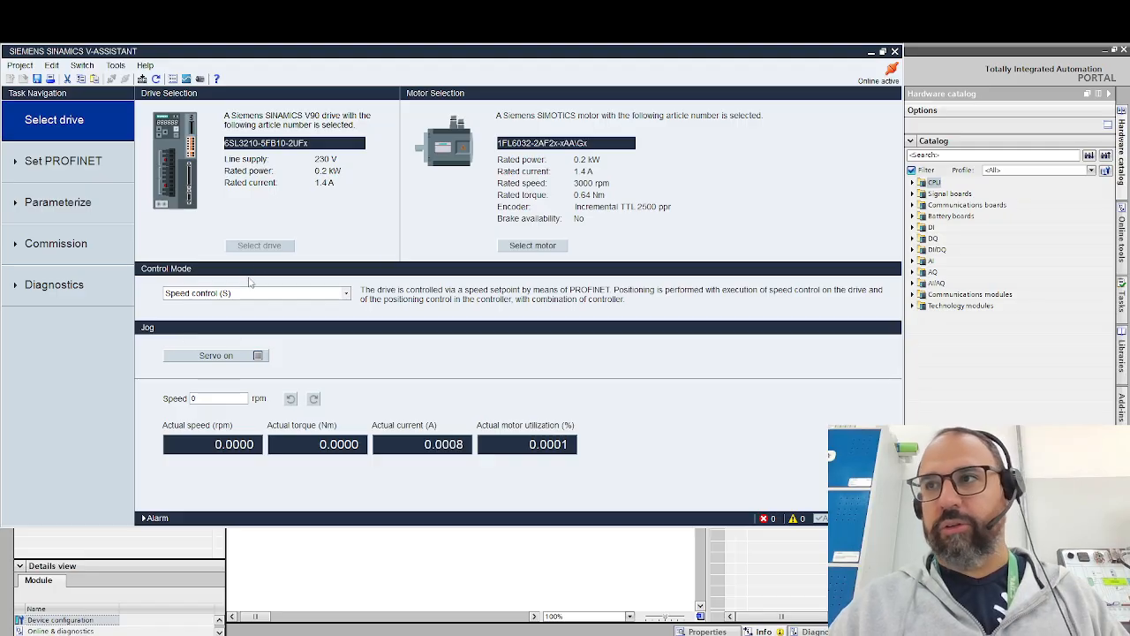
# - Choose Speed control (S) as the control mode and confirm motor ID 50, 1FL6032-2AF2x-xAA\Gx, for the drive
pyautogui.click(189, 295)
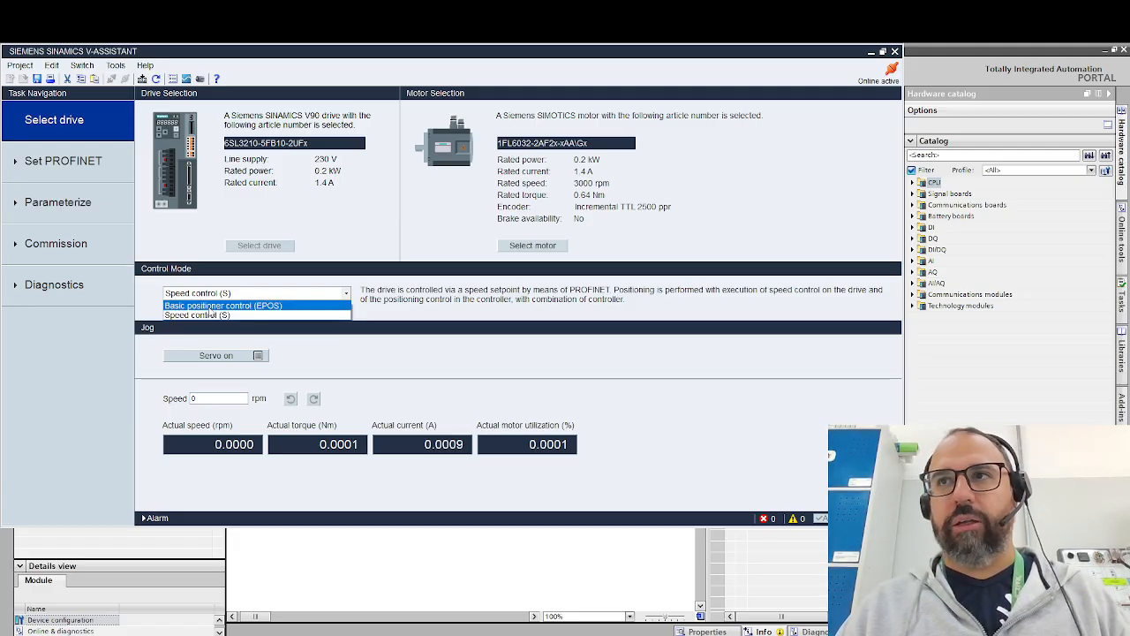
pyautogui.click(212, 320)
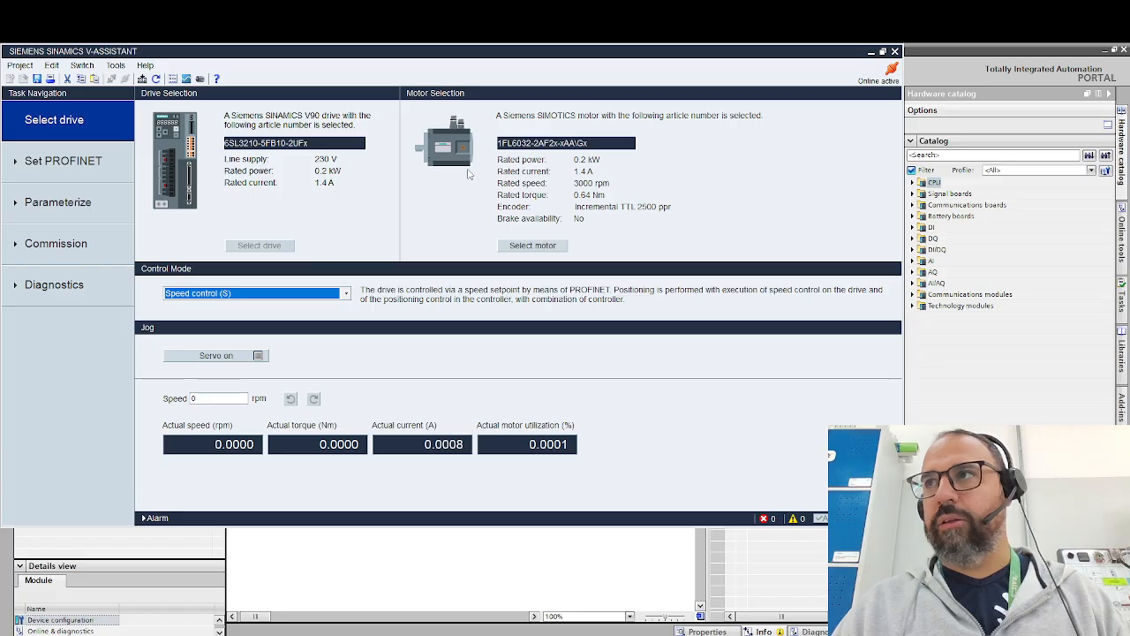
pyautogui.click(533, 245)
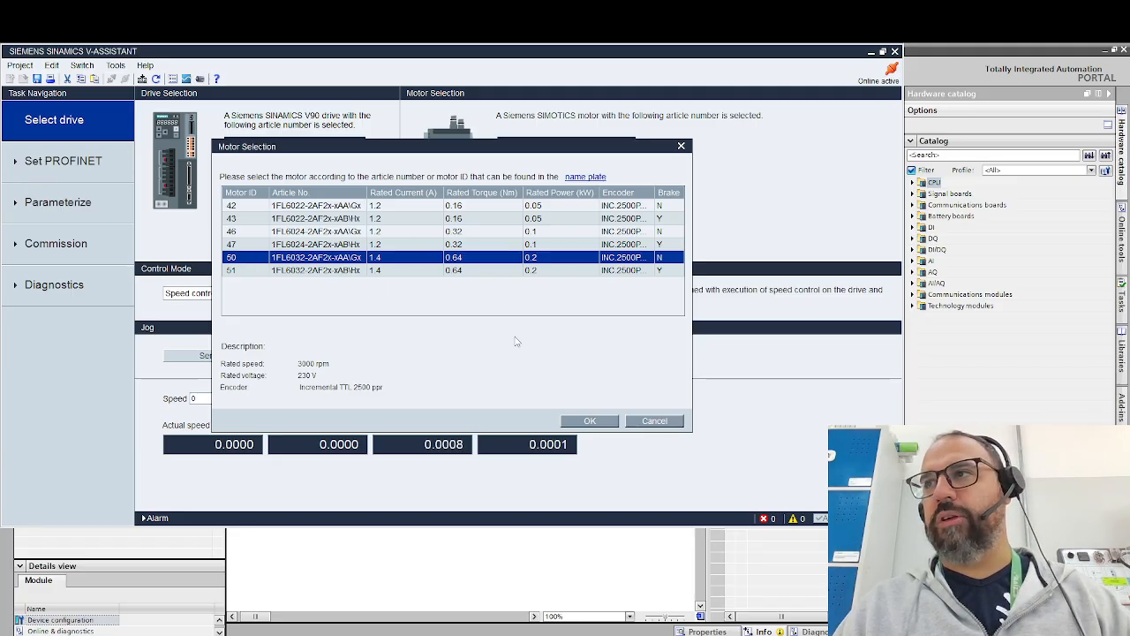
pyautogui.click(593, 421)
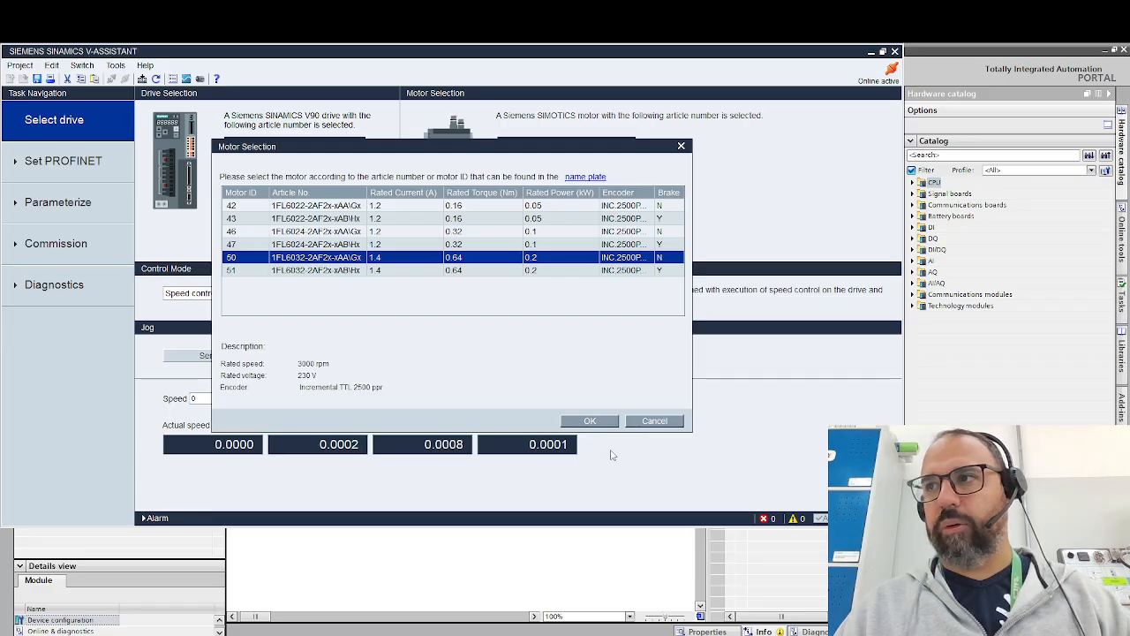
pyautogui.click(590, 421)
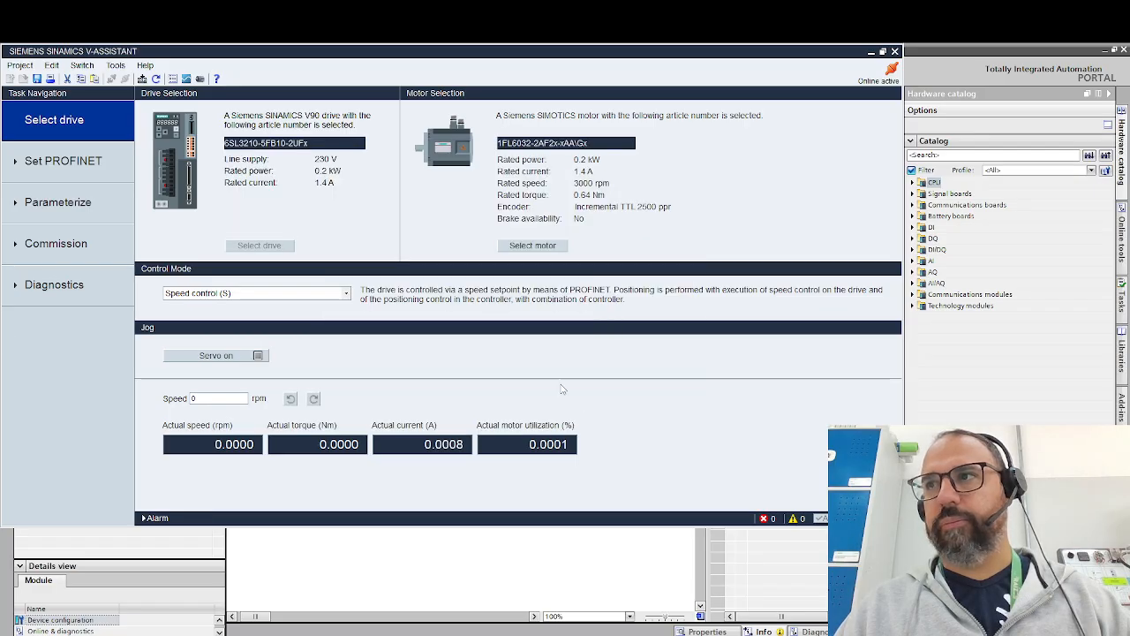
# - Enable the servo, jog the motor at 2 rpm in both directions, and disable the servo
pyautogui.click(231, 358)
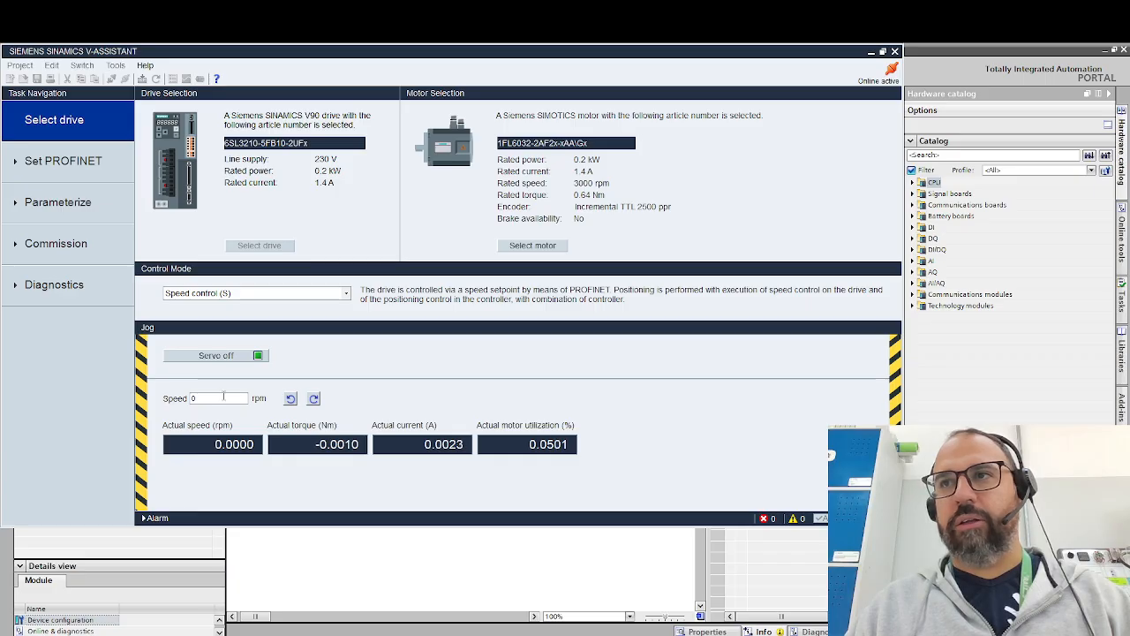
pyautogui.write('2')
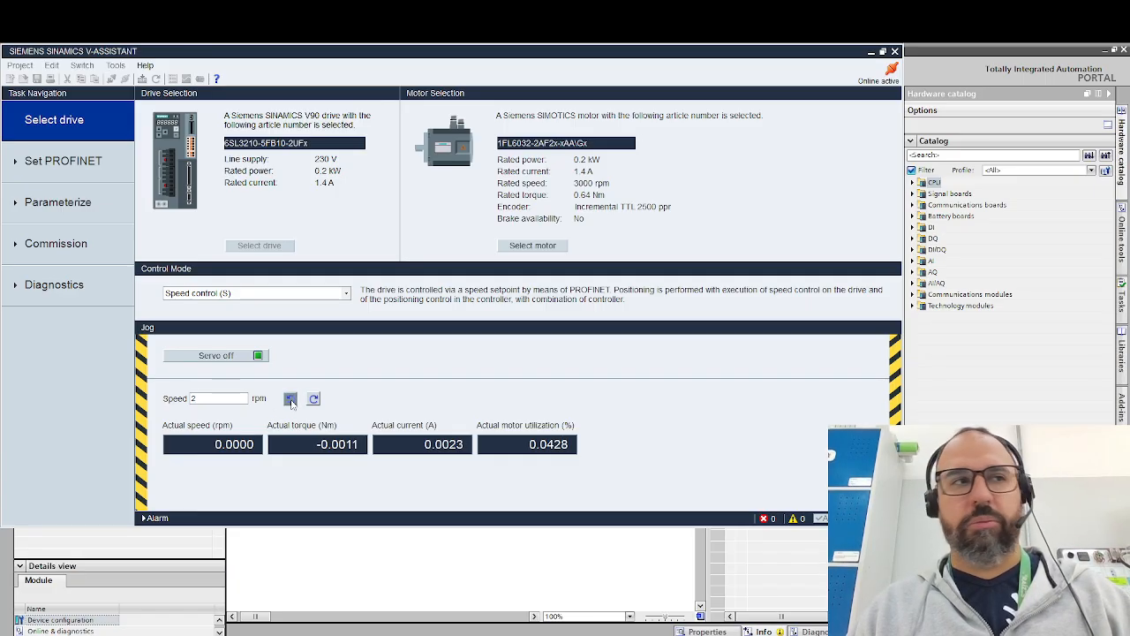
pyautogui.click(291, 399)
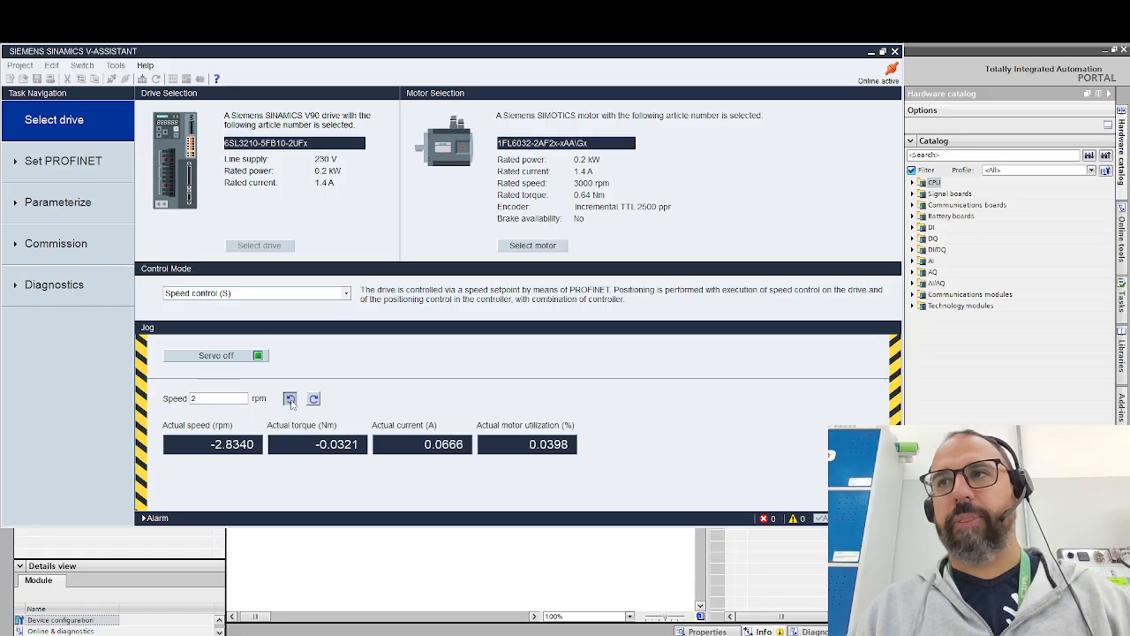
pyautogui.click(314, 400)
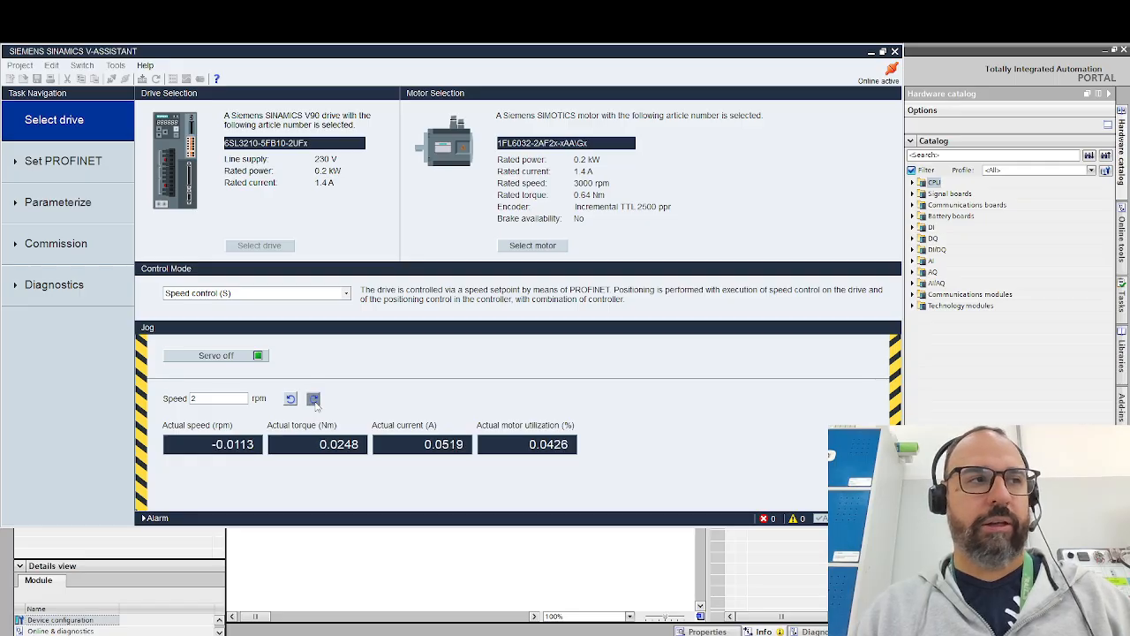
pyautogui.click(291, 400)
pyautogui.click(291, 400)
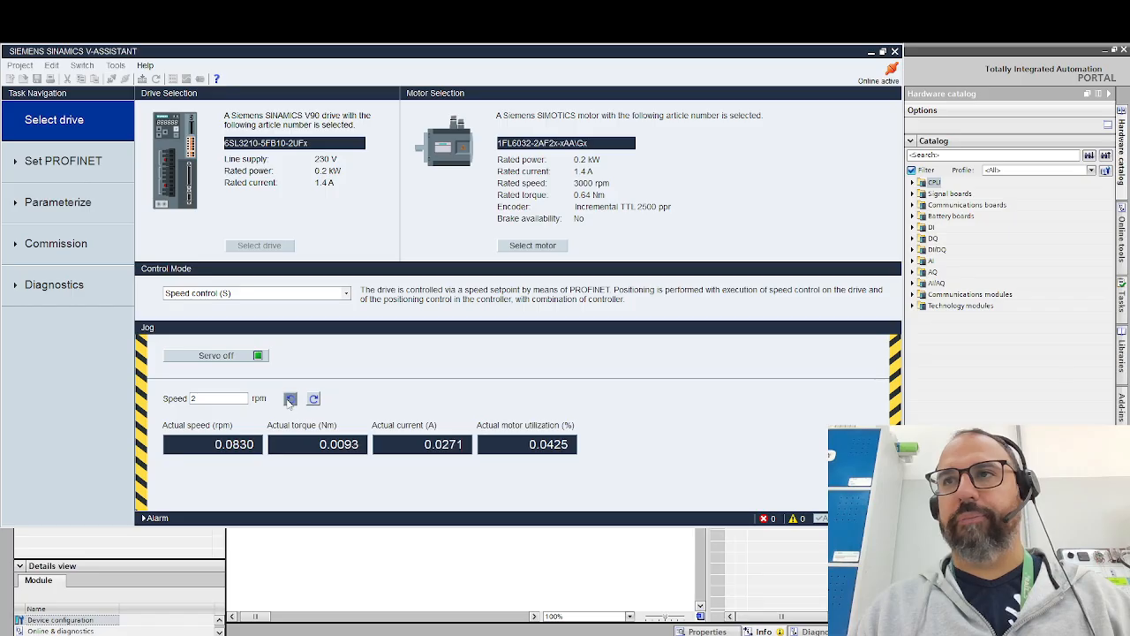
pyautogui.click(235, 357)
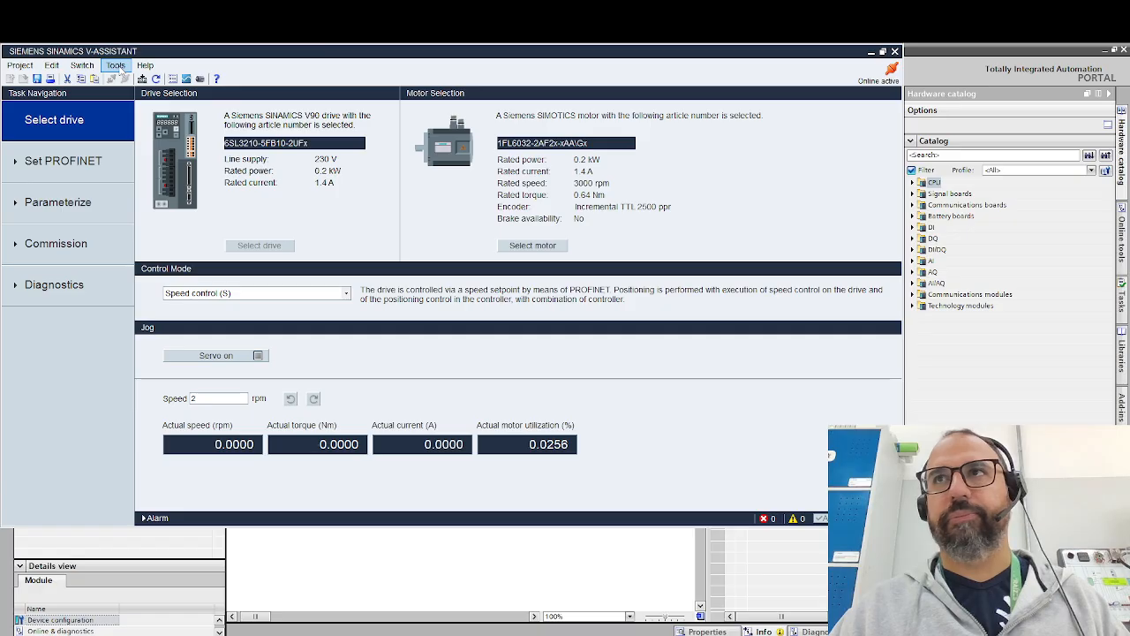
# - Reset the drive's parameters to their factory defaults and confirm the reset
pyautogui.click(116, 67)
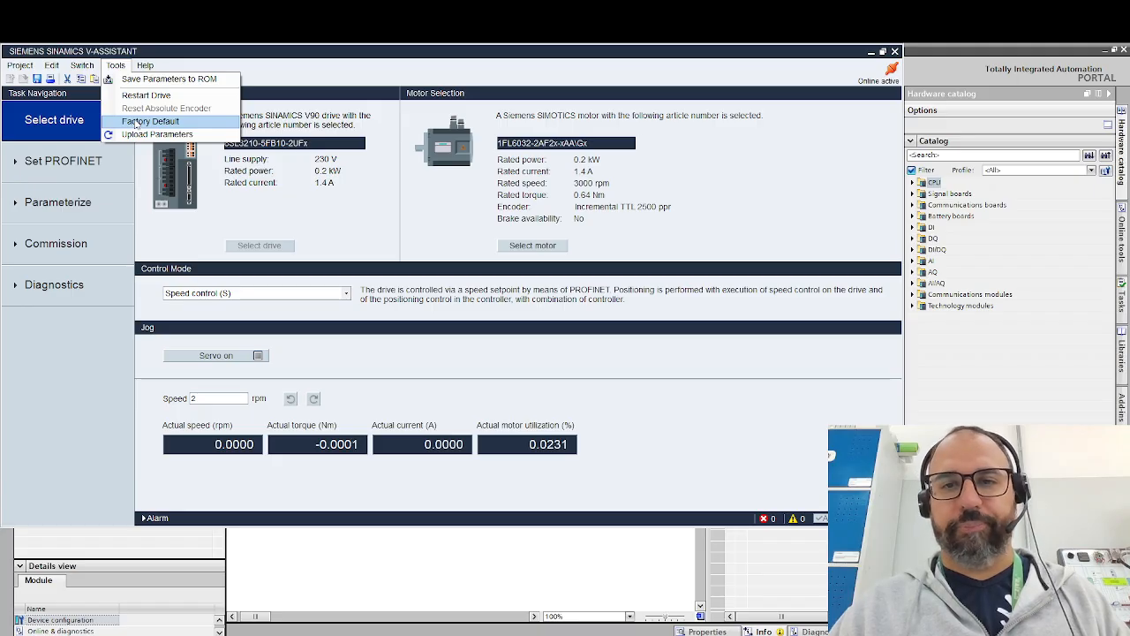
pyautogui.click(141, 121)
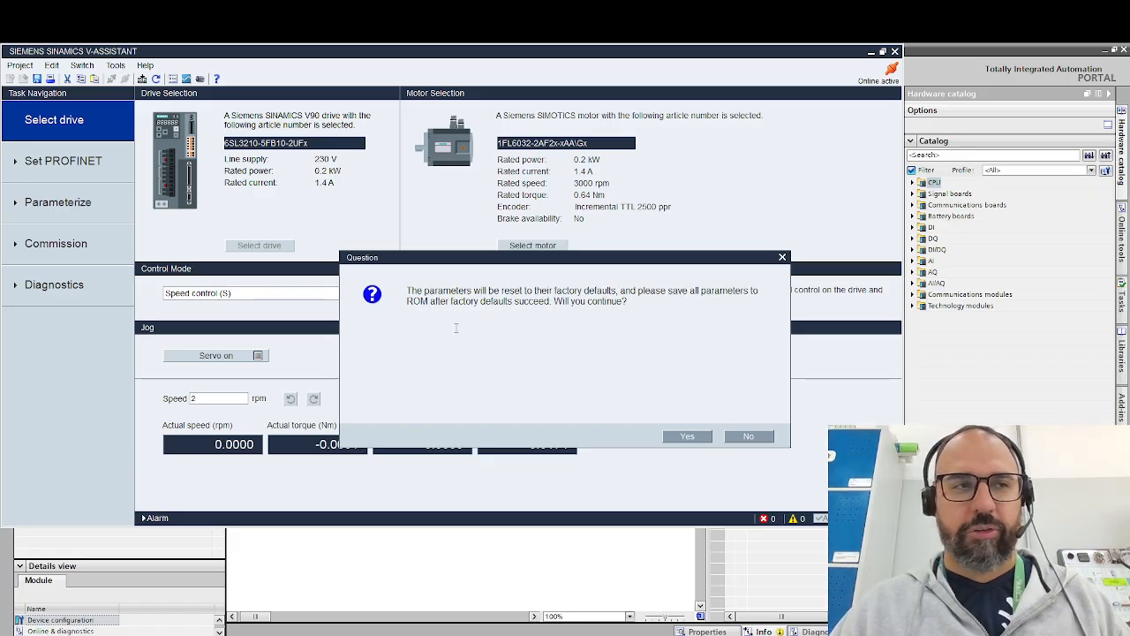
pyautogui.click(682, 436)
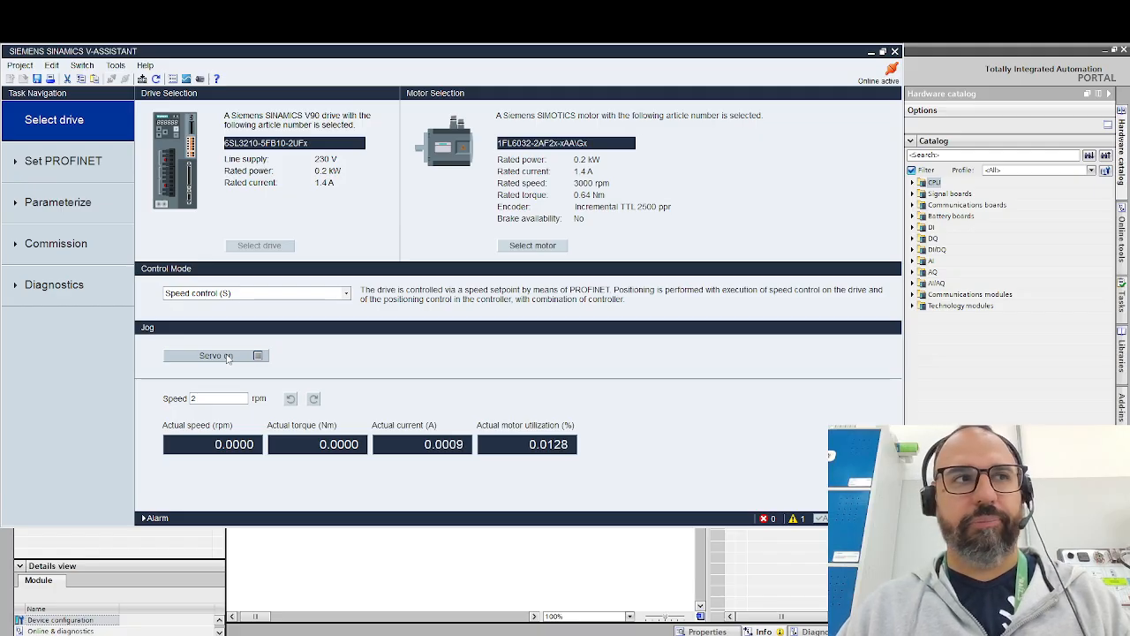
# - Repeat the jog test after the factory reset in both directions, with the servo enabled only for the test
pyautogui.click(258, 356)
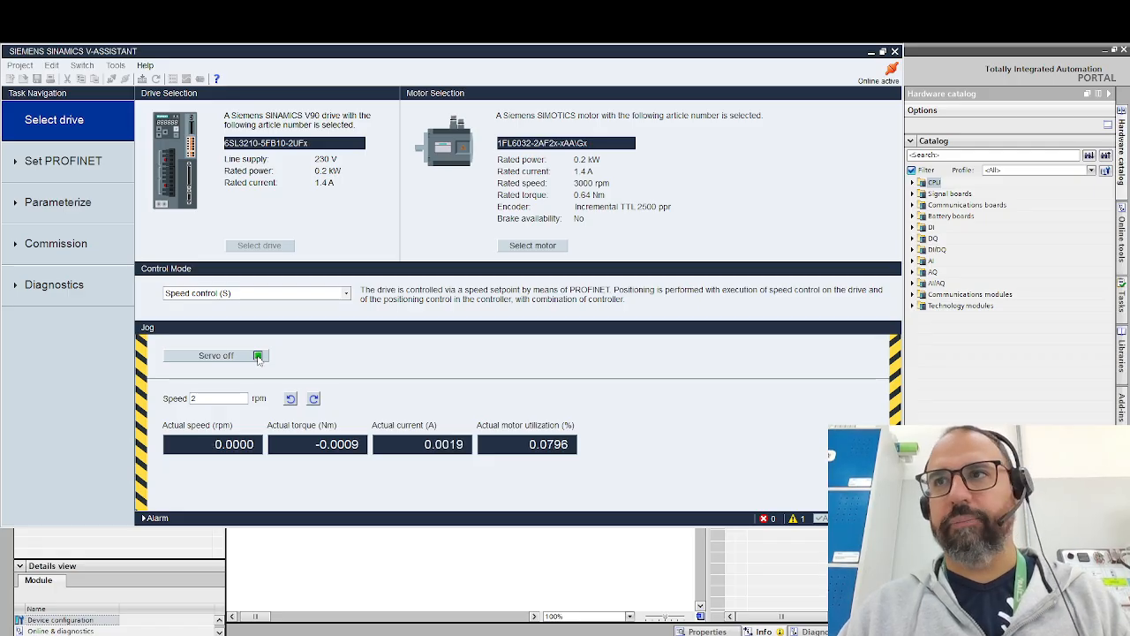
pyautogui.click(292, 401)
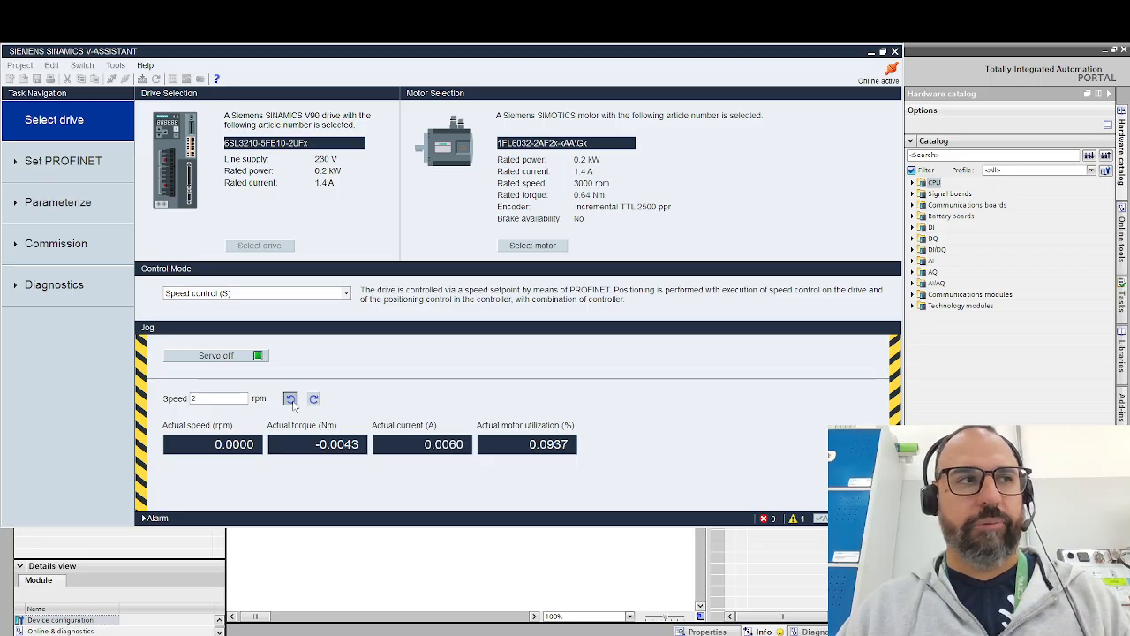
pyautogui.click(313, 400)
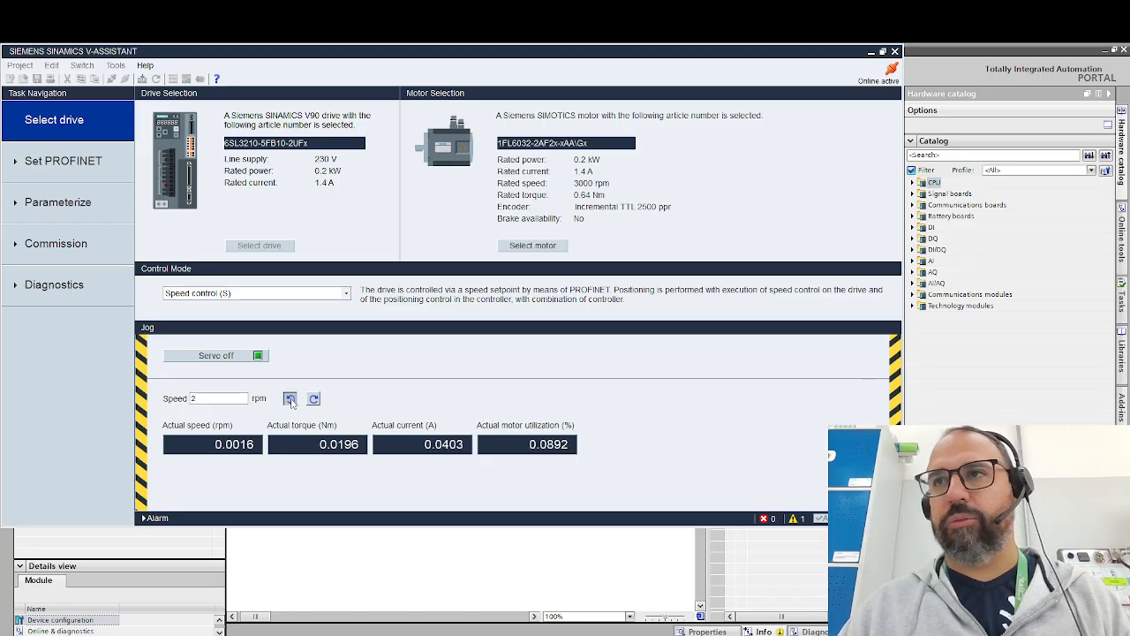
pyautogui.click(234, 356)
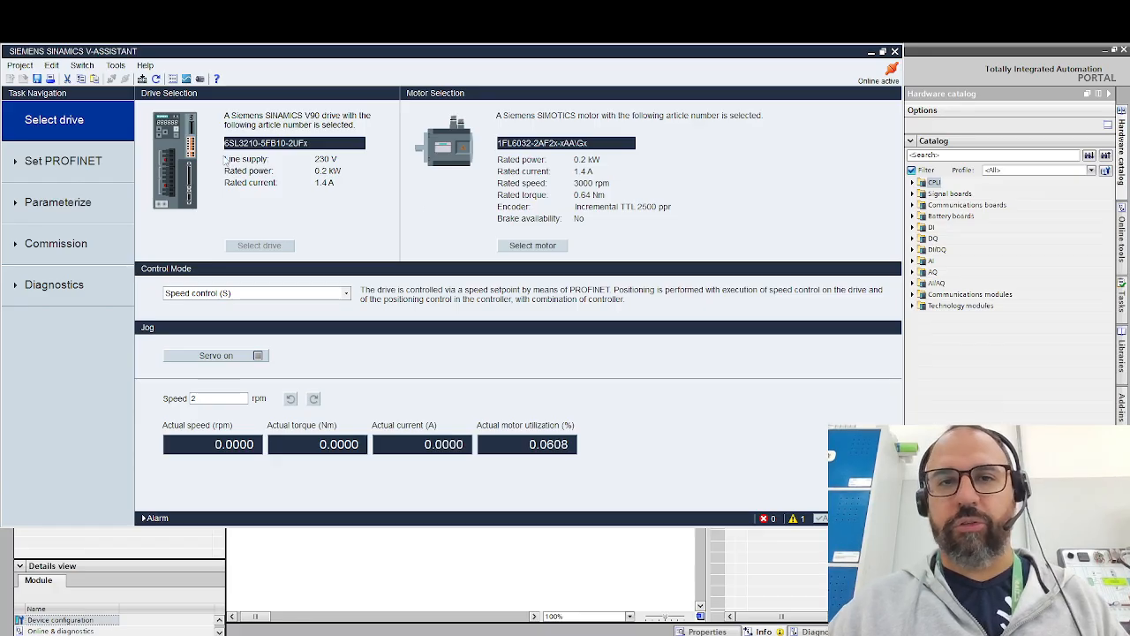
# - Set the current PROFINET telegram to Standard telegram 1, PZD-2/2, and select bit10, Control via PLC, in control word STW1
pyautogui.click(67, 163)
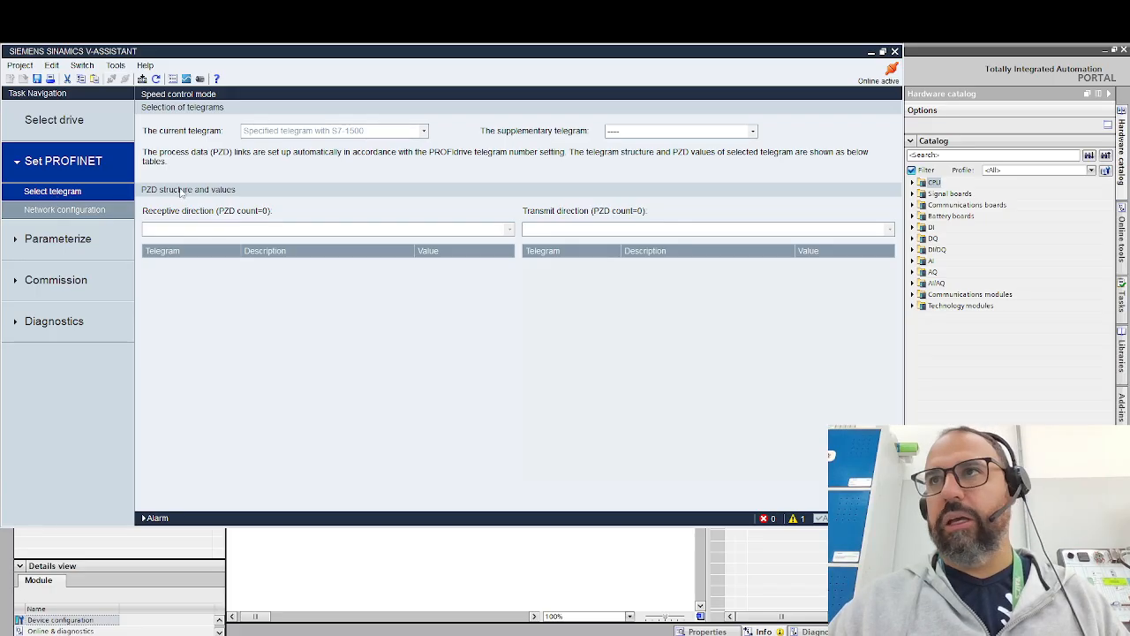
pyautogui.click(424, 133)
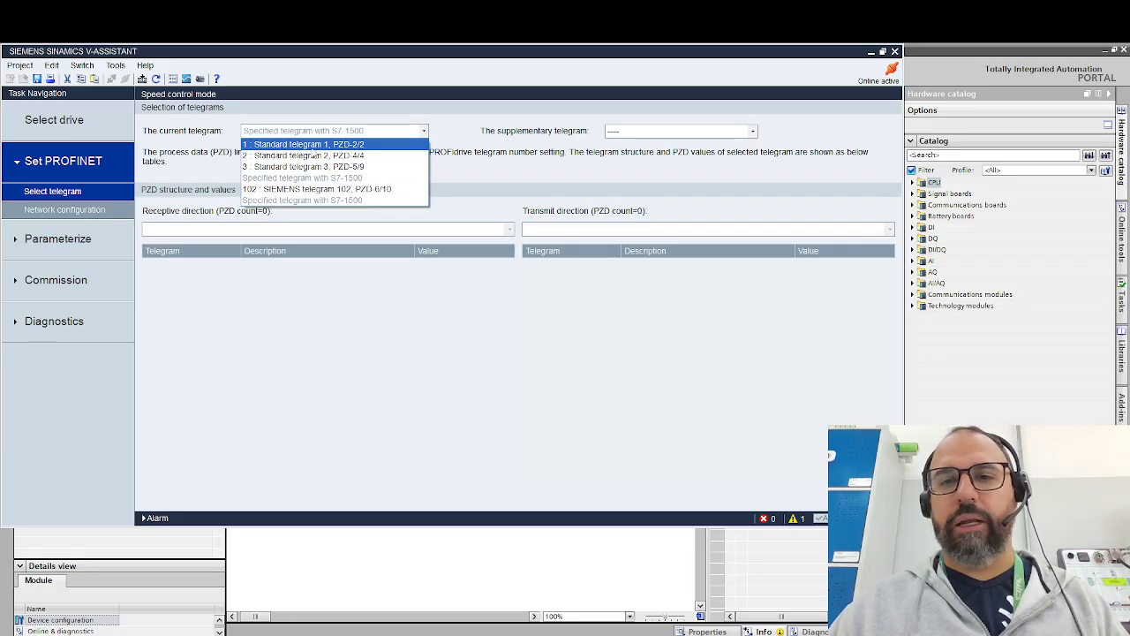
pyautogui.click(311, 145)
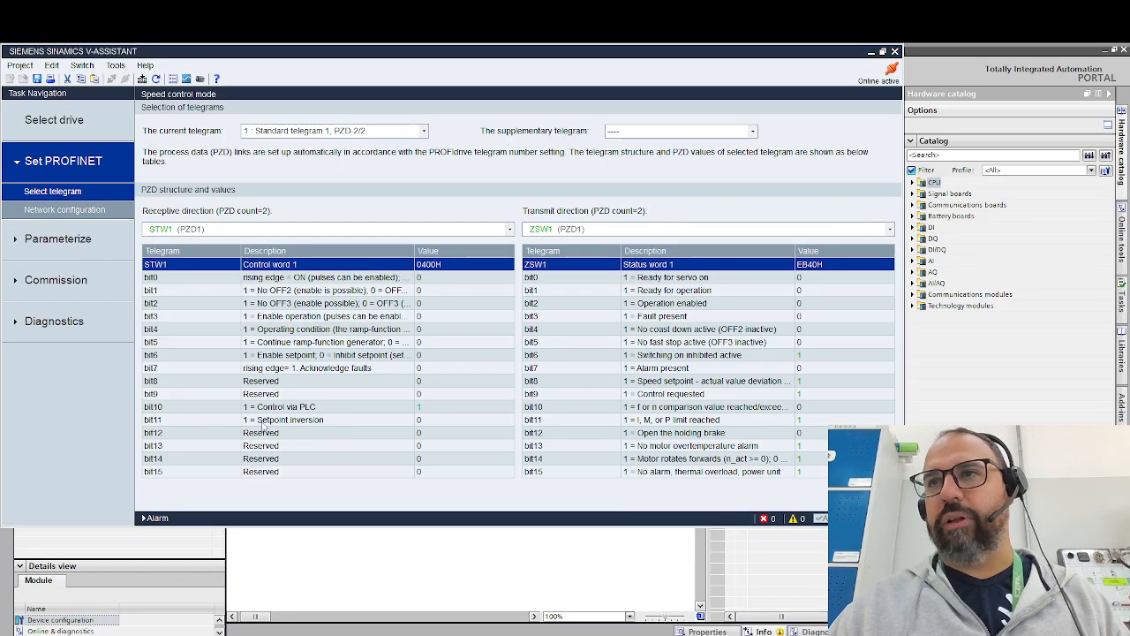
pyautogui.click(419, 411)
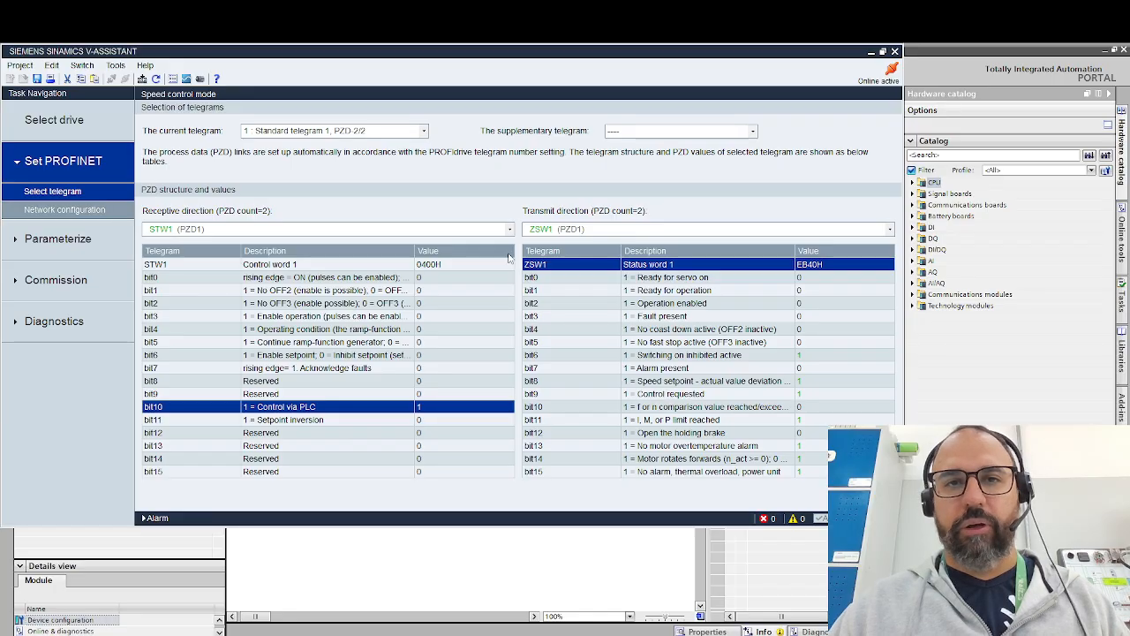
# - Open the ramp function configuration and check the activation options of the ramp function module (p29108.0)
pyautogui.click(88, 252)
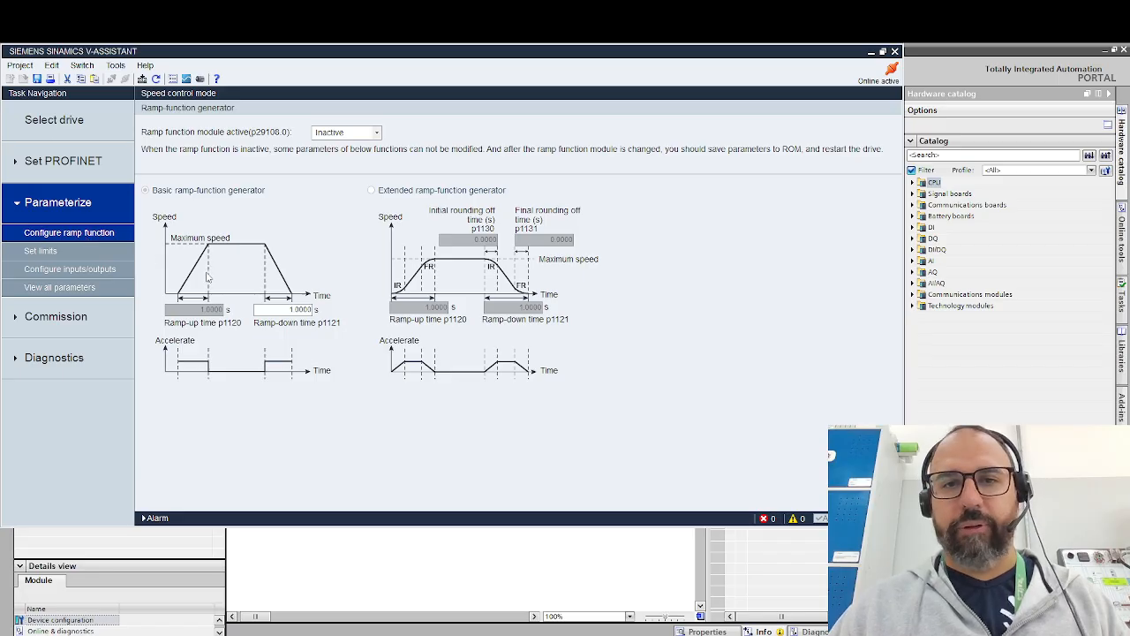
pyautogui.click(377, 133)
pyautogui.click(376, 132)
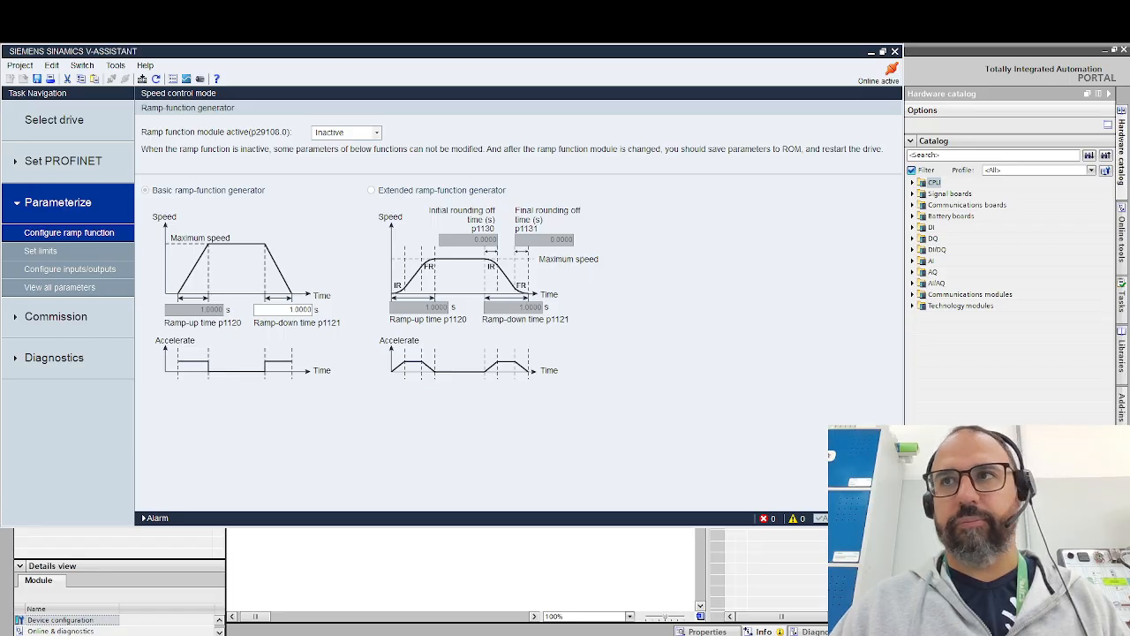
# - Review the drive's torque and speed limits and the port assignments of its digital inputs and digital outputs
pyautogui.click(40, 250)
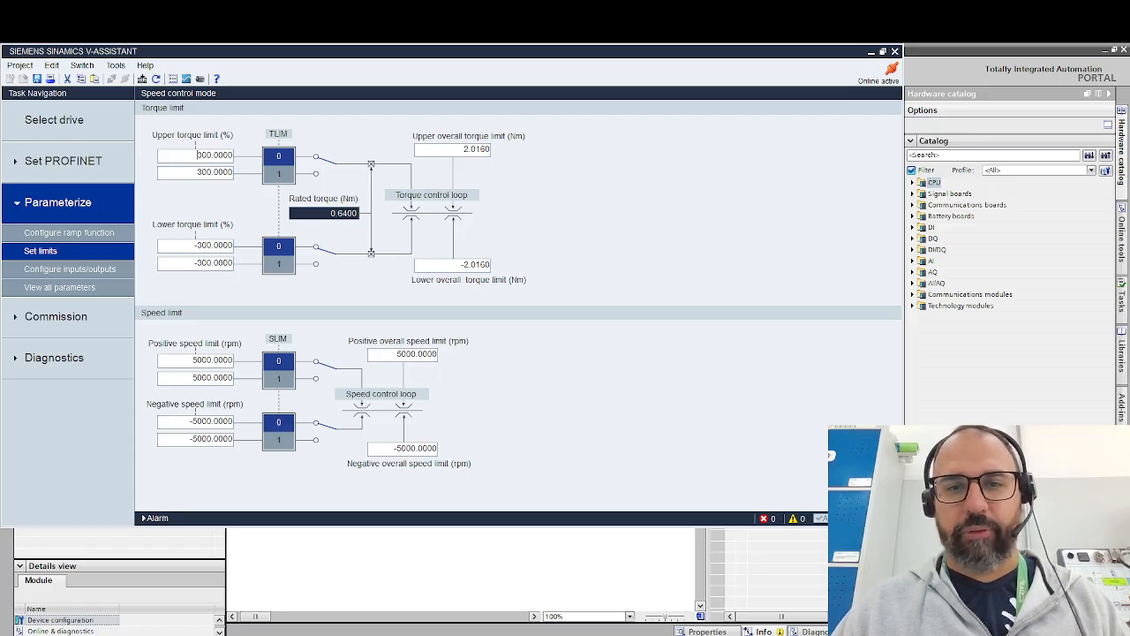
pyautogui.click(69, 271)
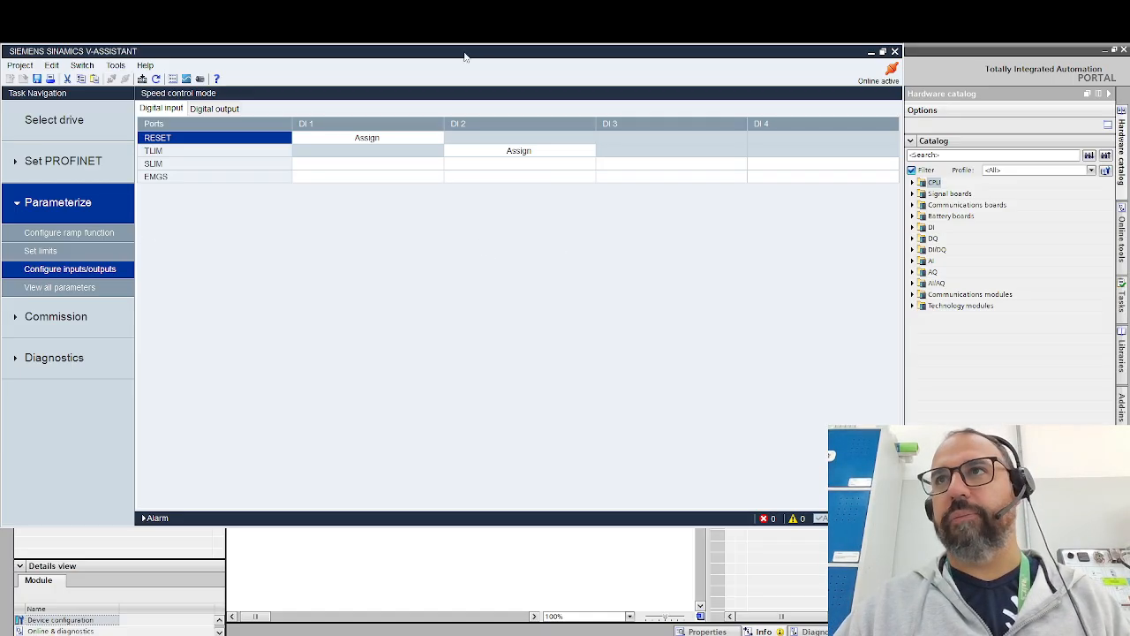
pyautogui.click(228, 109)
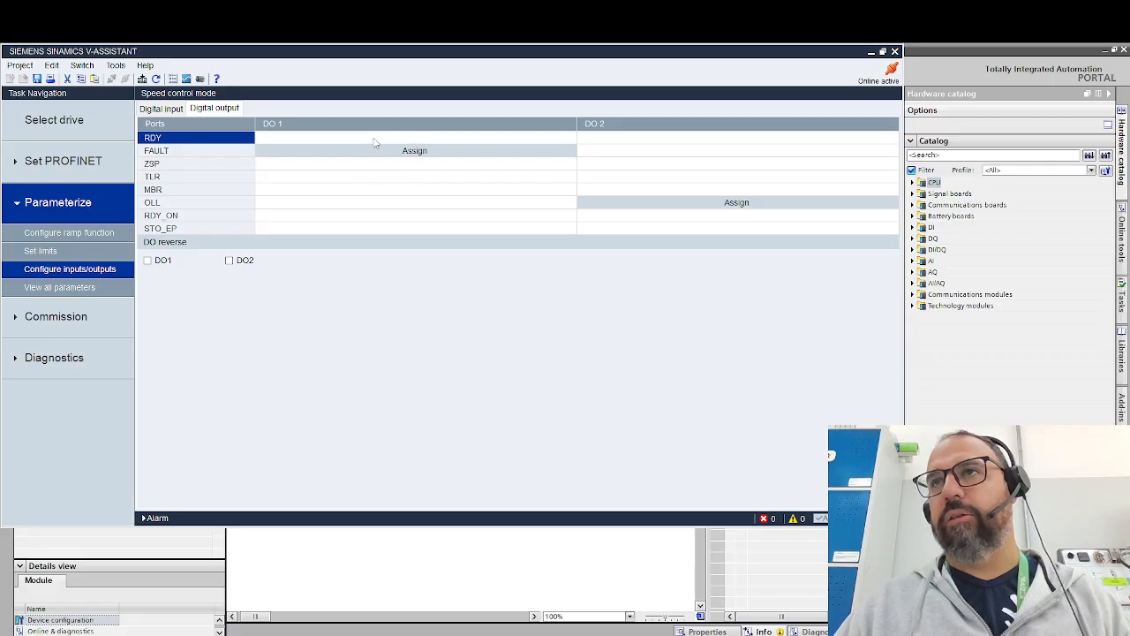
pyautogui.click(721, 202)
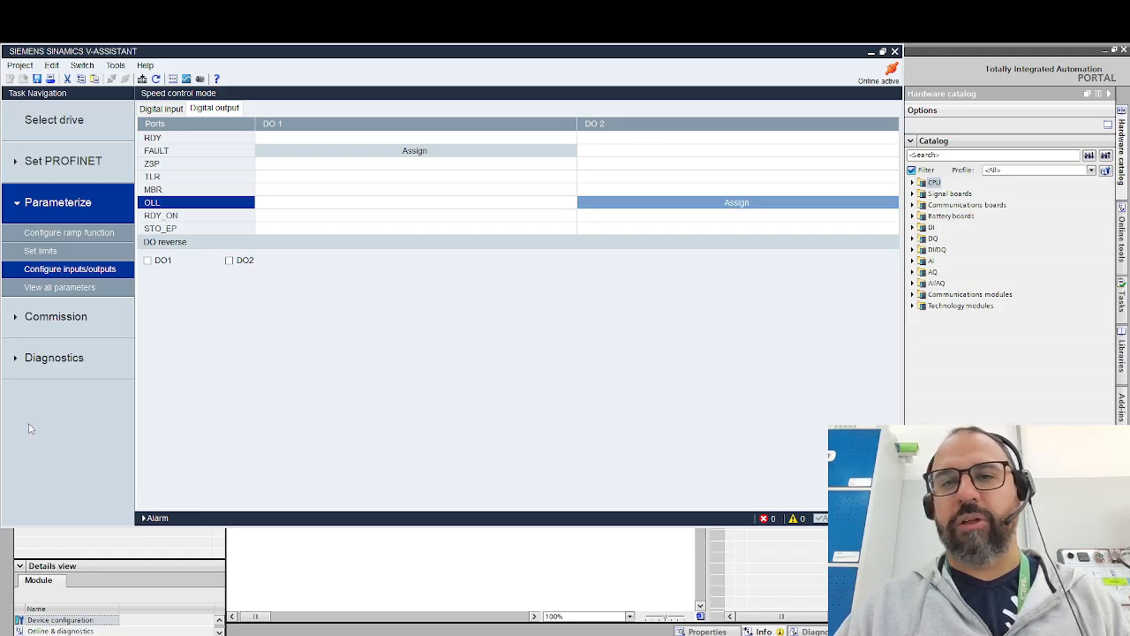
pyautogui.click(173, 109)
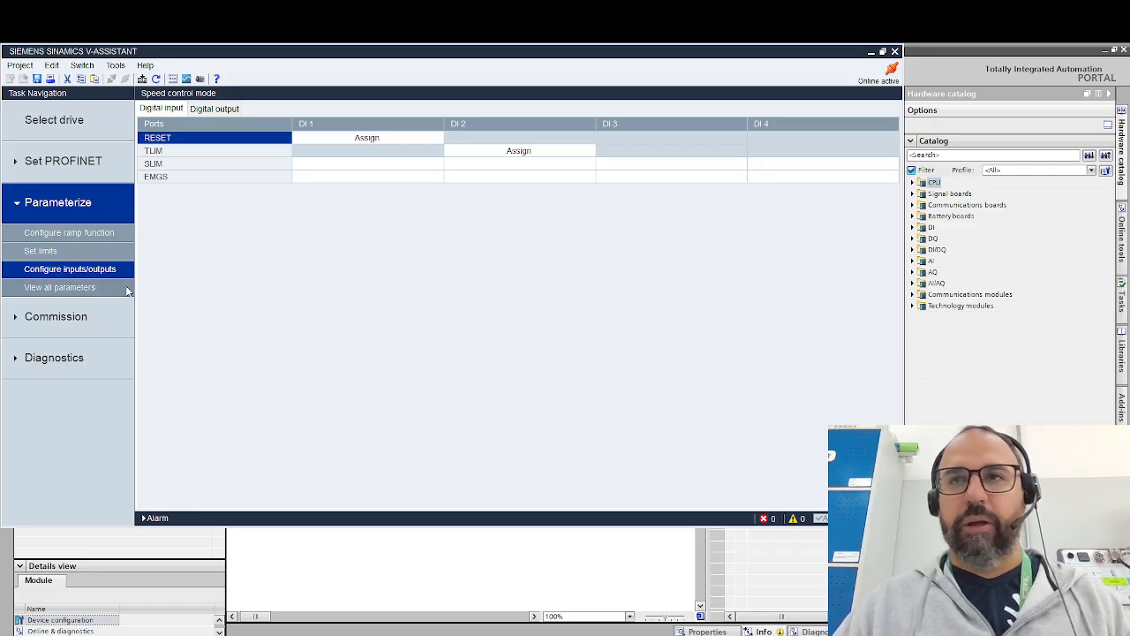
# - Open one button auto tuning in the drive optimization and set the dynamic factor to 4
pyautogui.click(53, 317)
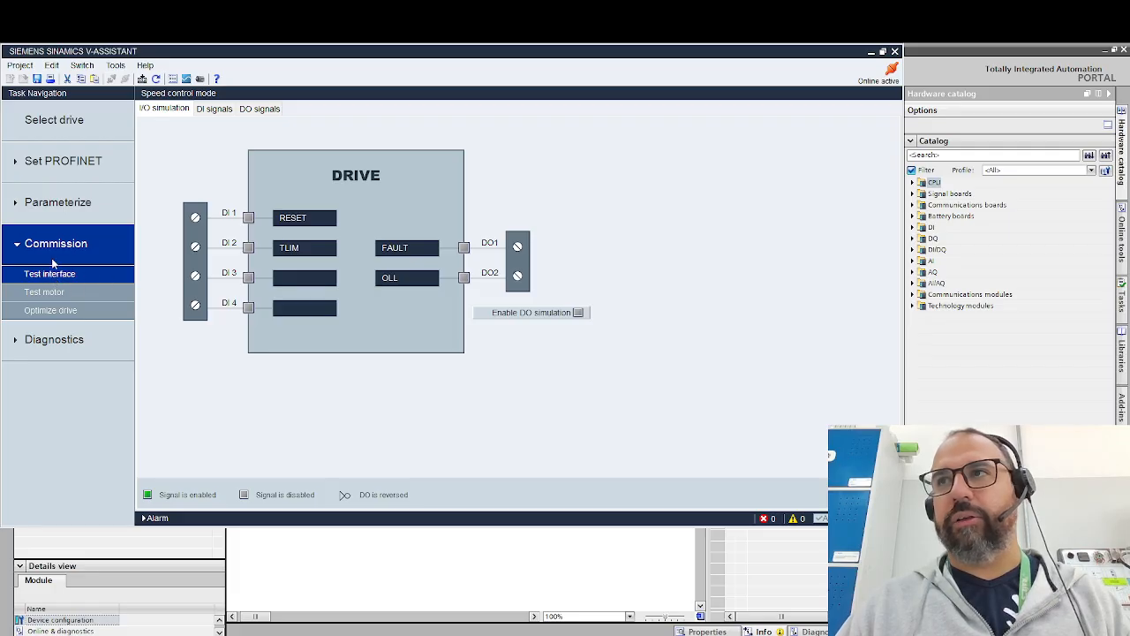
pyautogui.click(50, 312)
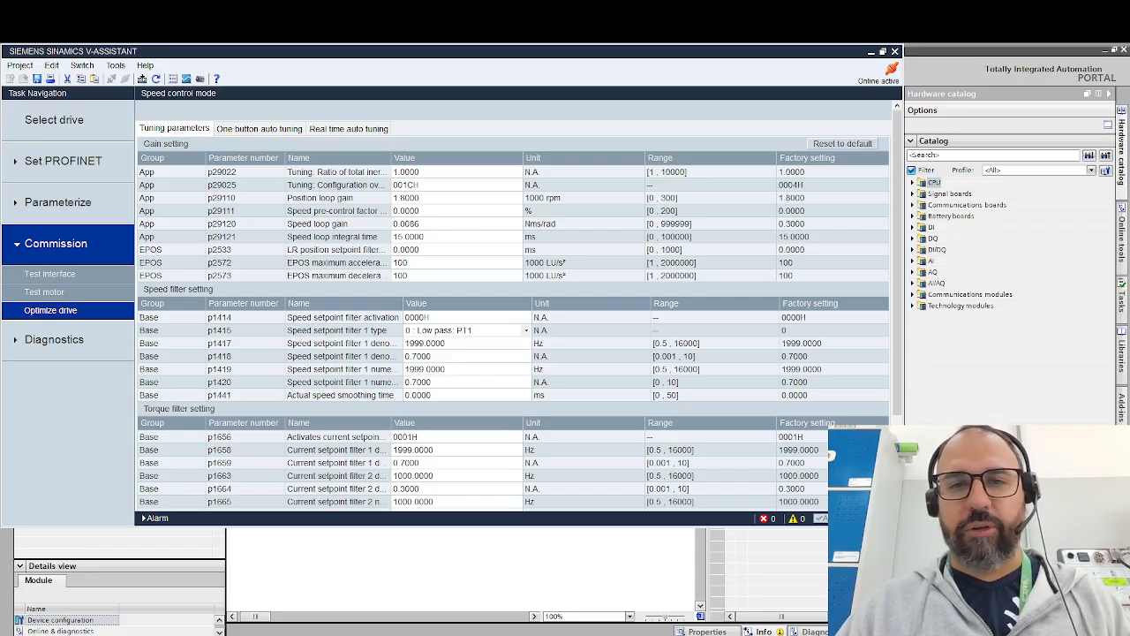
pyautogui.click(238, 130)
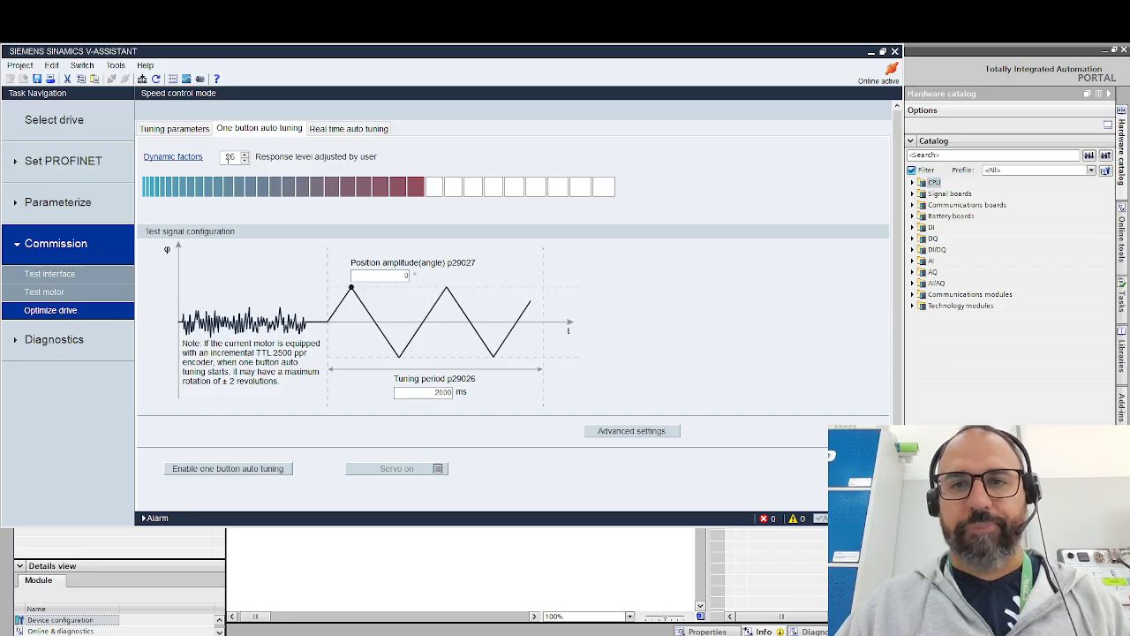
pyautogui.doubleClick(231, 157)
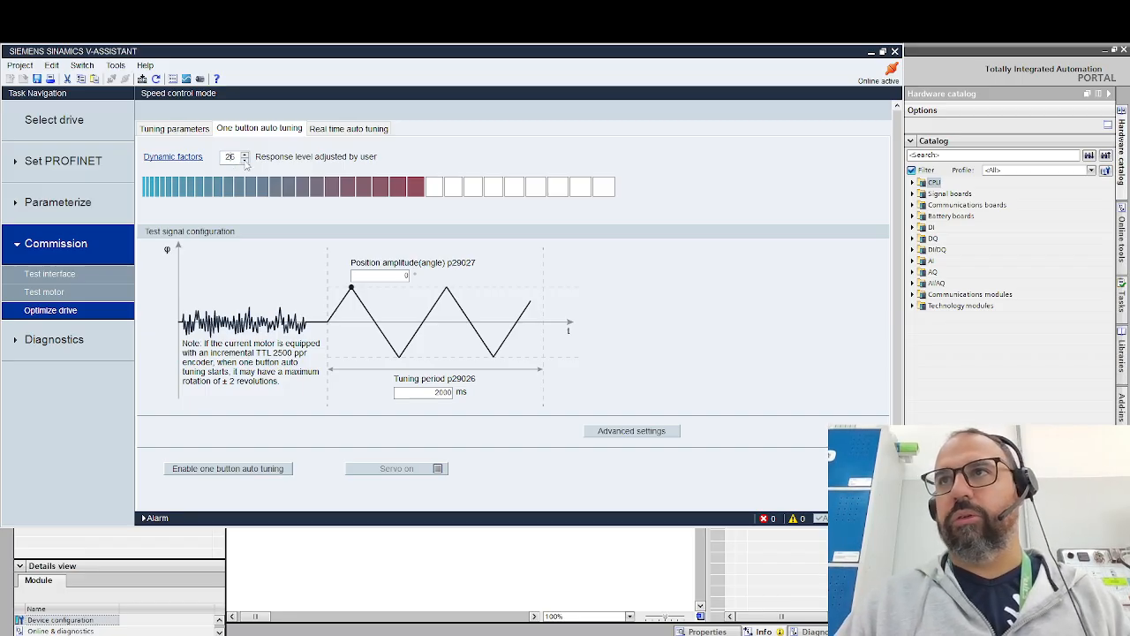
pyautogui.click(244, 160)
pyautogui.click(244, 160)
pyautogui.click(244, 160)
pyautogui.click(245, 160)
pyautogui.click(245, 160)
pyautogui.click(245, 160)
pyautogui.click(245, 160)
pyautogui.click(245, 159)
pyautogui.click(244, 160)
pyautogui.click(244, 160)
pyautogui.click(245, 160)
pyautogui.click(245, 160)
pyautogui.click(244, 160)
pyautogui.click(244, 160)
pyautogui.click(245, 160)
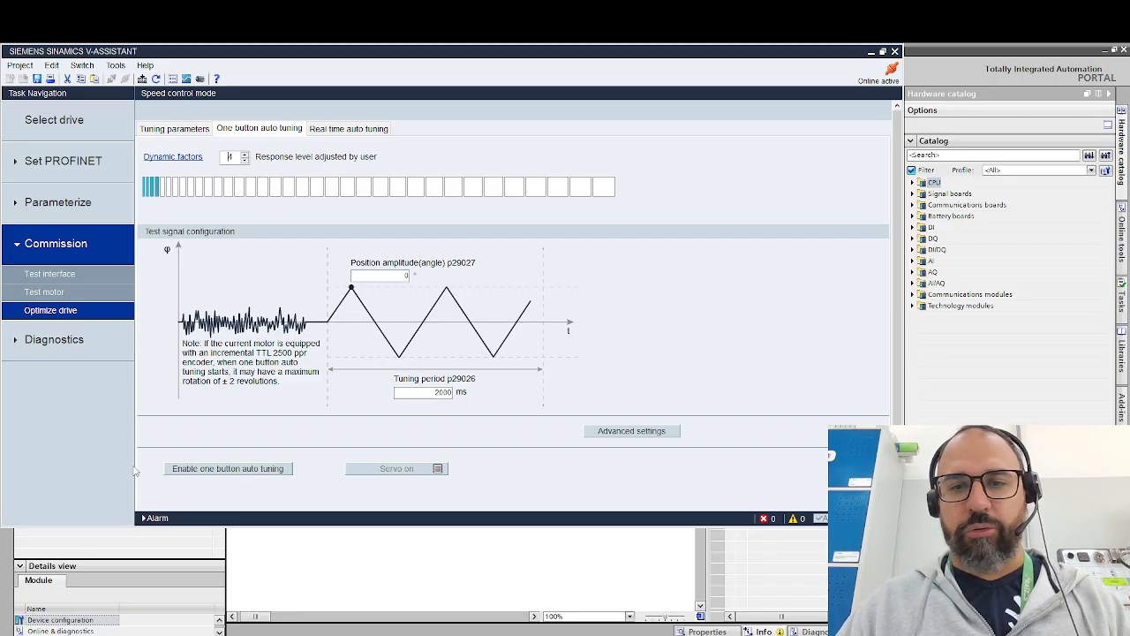
# - Try to enable one button auto tuning without specifying a position amplitude
pyautogui.scroll(-1, 245, 381)
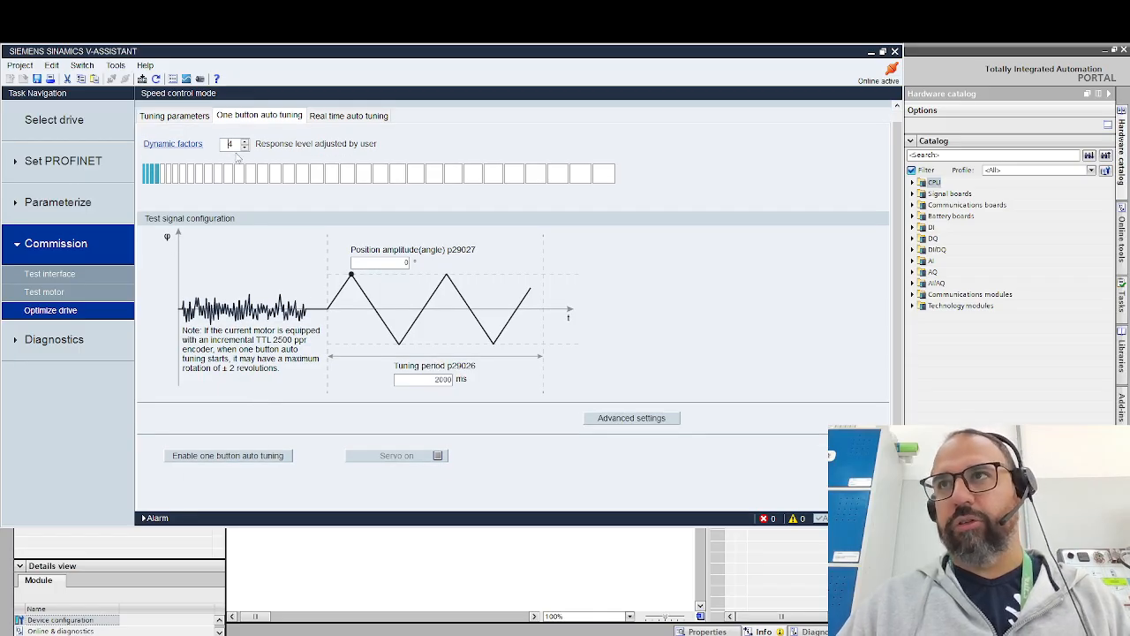
pyautogui.click(228, 461)
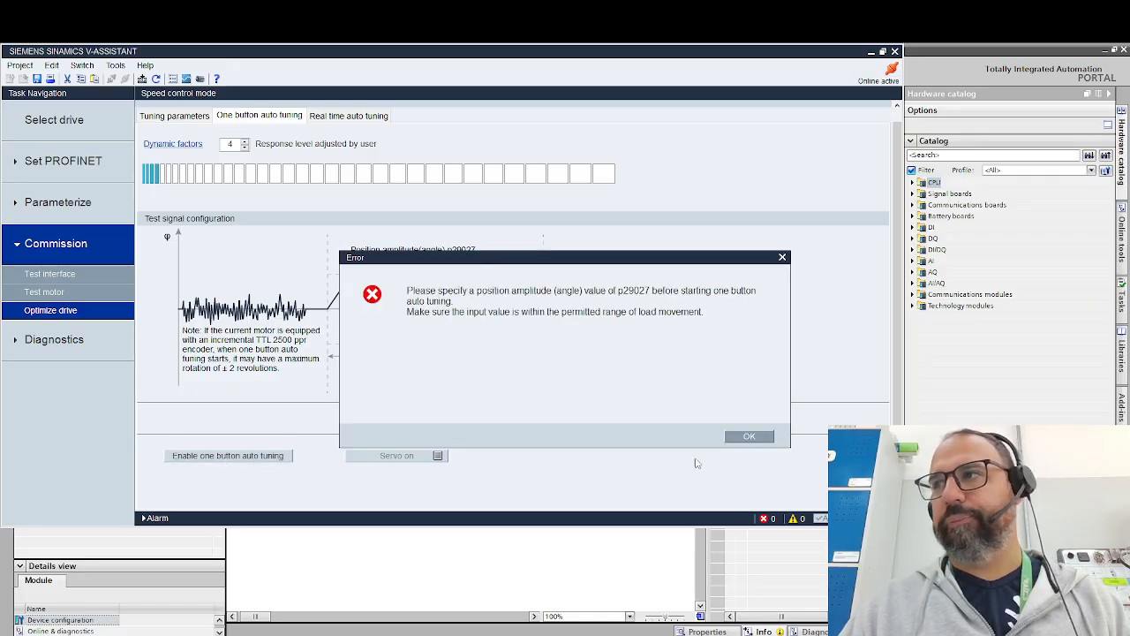
pyautogui.click(752, 439)
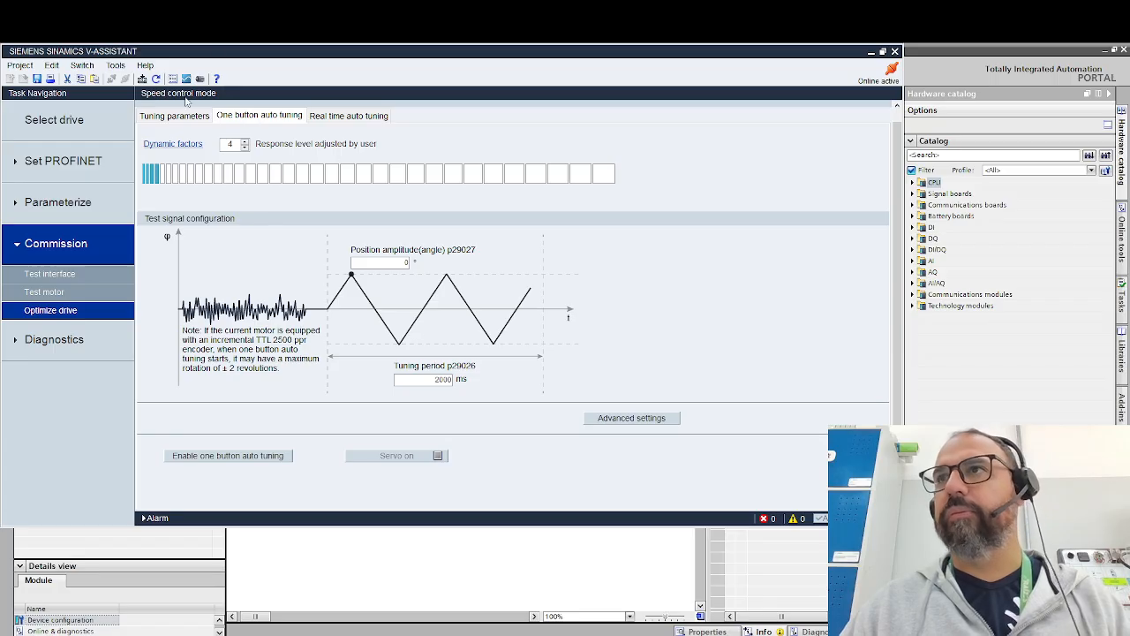
pyautogui.scroll(1, 324, 177)
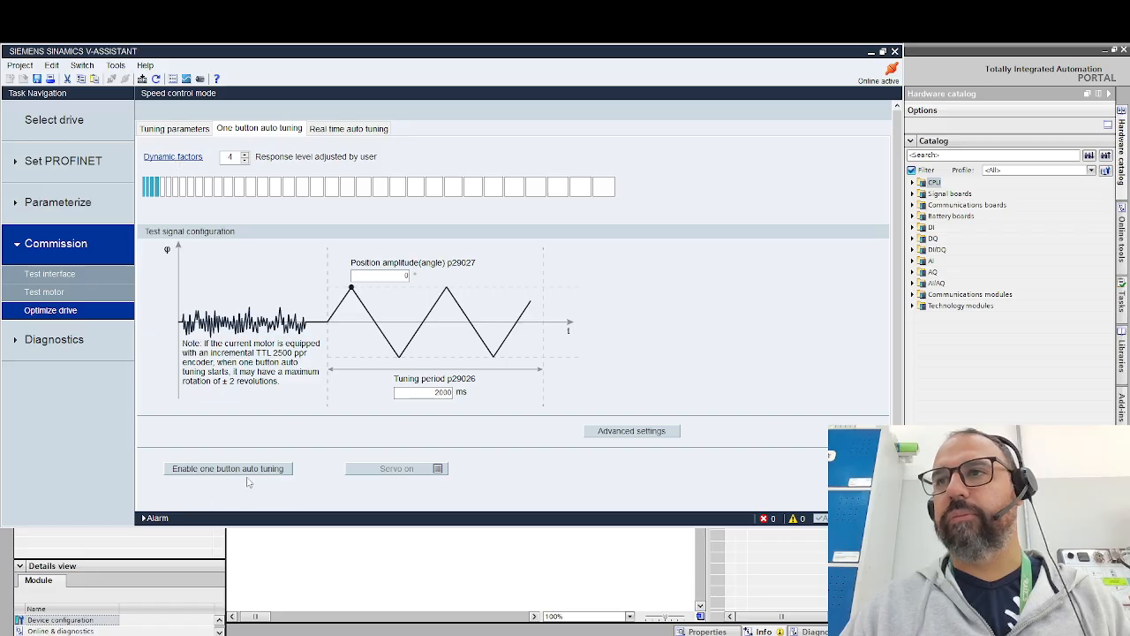
pyautogui.click(272, 469)
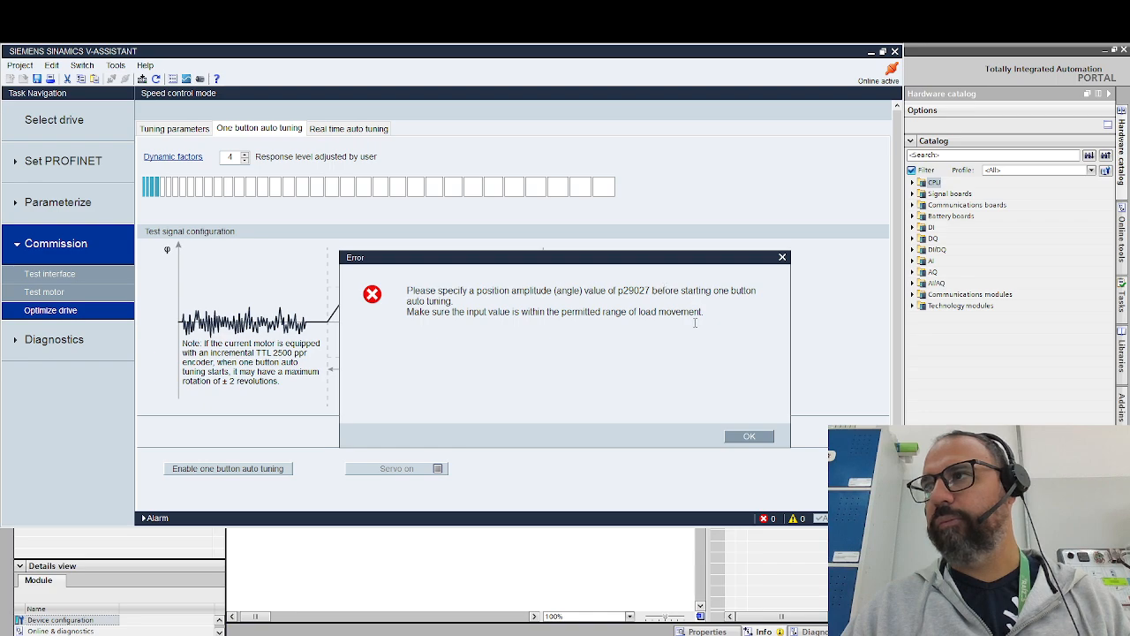
pyautogui.click(749, 436)
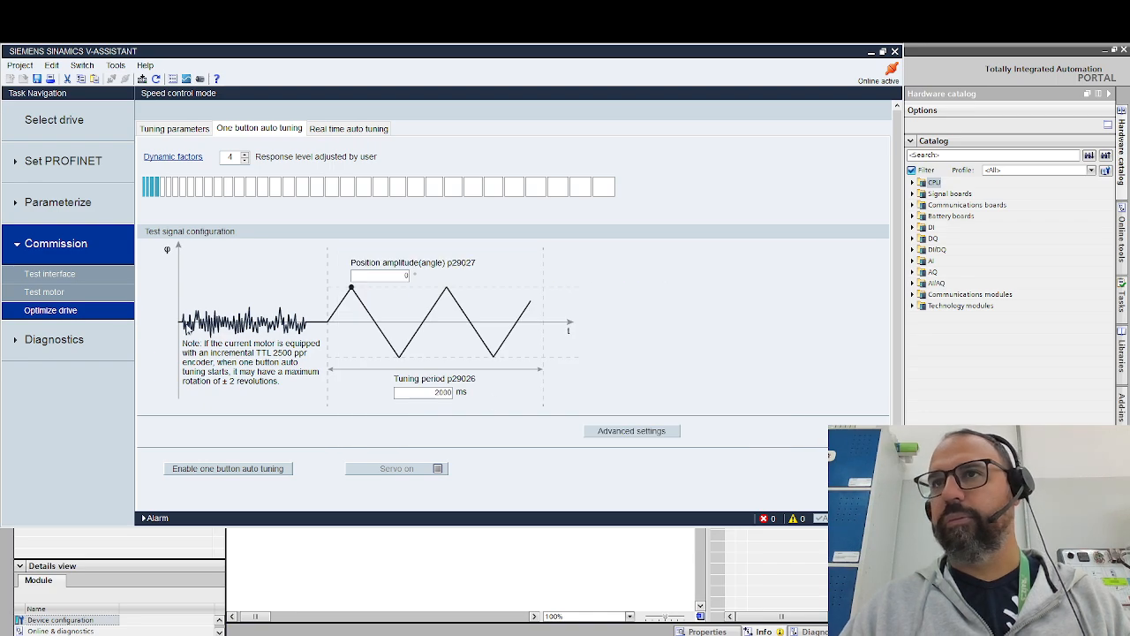
# - Look through the ramp function, limits, inputs/outputs and full parameter list pages of the drive's parameterization
pyautogui.click(44, 210)
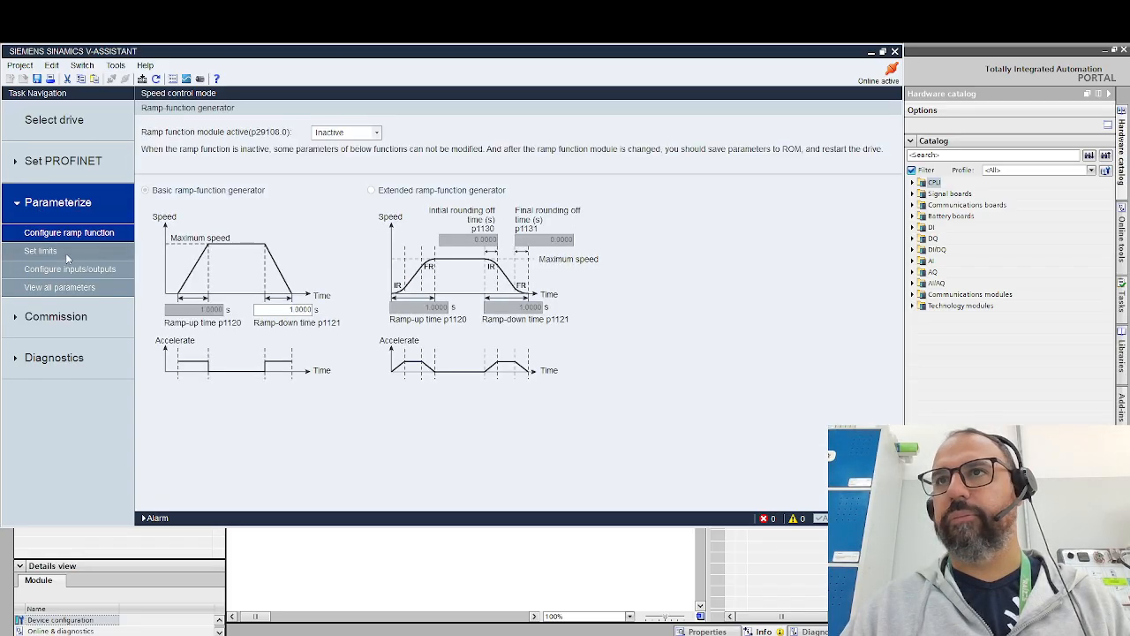
pyautogui.click(66, 253)
pyautogui.click(67, 234)
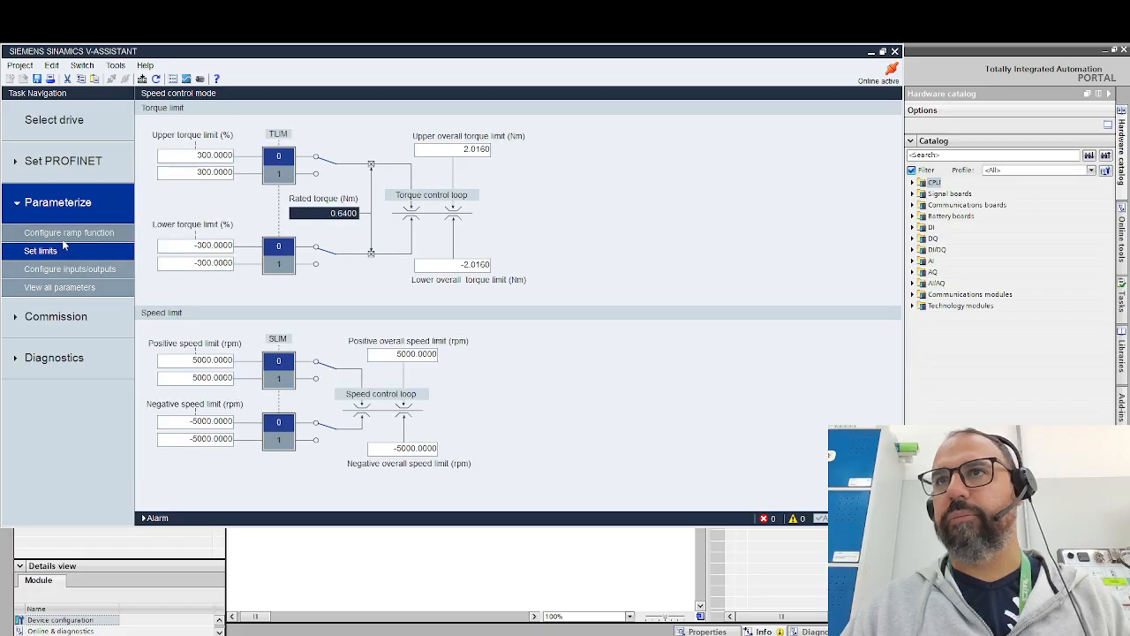
pyautogui.click(71, 251)
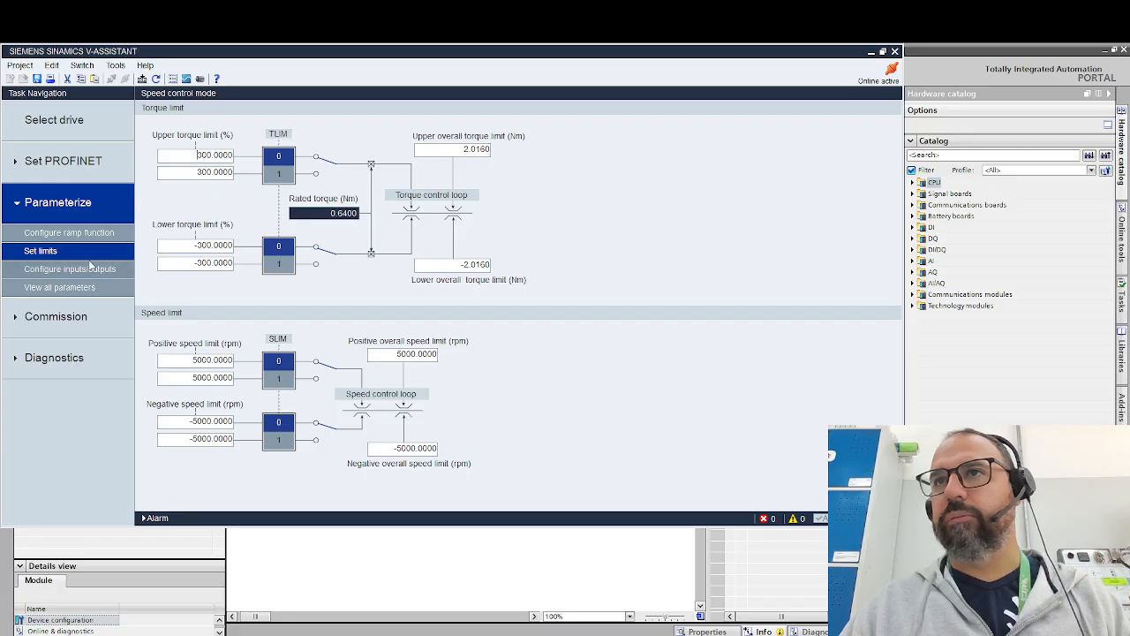
pyautogui.click(91, 235)
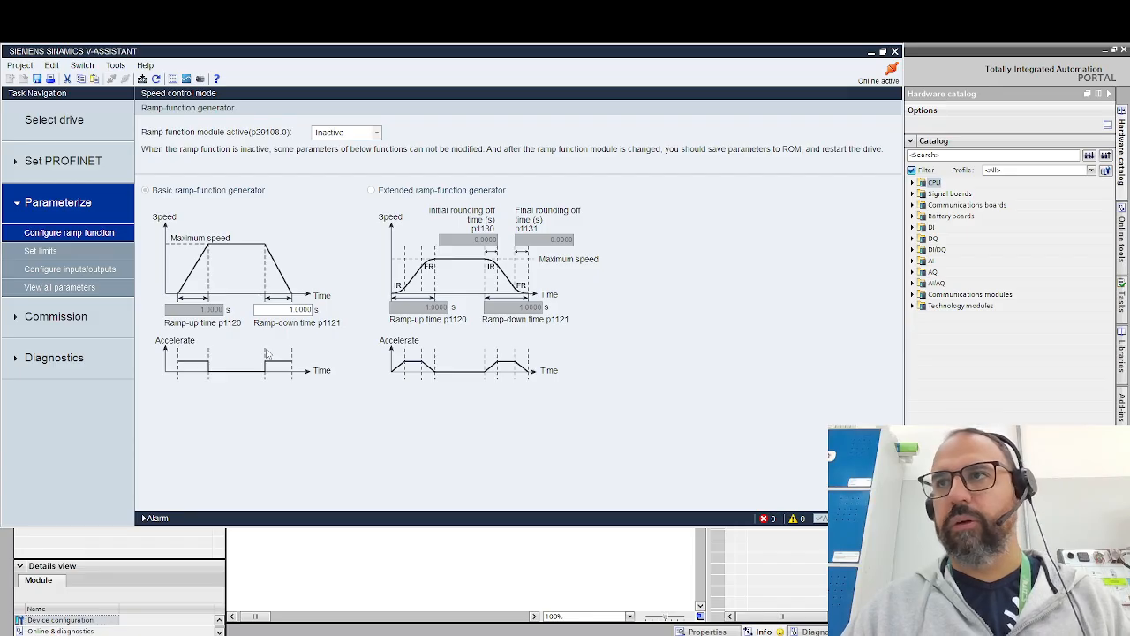
pyautogui.click(89, 270)
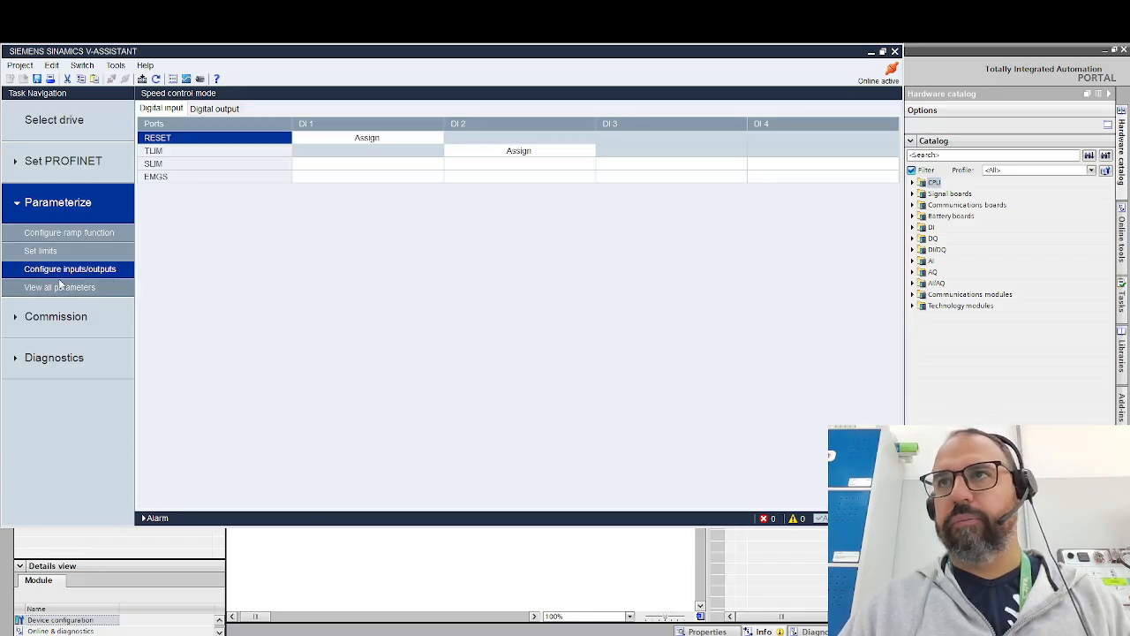
pyautogui.click(74, 289)
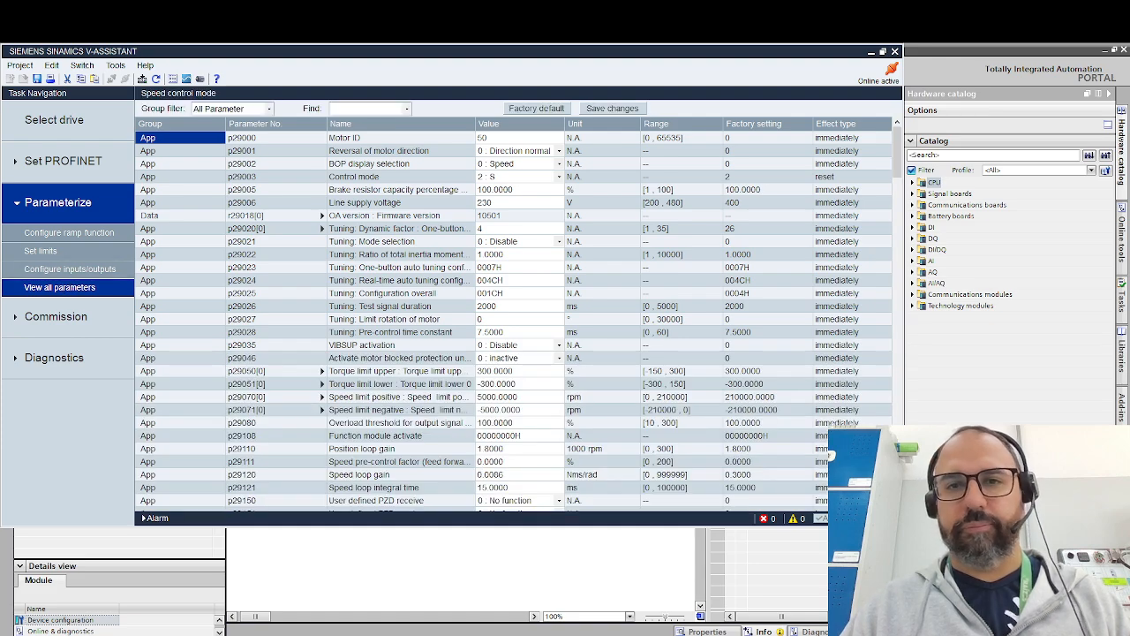
pyautogui.click(88, 235)
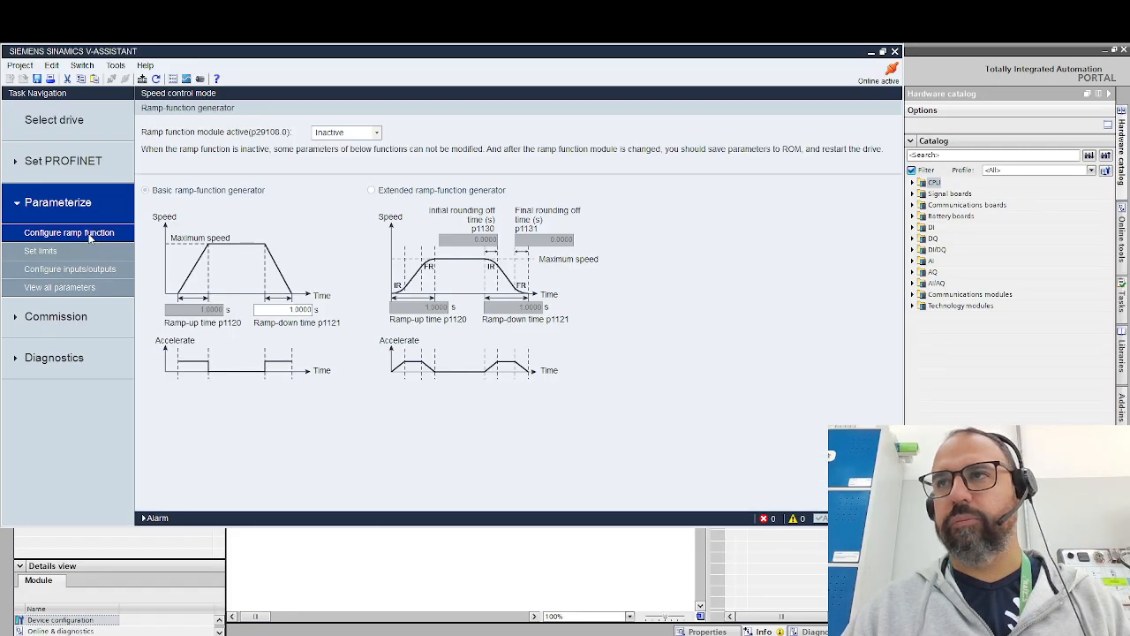
pyautogui.click(75, 252)
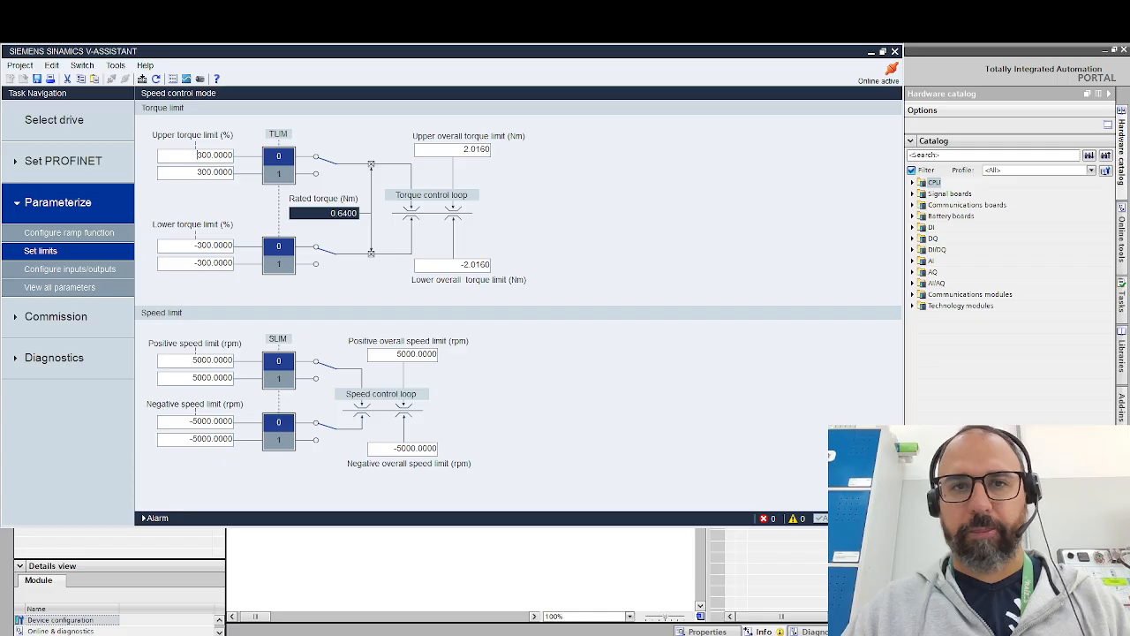
pyautogui.click(64, 234)
pyautogui.click(371, 134)
pyautogui.click(353, 158)
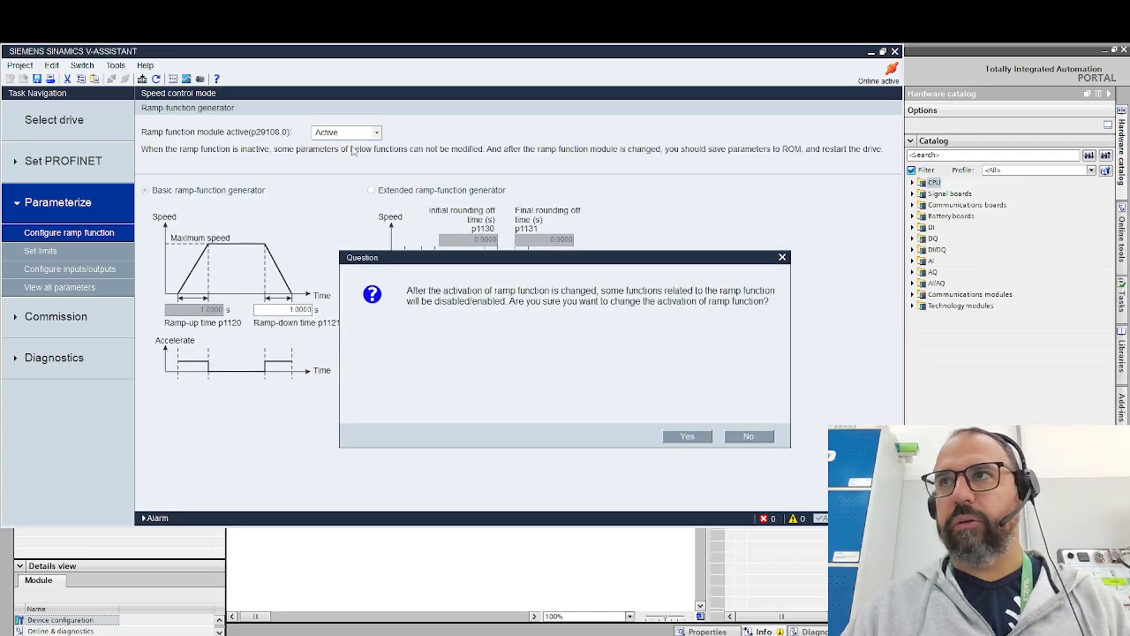
pyautogui.click(749, 434)
pyautogui.click(361, 134)
pyautogui.click(348, 147)
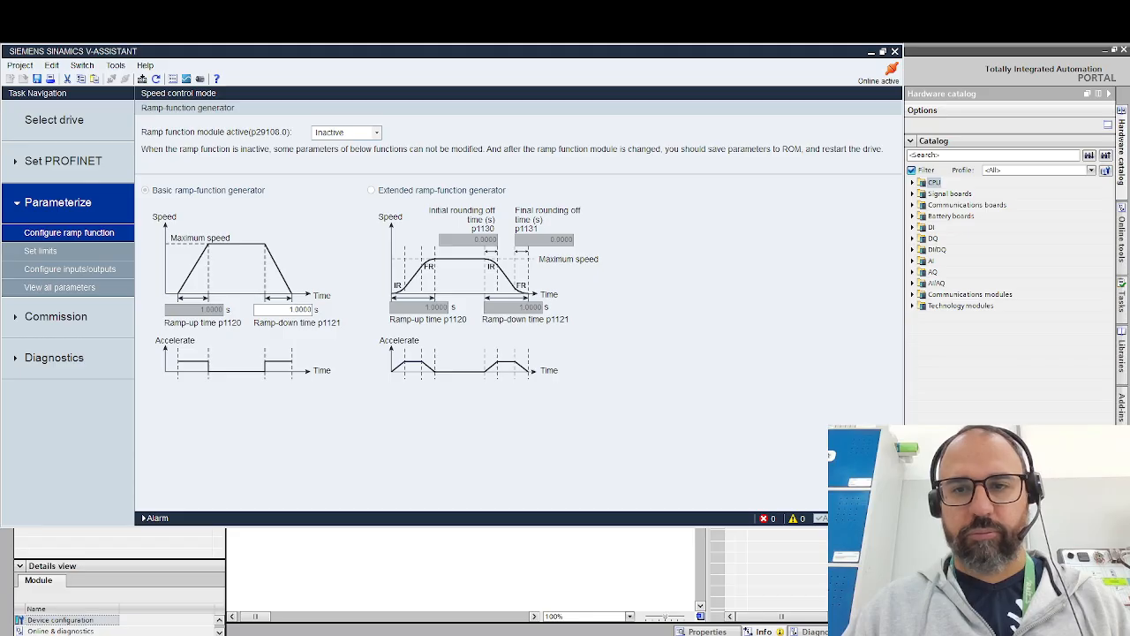
# - Return to the drive optimization and set the position amplitude p29027 for one button auto tuning to 360°
pyautogui.click(64, 320)
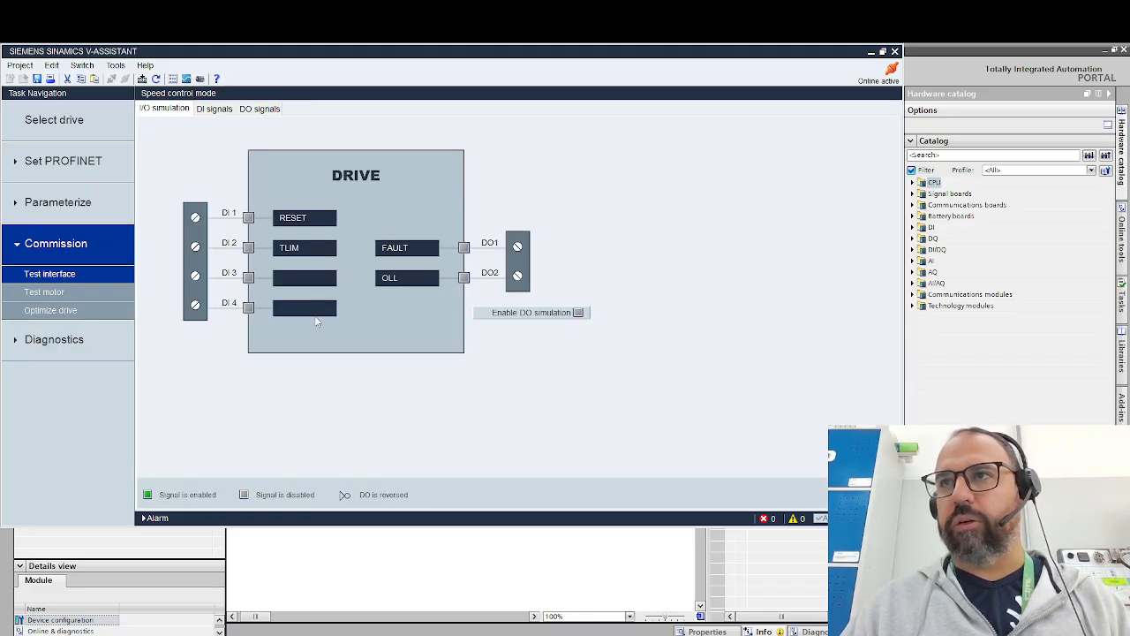
pyautogui.click(73, 309)
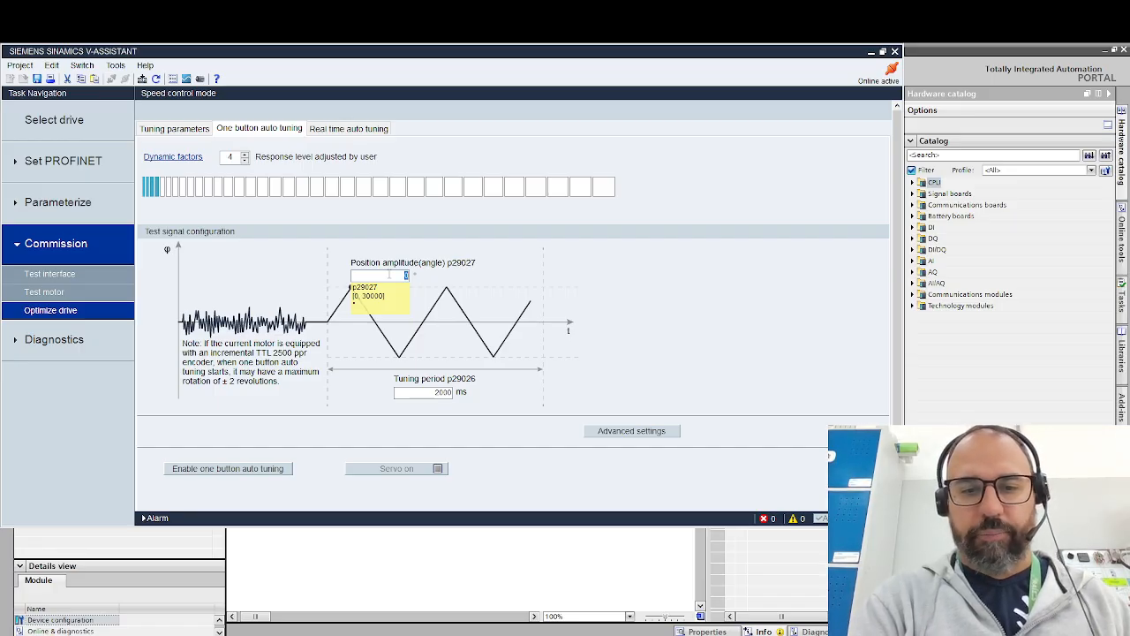
pyautogui.write('360')
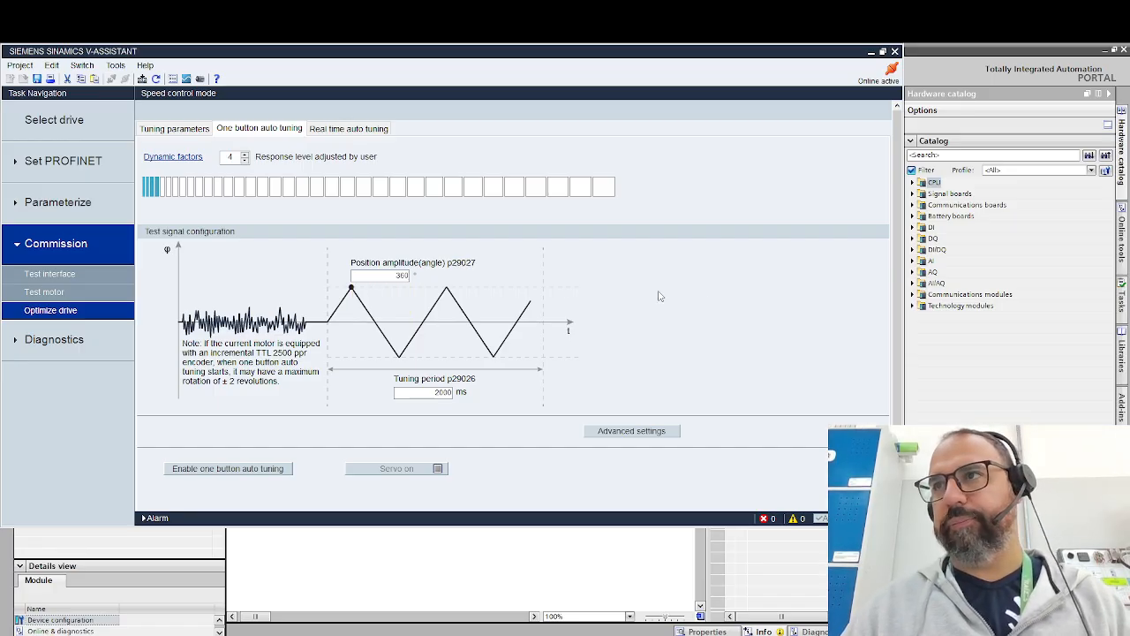
# - Run one button auto tuning with the servo on, accept the tuning result and save the modified parameters to ROM
pyautogui.click(281, 470)
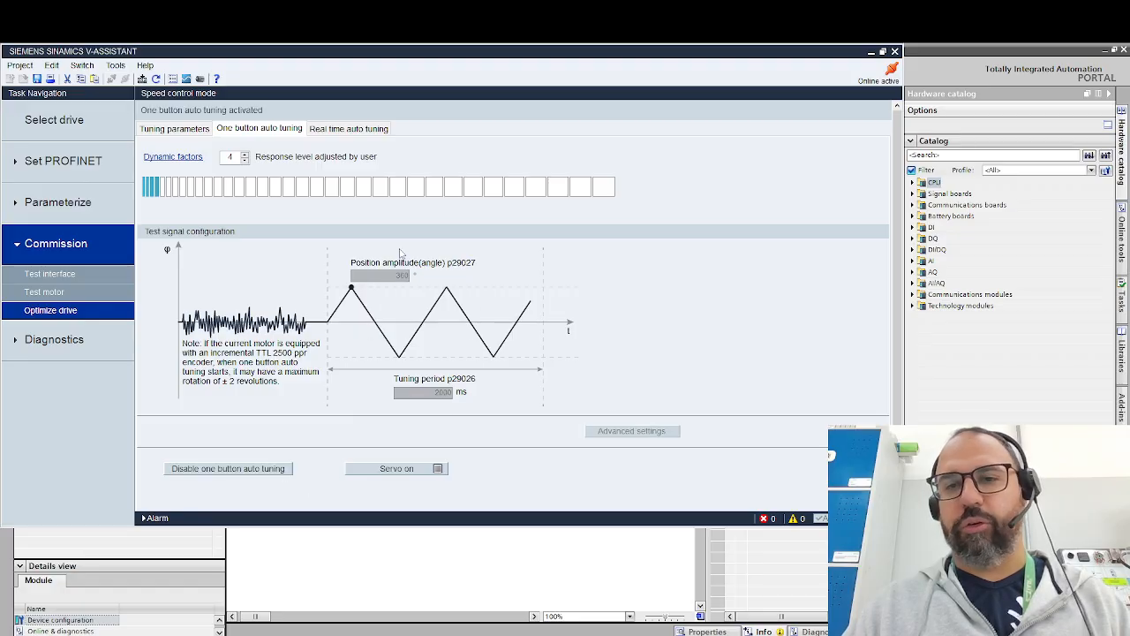
pyautogui.click(408, 469)
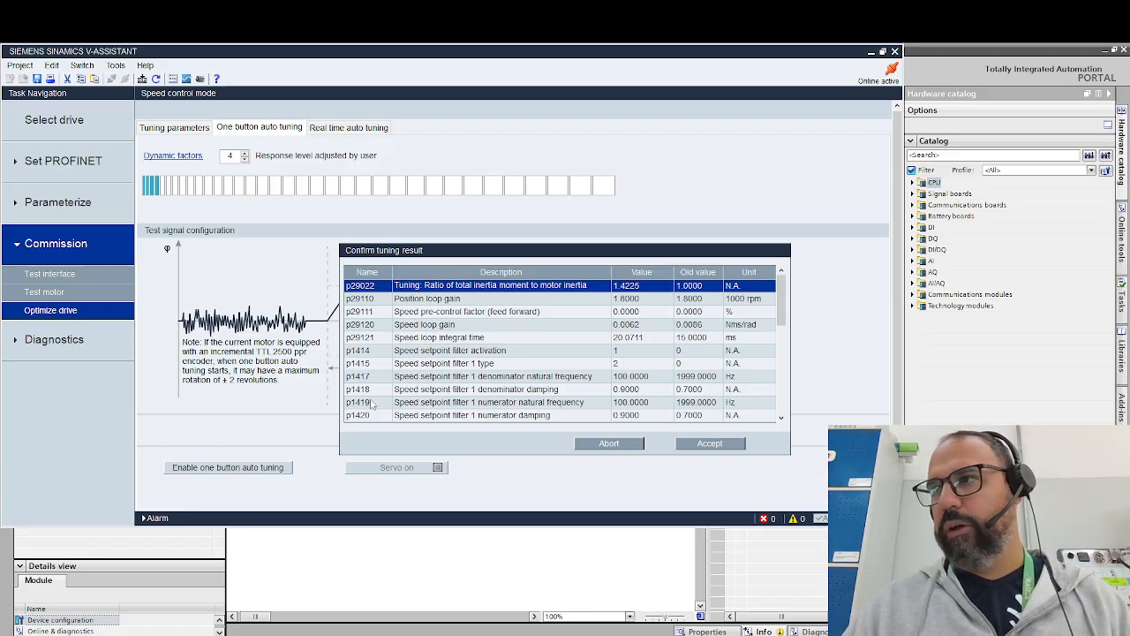
pyautogui.click(713, 446)
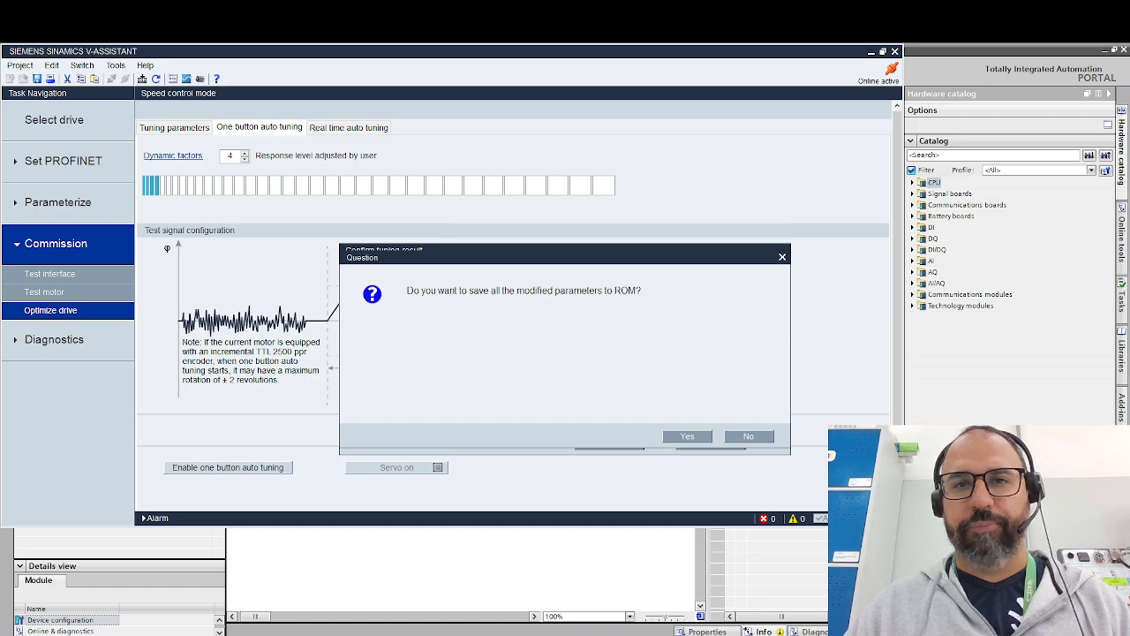
pyautogui.click(688, 437)
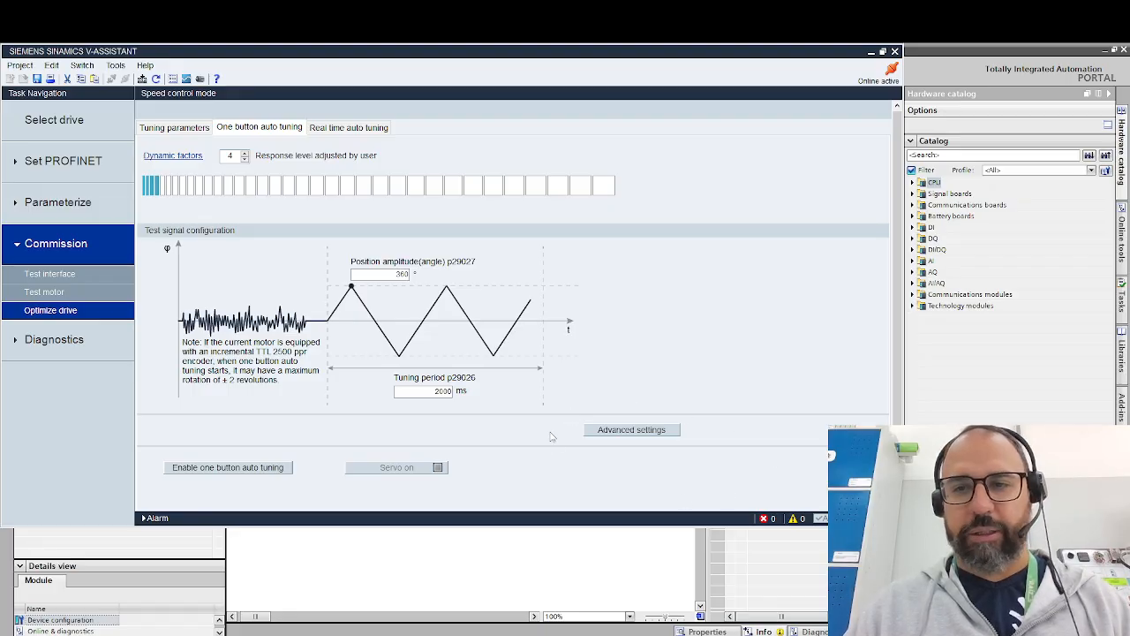
# - Review the advanced auto tuning settings for p29023 and p29025 and accept them
pyautogui.click(644, 434)
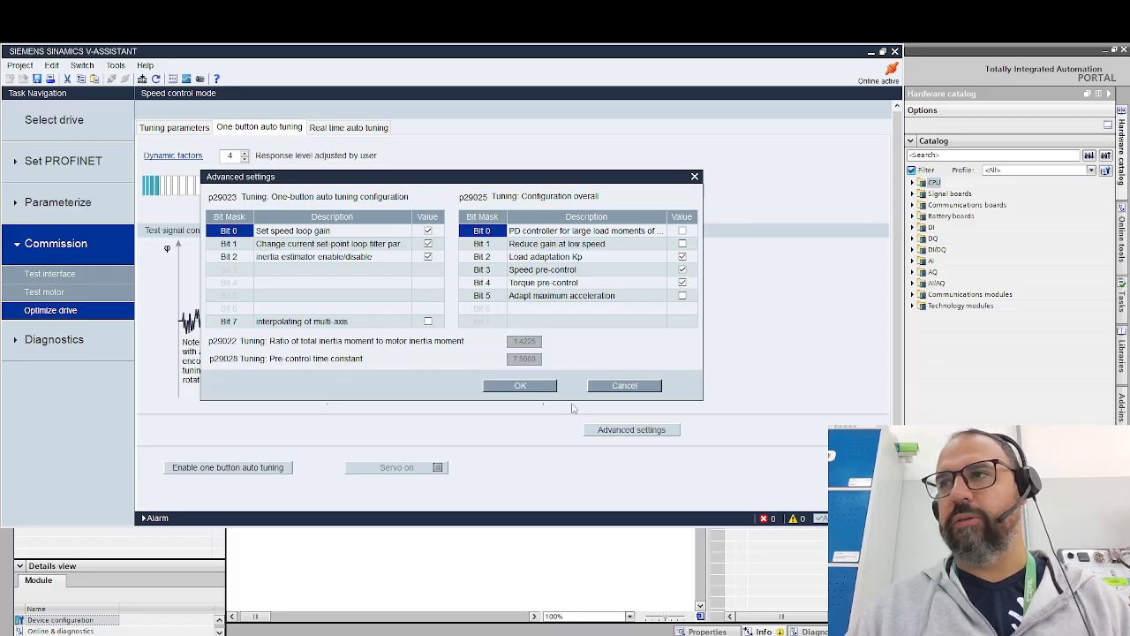
pyautogui.click(538, 388)
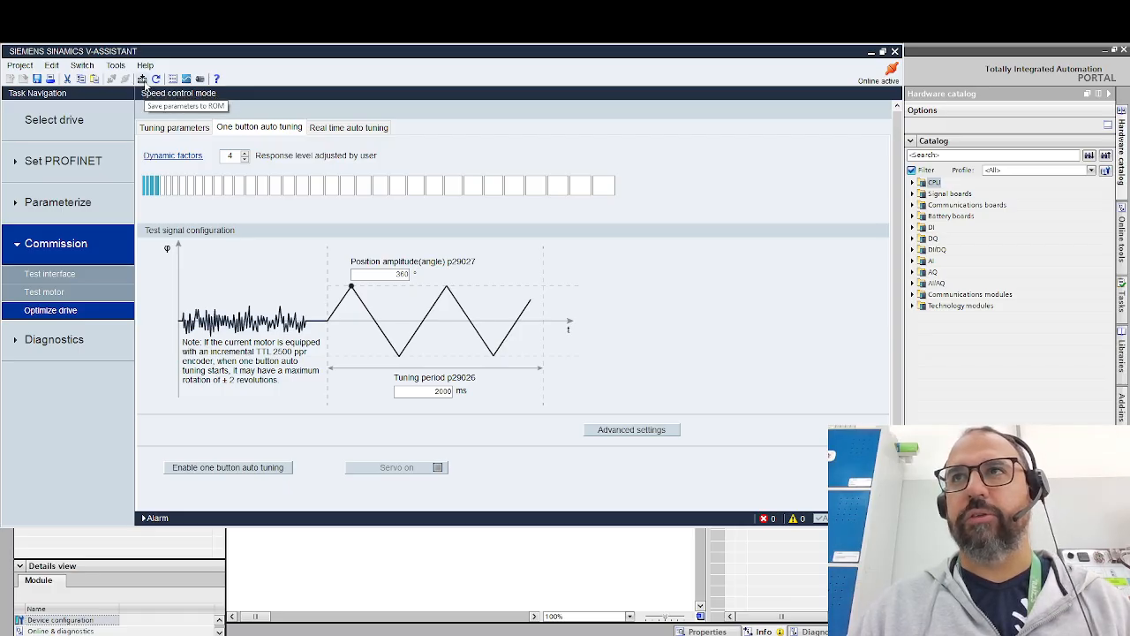
# - Save the drive parameters to ROM and switch to the network view of Project3 in TIA Portal
pyautogui.click(142, 80)
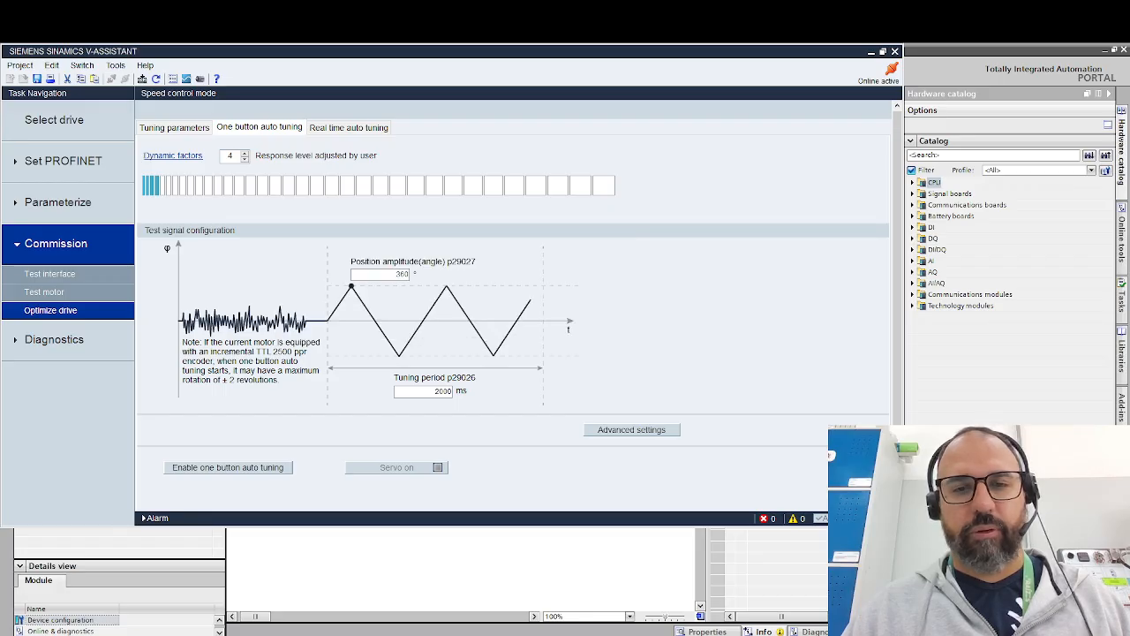
pyautogui.click(870, 52)
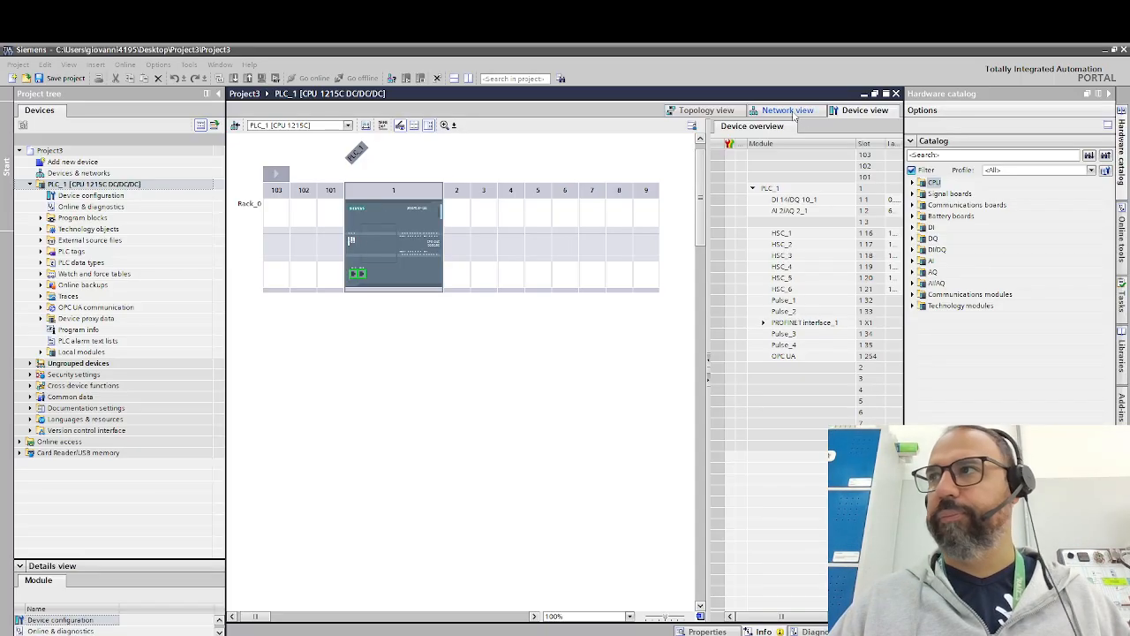
pyautogui.click(793, 112)
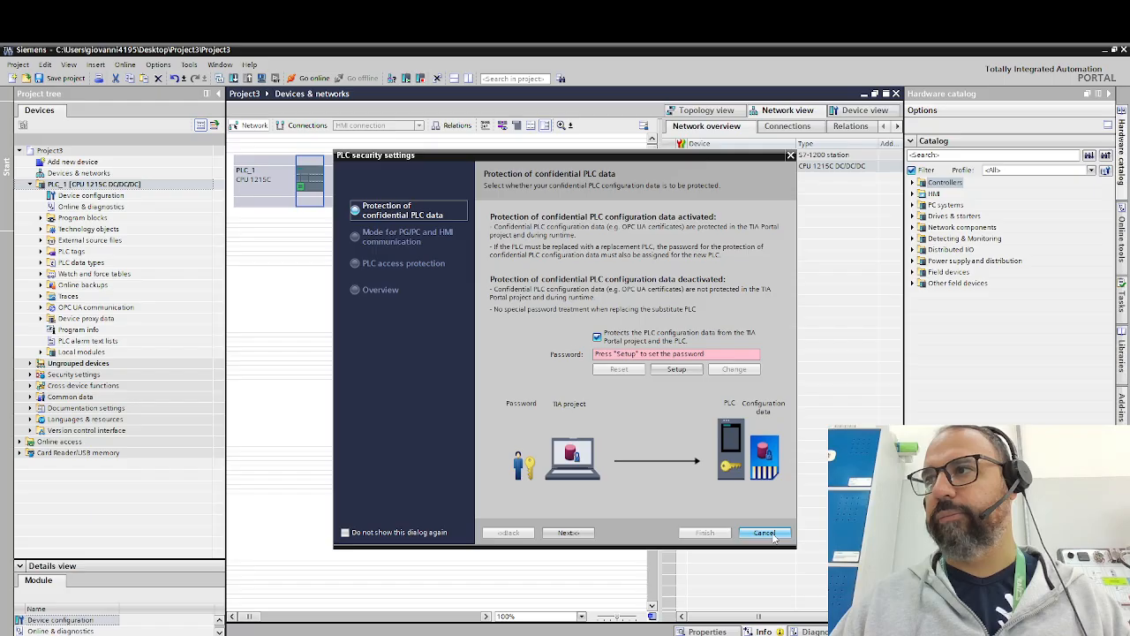
# - Disable the protection of confidential PLC configuration data and permit legacy as well as secure PG/PC and HMI communication
pyautogui.moveTo(568, 163)
pyautogui.mouseDown()
pyautogui.moveTo(507, 240)
pyautogui.moveTo(565, 185)
pyautogui.moveTo(613, 175)
pyautogui.moveTo(581, 161)
pyautogui.mouseUp()
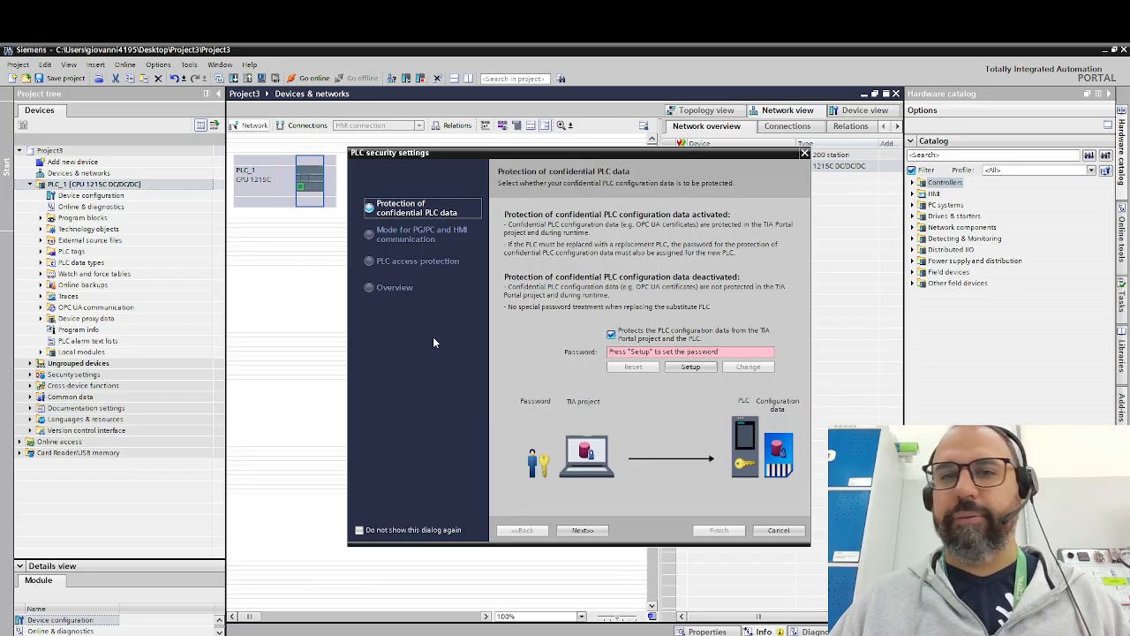
pyautogui.click(611, 334)
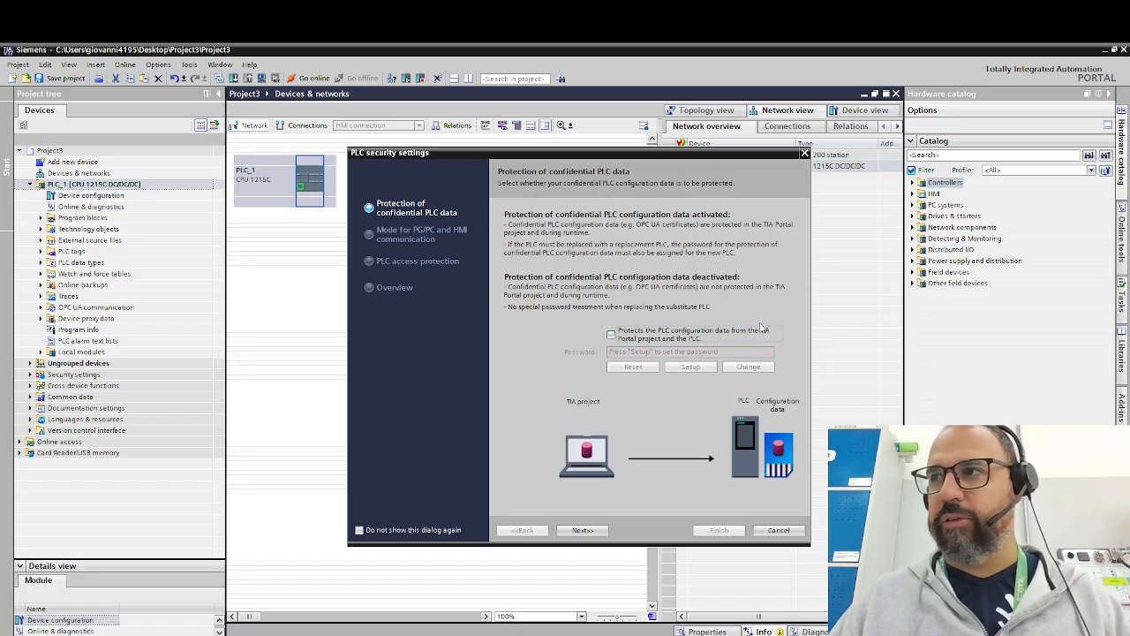
pyautogui.click(580, 530)
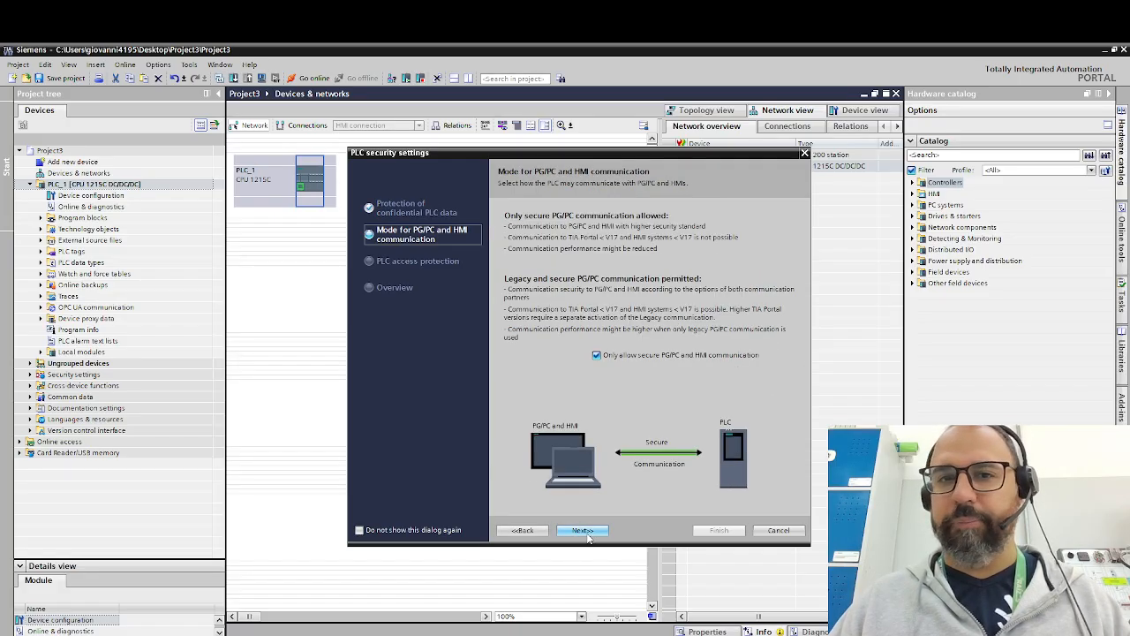
pyautogui.click(599, 357)
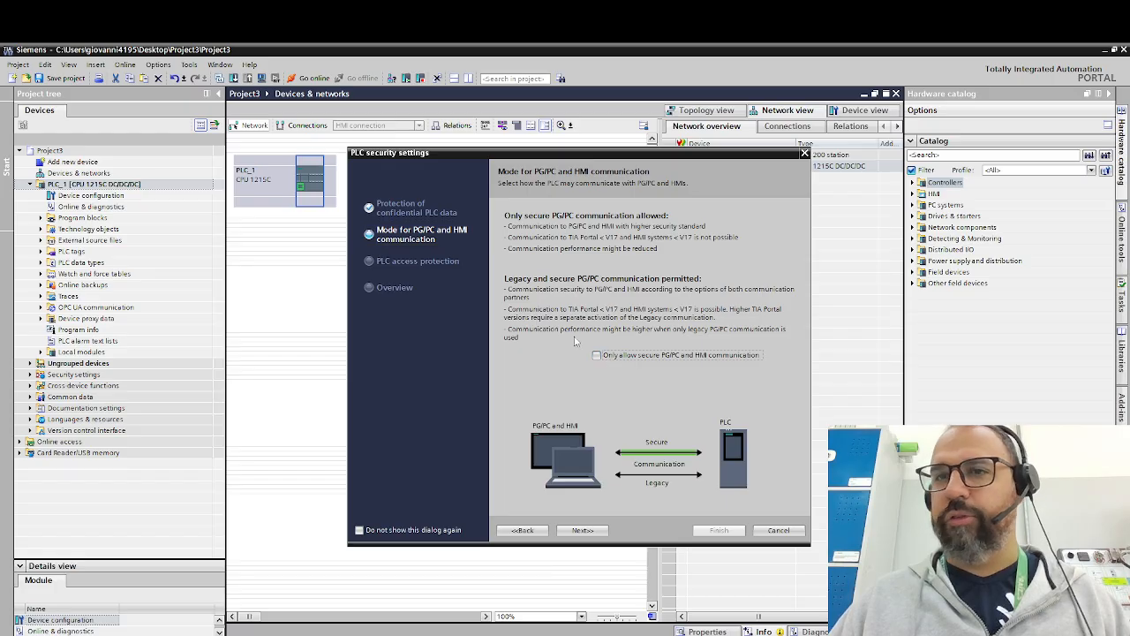
# - Set the PLC access level without password to Full access (no protection) and finish the security settings
pyautogui.click(594, 531)
pyautogui.click(713, 396)
pyautogui.click(676, 399)
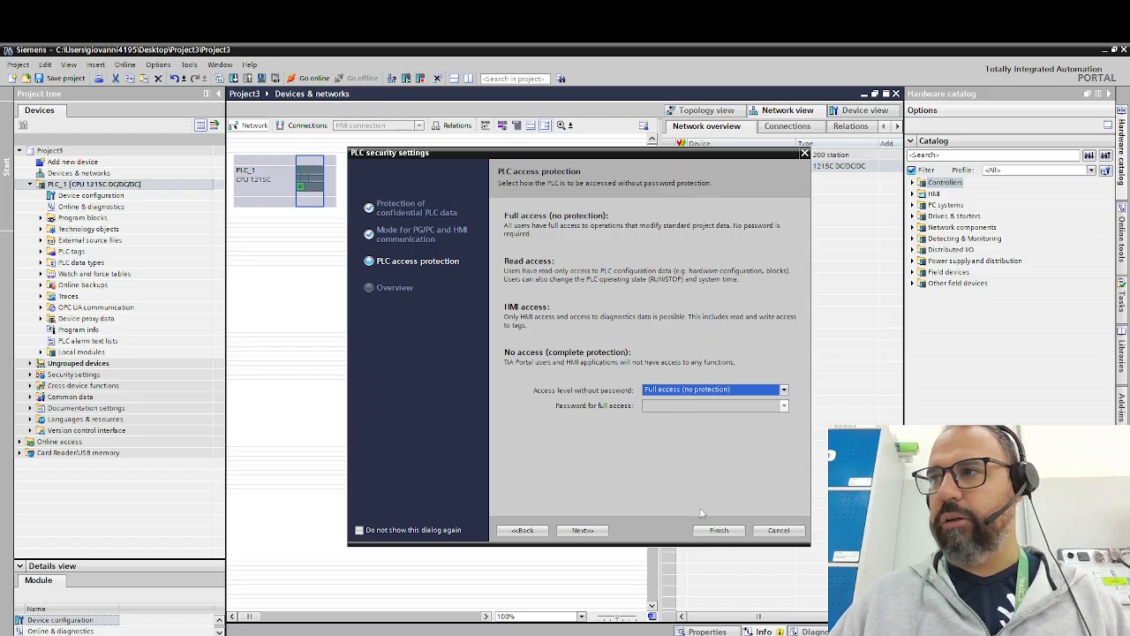
pyautogui.click(584, 531)
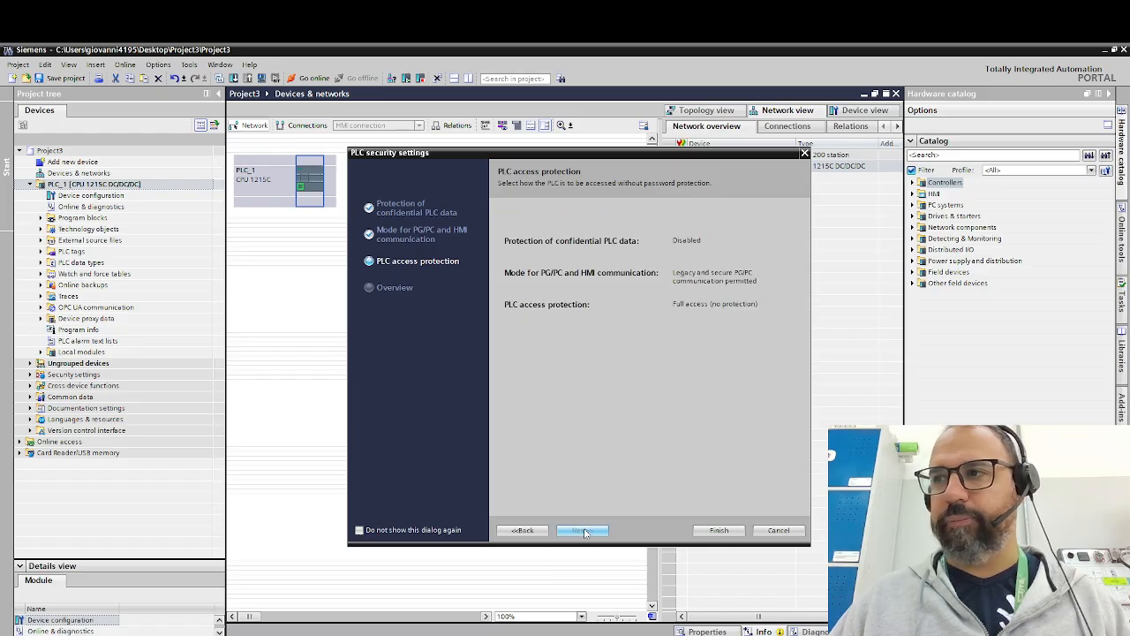
pyautogui.click(718, 530)
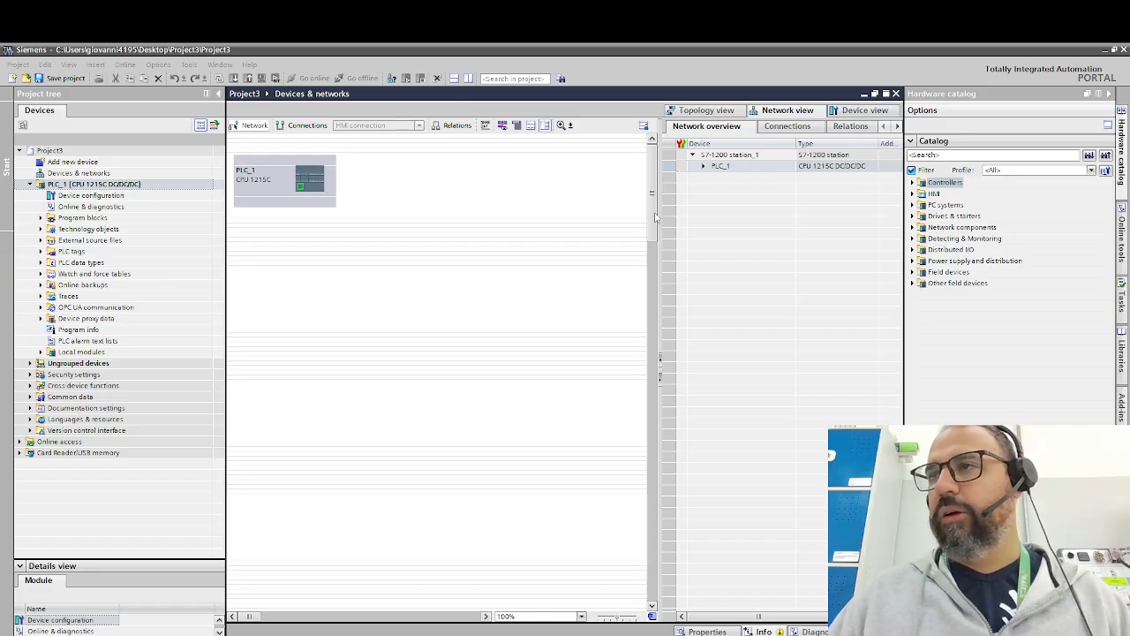
# - Expand the hardware catalog through Other field devices, PROFINET IO, Drives and SIEMENS AG to the SINAMICS device list
pyautogui.click(584, 619)
pyautogui.click(581, 616)
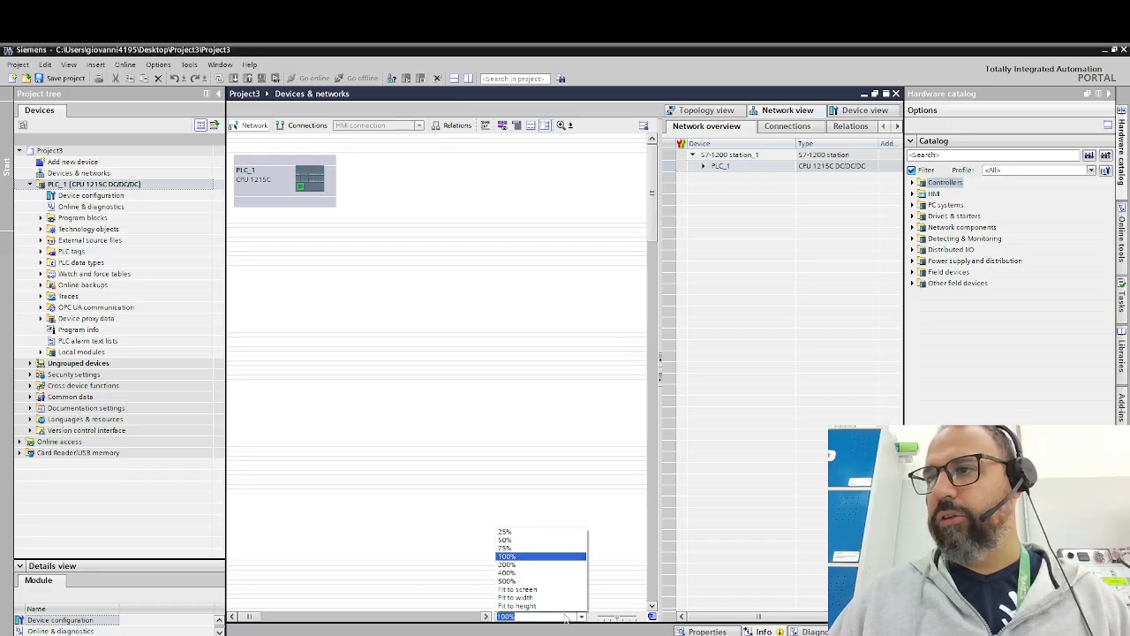
pyautogui.click(526, 564)
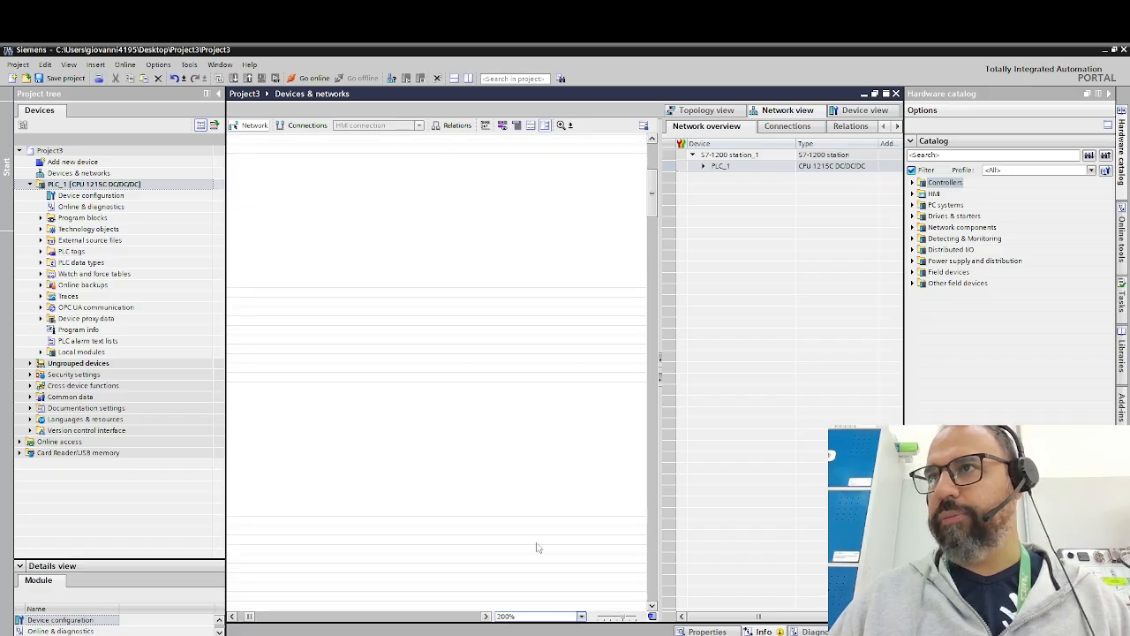
pyautogui.moveTo(250, 618); pyautogui.dragTo(232, 620)
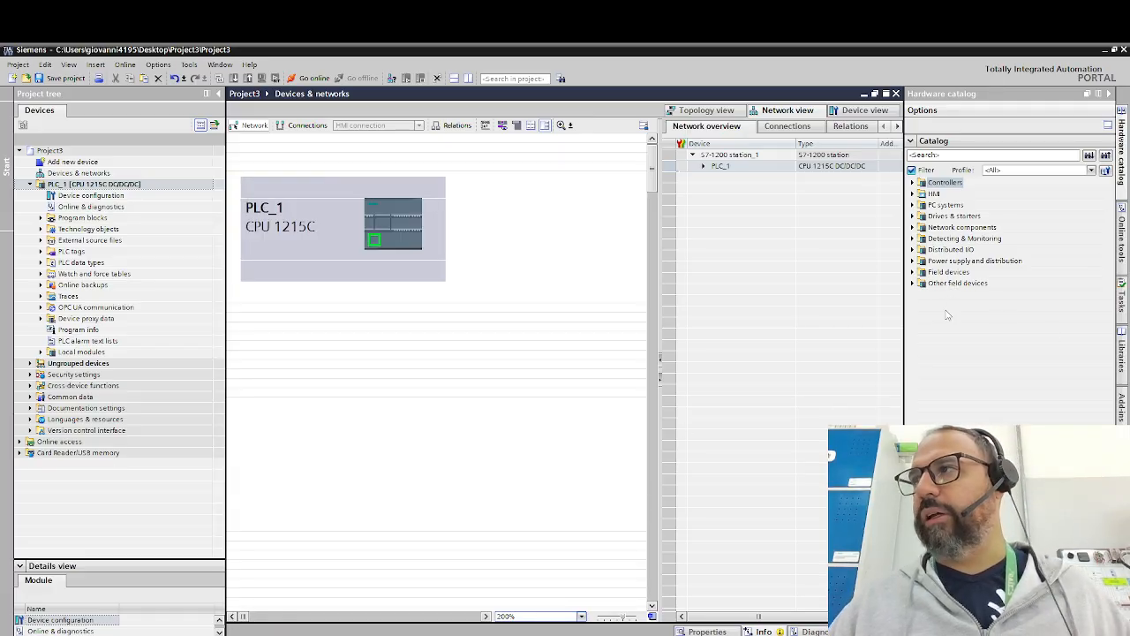
pyautogui.click(916, 284)
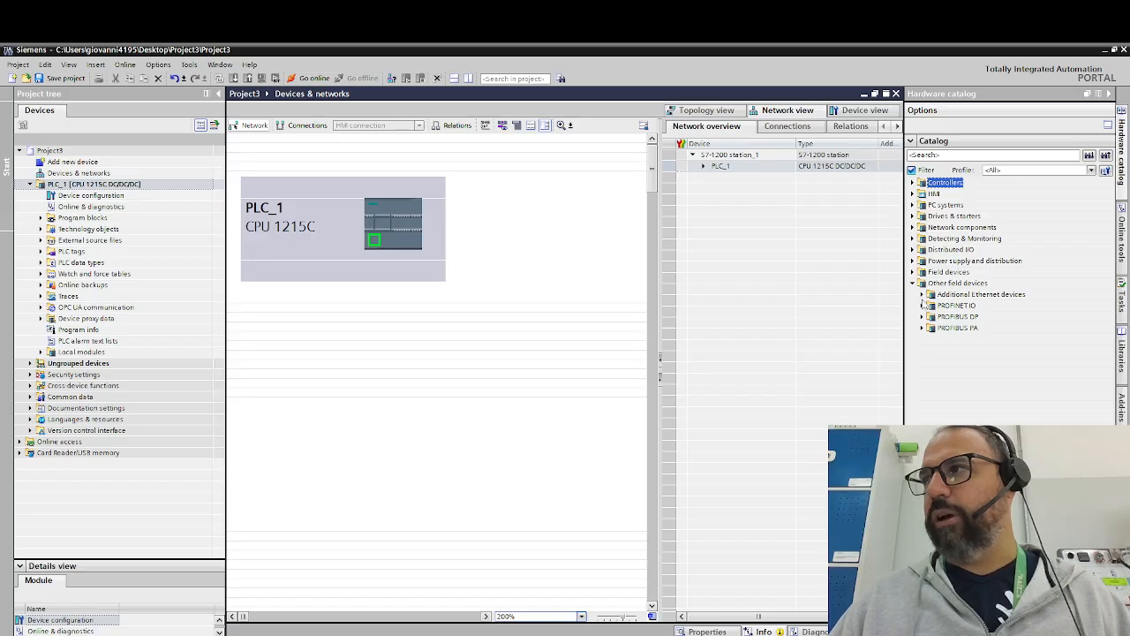
pyautogui.click(922, 305)
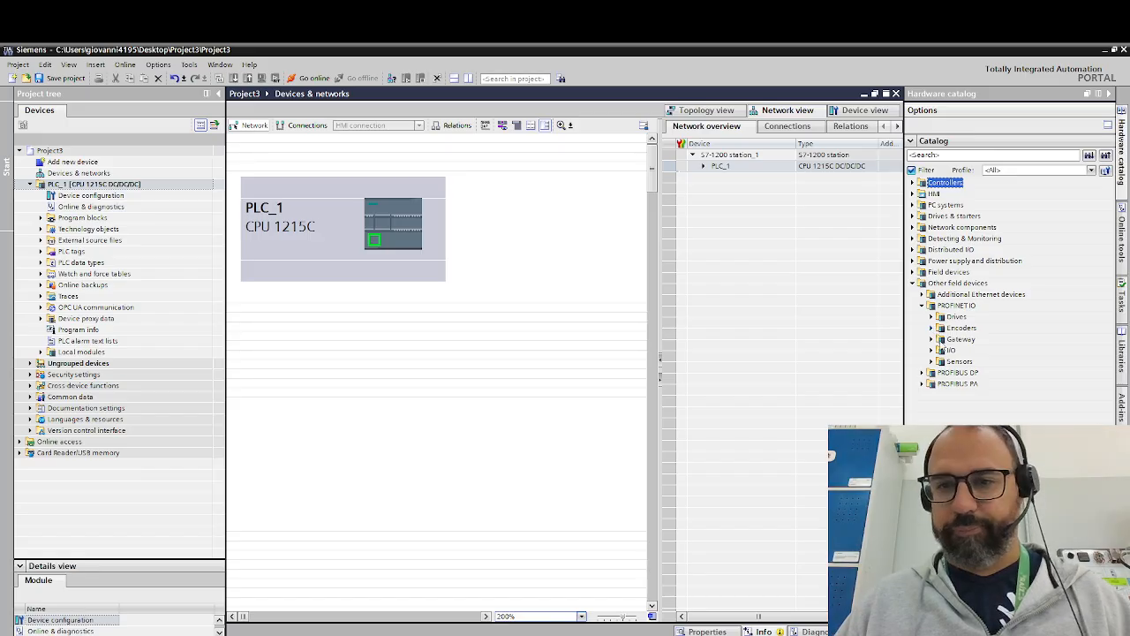
pyautogui.click(934, 317)
pyautogui.click(940, 328)
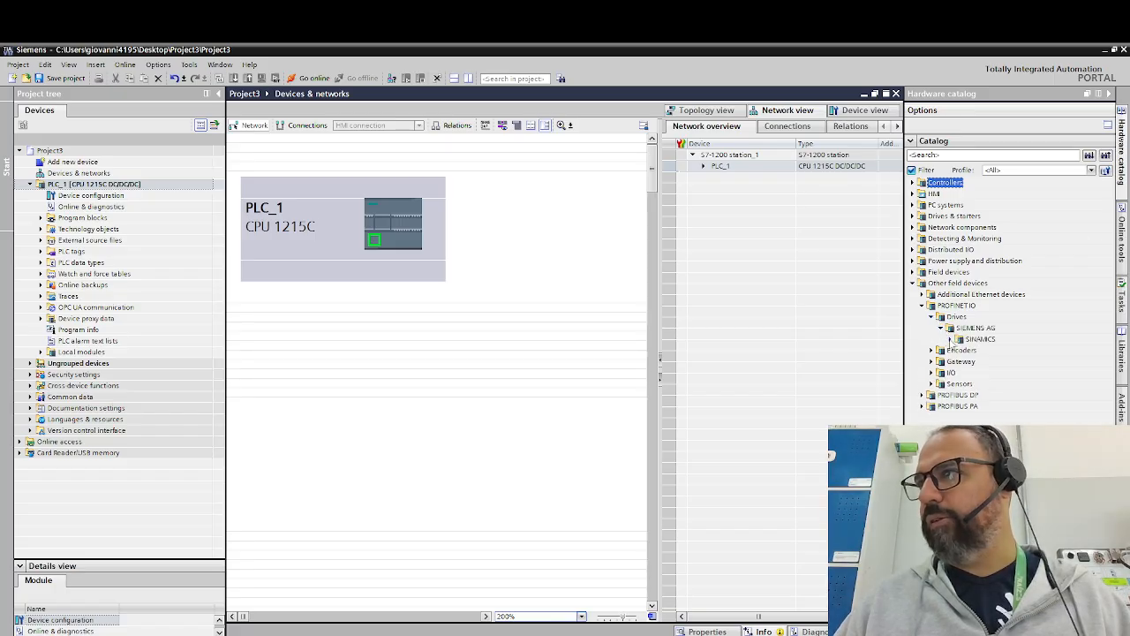
pyautogui.click(950, 339)
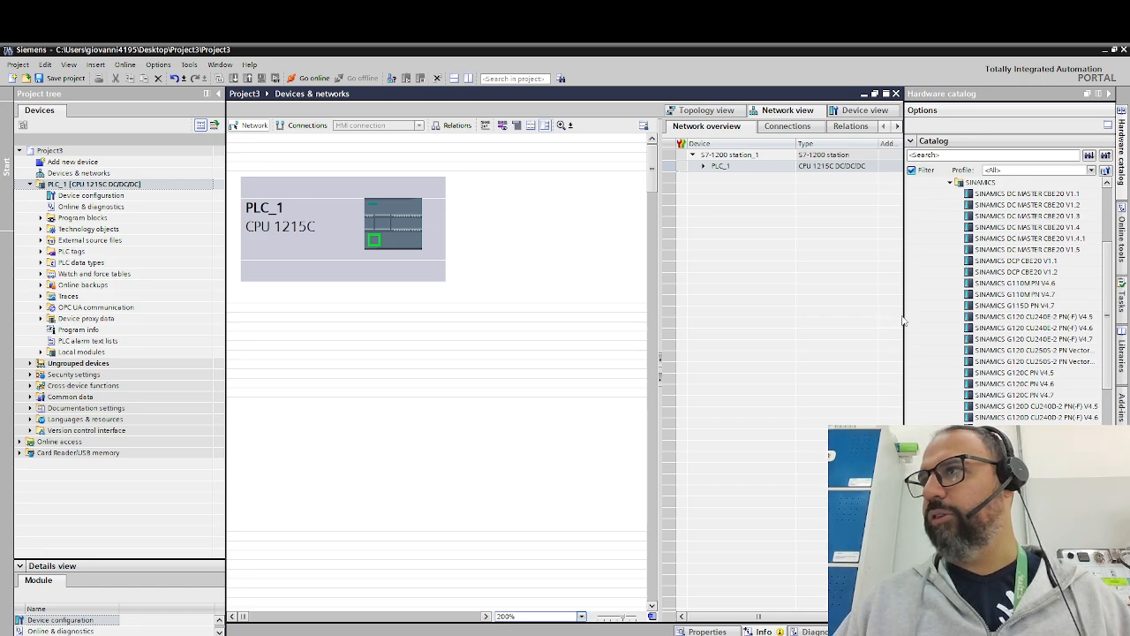
# - Add a SINAMICS V90 PN V1.0 drive from the hardware catalog to the network, beside PLC_1
pyautogui.moveTo(902, 316); pyautogui.dragTo(831, 316)
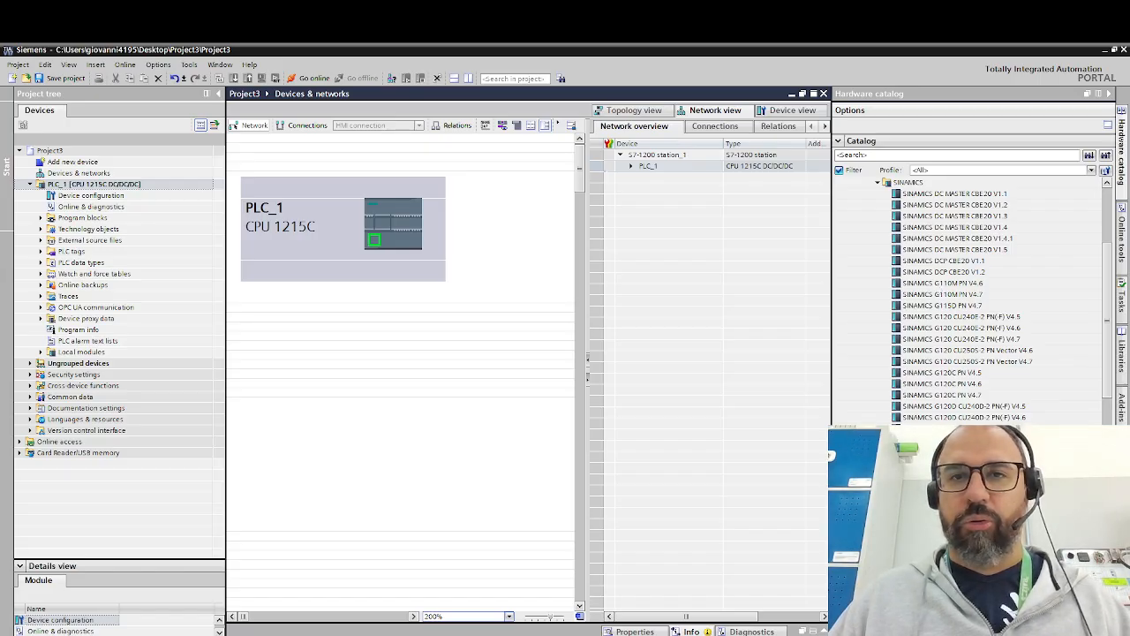
pyautogui.scroll(-10, 997, 300)
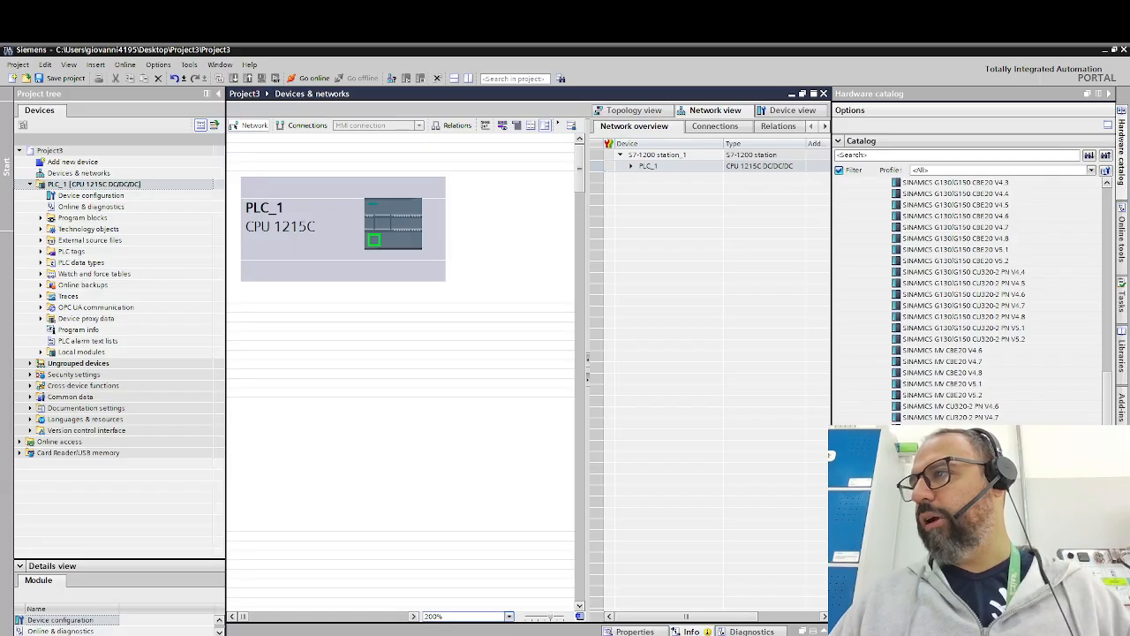
pyautogui.scroll(-3, 998, 301)
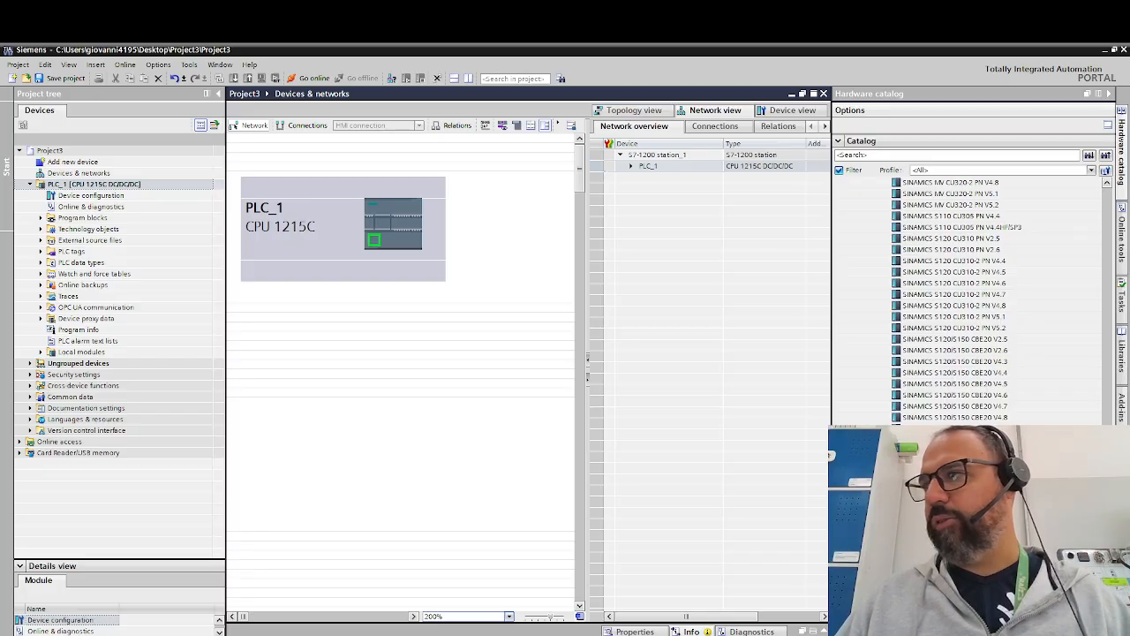
pyautogui.moveTo(950, 561); pyautogui.dragTo(557, 245)
pyautogui.moveTo(588, 291); pyautogui.dragTo(688, 299)
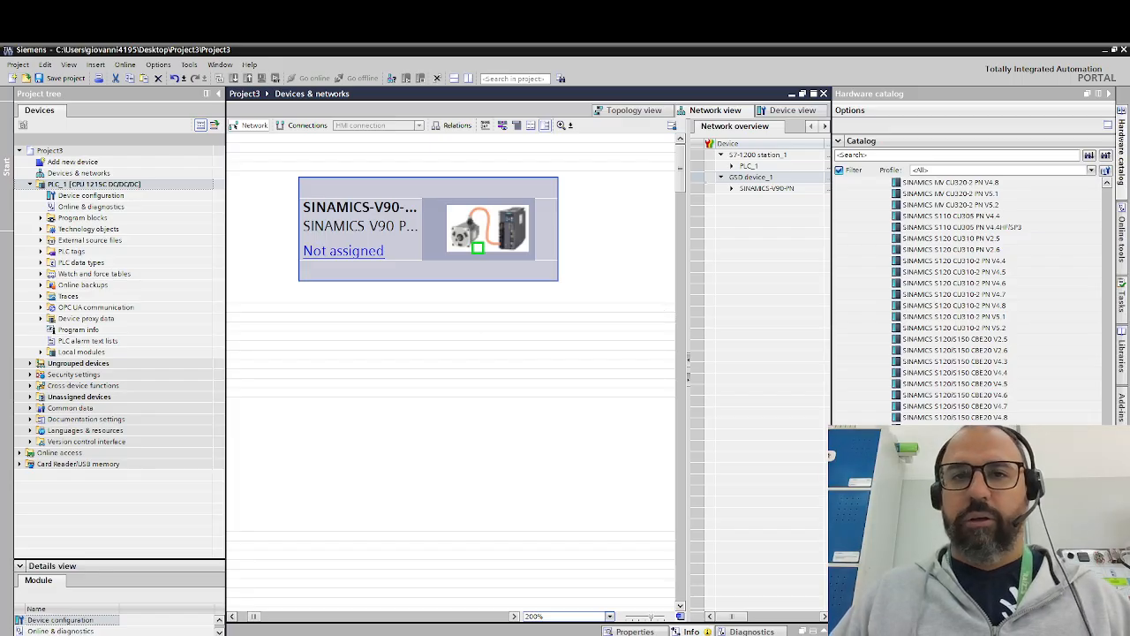
# - Assign the SINAMICS V90 PN drive to the IO controller PLC_1.PROFINET interface_1
pyautogui.click(560, 618)
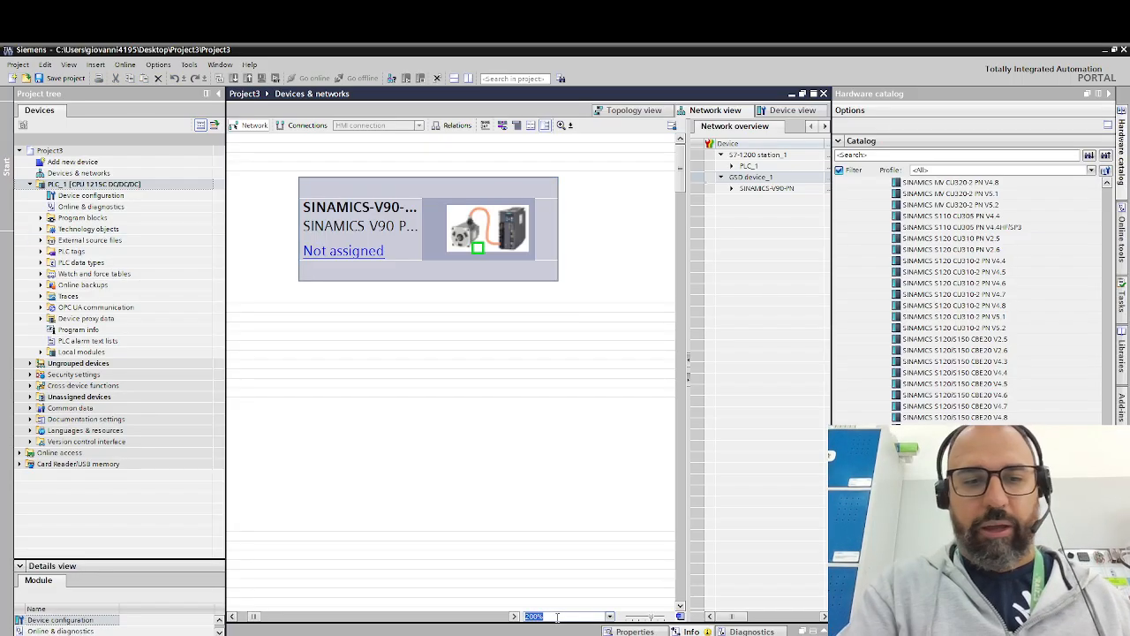
pyautogui.write('1')
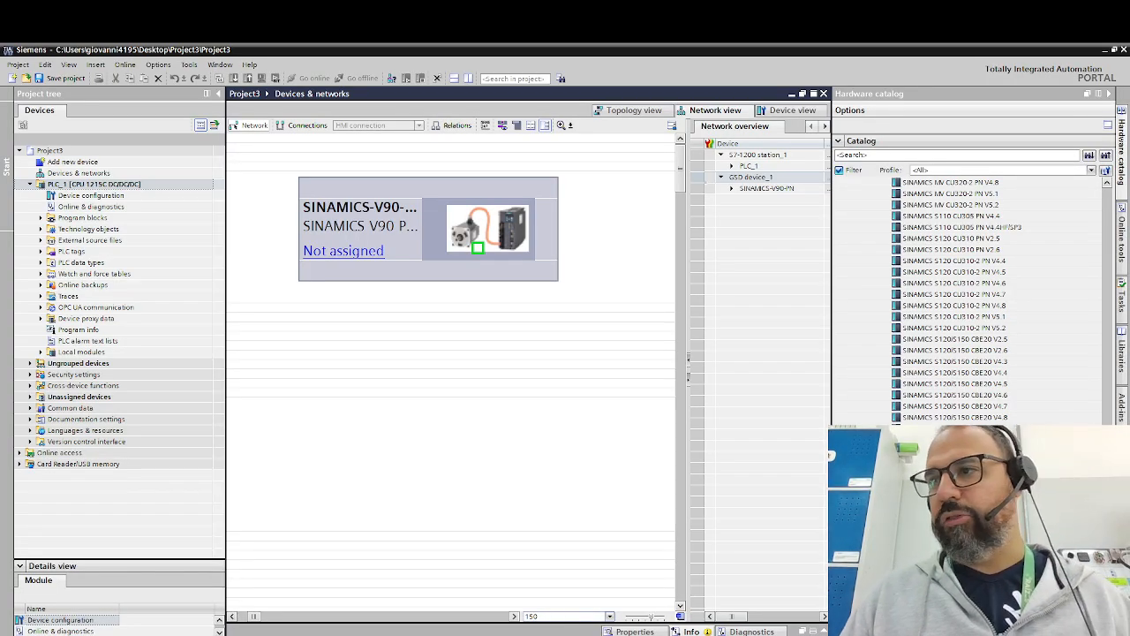
pyautogui.write('00')
pyautogui.press('Return')
pyautogui.moveTo(265, 615); pyautogui.dragTo(234, 604)
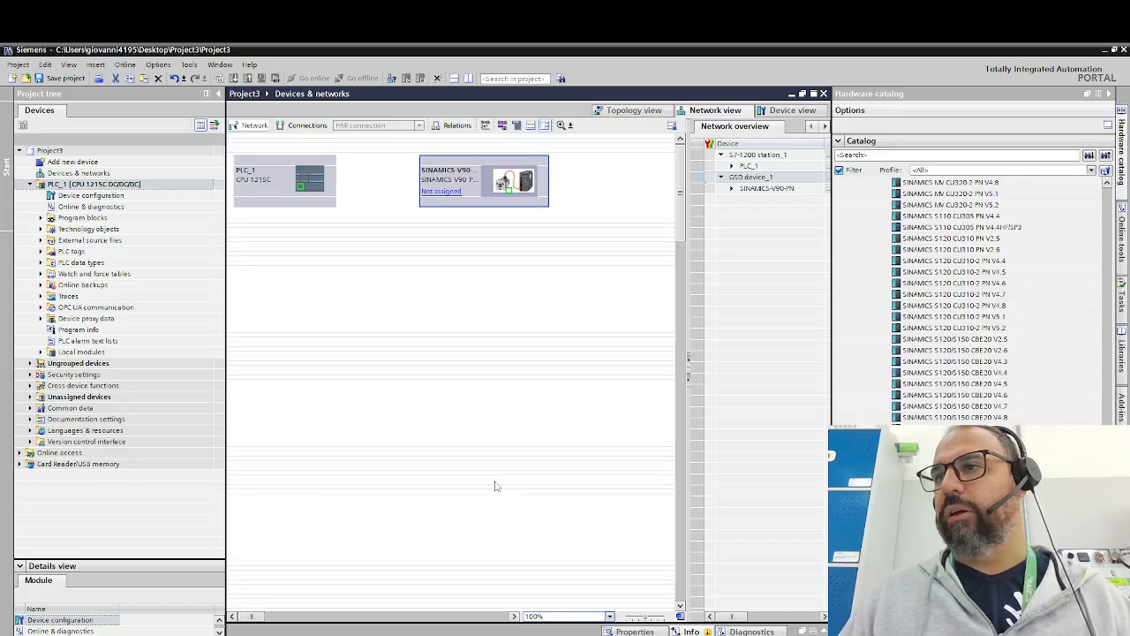
pyautogui.click(441, 192)
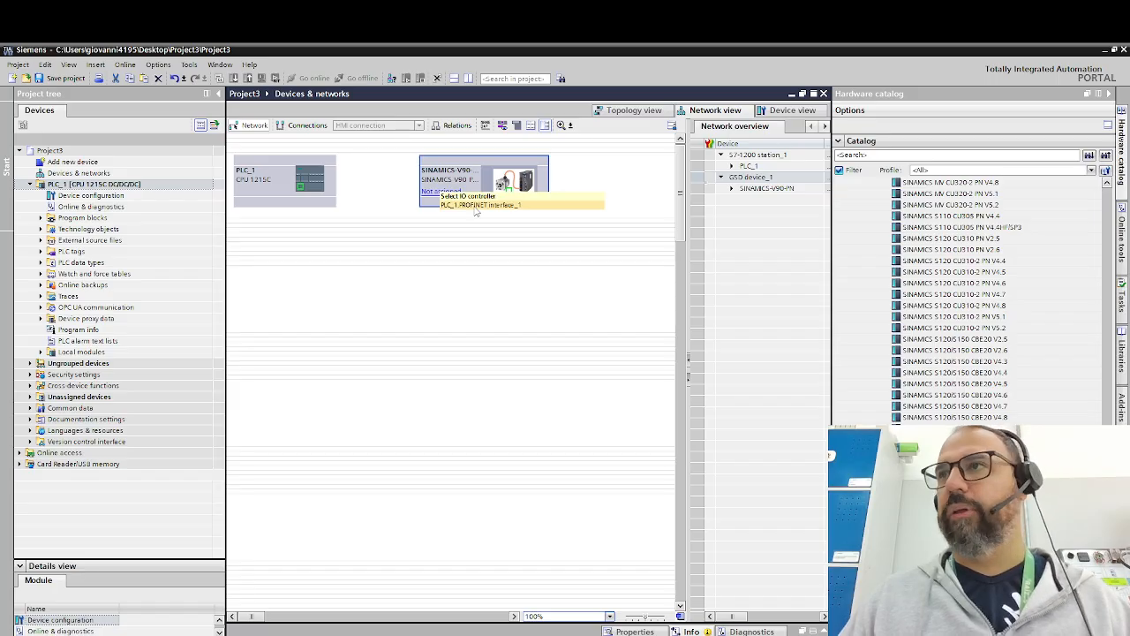
pyautogui.click(475, 208)
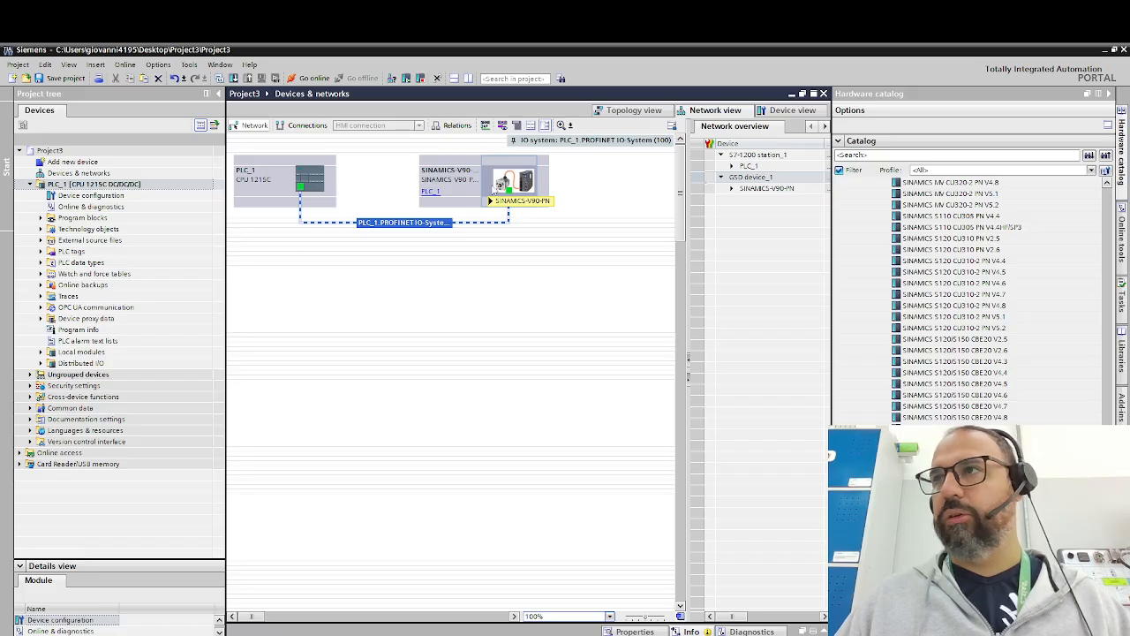
# - Open the V90 PN drive's device view and insert Standard telegram 1, PZD-2/2 into slot 1 3 of Drive_1
pyautogui.doubleClick(524, 182)
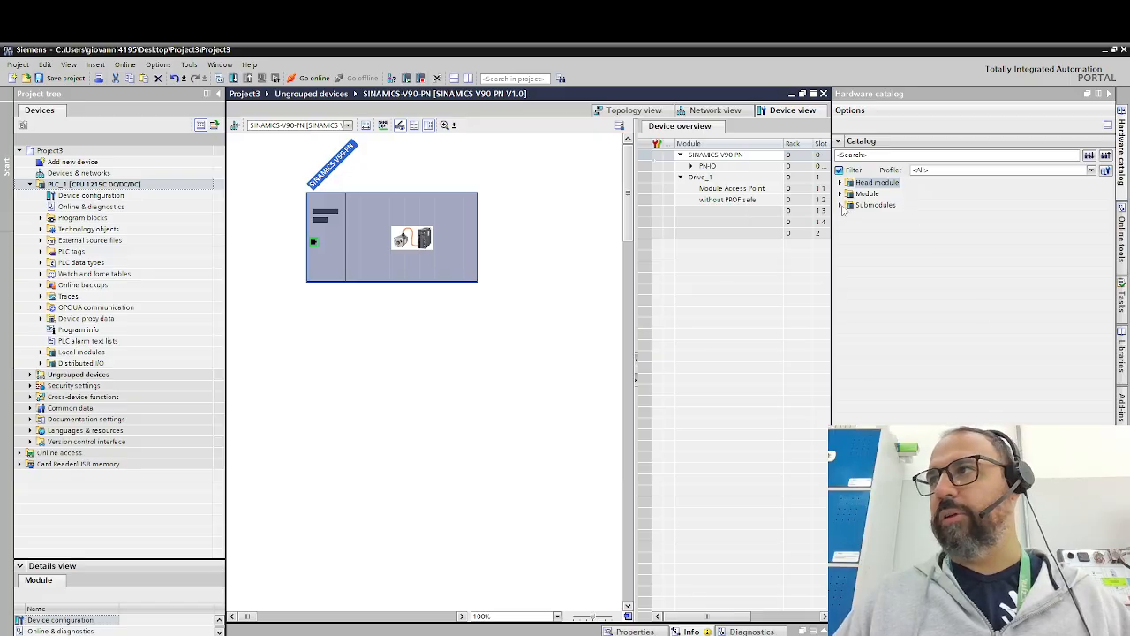
pyautogui.click(842, 206)
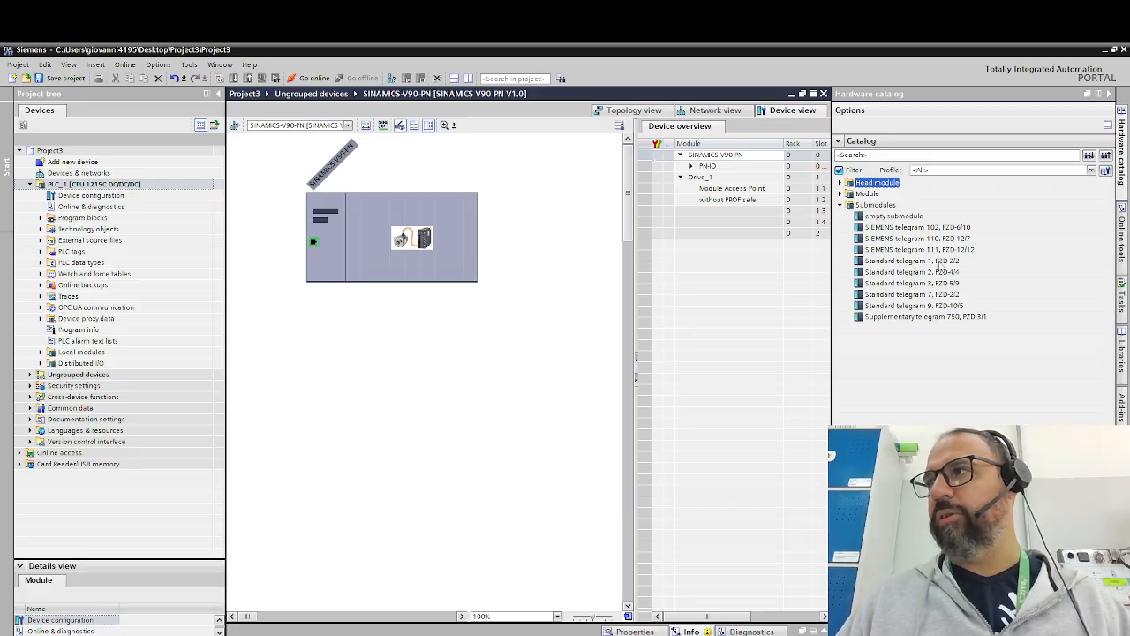
pyautogui.moveTo(943, 266); pyautogui.dragTo(761, 221)
# - Examine the input and output addresses of Standard telegram 1 in the drive's device overview
pyautogui.moveTo(637, 191); pyautogui.dragTo(549, 193)
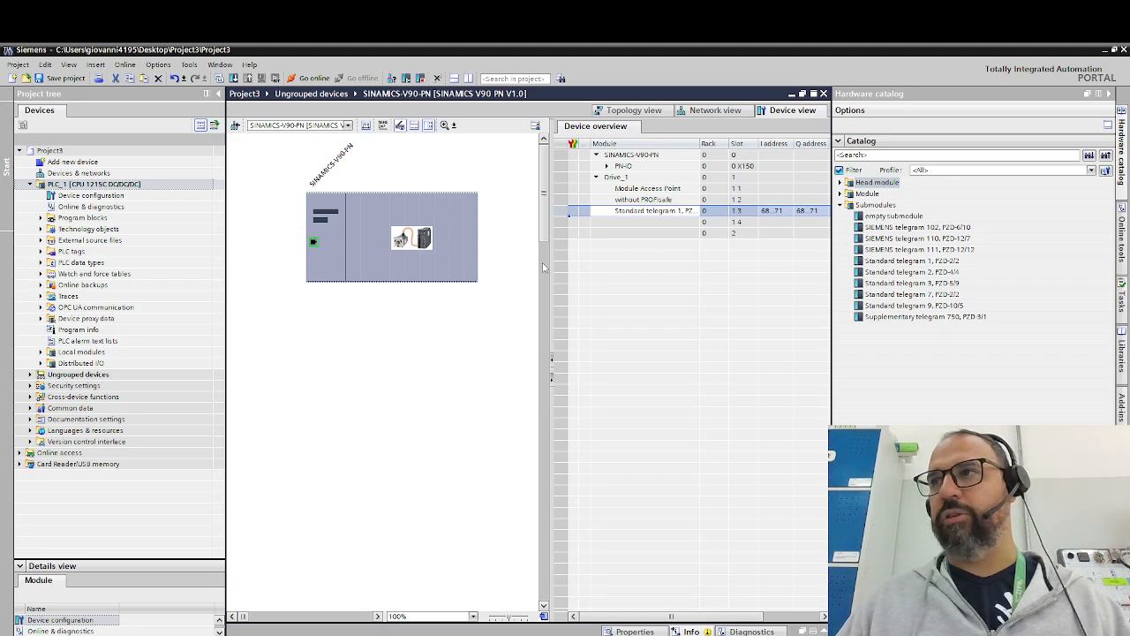
pyautogui.moveTo(549, 275); pyautogui.dragTo(523, 276)
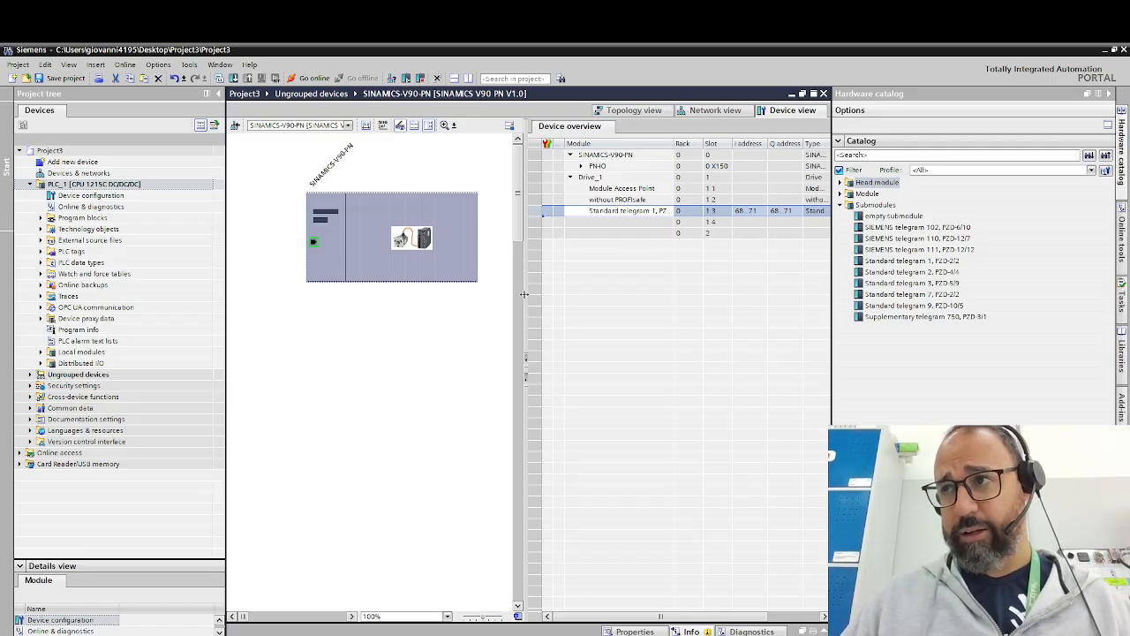
pyautogui.moveTo(527, 297); pyautogui.dragTo(551, 298)
pyautogui.click(755, 214)
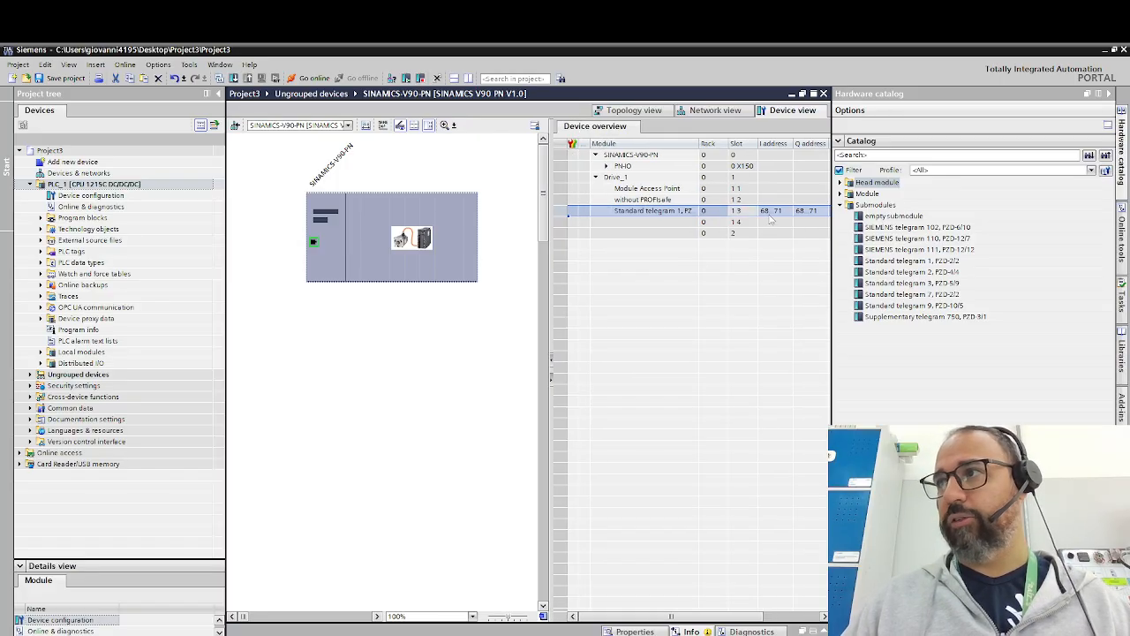
pyautogui.click(785, 215)
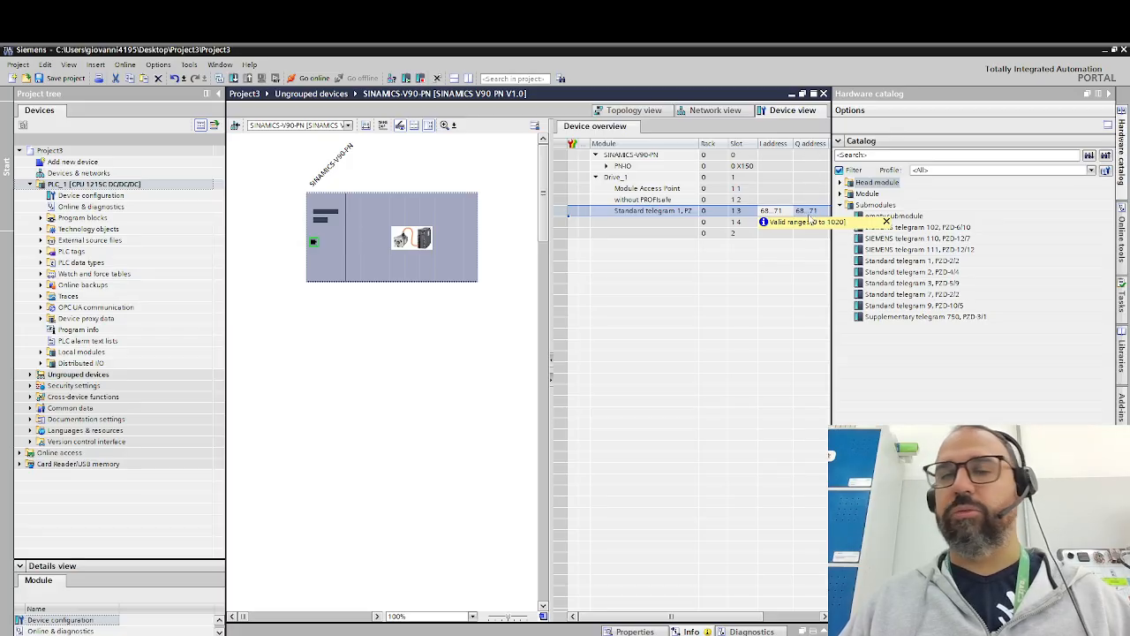
# - Search the network for accessible V90 PN devices to check the drive's assigned PROFINET device name against sinamics-v90-pn
pyautogui.moveTo(552, 280); pyautogui.dragTo(717, 280)
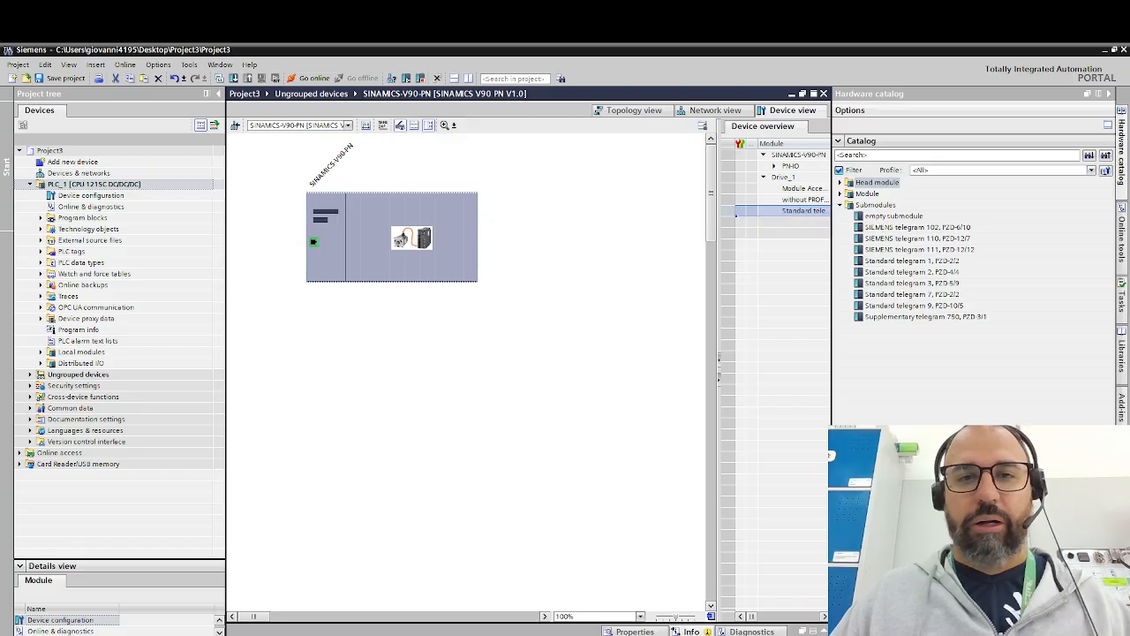
pyautogui.click(427, 315)
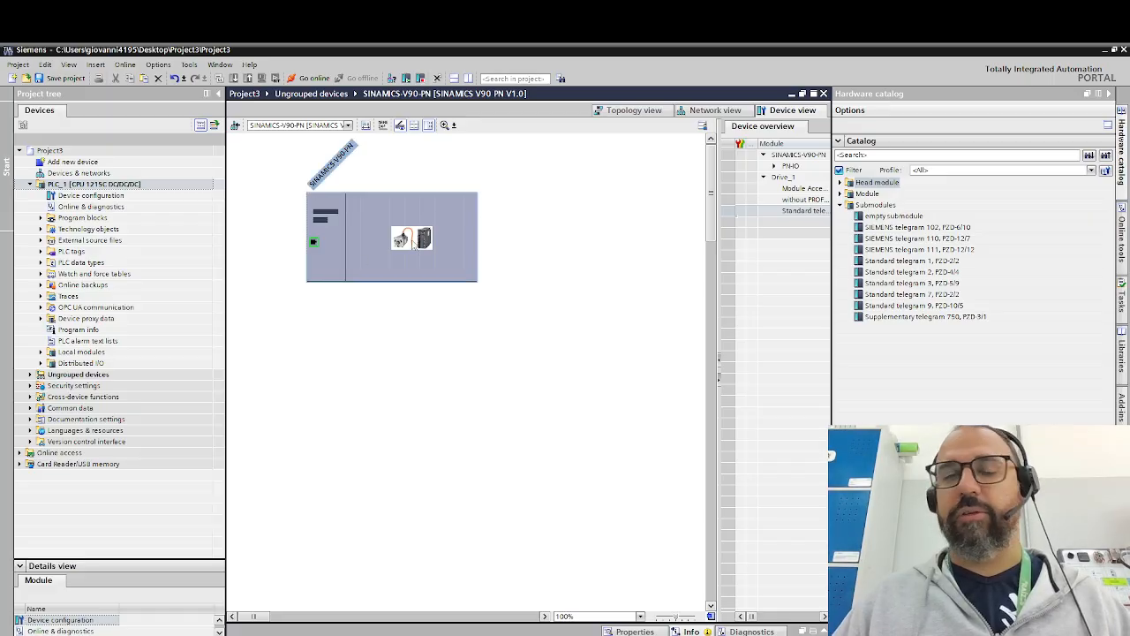
pyautogui.click(413, 245)
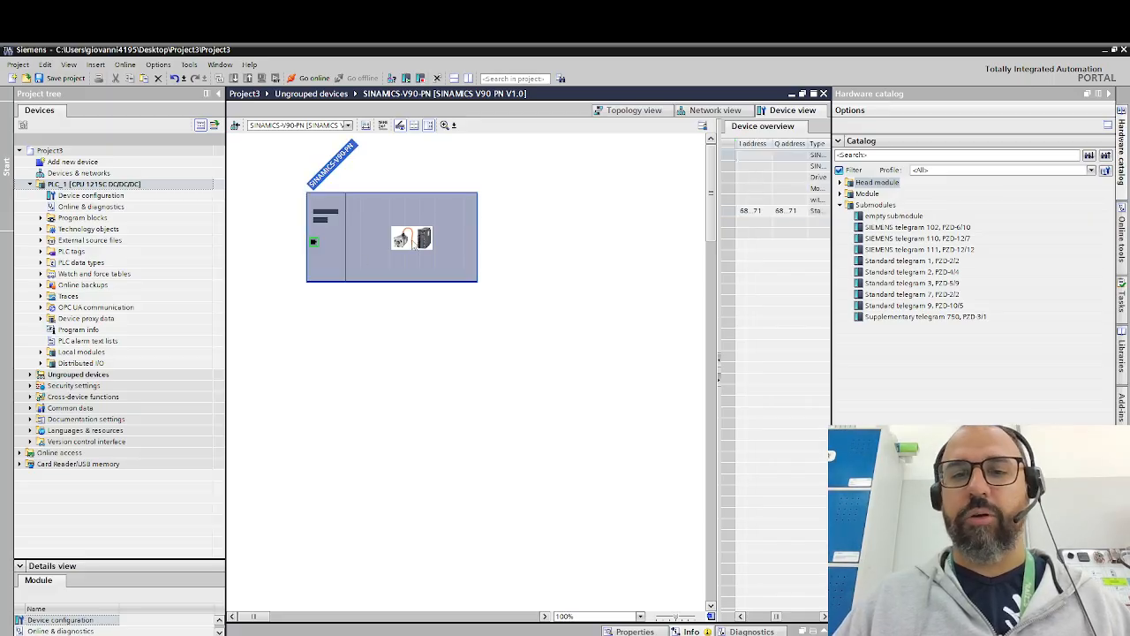
pyautogui.rightClick(408, 247)
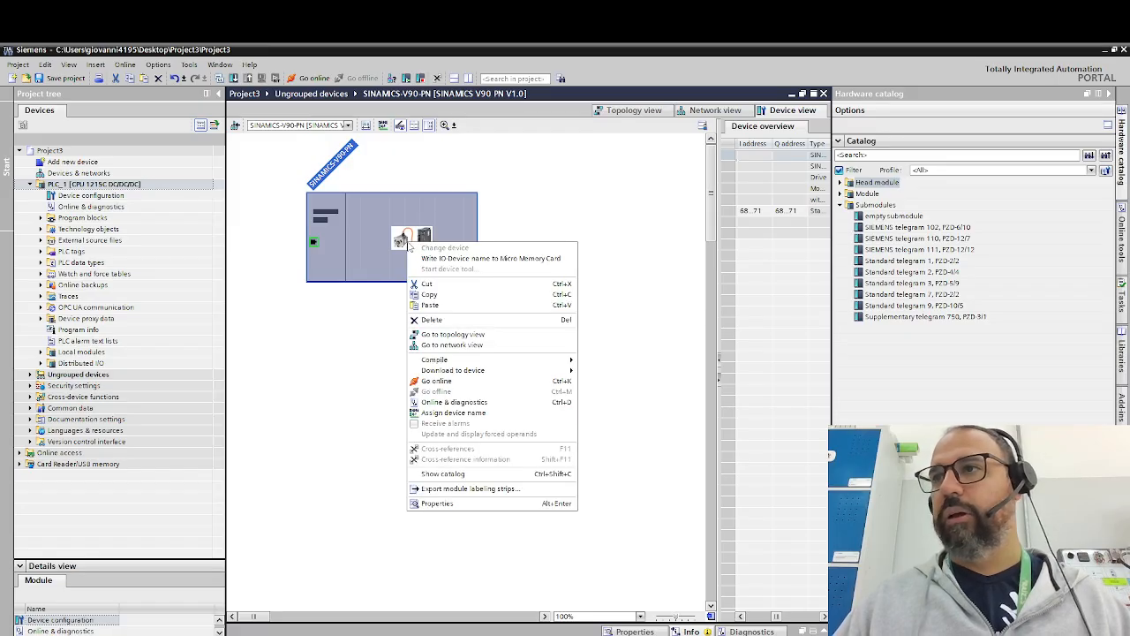
pyautogui.click(438, 413)
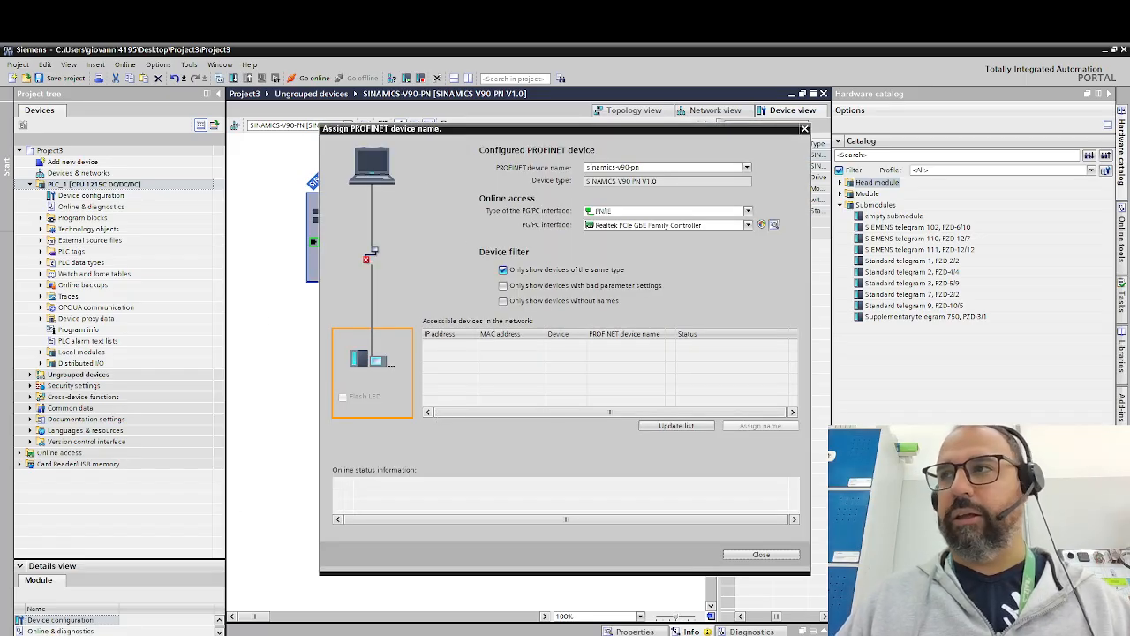
pyautogui.click(674, 427)
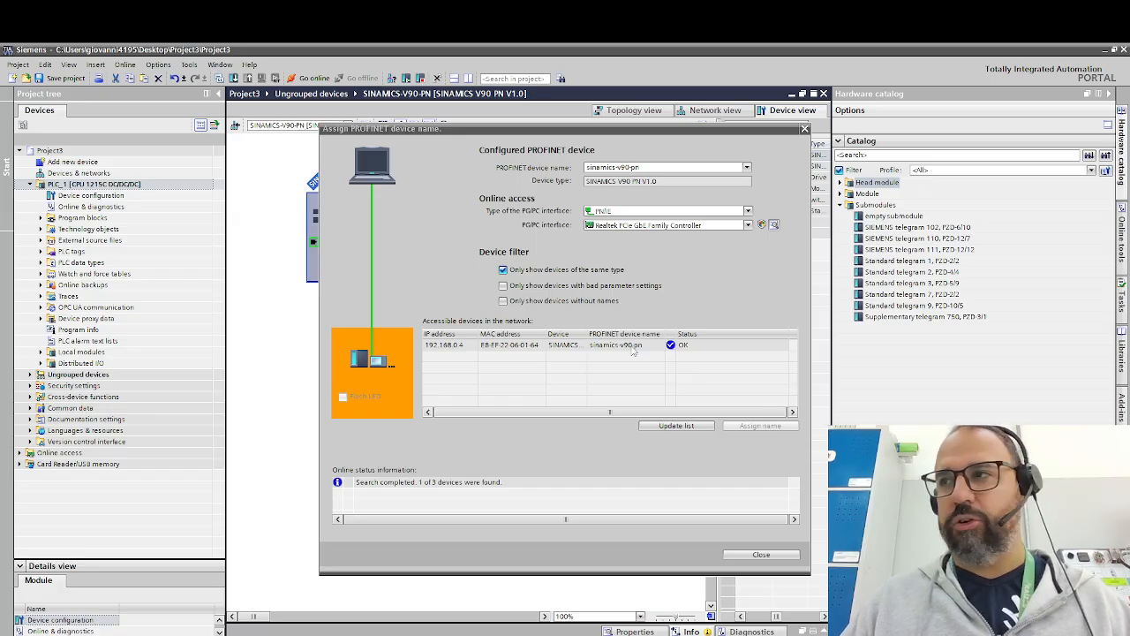
pyautogui.click(685, 429)
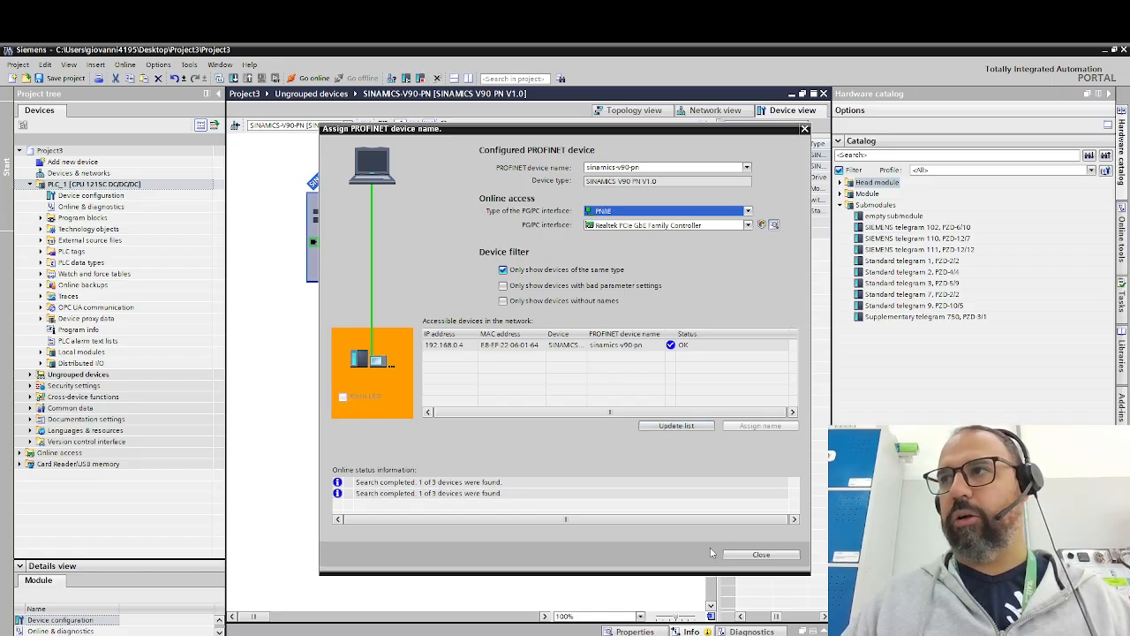
pyautogui.click(770, 555)
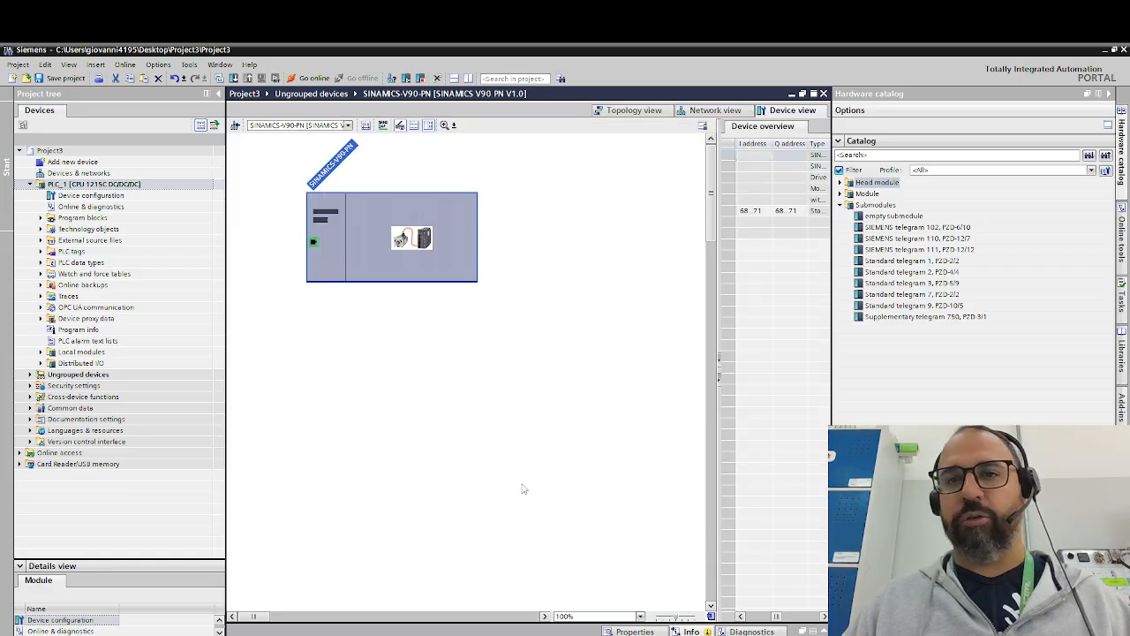
# - Set the IP address of the SINAMICS V90 PN drive's PROFINET interface to 192.168.0.4
pyautogui.click(712, 111)
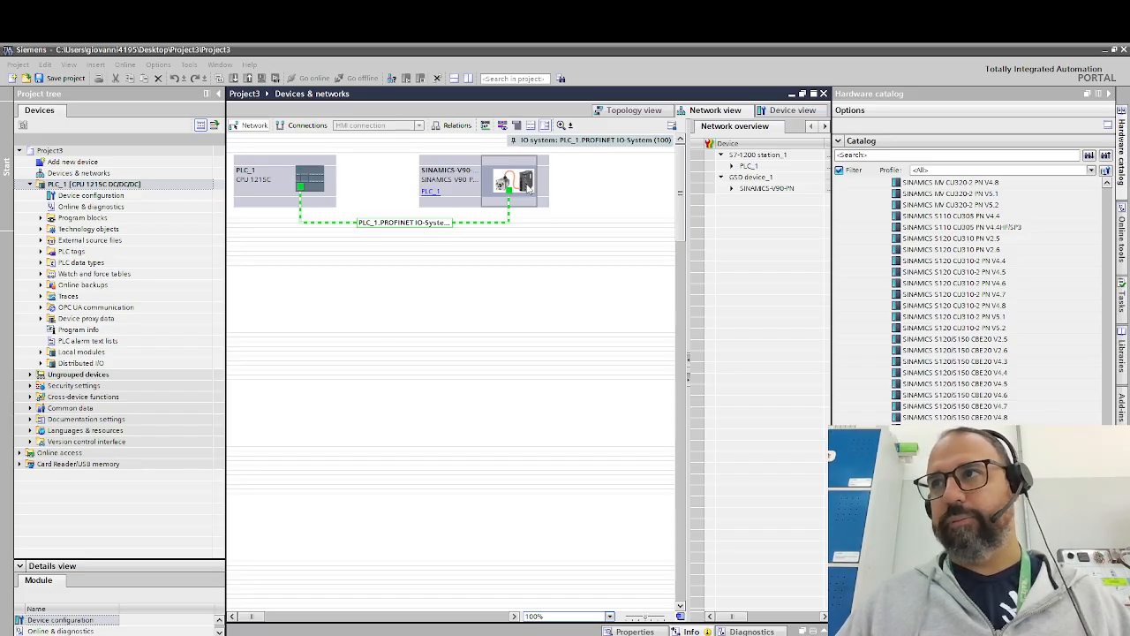
pyautogui.doubleClick(528, 187)
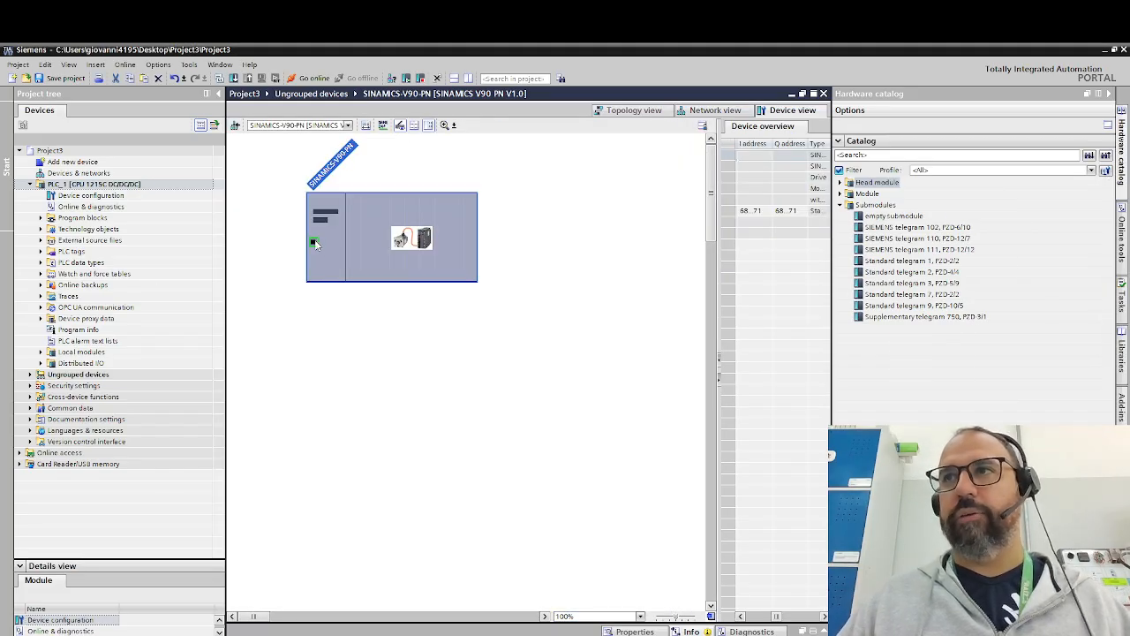
pyautogui.doubleClick(314, 243)
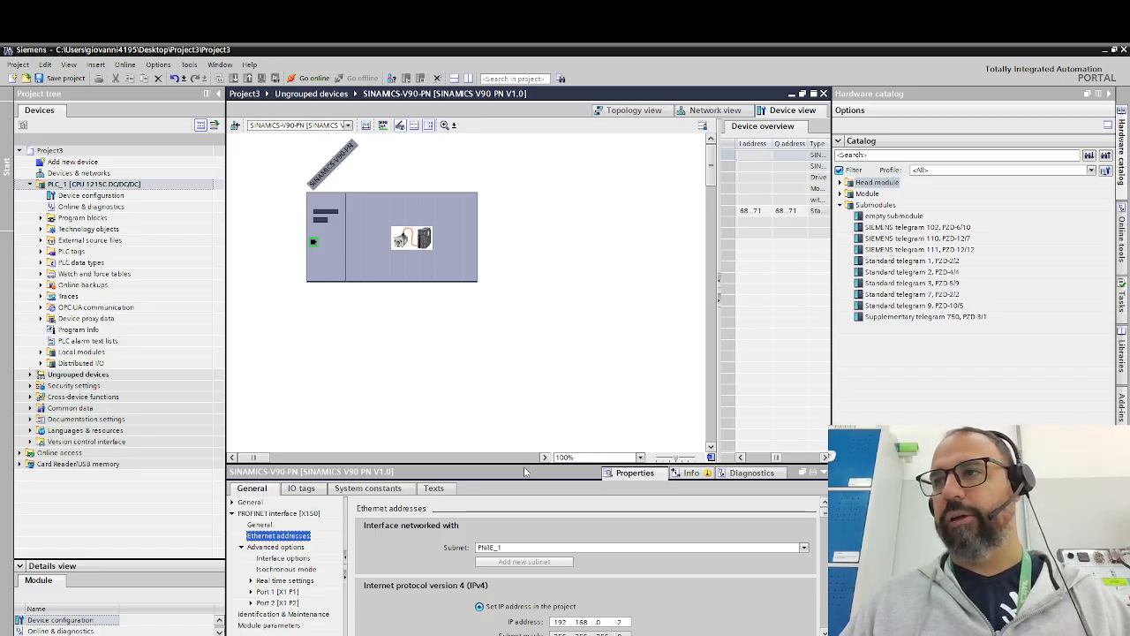
pyautogui.moveTo(519, 463); pyautogui.dragTo(517, 432)
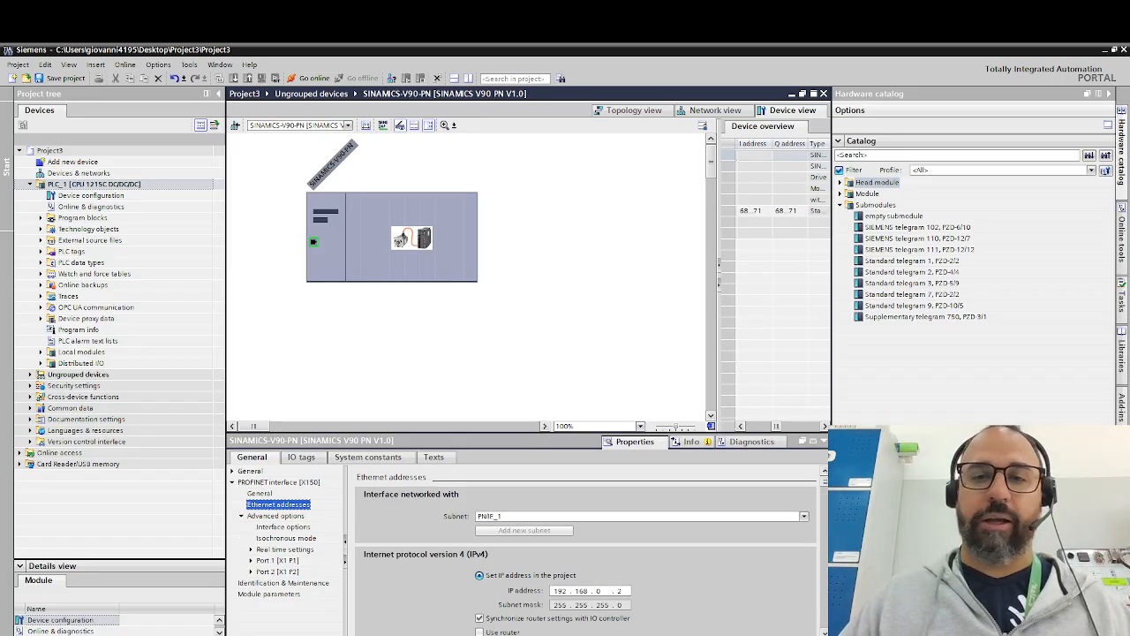
pyautogui.click(618, 590)
pyautogui.write('4')
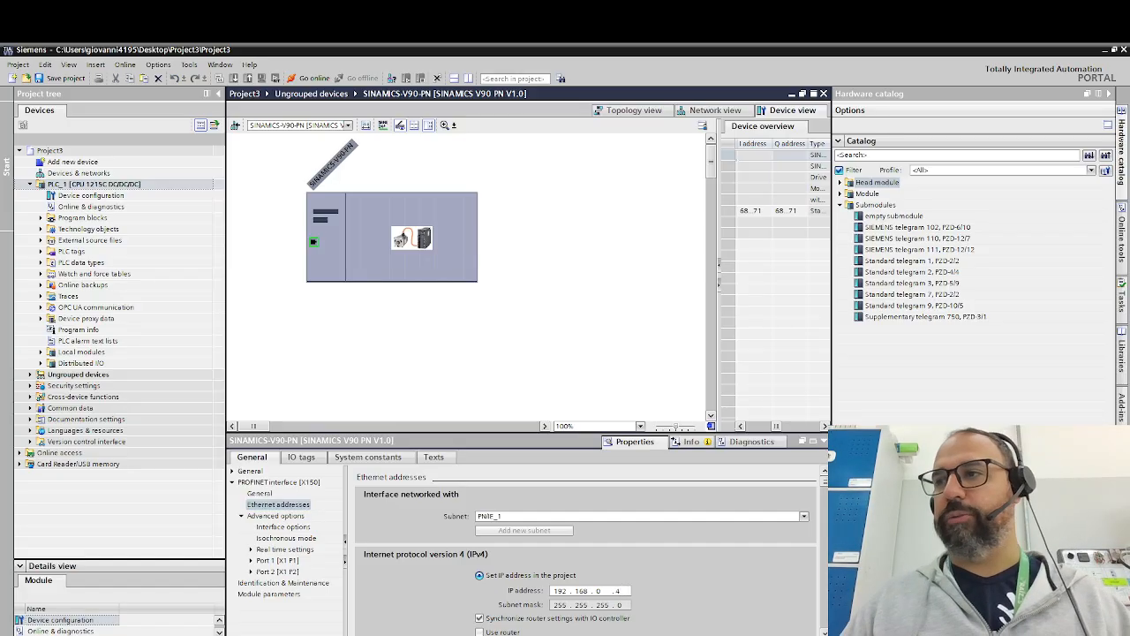
pyautogui.click(525, 384)
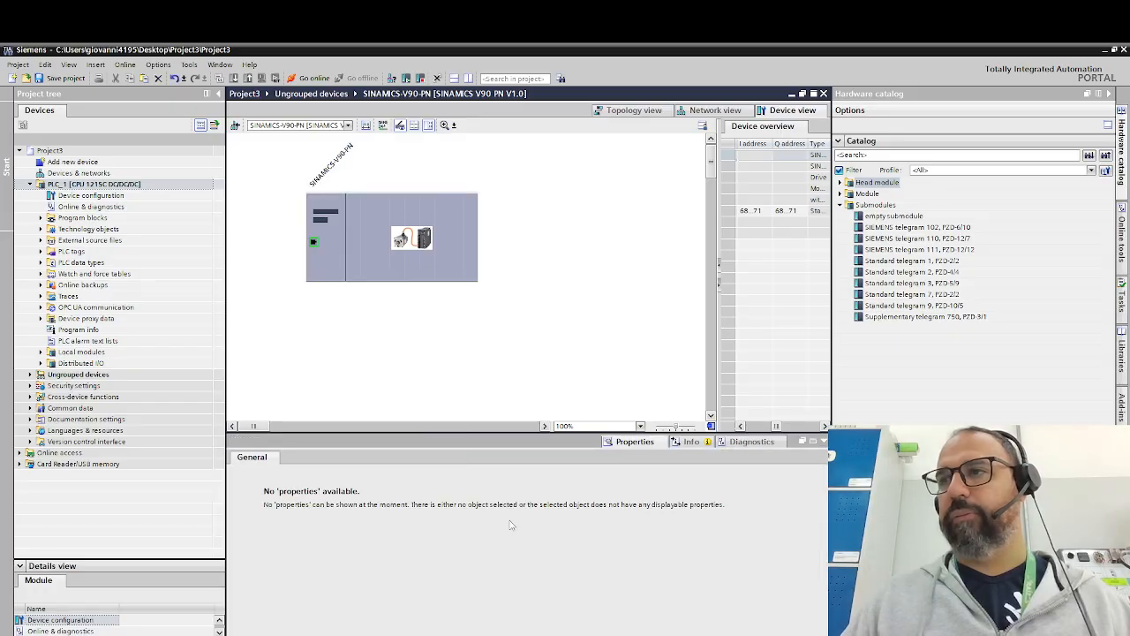
pyautogui.click(318, 249)
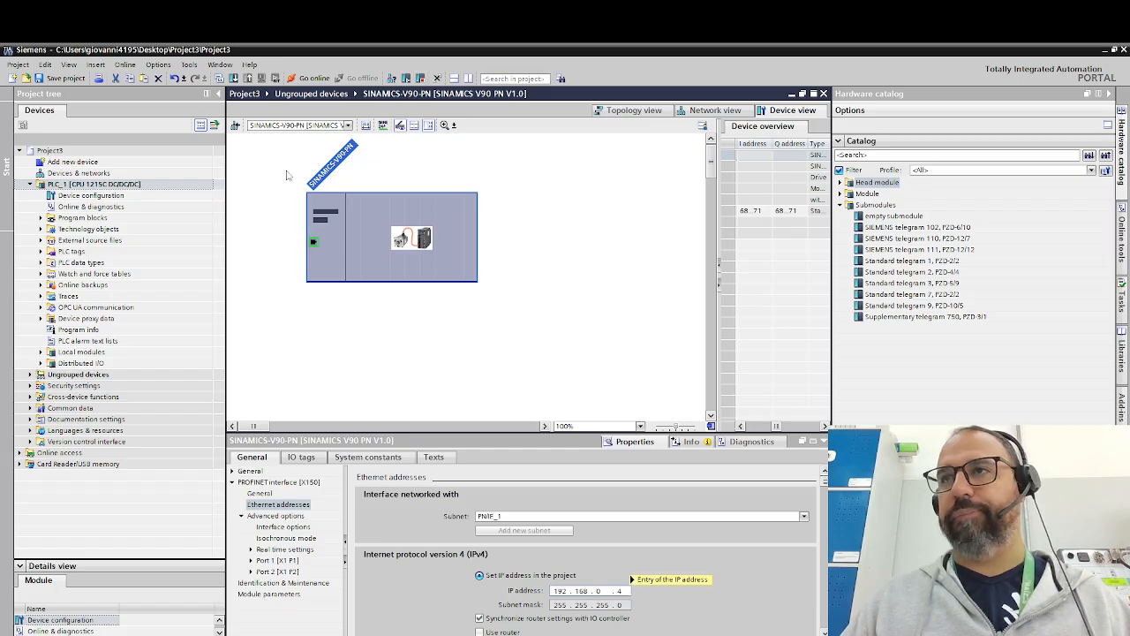
# - Return to the network view and save the project
pyautogui.click(644, 111)
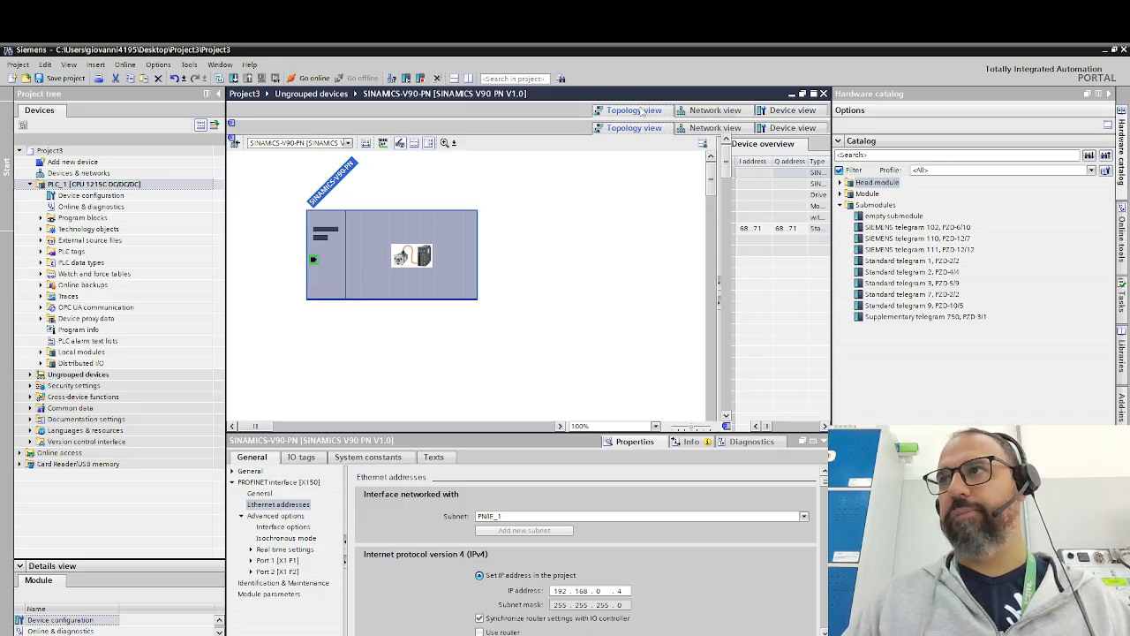
pyautogui.click(694, 111)
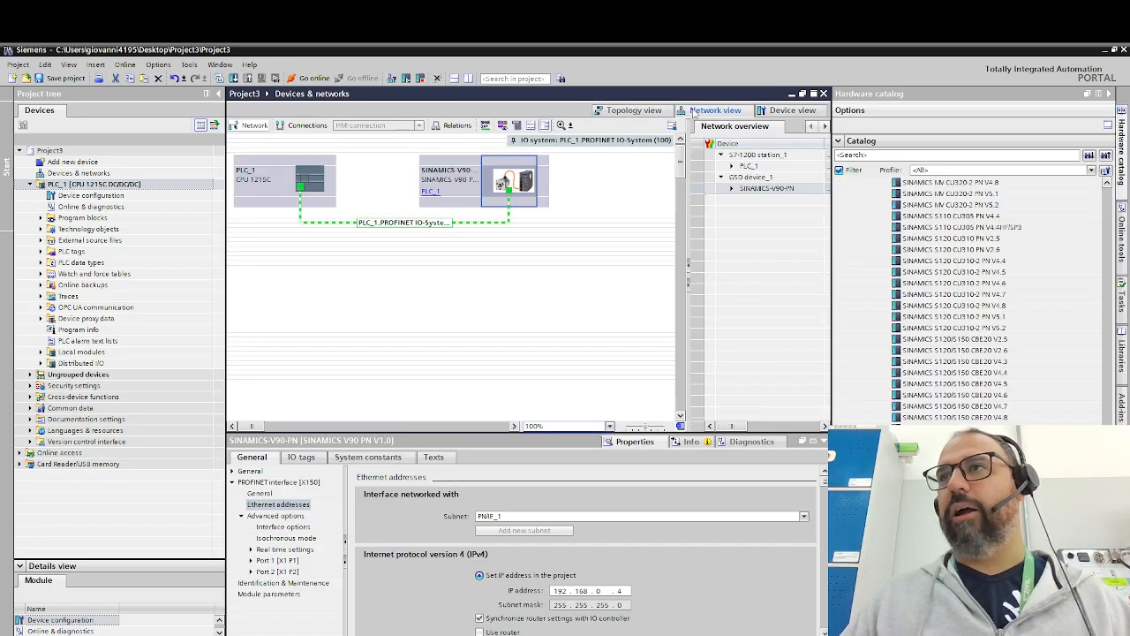
pyautogui.click(64, 79)
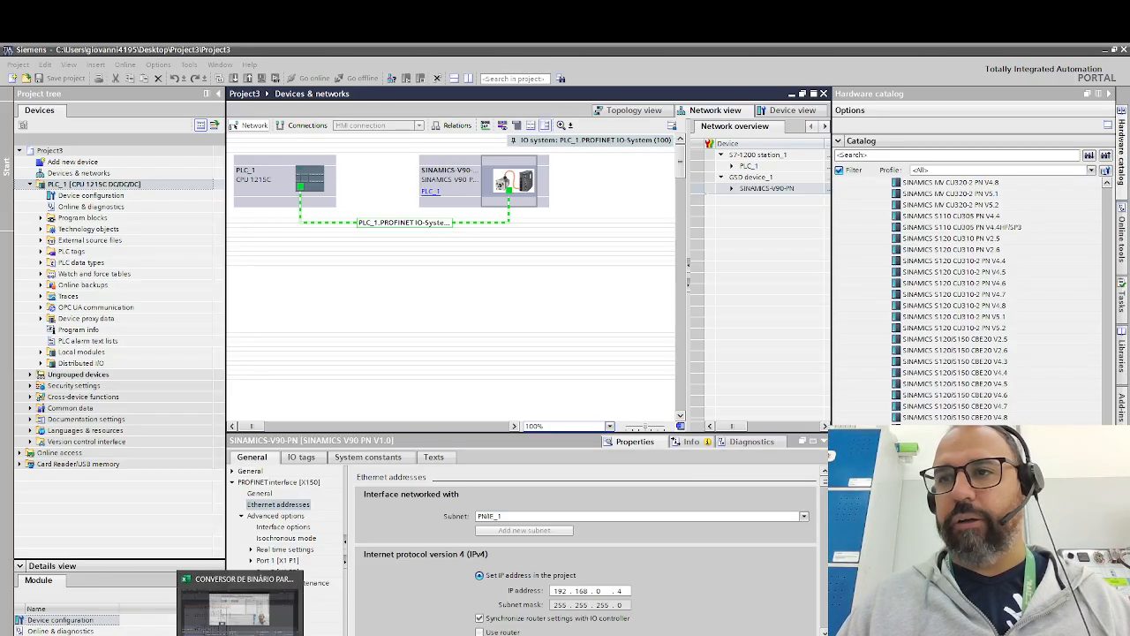
pyautogui.click(200, 634)
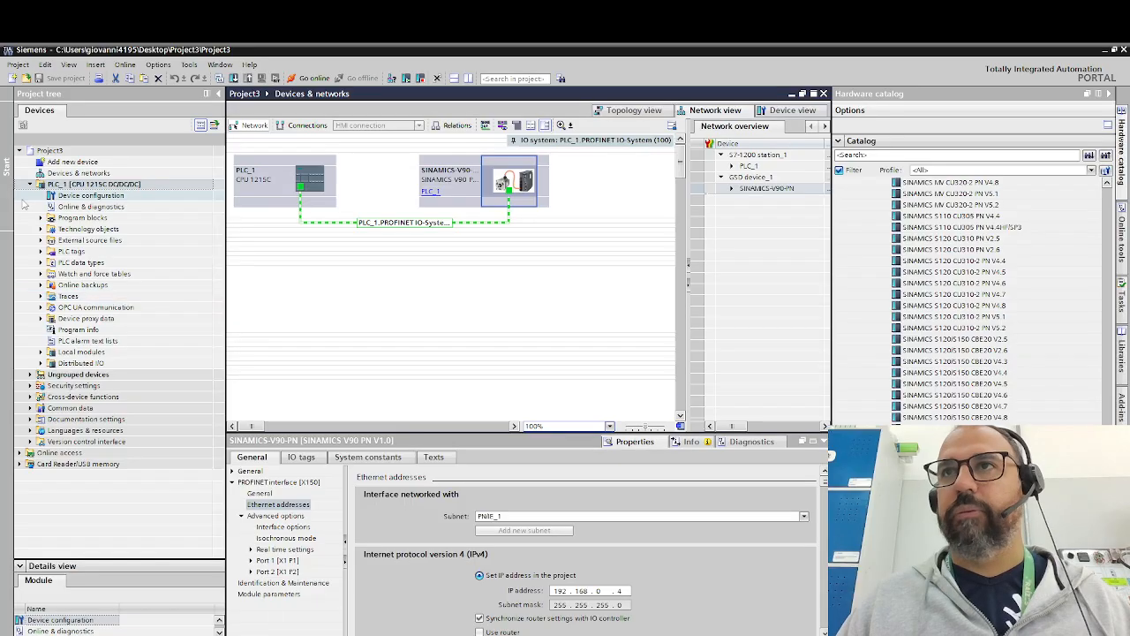
# - Open the default tag table of PLC_1
pyautogui.click(41, 256)
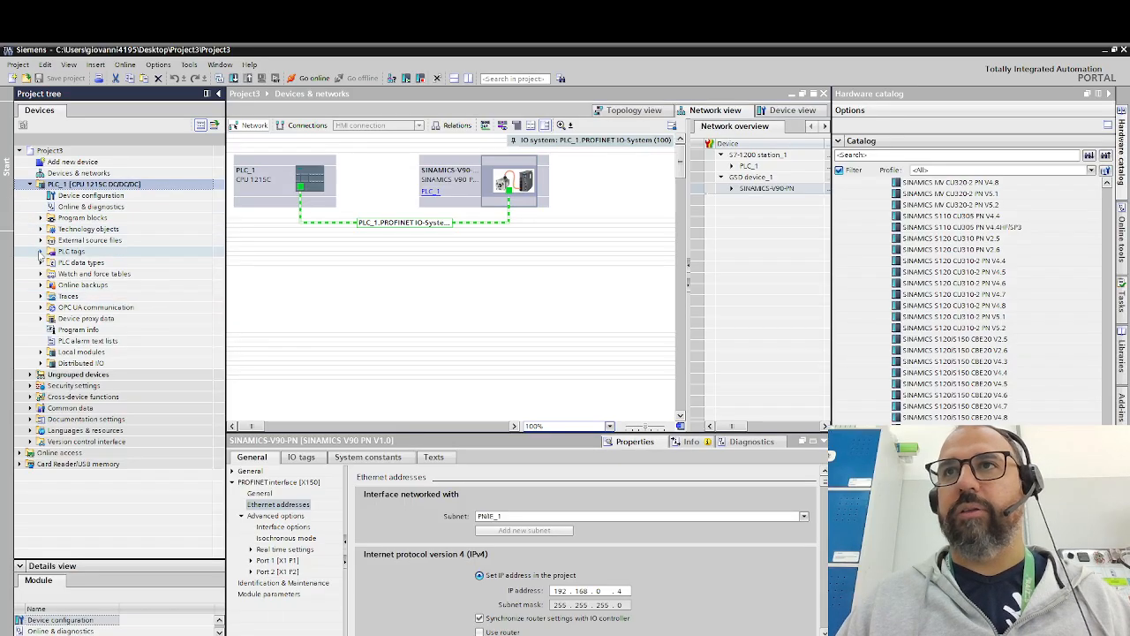
pyautogui.click(40, 253)
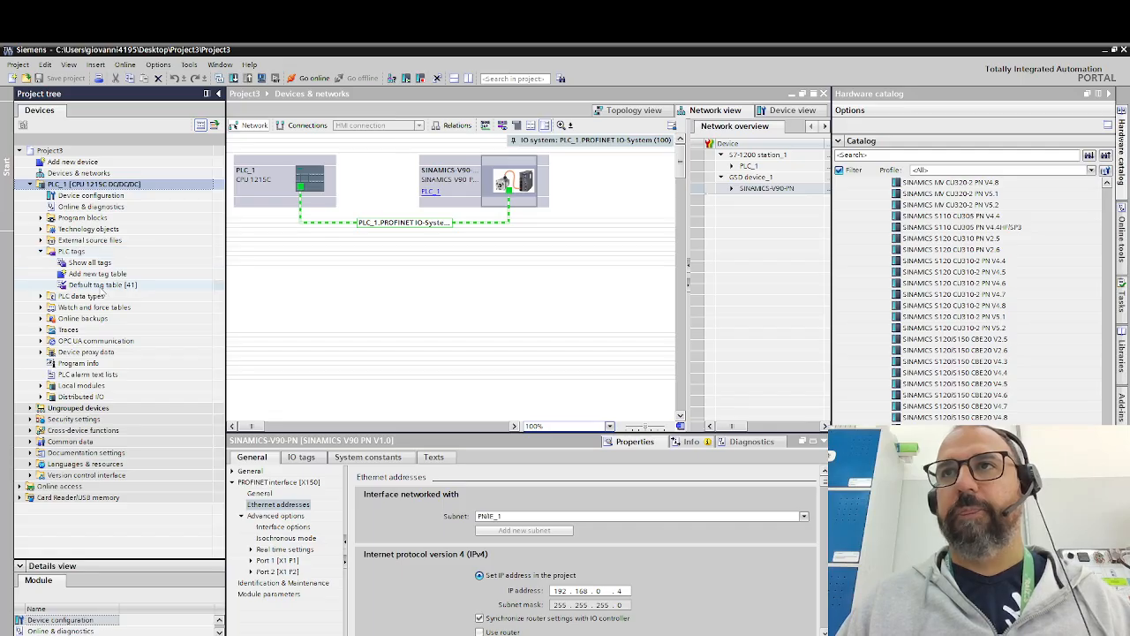
pyautogui.click(99, 286)
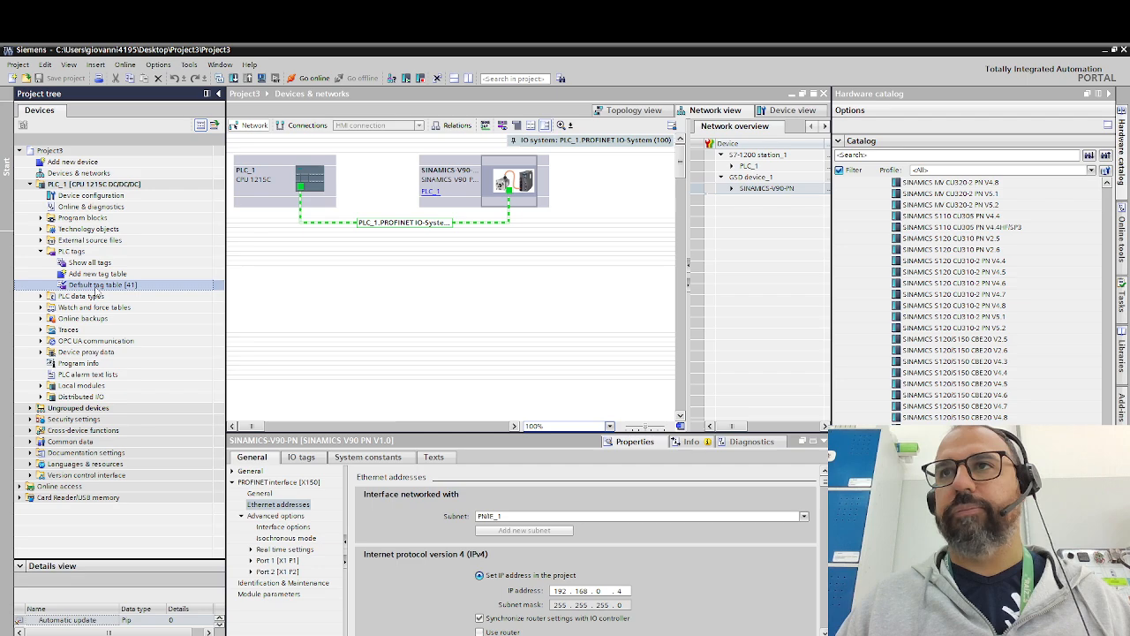
pyautogui.doubleClick(99, 288)
# - Add a PLC tag named StatusWord with data type Word at address %IW68
pyautogui.click(318, 166)
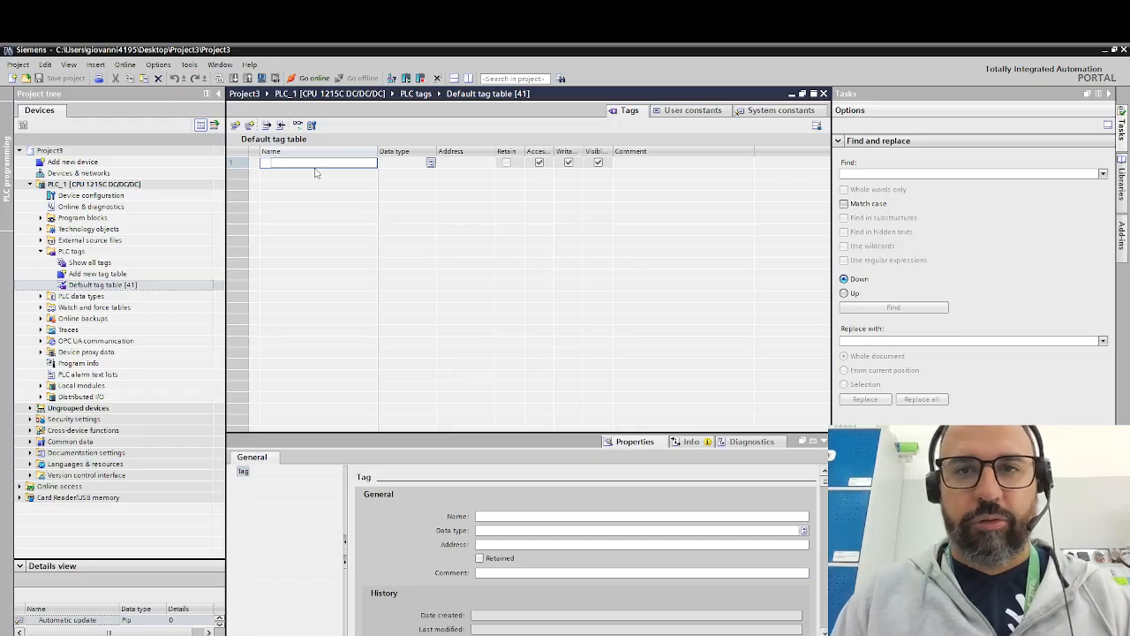
pyautogui.write('StatusWord')
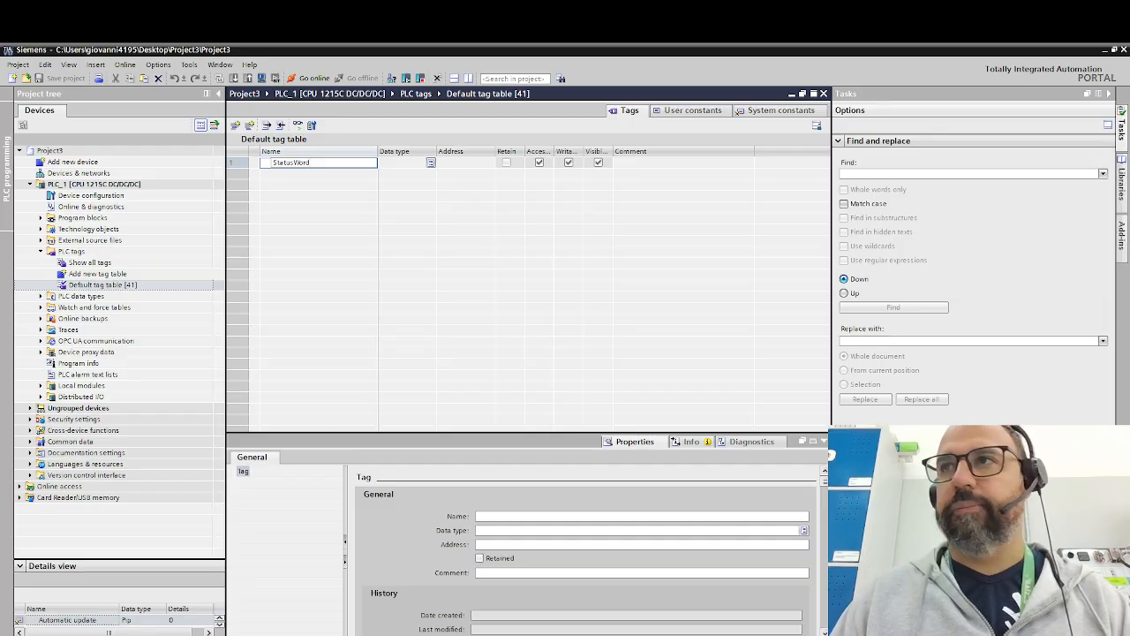
pyautogui.press('Tab')
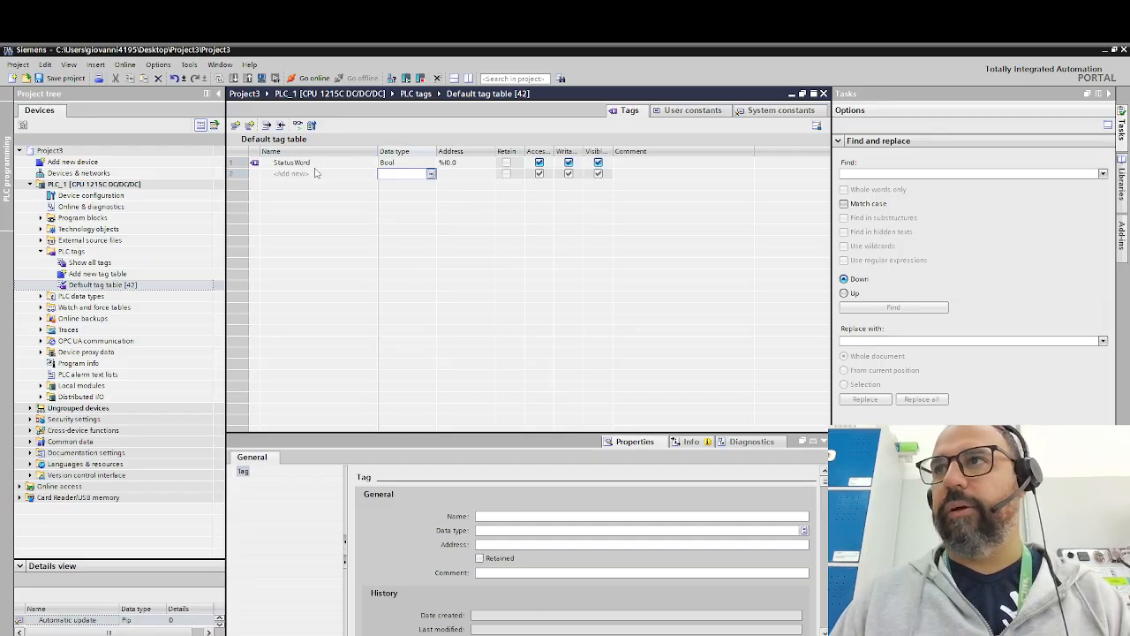
pyautogui.write('Word')
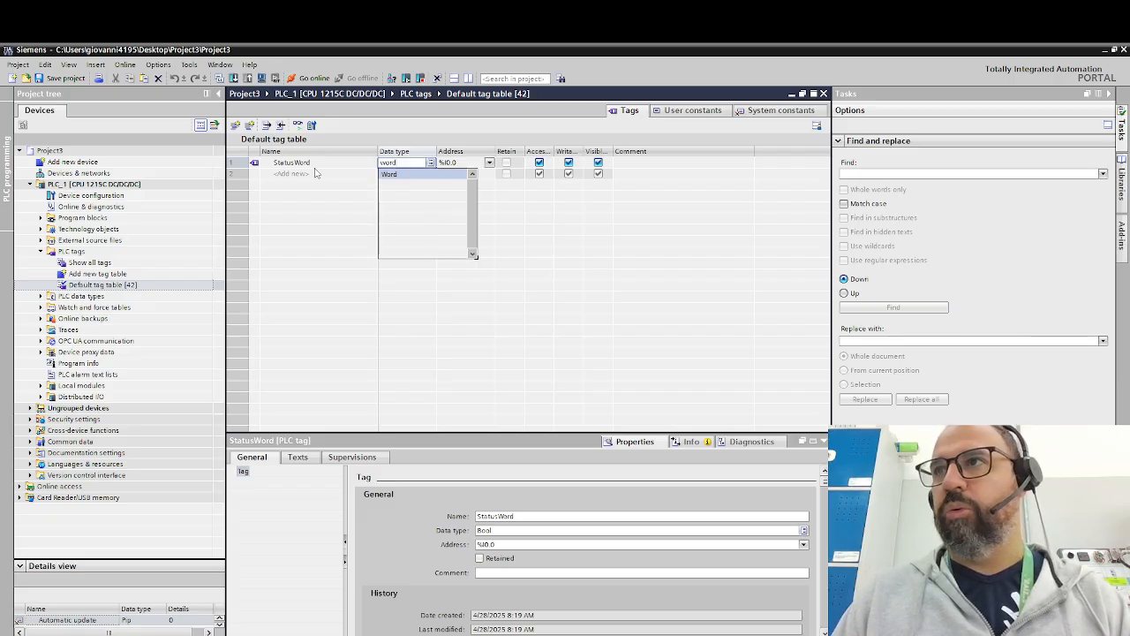
pyautogui.press('Tab')
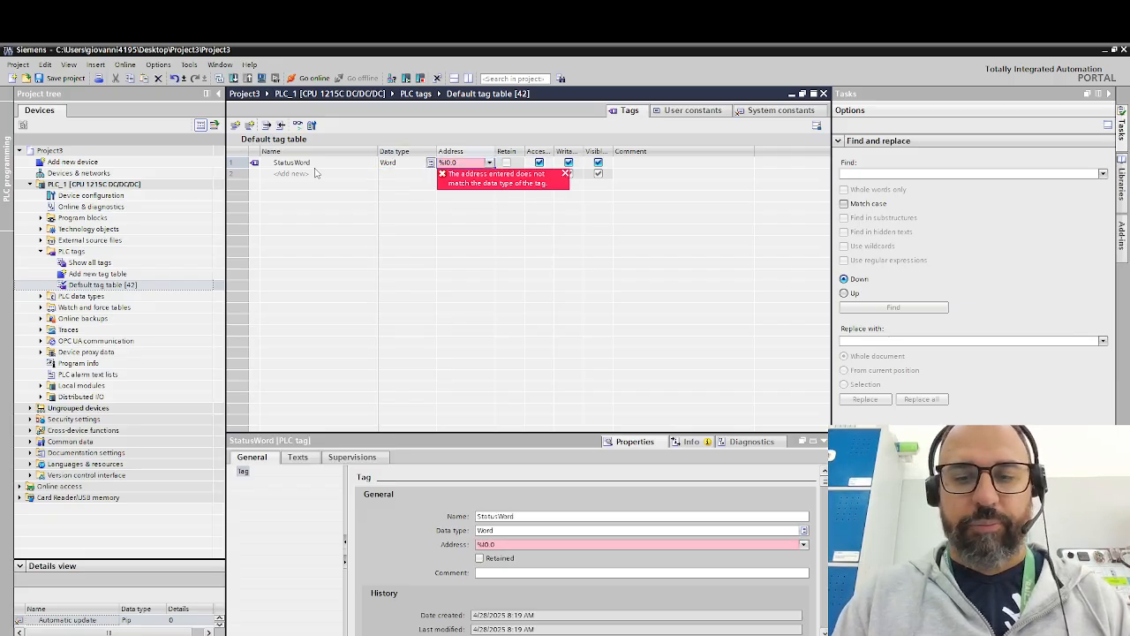
pyautogui.press('BackSpace')
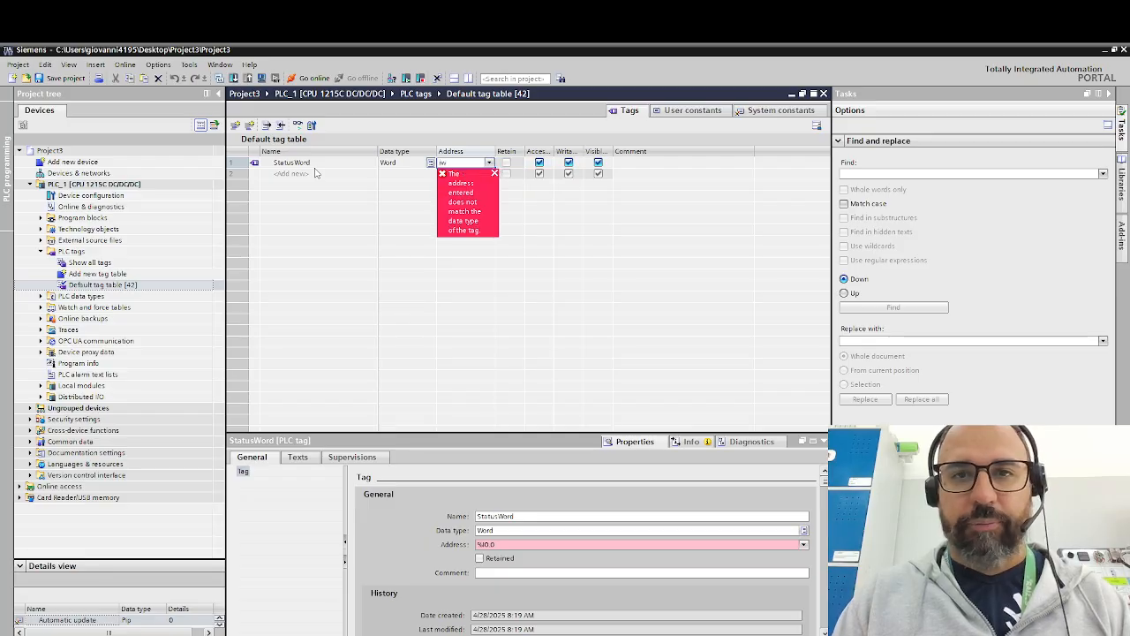
pyautogui.write('iw68')
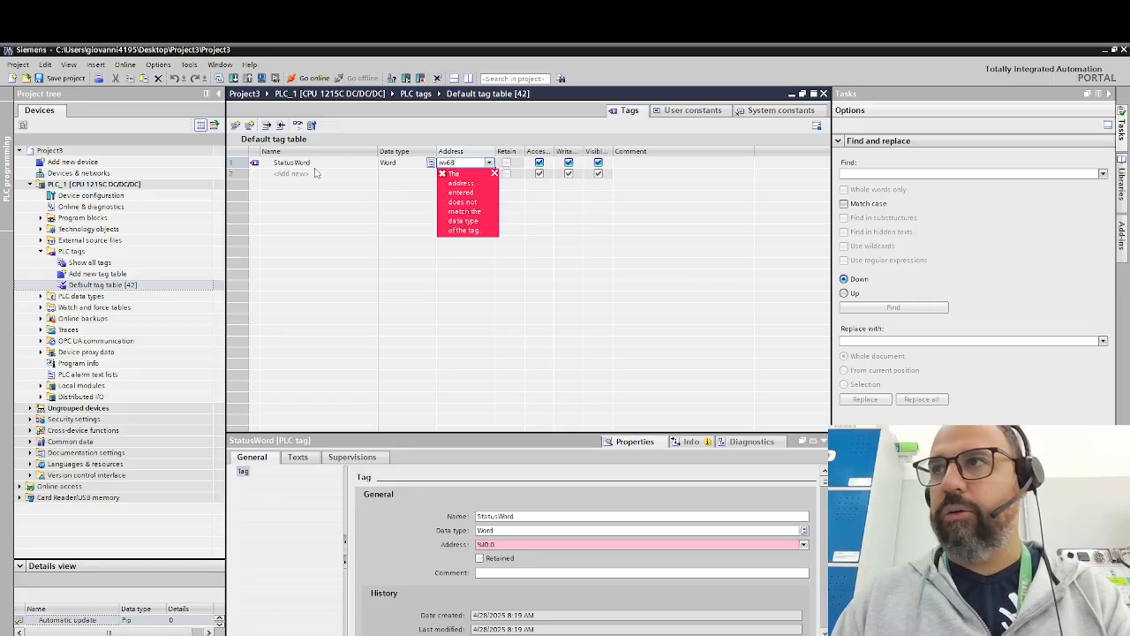
pyautogui.press('Return')
# - Add a second PLC tag named FeedbackVelocidade with data type Int at address %IW70
pyautogui.press('Left')
pyautogui.press('Left')
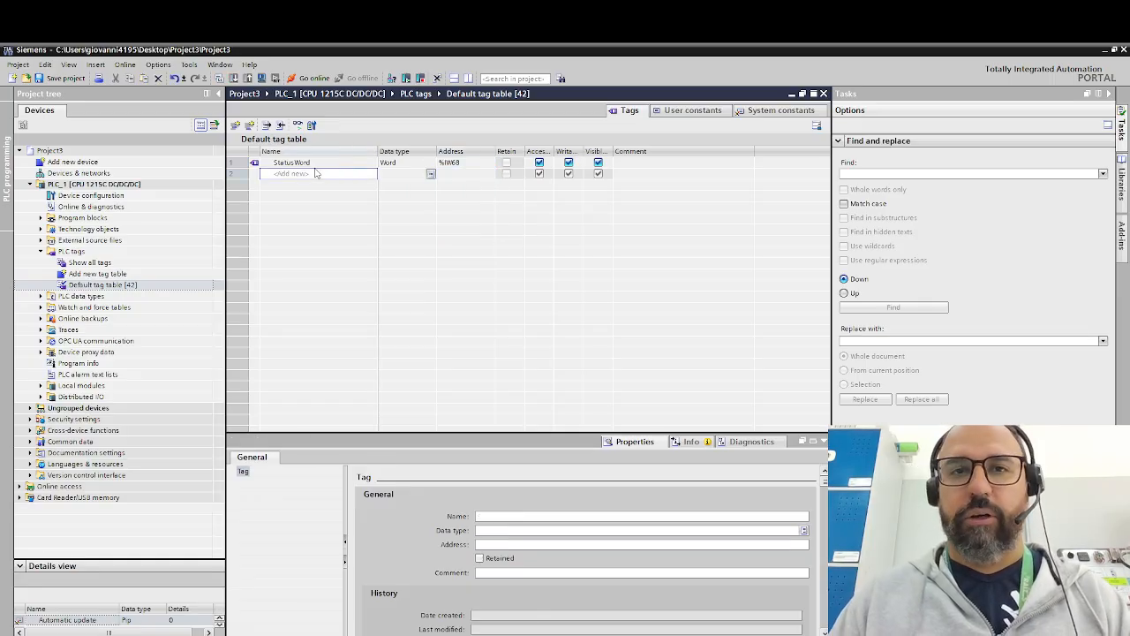
pyautogui.write('Fe')
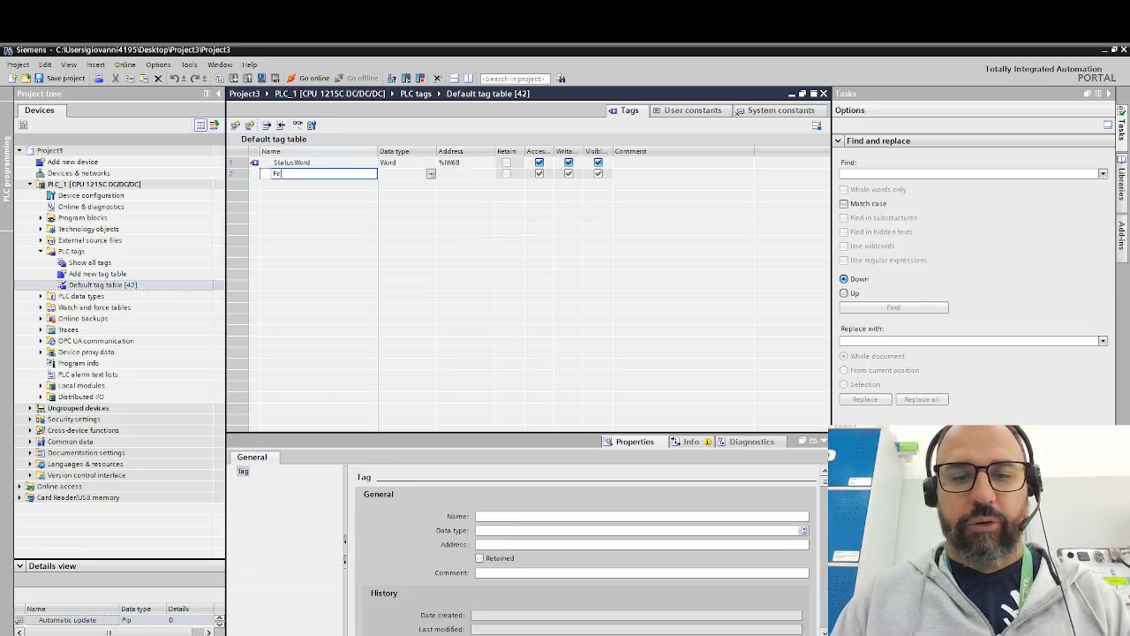
pyautogui.write('ed')
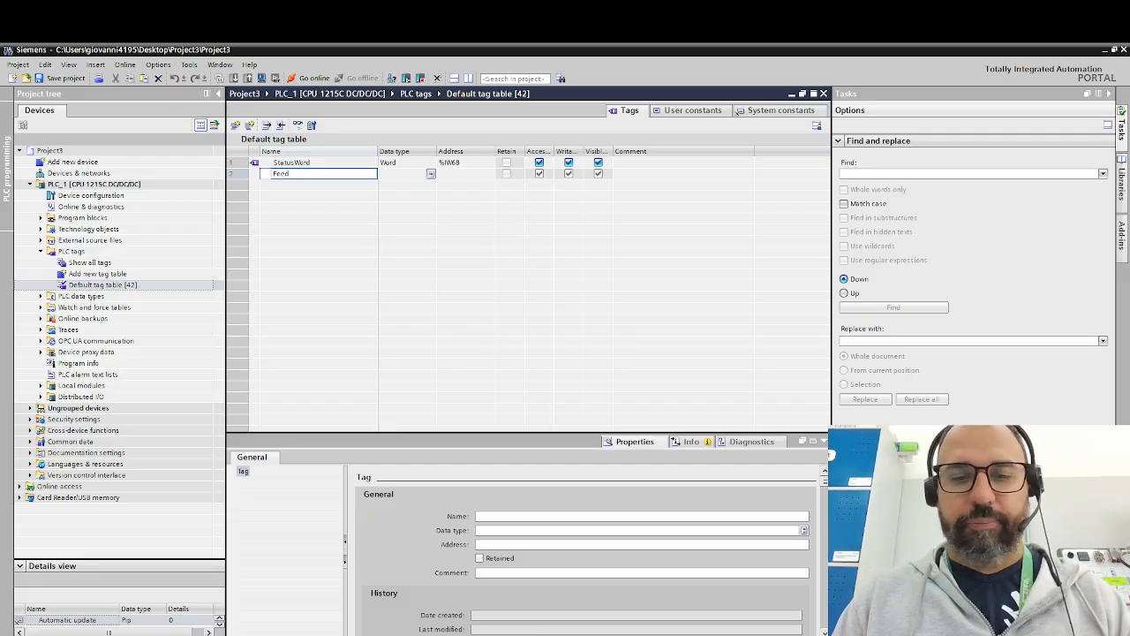
pyautogui.write('backVelocida')
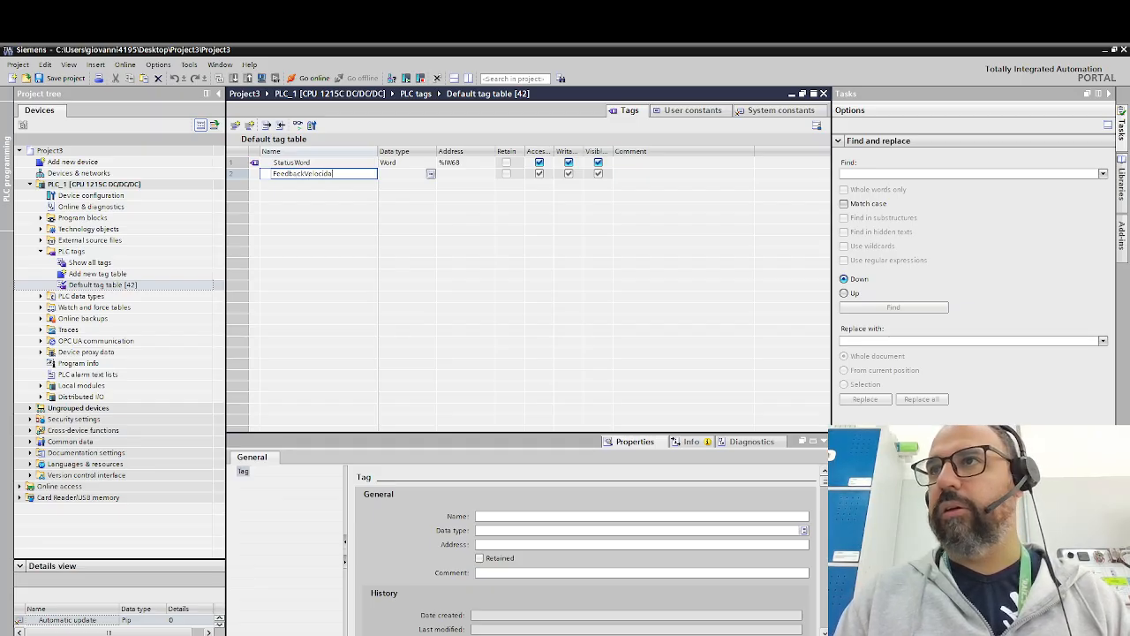
pyautogui.write('de')
pyautogui.press('Tab')
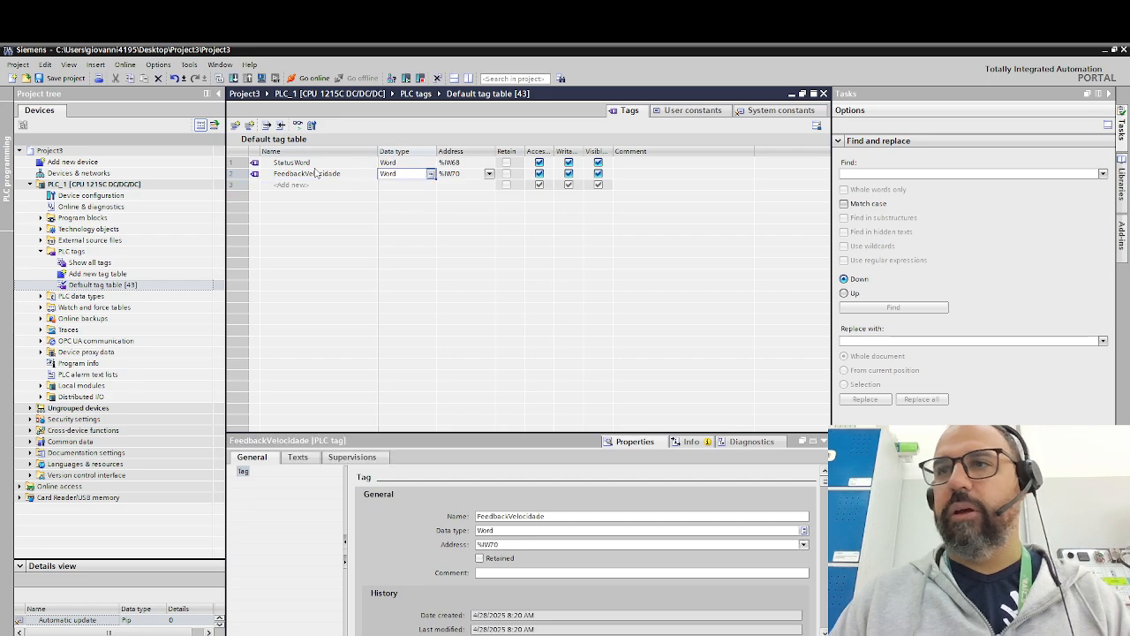
pyautogui.write('Int')
pyautogui.press('Return')
pyautogui.press('Return')
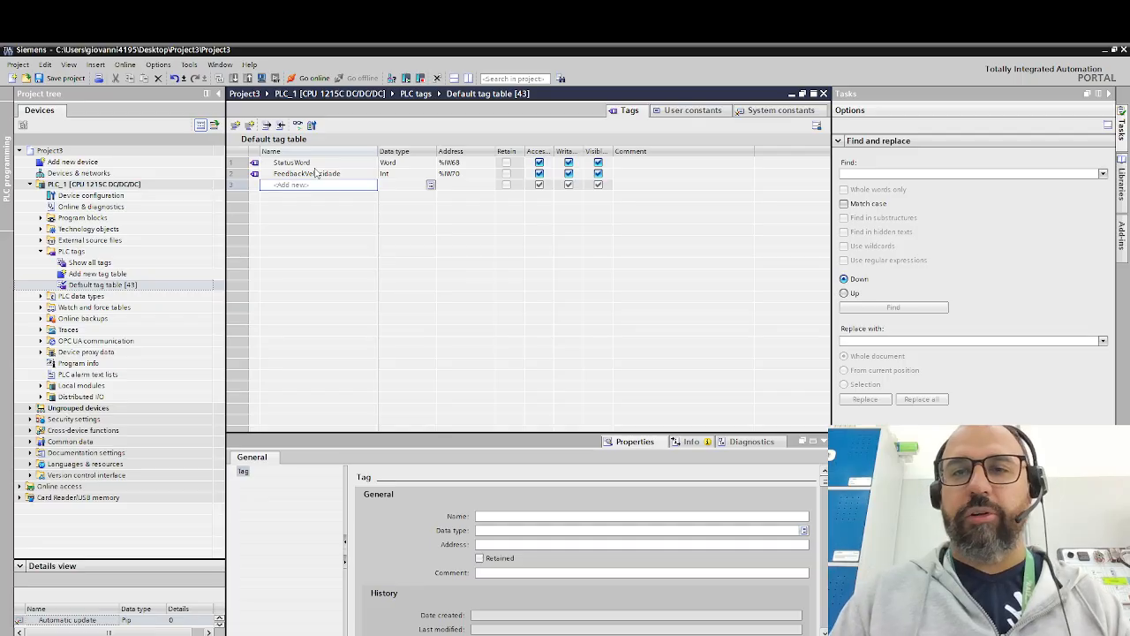
# - Add a PLC tag named ControlWord with data type Word at address %QW68
pyautogui.write('C')
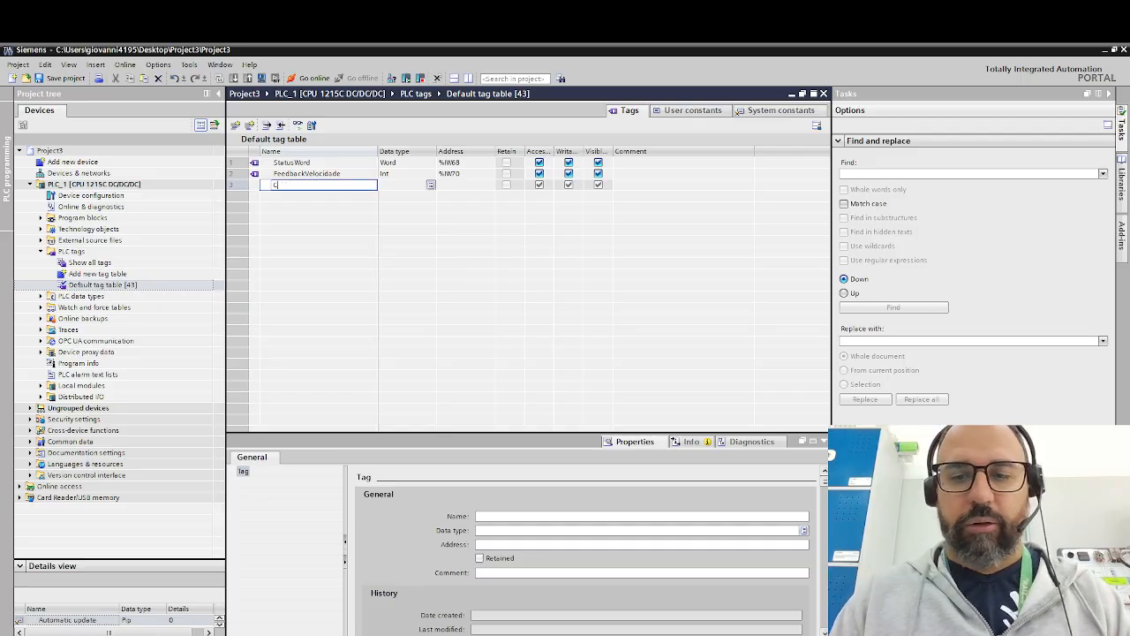
pyautogui.write('ontrolWord')
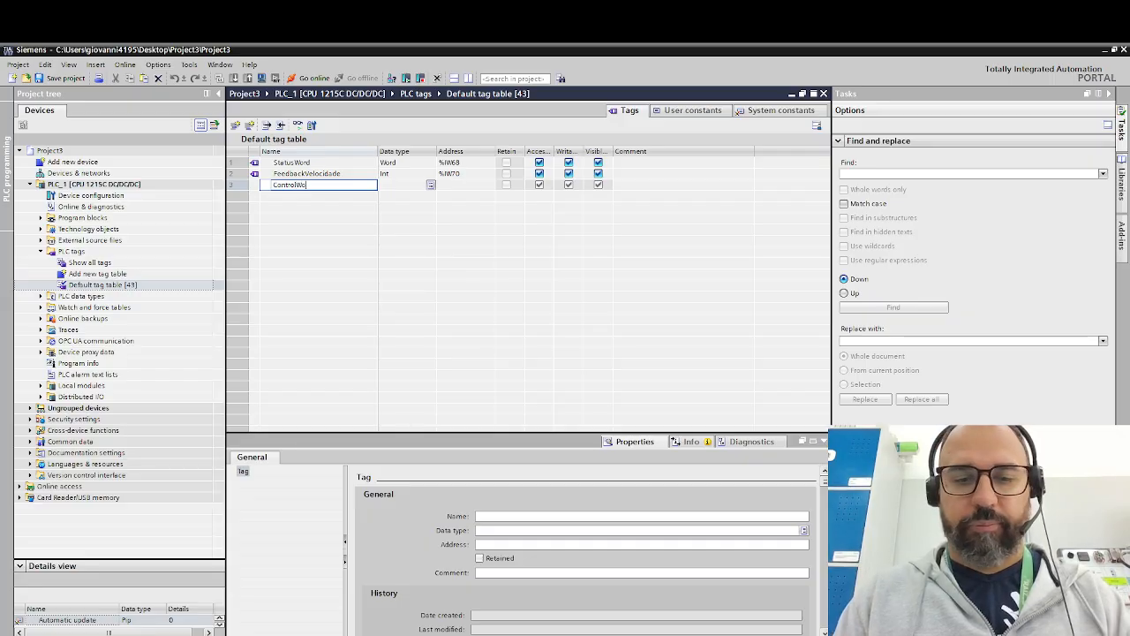
pyautogui.press('Tab')
pyautogui.write('word')
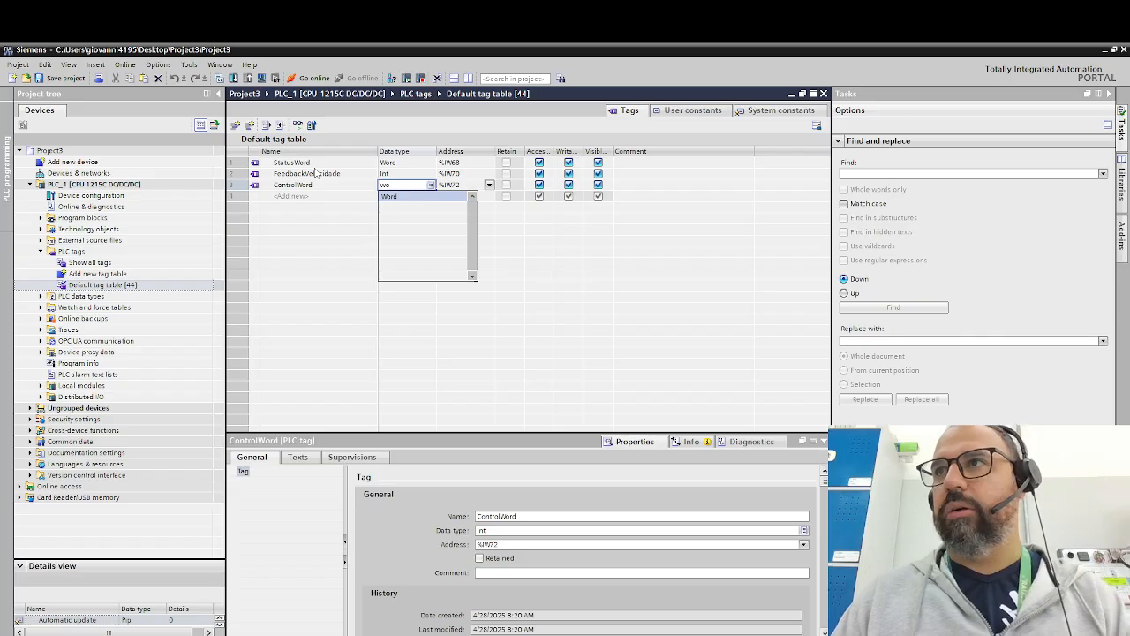
pyautogui.press('Return')
pyautogui.press('Return')
pyautogui.press('Tab')
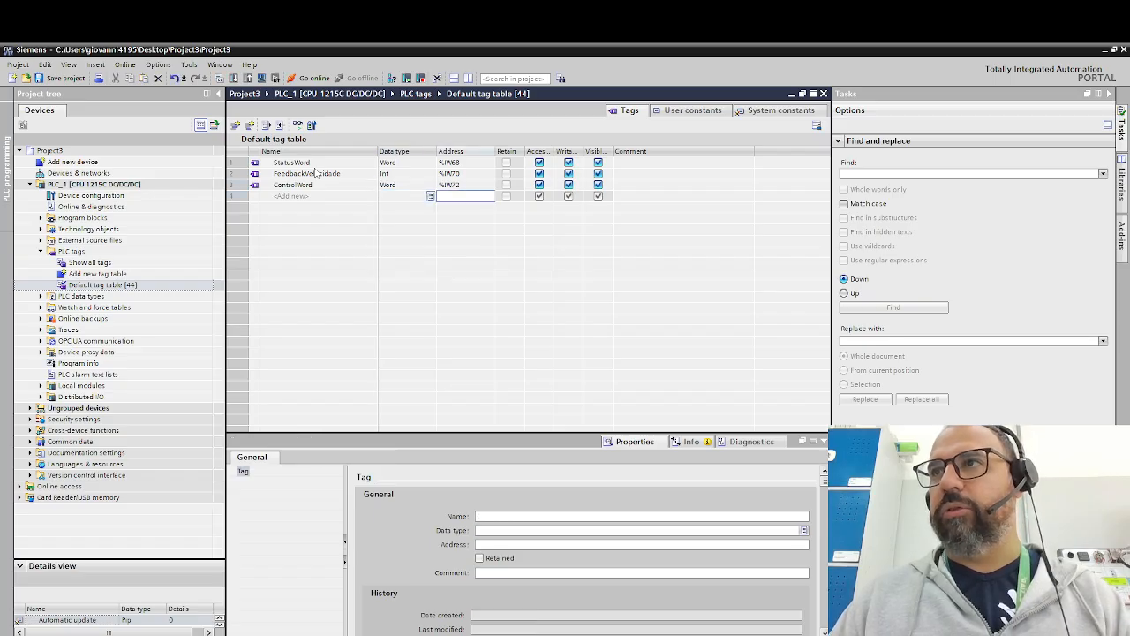
pyautogui.press('Up')
pyautogui.write('qw6')
pyautogui.press('Return')
# - Add a PLC tag named SetPoint Velocidade with data type Int at address %QW70
pyautogui.press('Left')
pyautogui.press('Left')
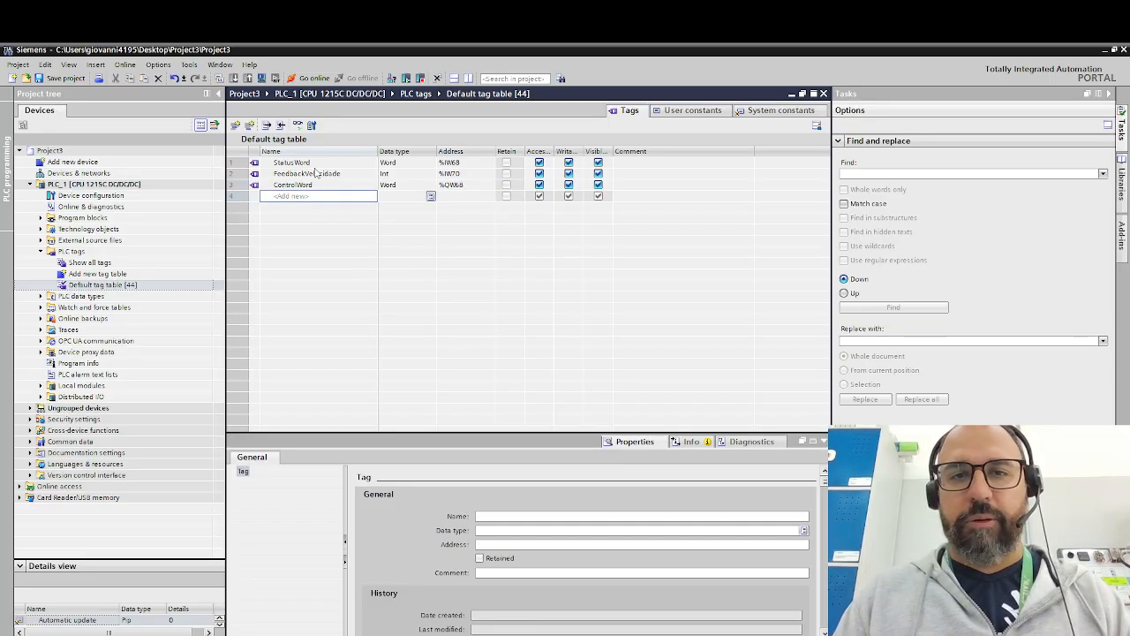
pyautogui.write('Sta')
pyautogui.press('BackSpace')
pyautogui.write('e')
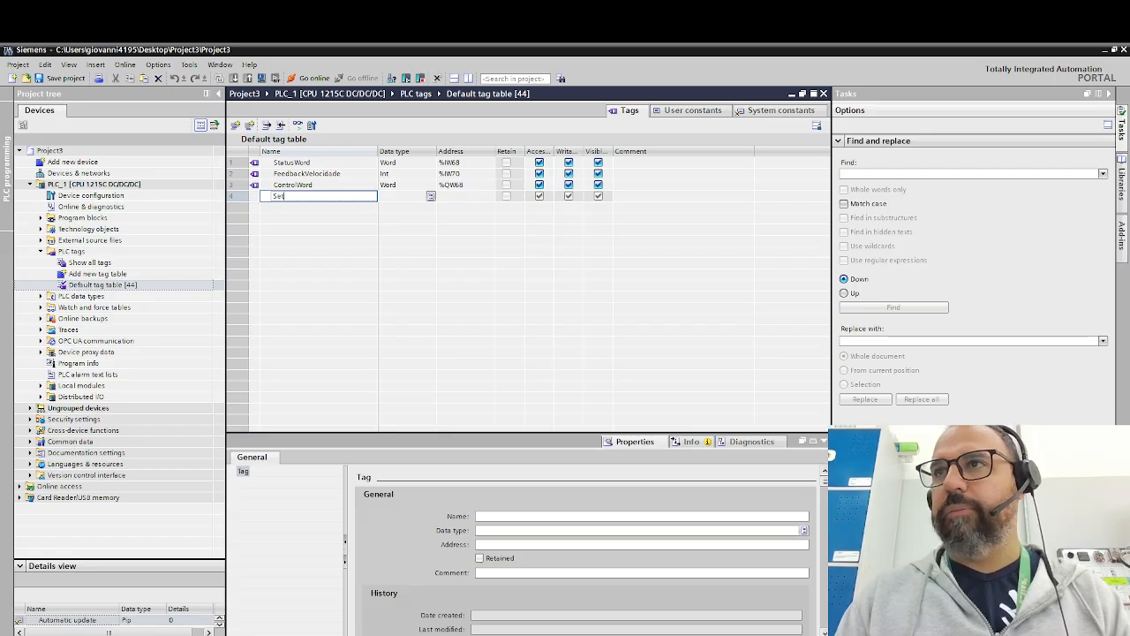
pyautogui.write('tPoint Velocidade')
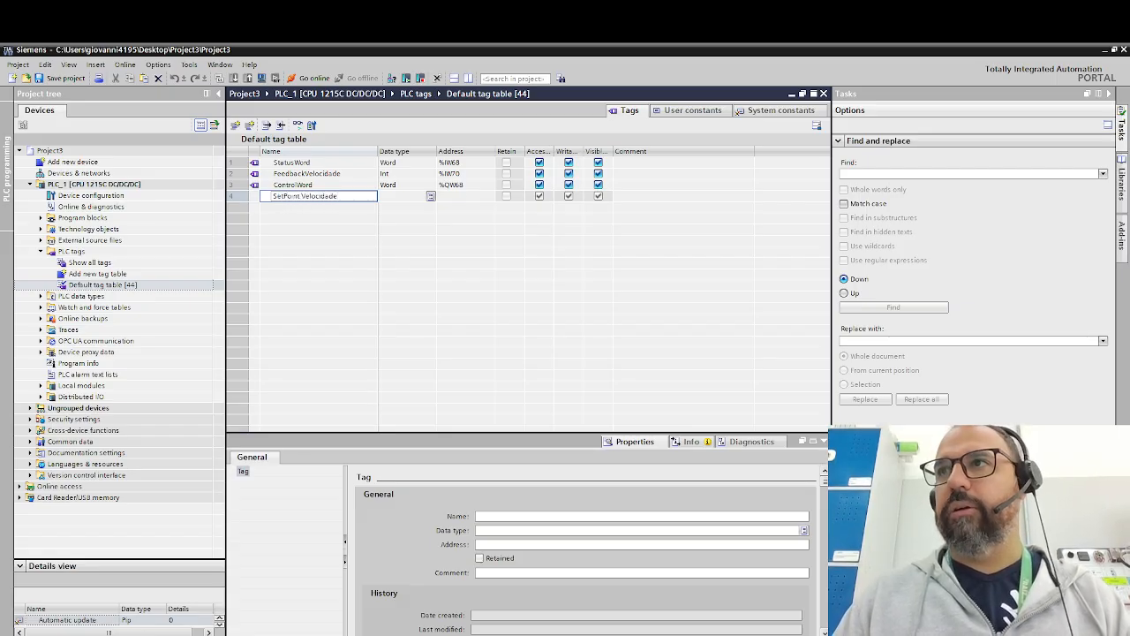
pyautogui.press('Return')
pyautogui.press('Right')
pyautogui.press('Up')
pyautogui.write('in')
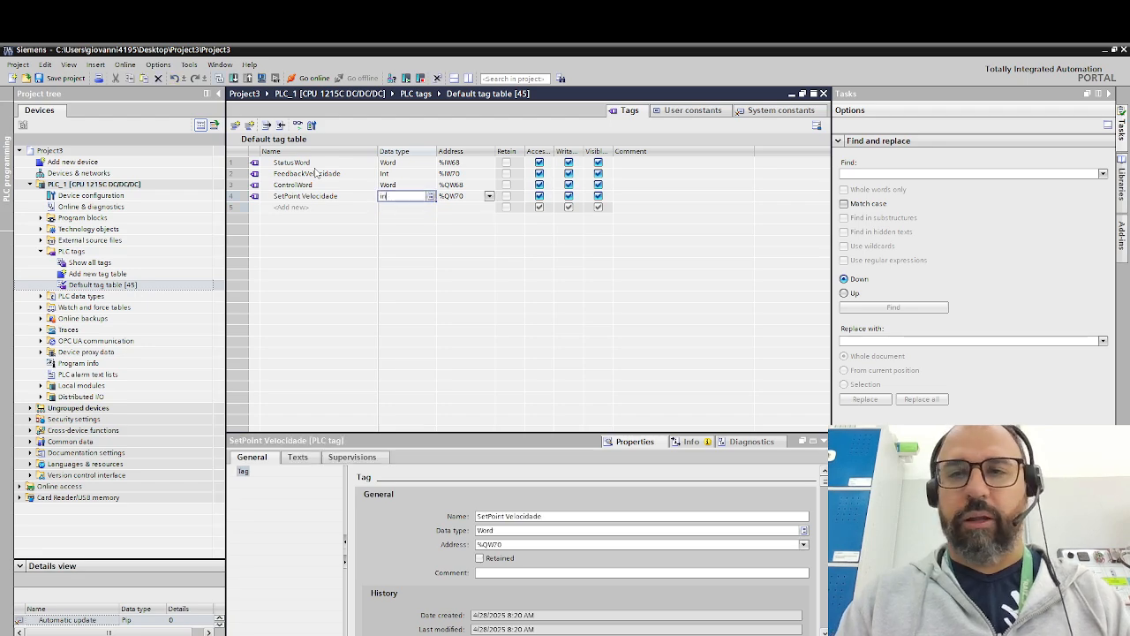
pyautogui.press('Return')
pyautogui.press('Return')
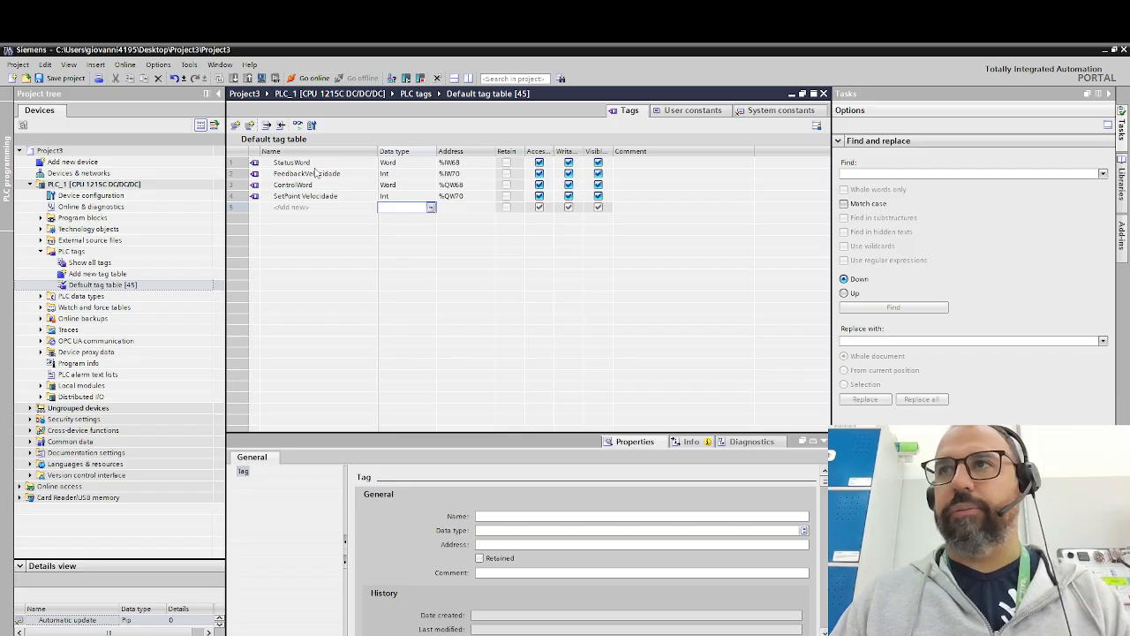
# - Add a PLC tag named Ligar with data type Bool at address %I0.4
pyautogui.press('Left')
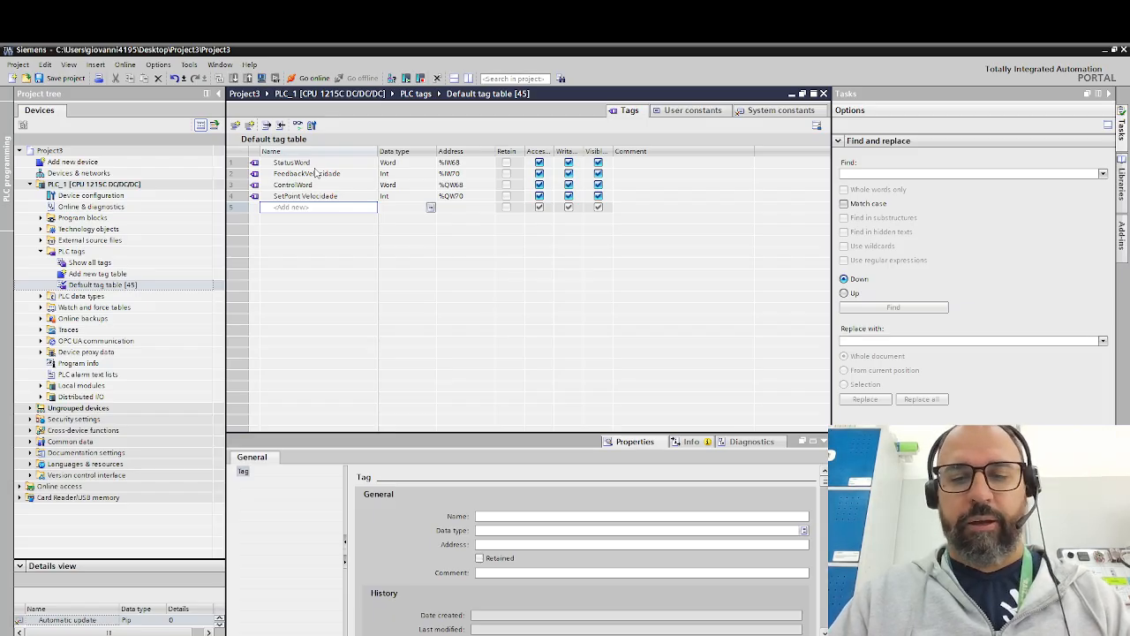
pyautogui.write('Iigar')
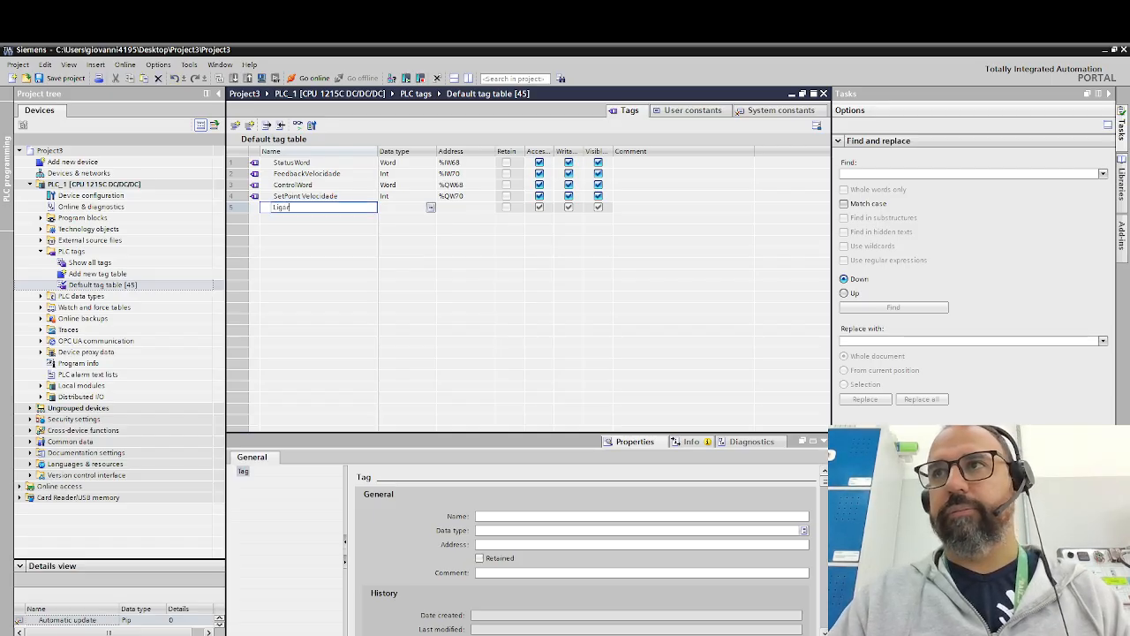
pyautogui.press('Tab')
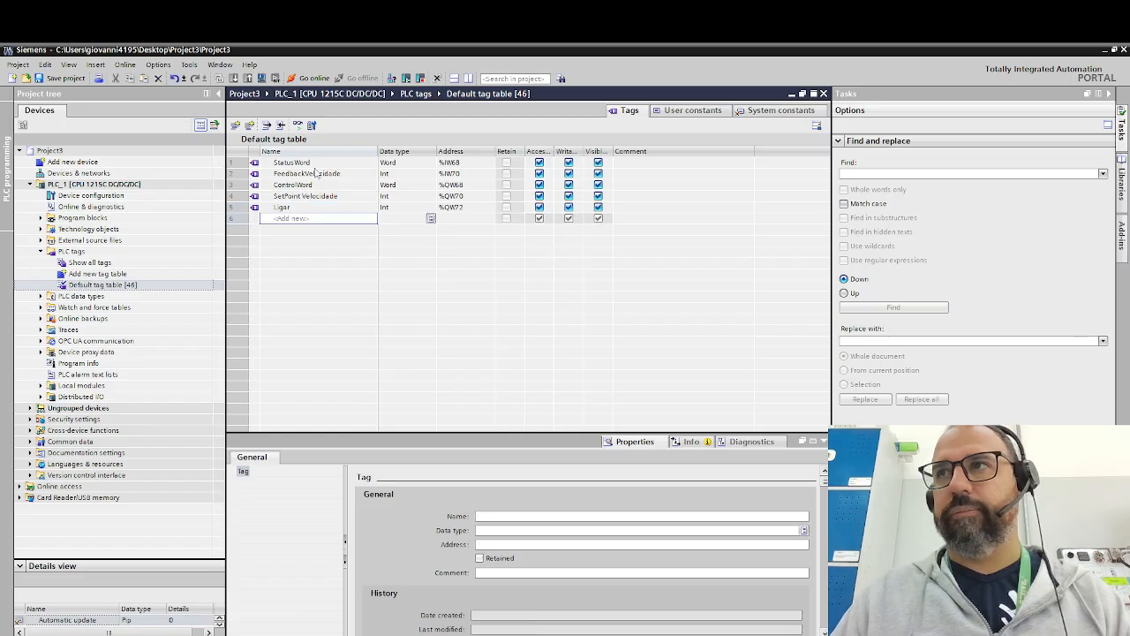
pyautogui.write('bool')
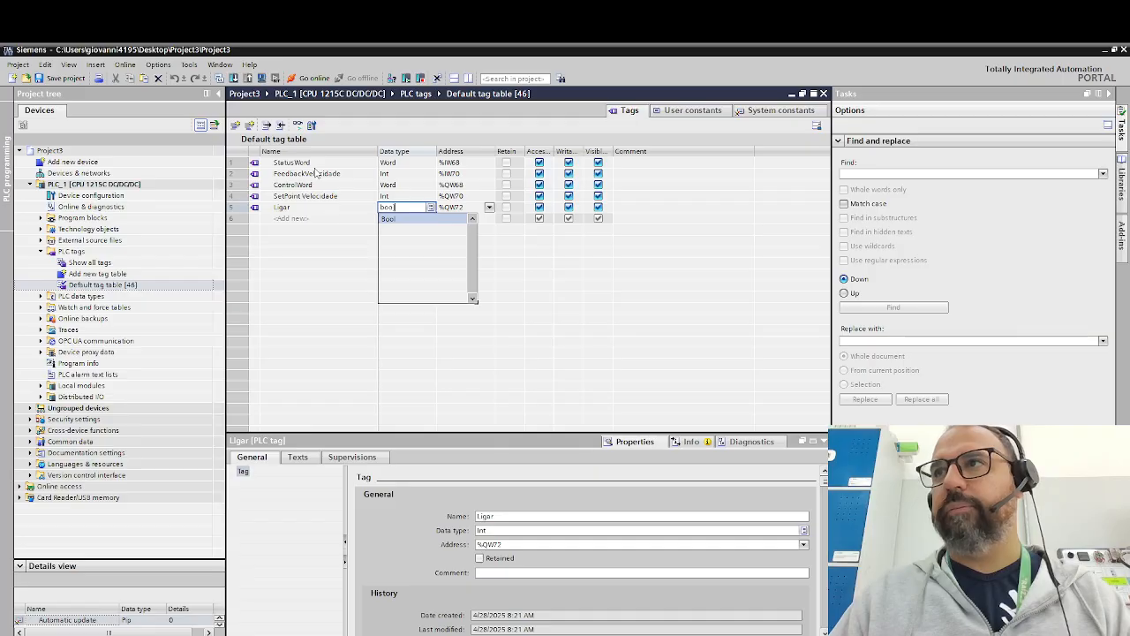
pyautogui.press('Return')
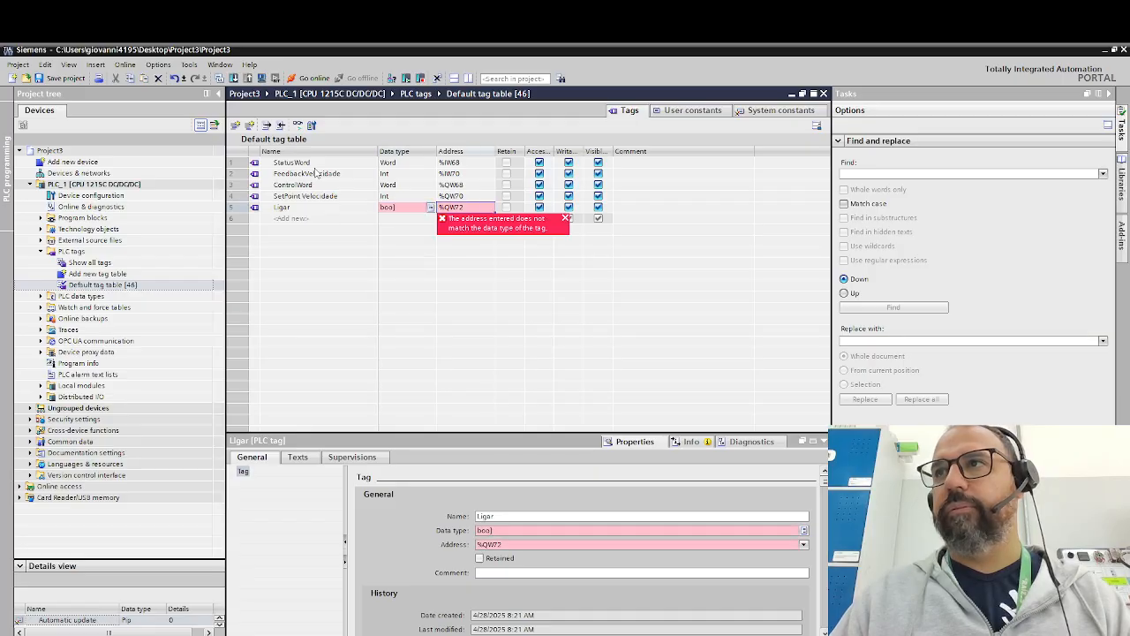
pyautogui.press('BackSpace')
pyautogui.write('l')
pyautogui.press('Return')
pyautogui.press('Return')
pyautogui.press('Right')
pyautogui.press('Up')
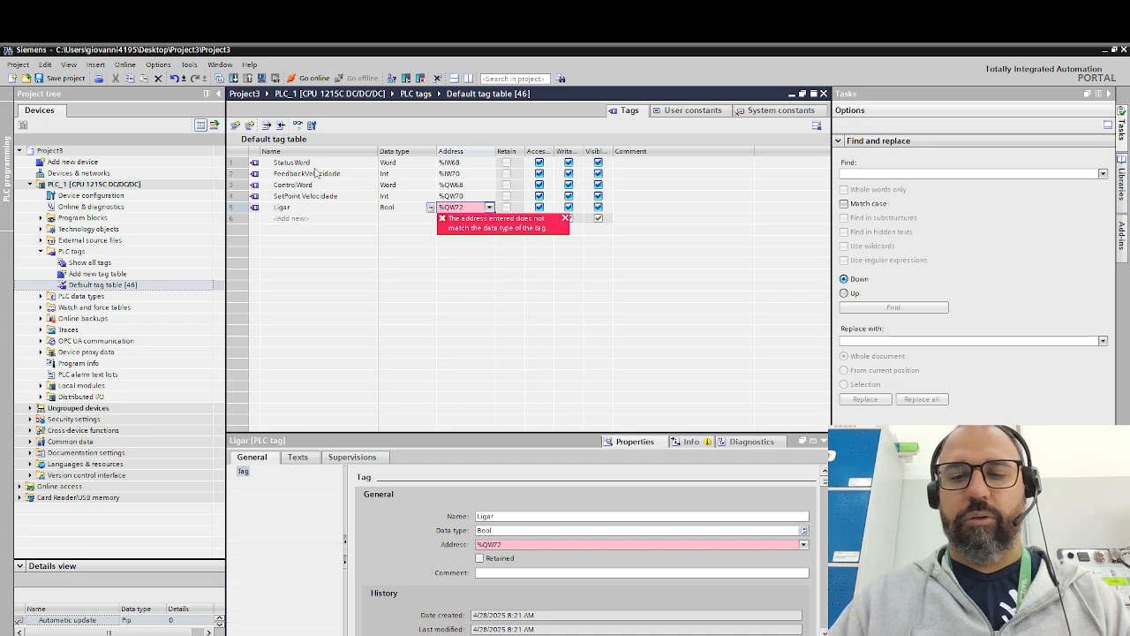
pyautogui.write('i0.4')
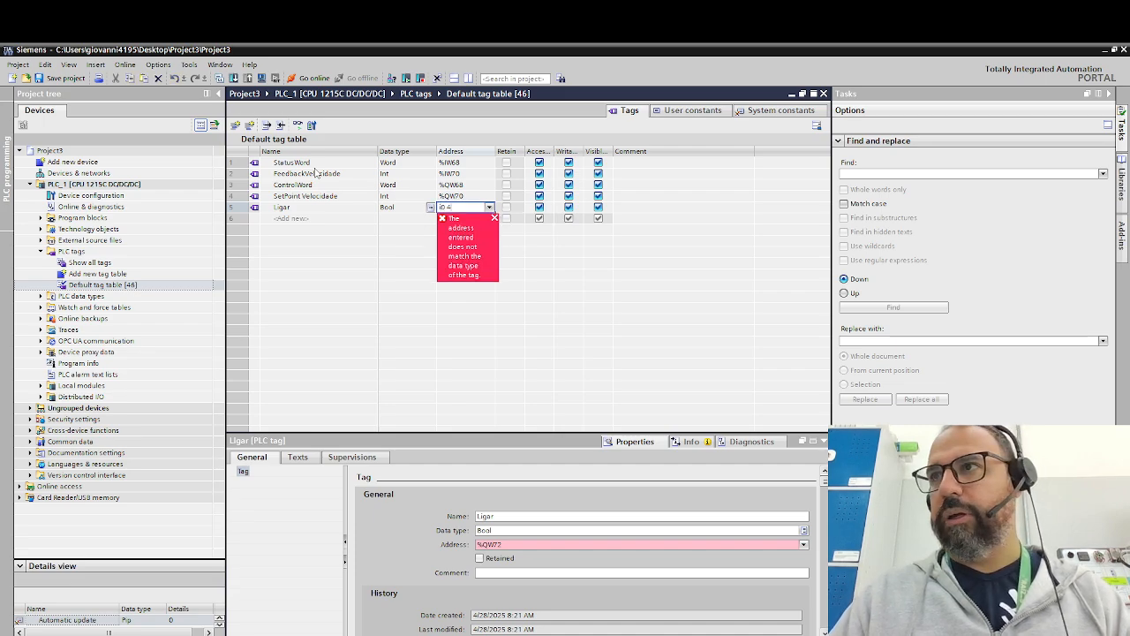
pyautogui.press('Return')
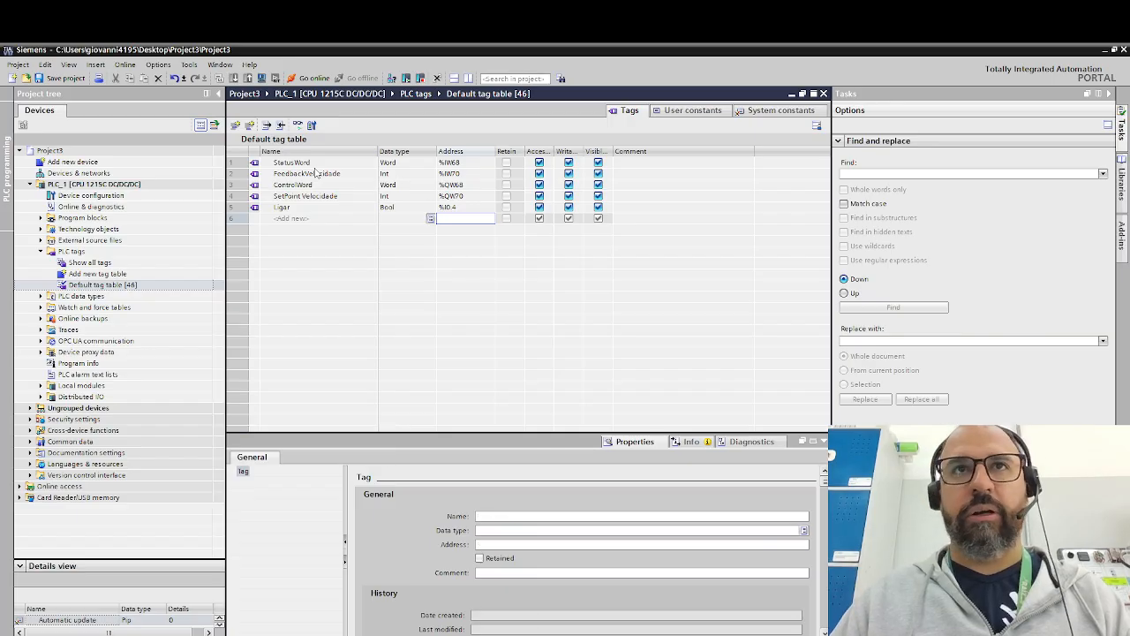
# - Add a PLC tag named Desligar with data type Bool at address %I0.5
pyautogui.press('Left')
pyautogui.press('Left')
pyautogui.write('D')
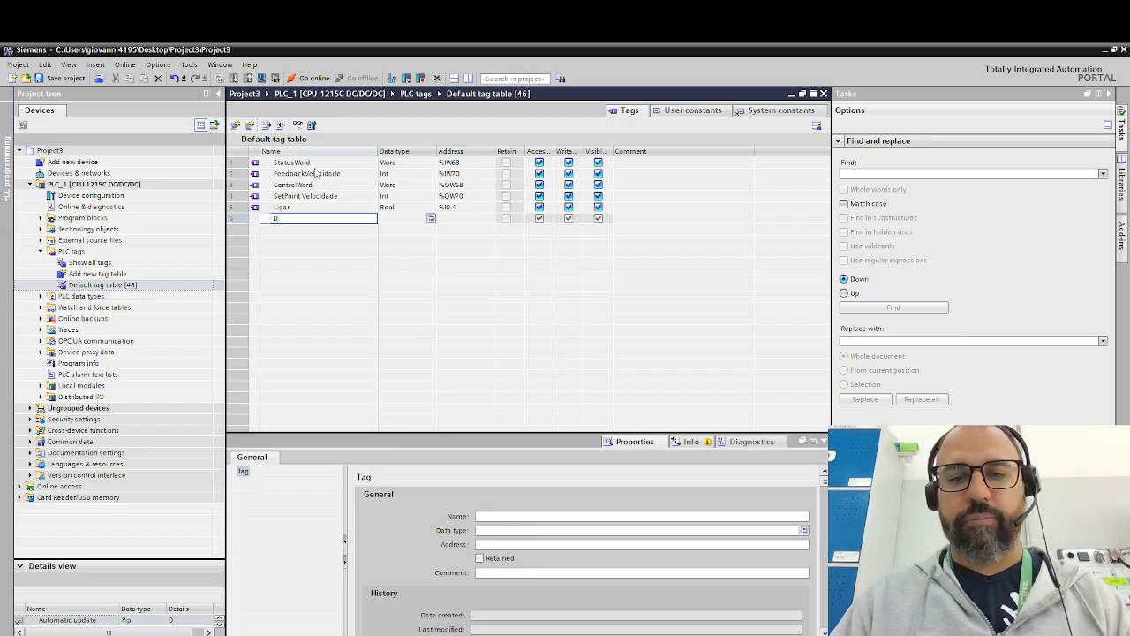
pyautogui.write('esli')
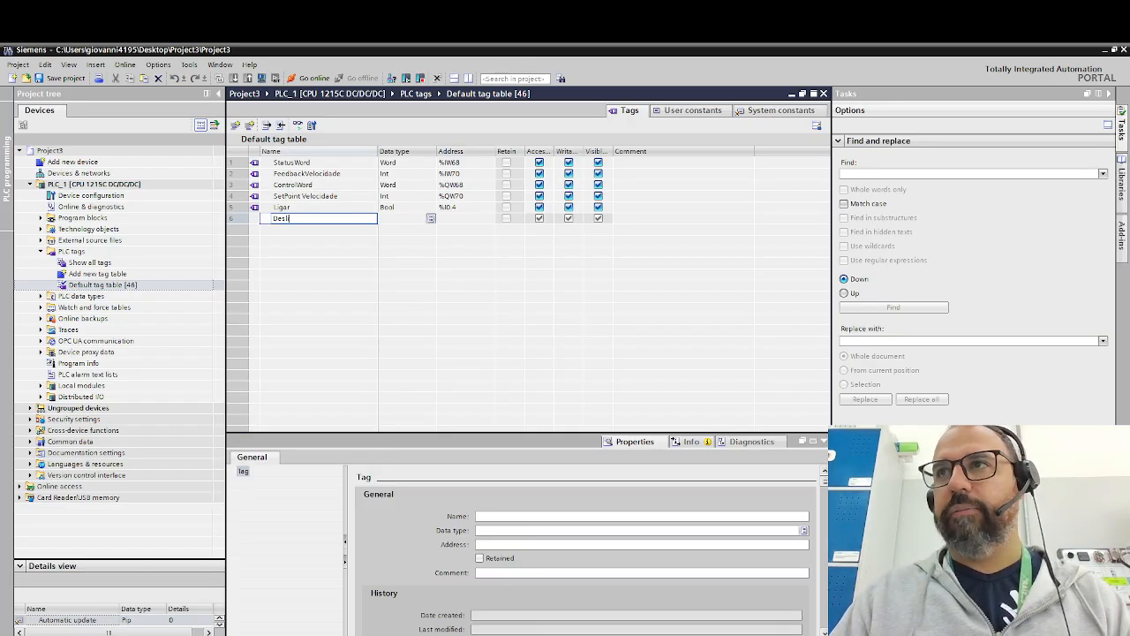
pyautogui.write('gar')
pyautogui.press('Return')
pyautogui.press('Down')
pyautogui.press('Right')
pyautogui.press('Right')
pyautogui.press('Up')
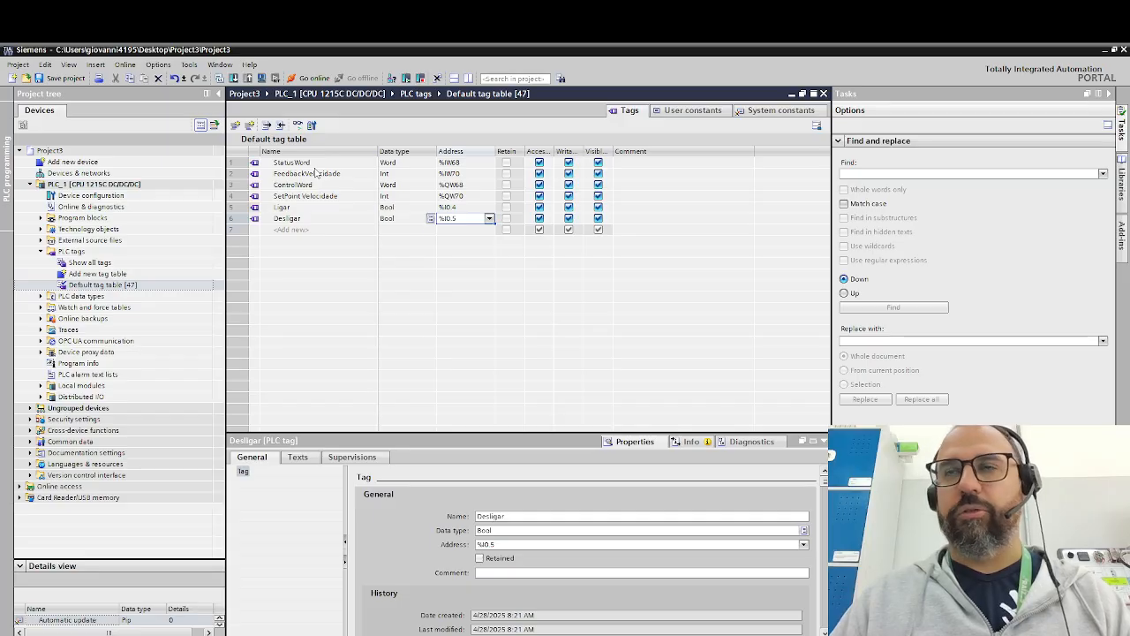
# - Add a PLC tag named Reverso with data type Bool at address %I0.6 and save the project
pyautogui.press('Down')
pyautogui.press('Left')
pyautogui.press('Left')
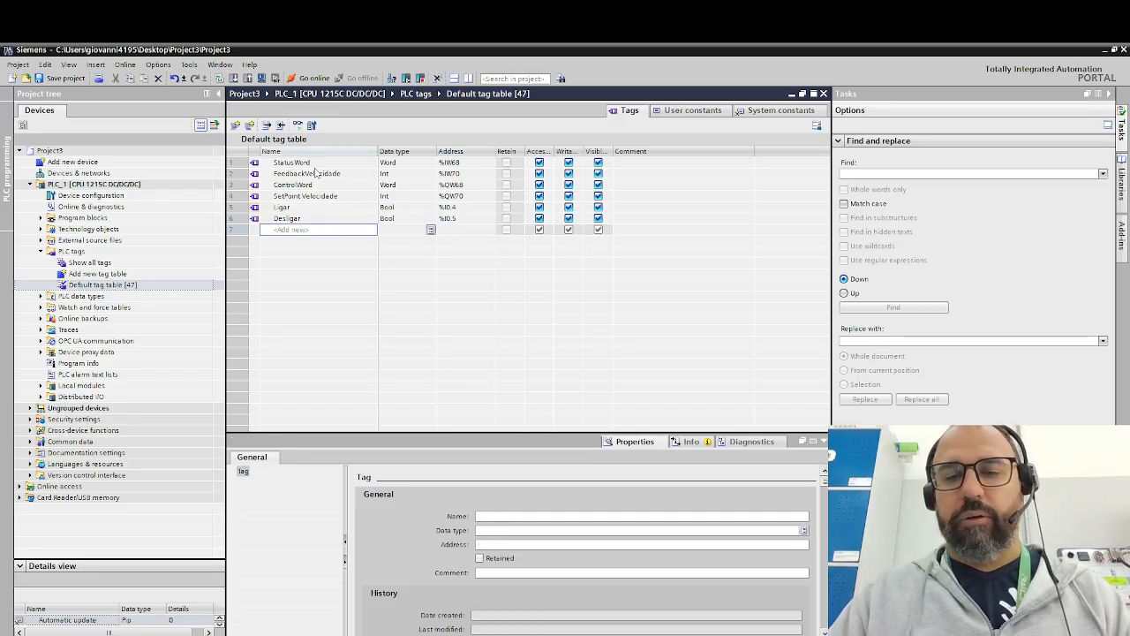
pyautogui.write('Re')
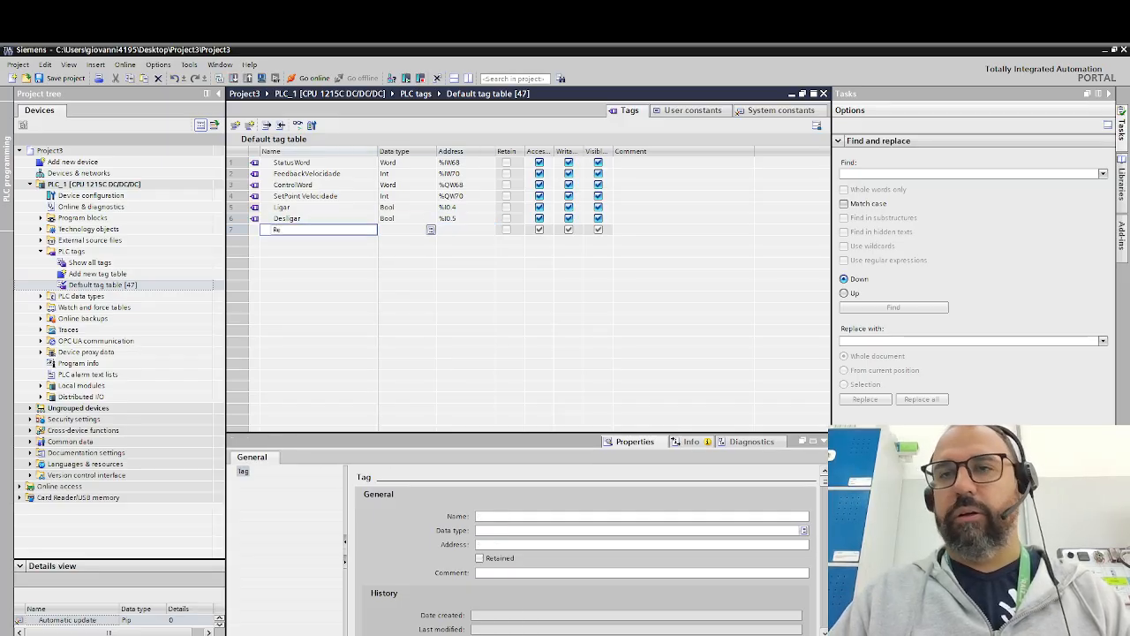
pyautogui.write('verso')
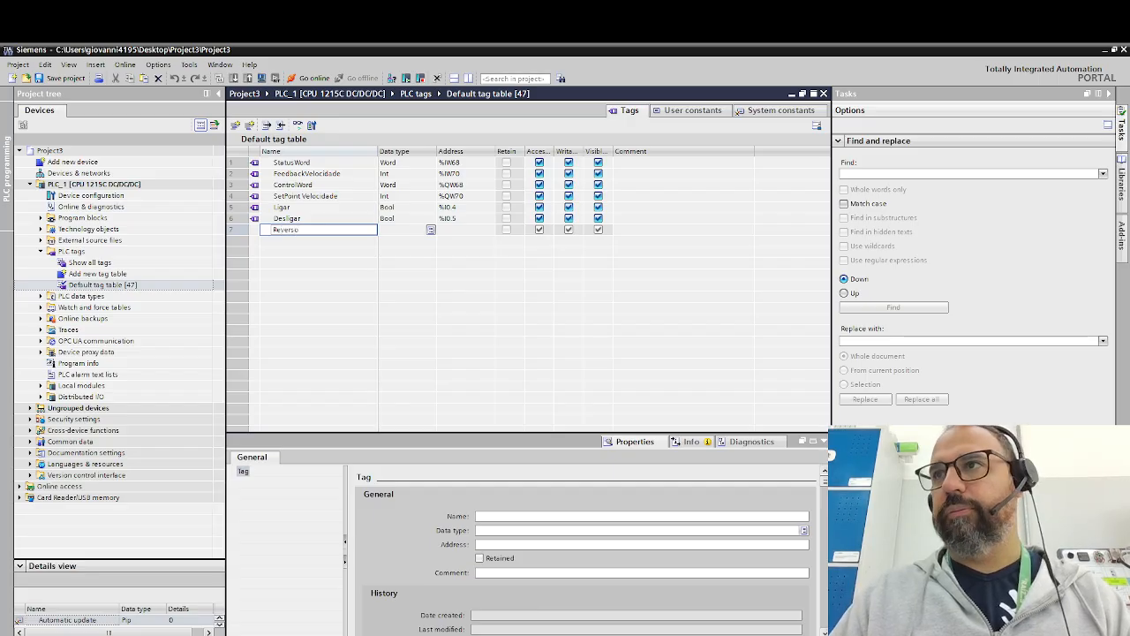
pyautogui.press('Return')
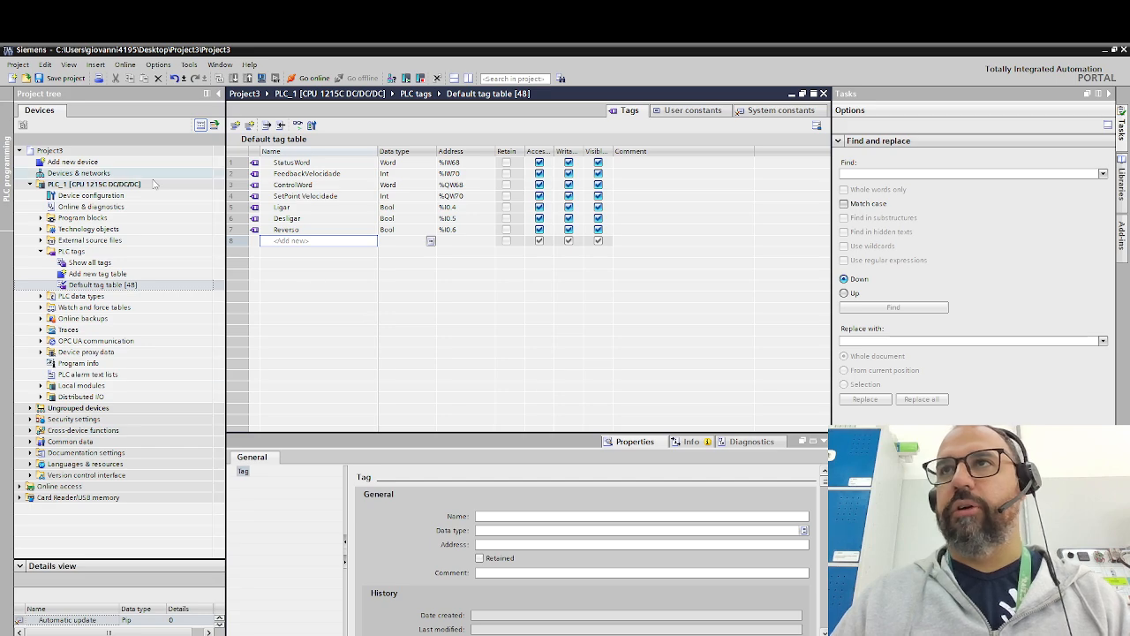
pyautogui.click(58, 77)
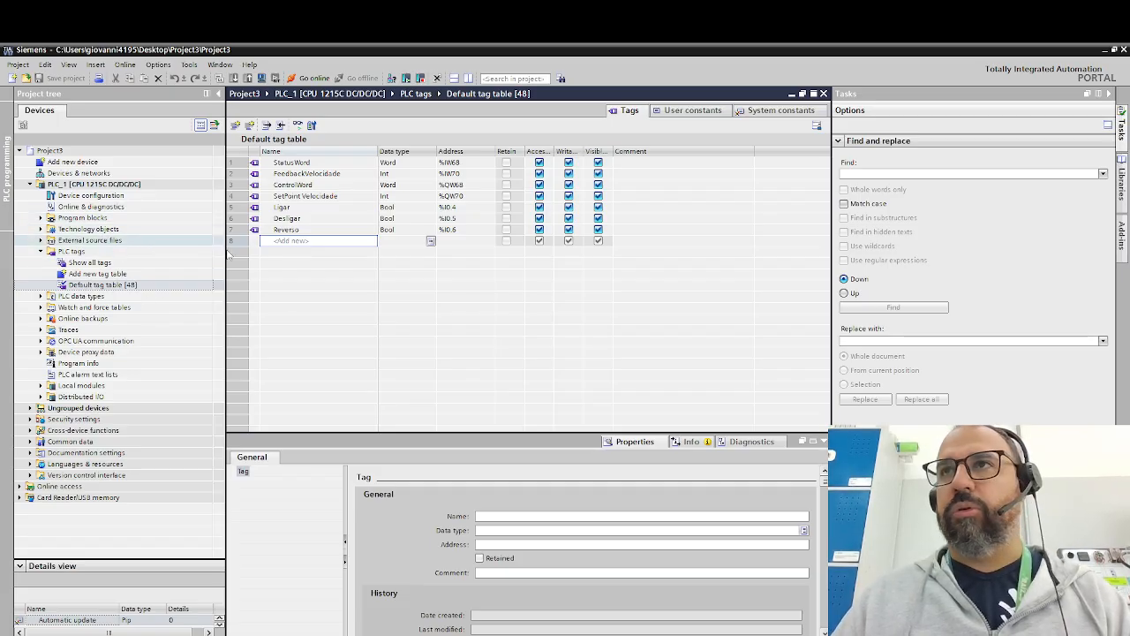
# - Start a hardware and software (only changes) download of PLC_1, searching subnet PN/IE_1 for the target device and loading to the S7-1200
pyautogui.rightClick(127, 187)
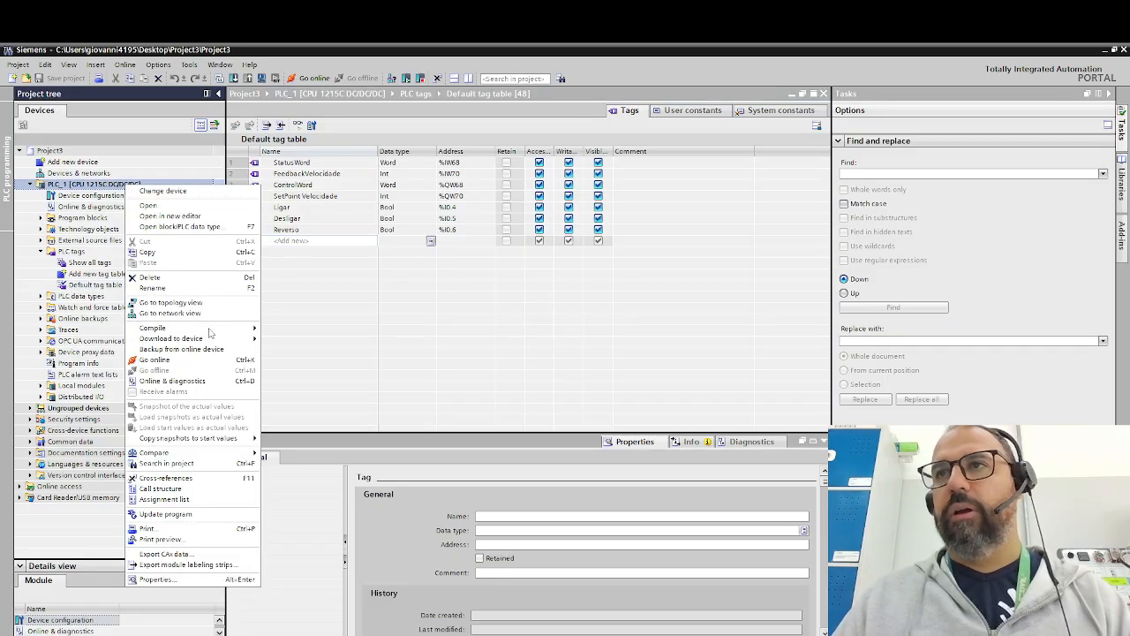
pyautogui.moveTo(218, 342)
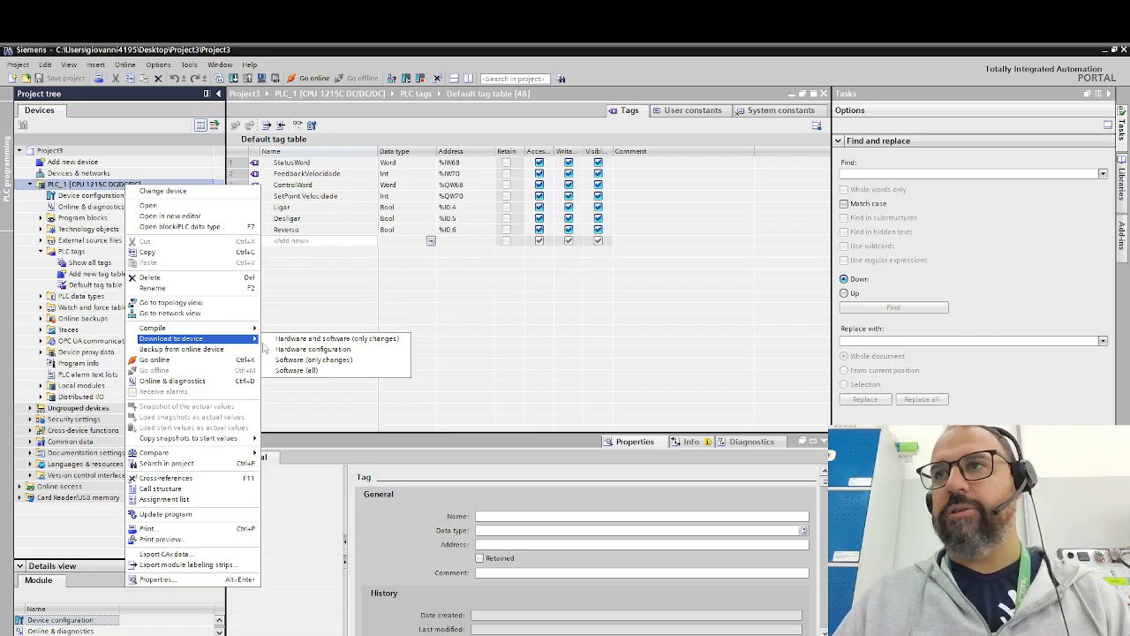
pyautogui.click(359, 340)
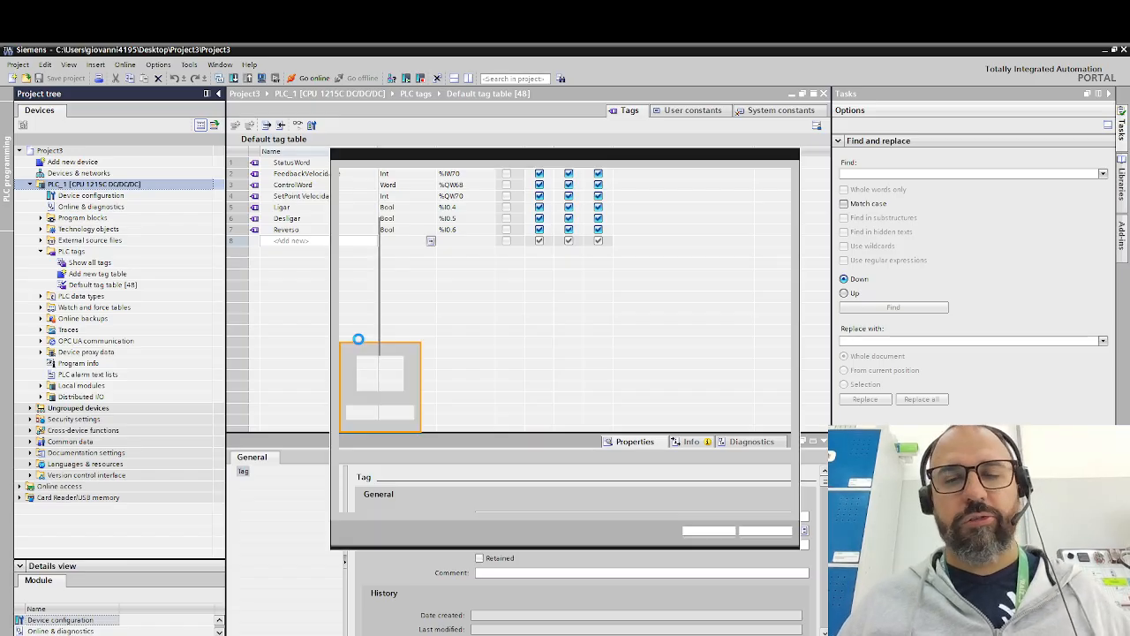
pyautogui.click(730, 290)
pyautogui.click(626, 316)
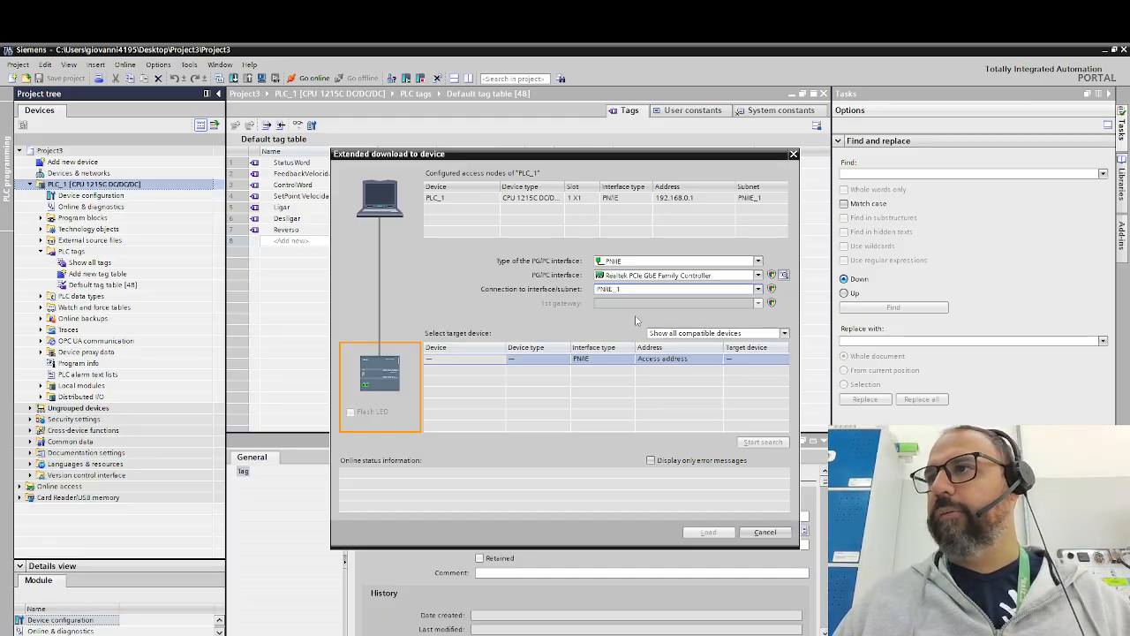
pyautogui.click(751, 444)
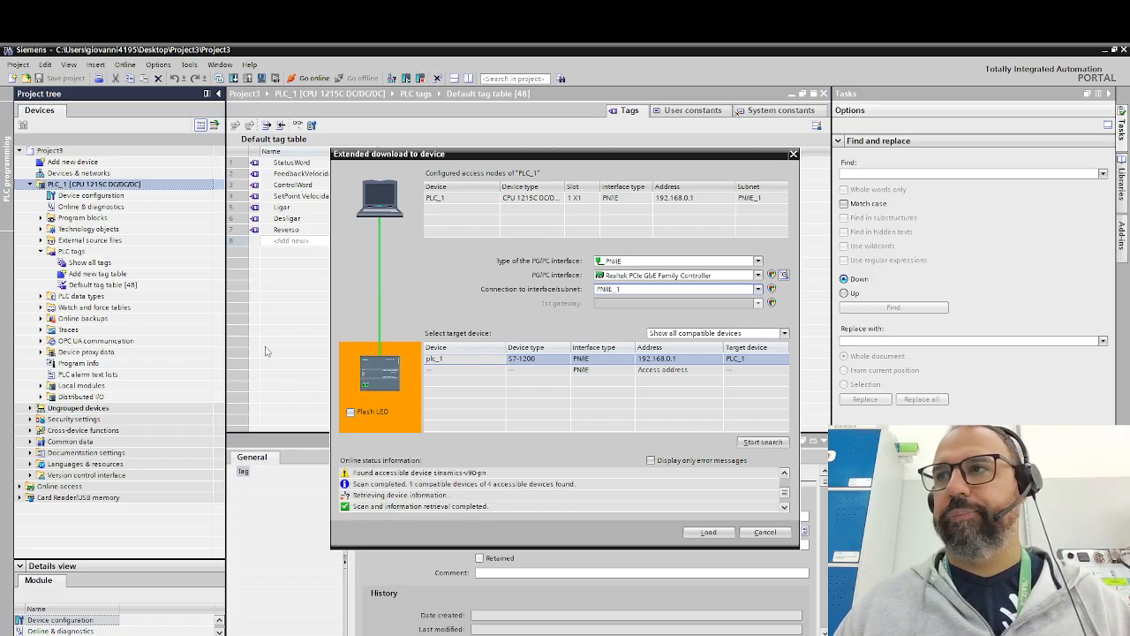
pyautogui.click(709, 532)
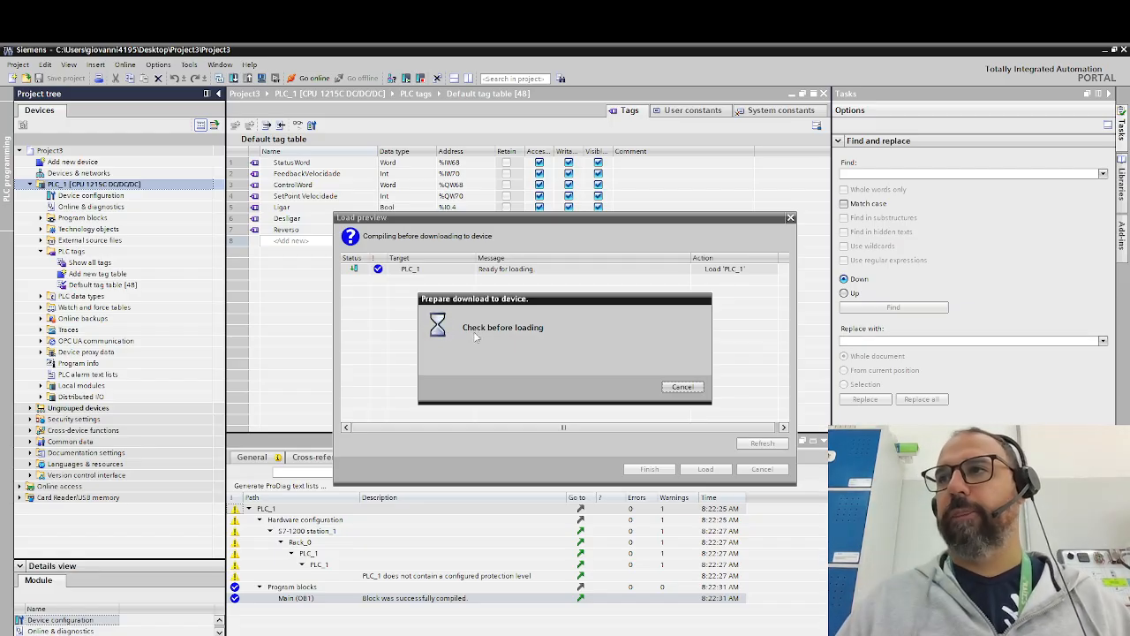
# - Continue the download without synchronization, set the stop modules action to Stop all, and load to PLC_1
pyautogui.moveTo(246, 634)
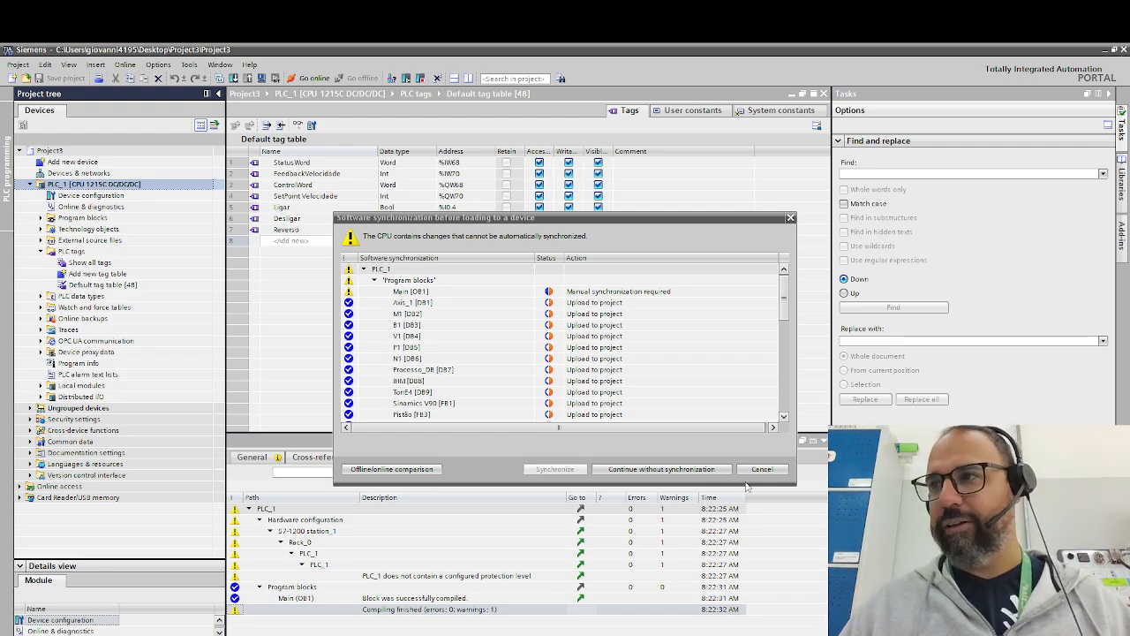
pyautogui.click(687, 470)
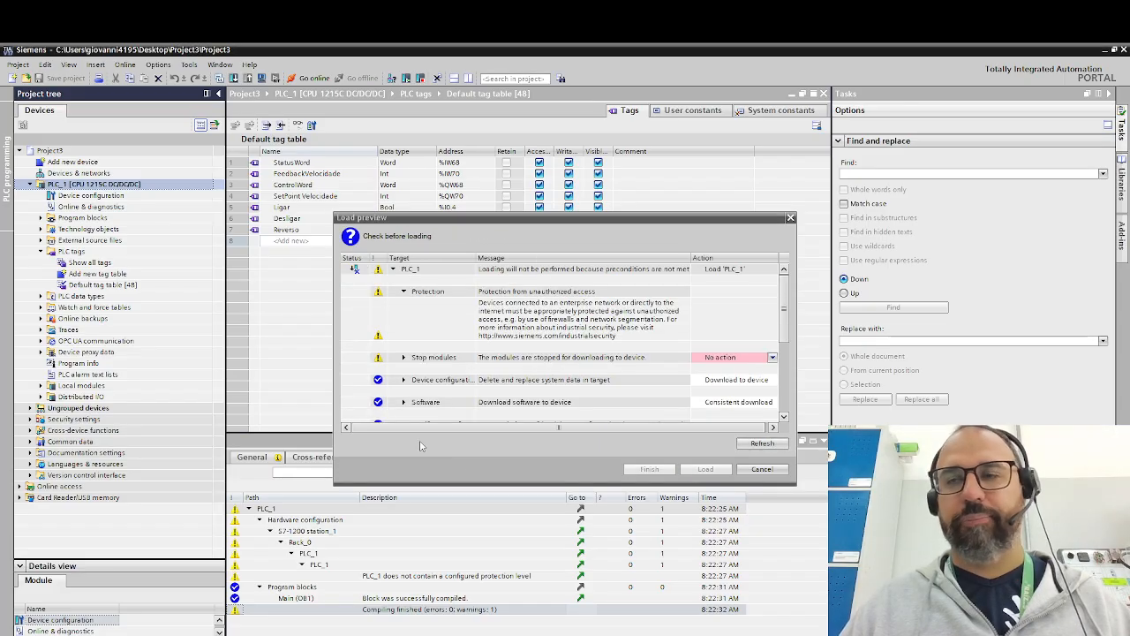
pyautogui.click(738, 358)
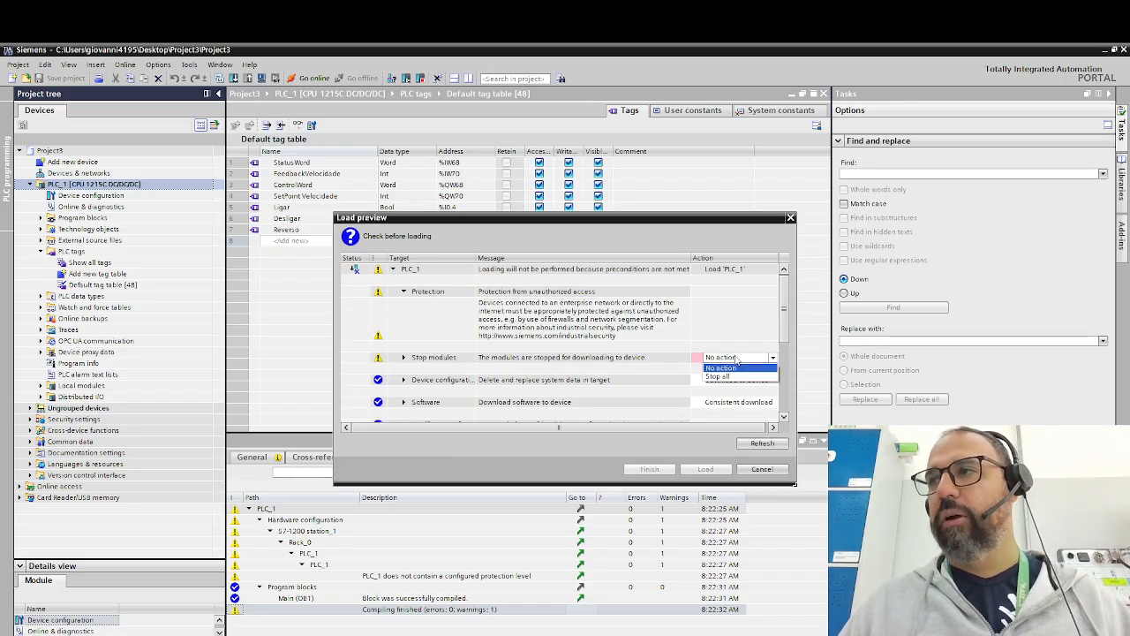
pyautogui.click(720, 374)
pyautogui.click(706, 469)
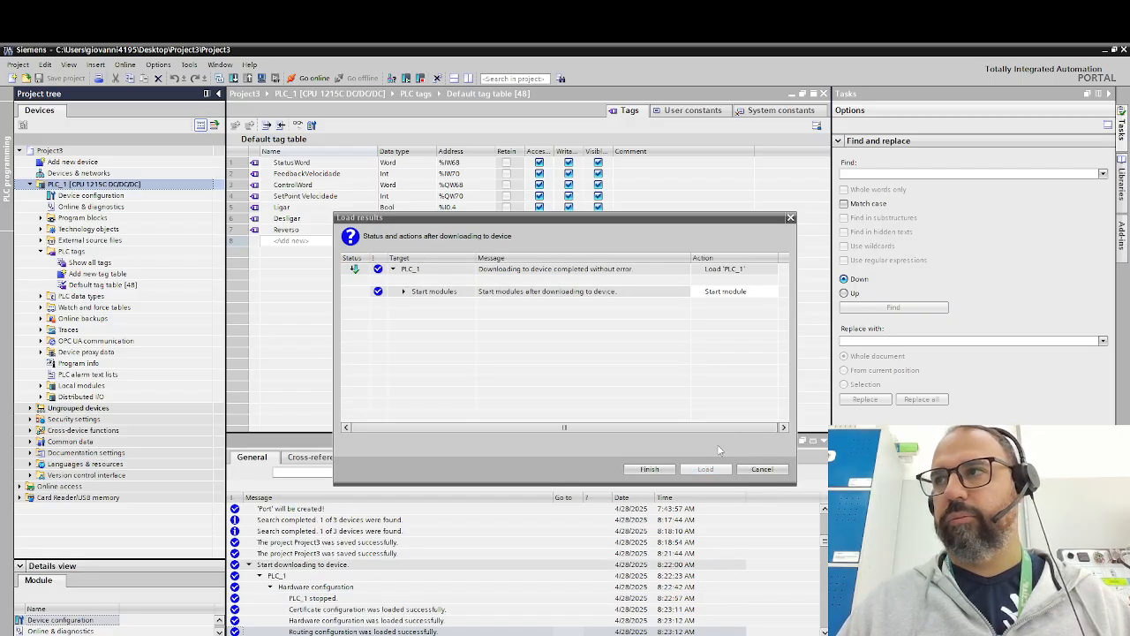
# - Finish the PLC_1 download with the Start module action and open the Main [OB1] program block
pyautogui.click(649, 469)
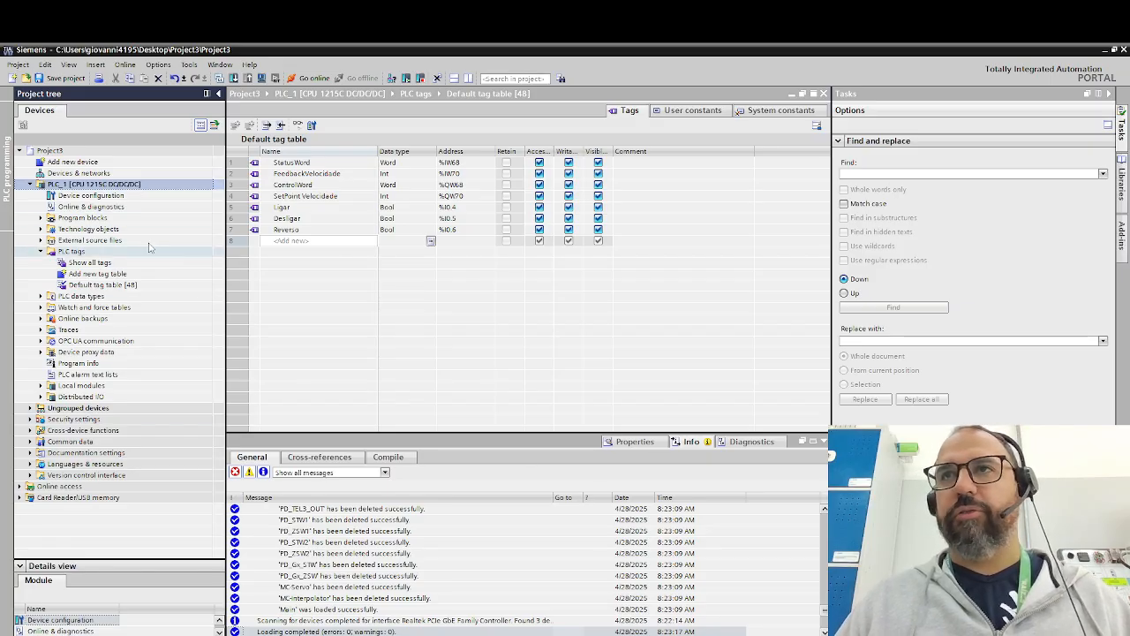
pyautogui.click(41, 218)
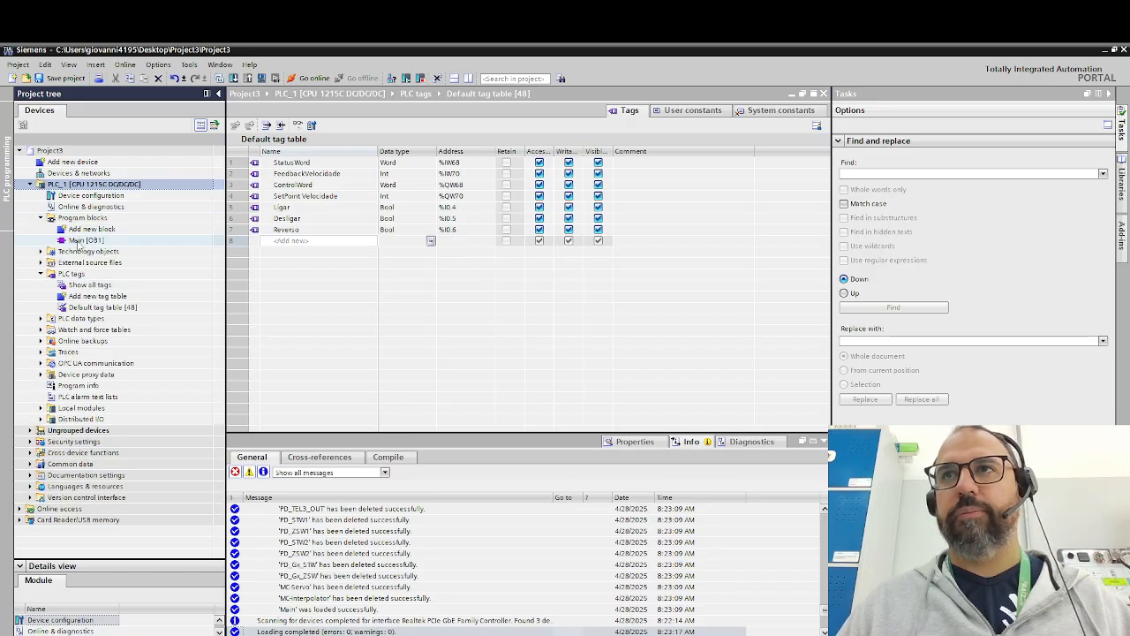
pyautogui.doubleClick(79, 242)
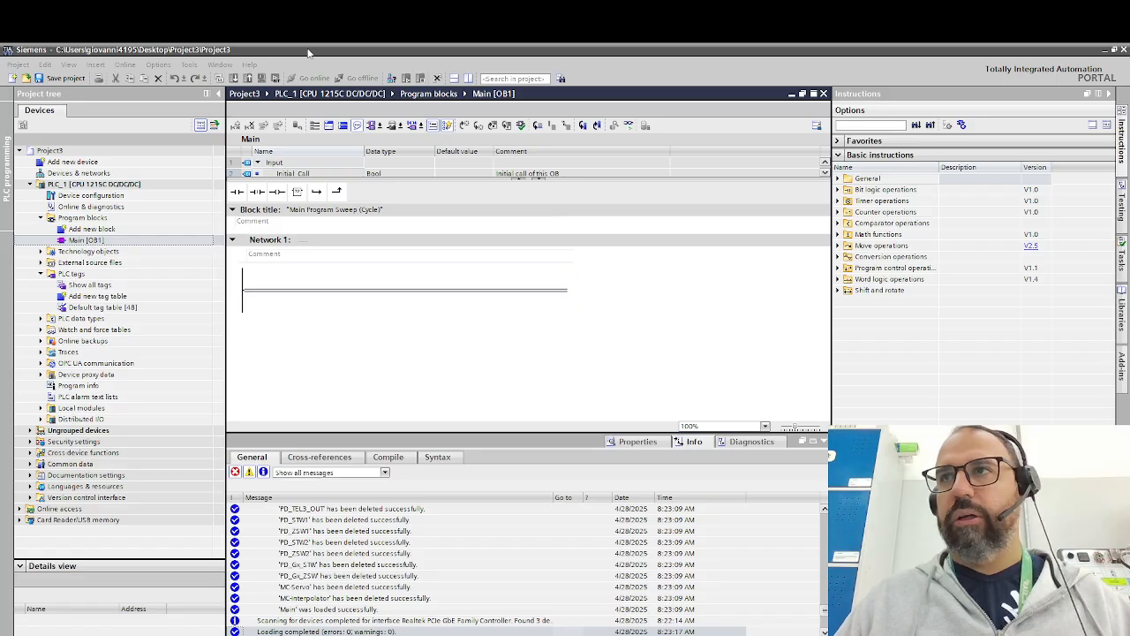
# - Insert a normally open contact on the rung of Network 1 and assign it the tag "Ligar"
pyautogui.click(284, 289)
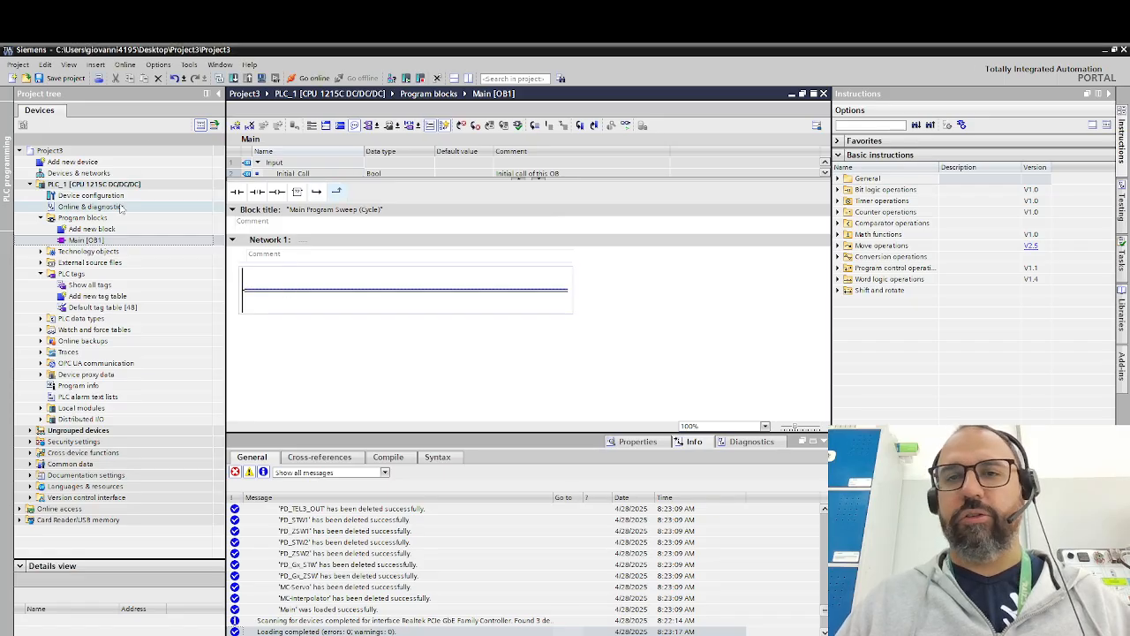
pyautogui.moveTo(236, 191); pyautogui.dragTo(291, 294)
pyautogui.doubleClick(283, 281)
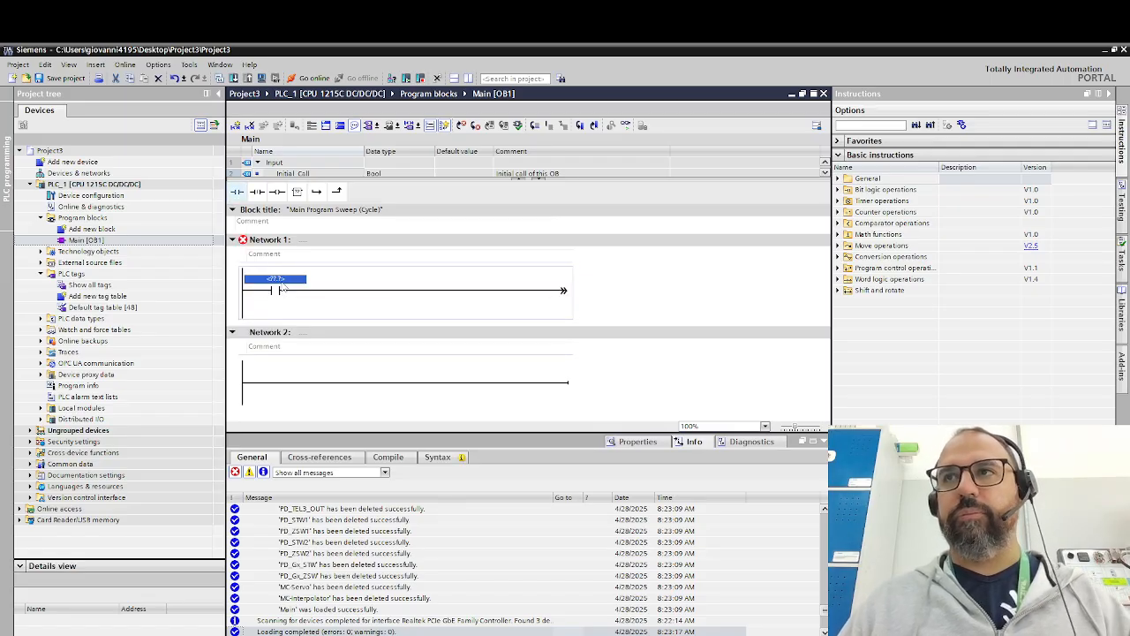
pyautogui.write('Ligar')
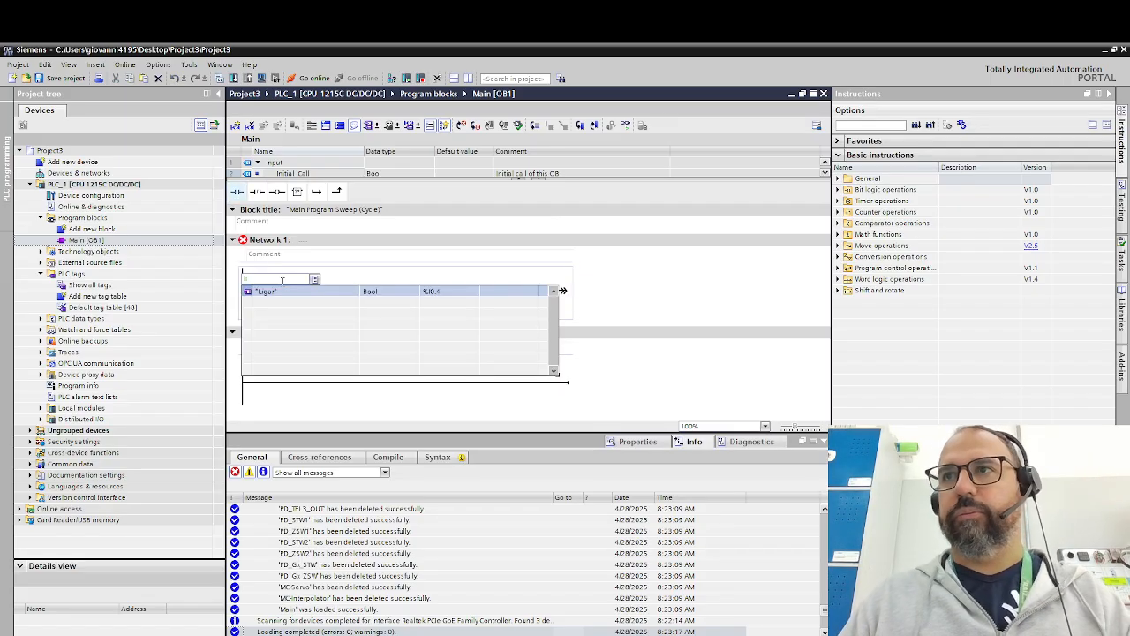
pyautogui.press('Return')
# - Add a MOVE box after the "Ligar" contact in Network 1, leaving its input unassigned
pyautogui.click(376, 295)
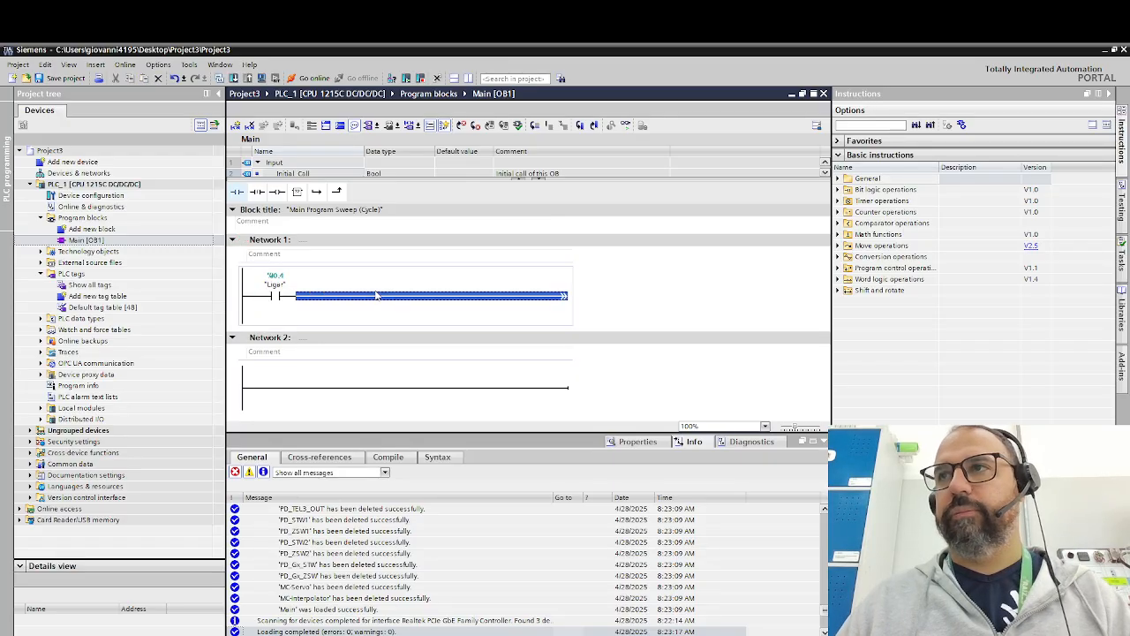
pyautogui.click(296, 191)
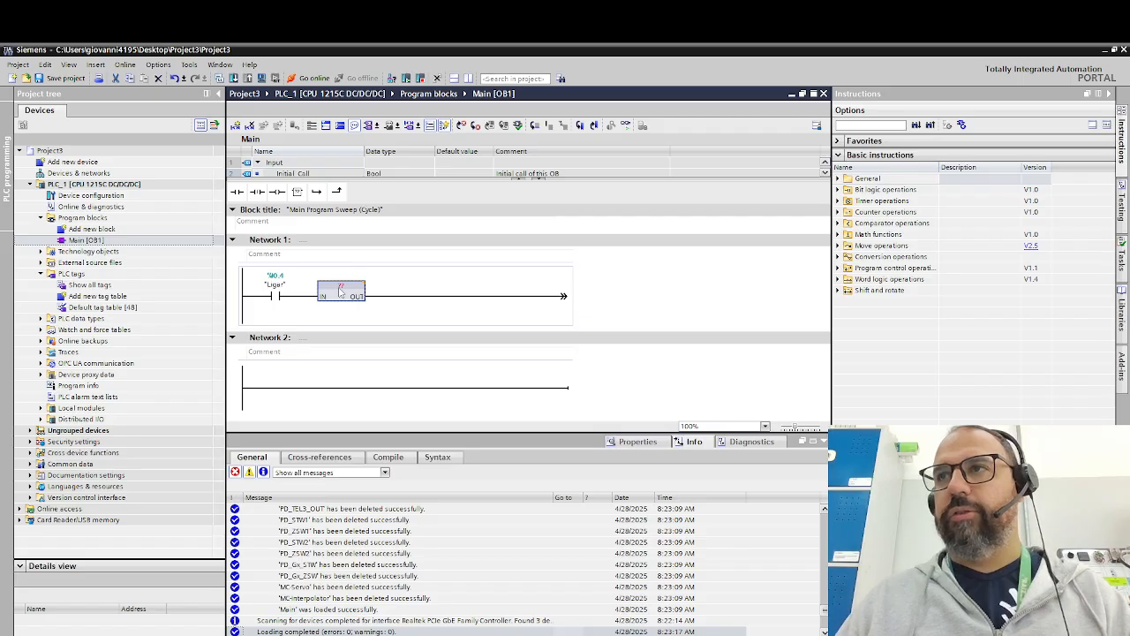
pyautogui.click(341, 289)
pyautogui.write('move')
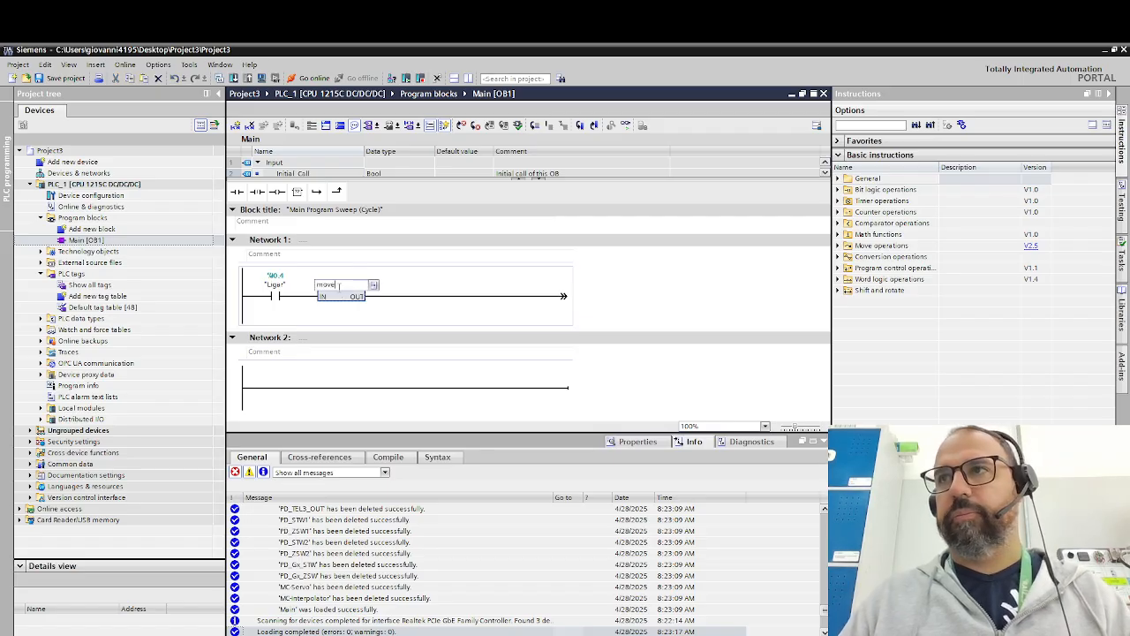
pyautogui.press('Return')
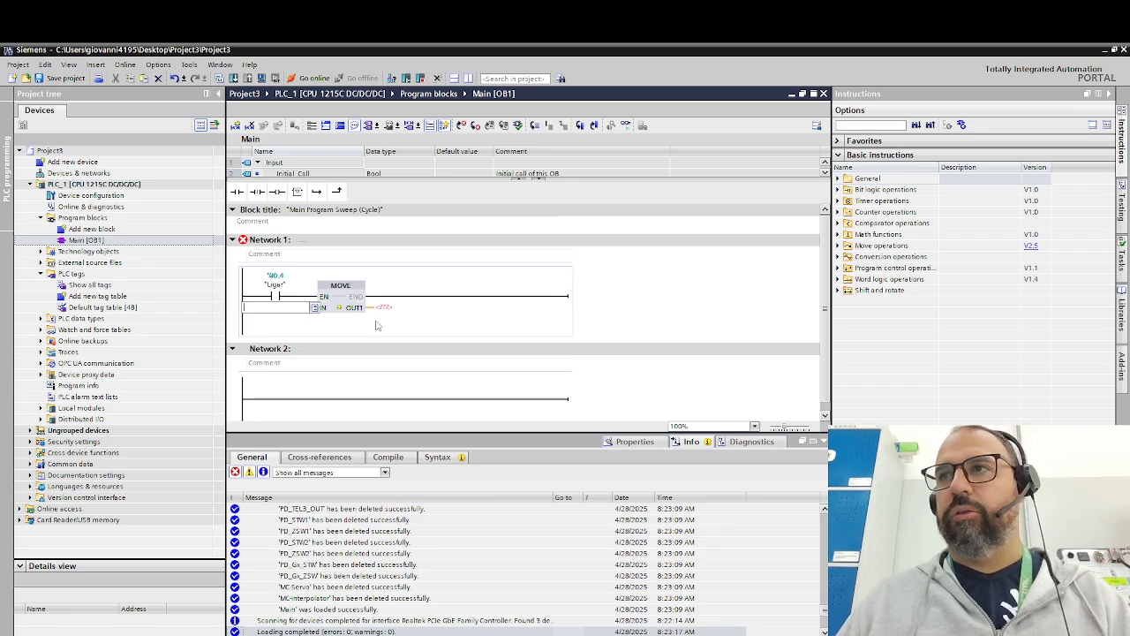
pyautogui.press('Escape')
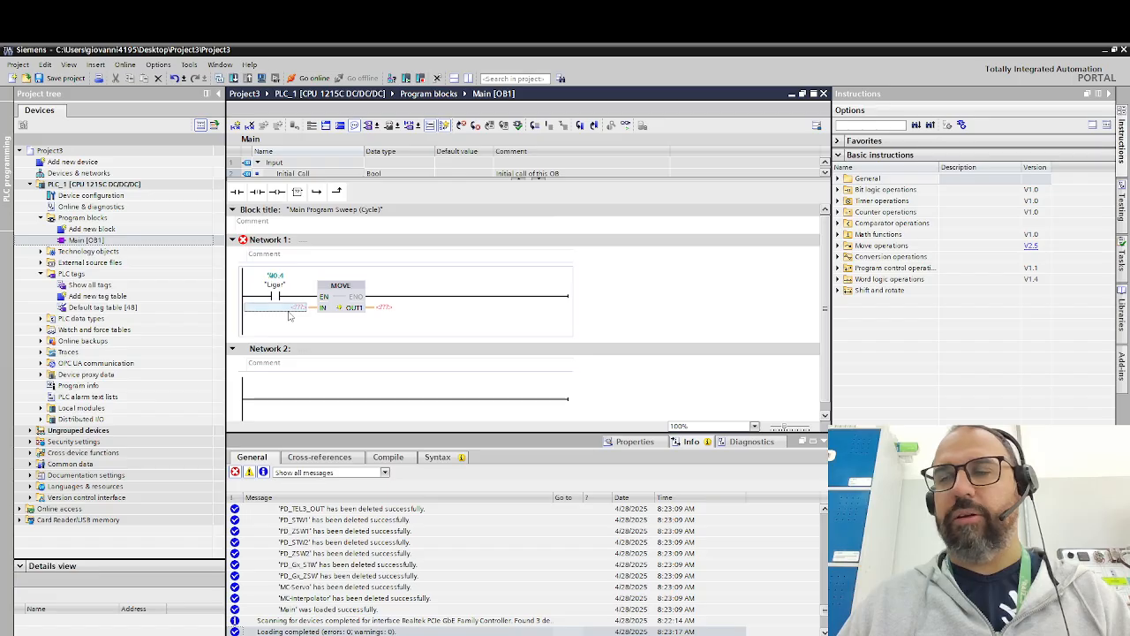
# - Assign the tag "ControlWord" to the OUT1 output of the MOVE box in Network 1
pyautogui.click(387, 313)
pyautogui.click(386, 309)
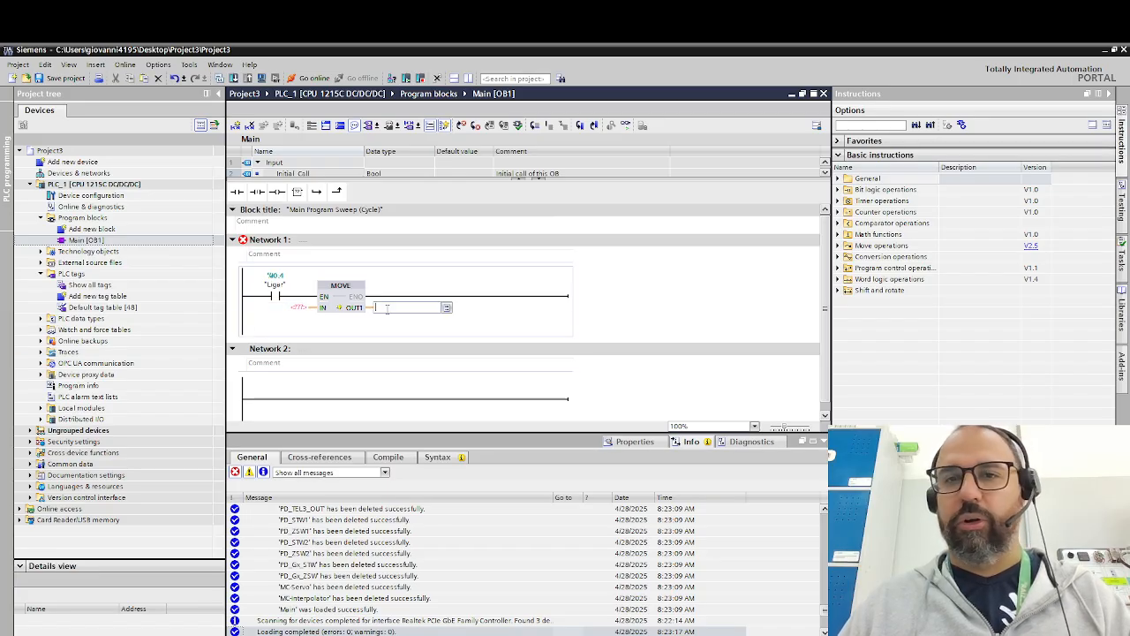
pyautogui.write('qw')
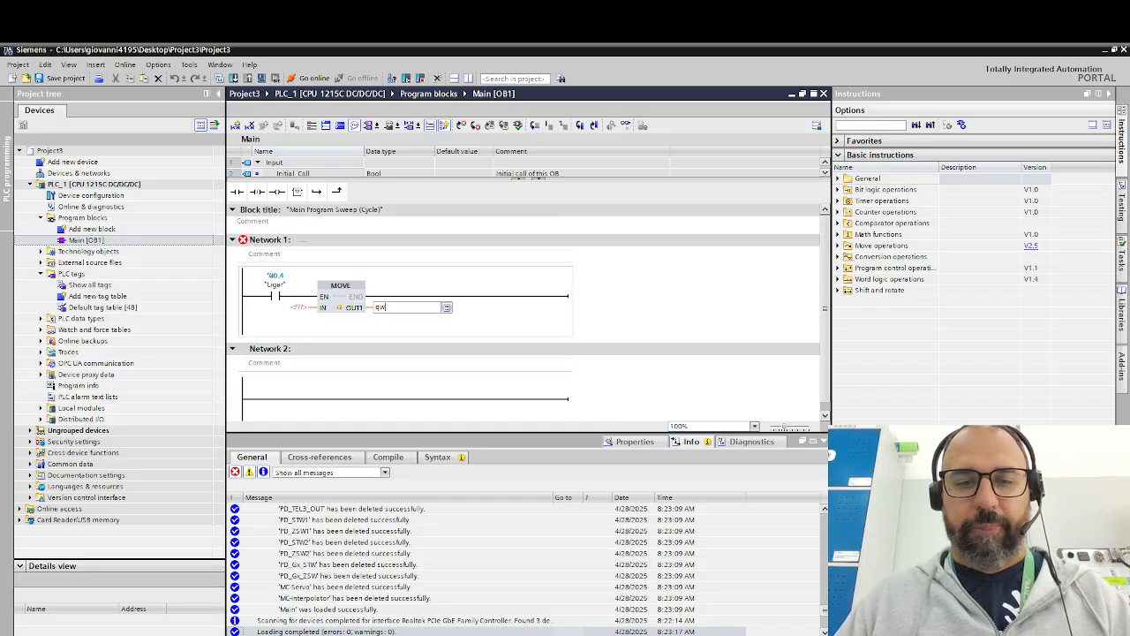
pyautogui.press('BackSpace')
pyautogui.press('BackSpace')
pyautogui.write('"ControlWord"')
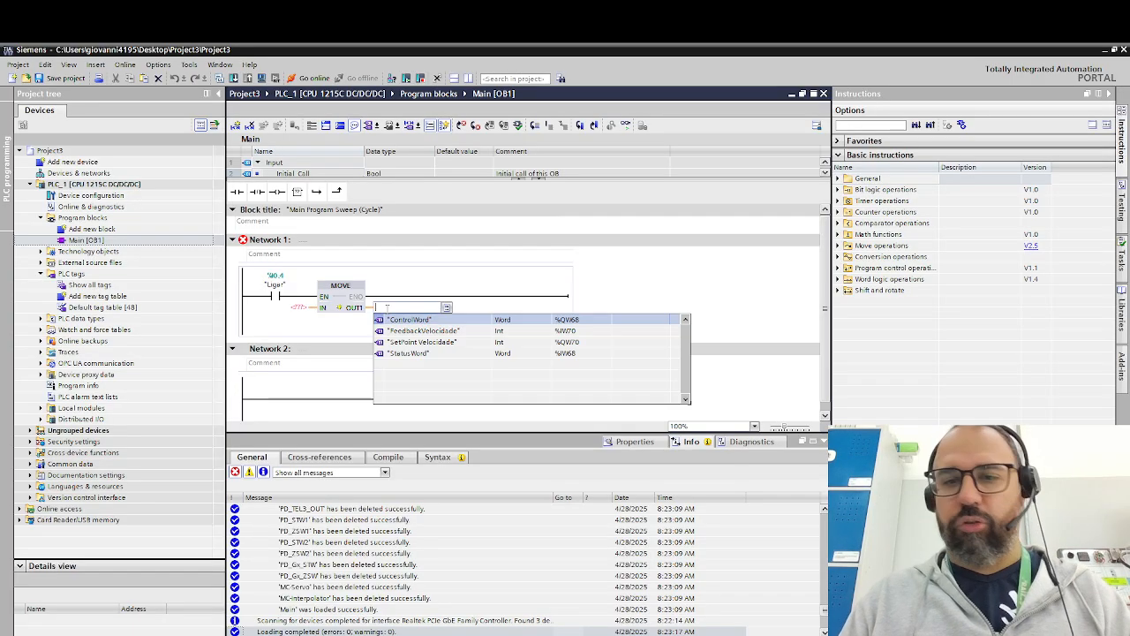
pyautogui.press('Return')
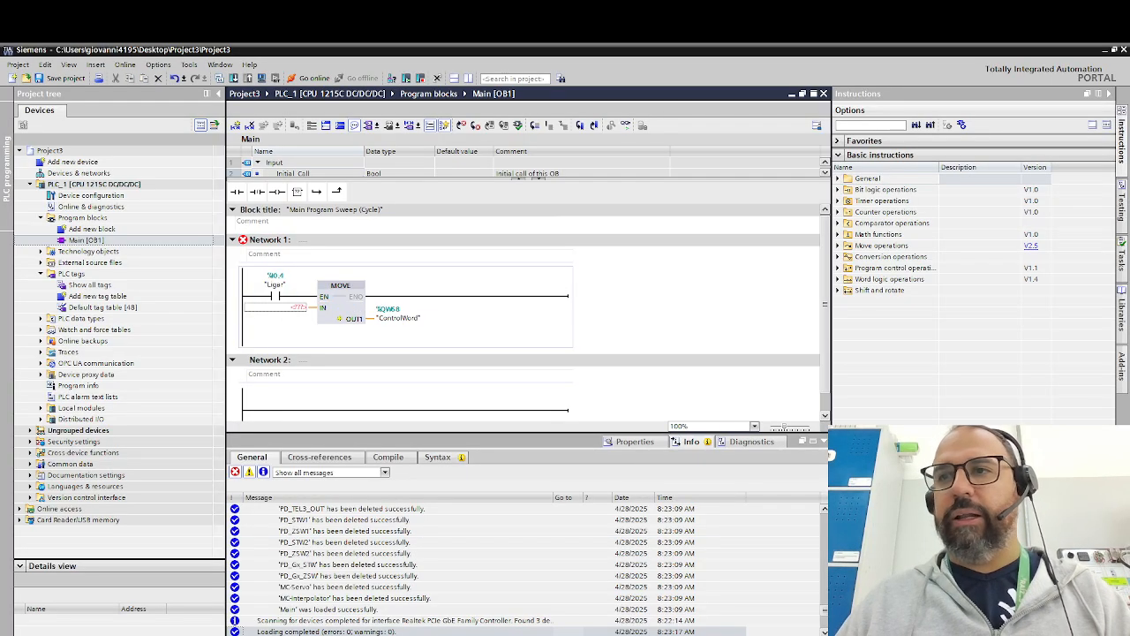
# - Switch to the Excel binary-to-decimal converter and examine the control word bit meanings, the desired bit row and the decimal conversion formula
pyautogui.hotkey('alt', 'Tab')
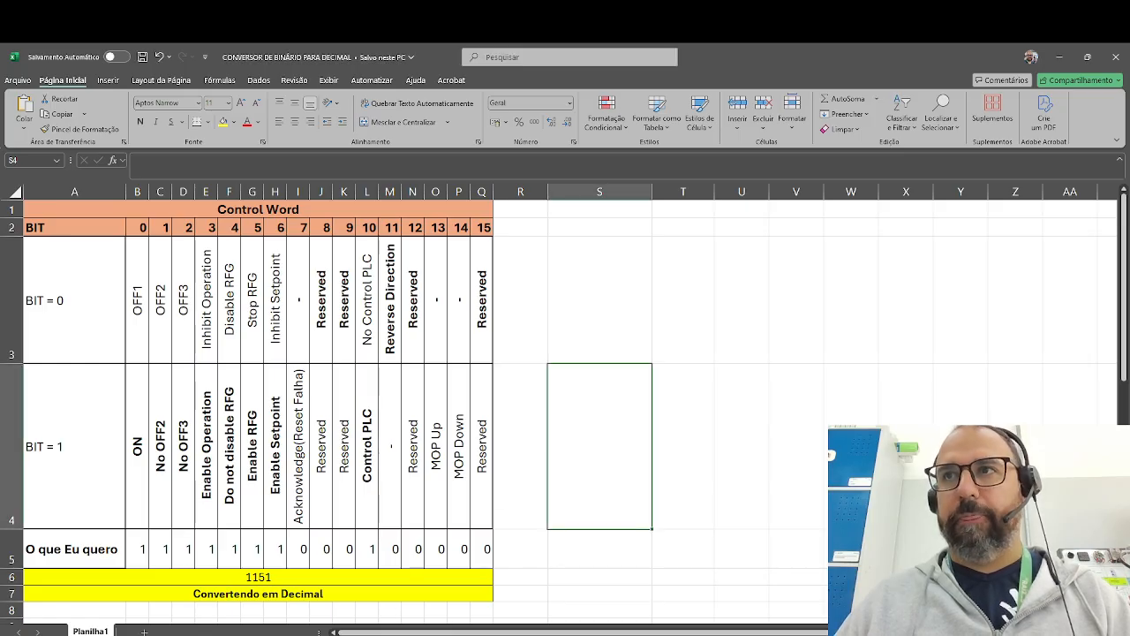
pyautogui.moveTo(135, 284); pyautogui.dragTo(484, 553)
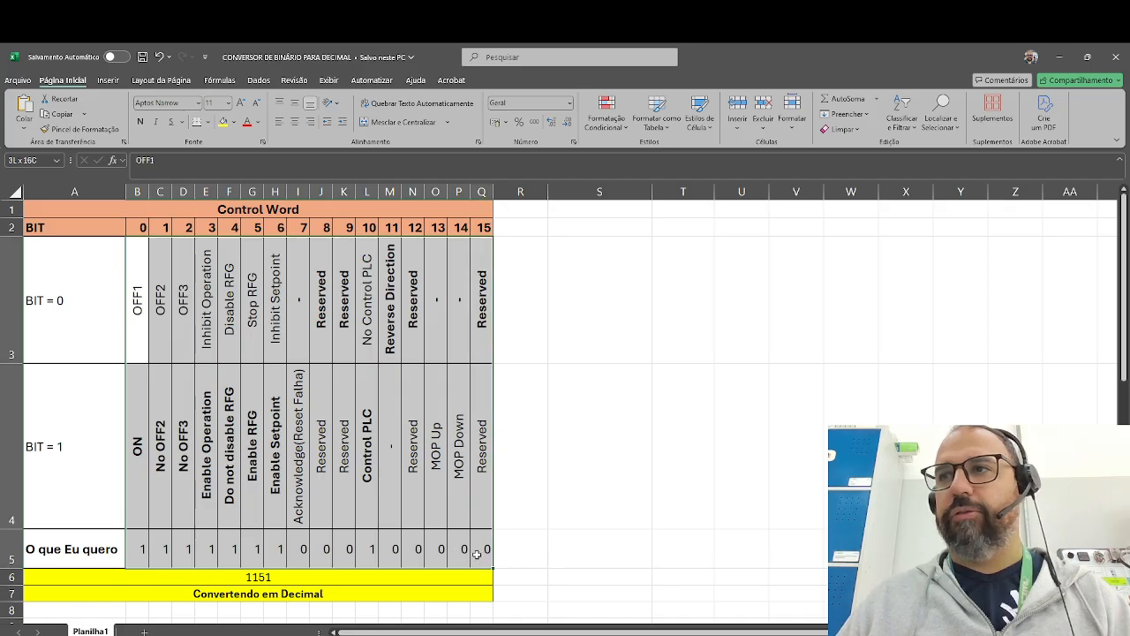
pyautogui.click(203, 549)
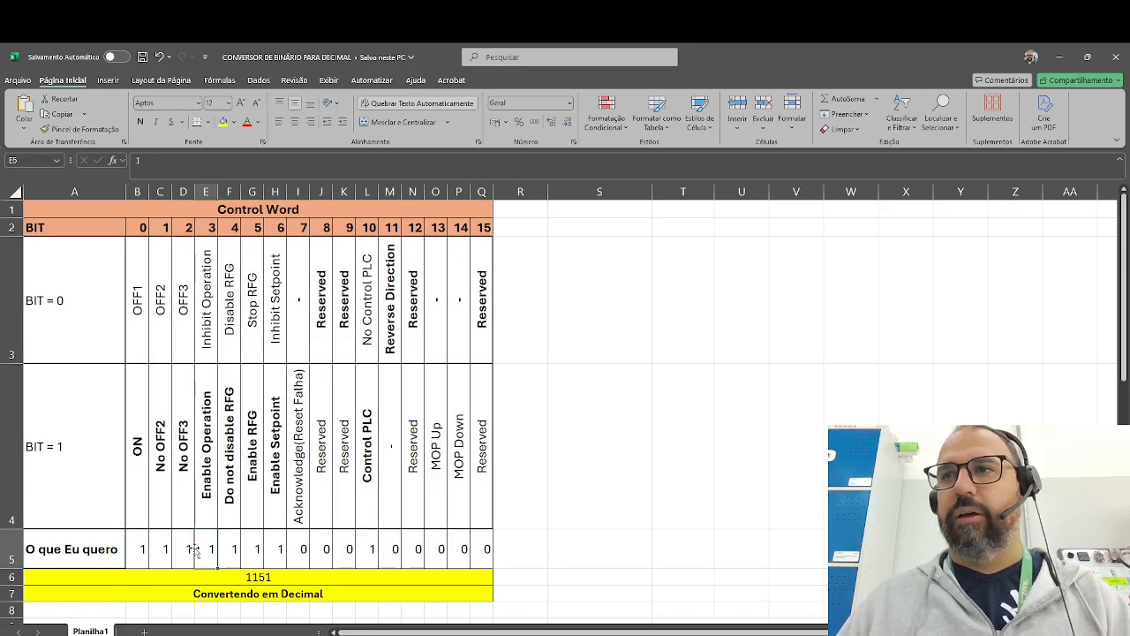
pyautogui.click(138, 557)
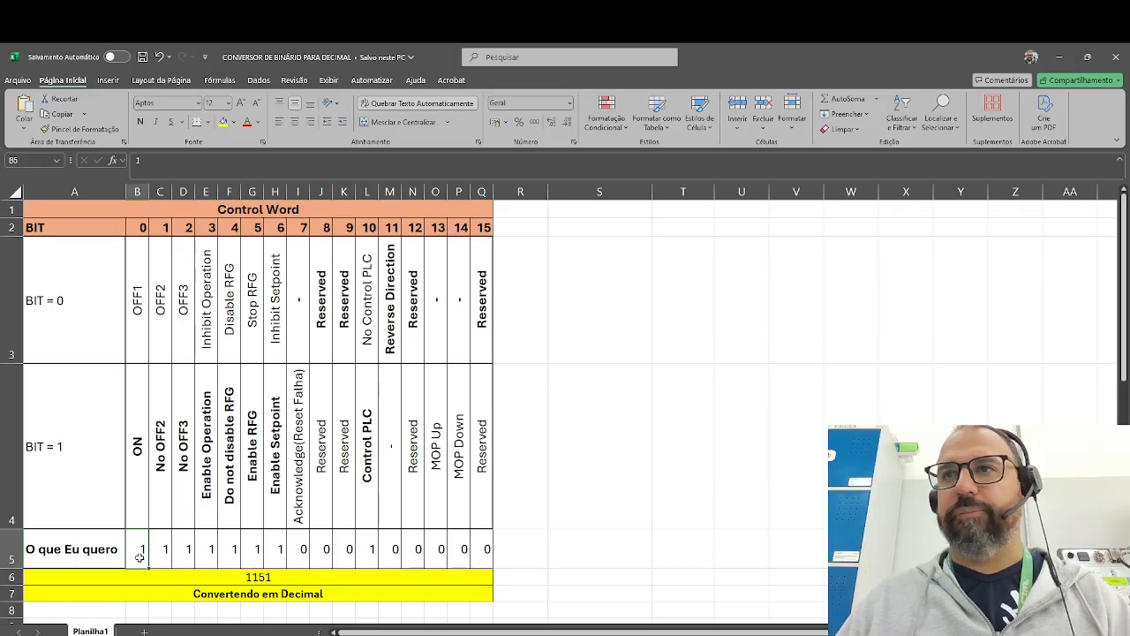
pyautogui.moveTo(161, 554); pyautogui.dragTo(190, 554)
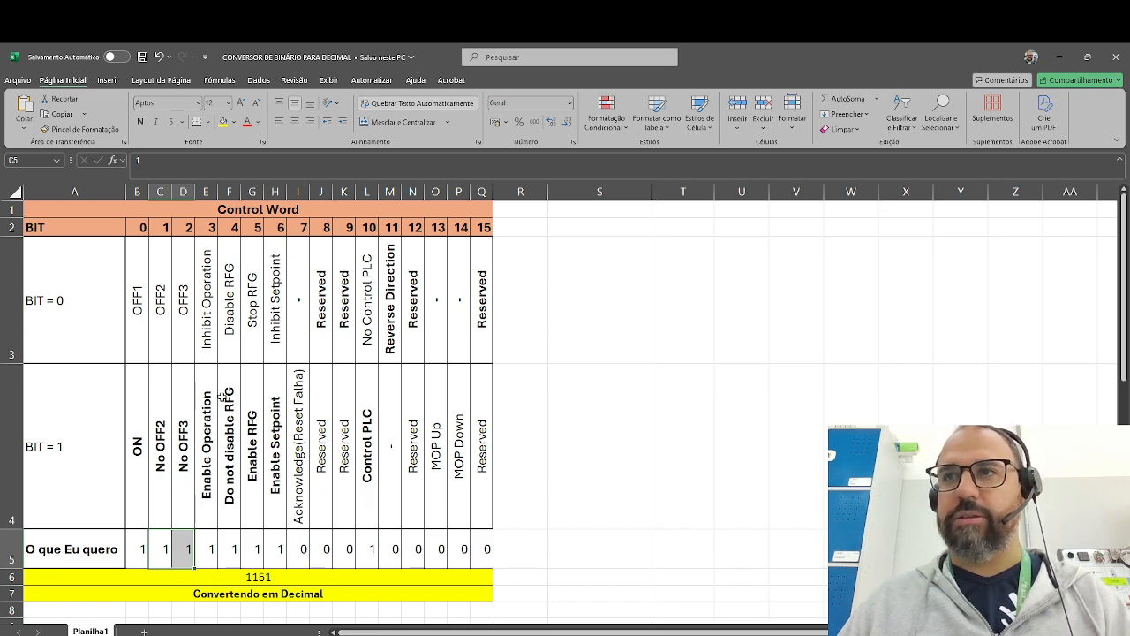
pyautogui.click(208, 550)
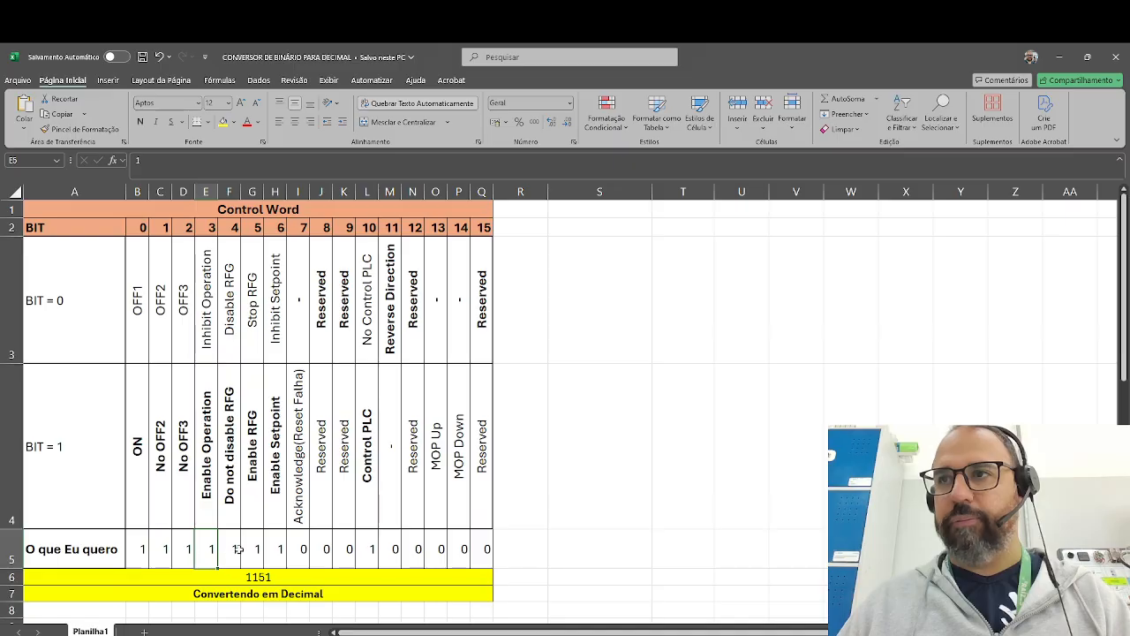
pyautogui.moveTo(232, 548); pyautogui.dragTo(490, 550)
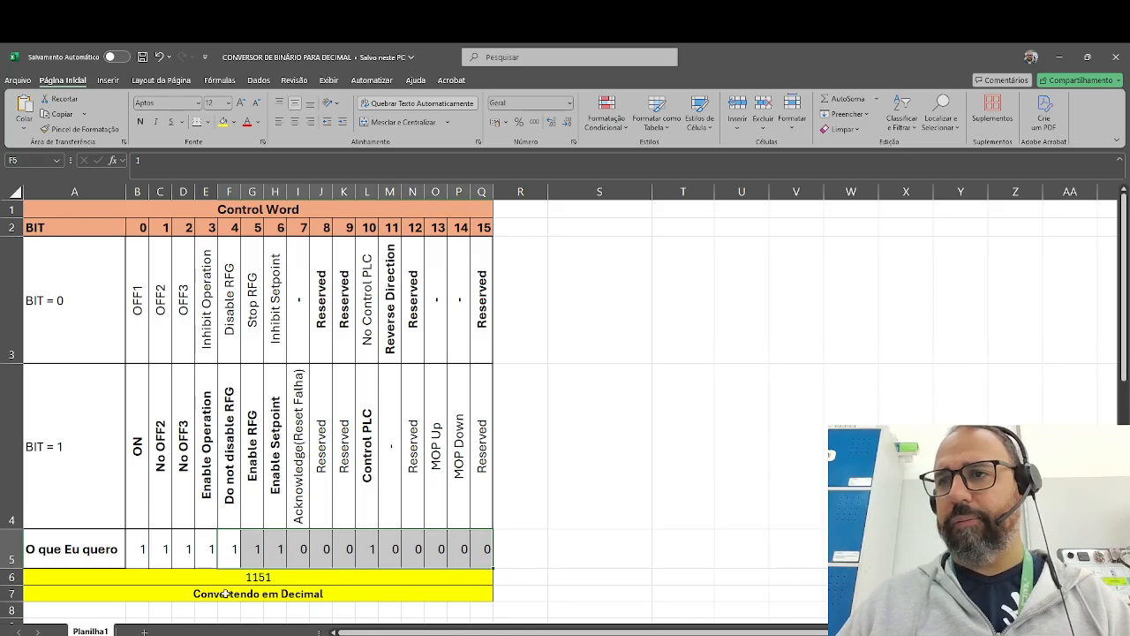
pyautogui.click(264, 577)
pyautogui.moveTo(141, 549); pyautogui.dragTo(486, 549)
pyautogui.doubleClick(264, 576)
pyautogui.click(581, 543)
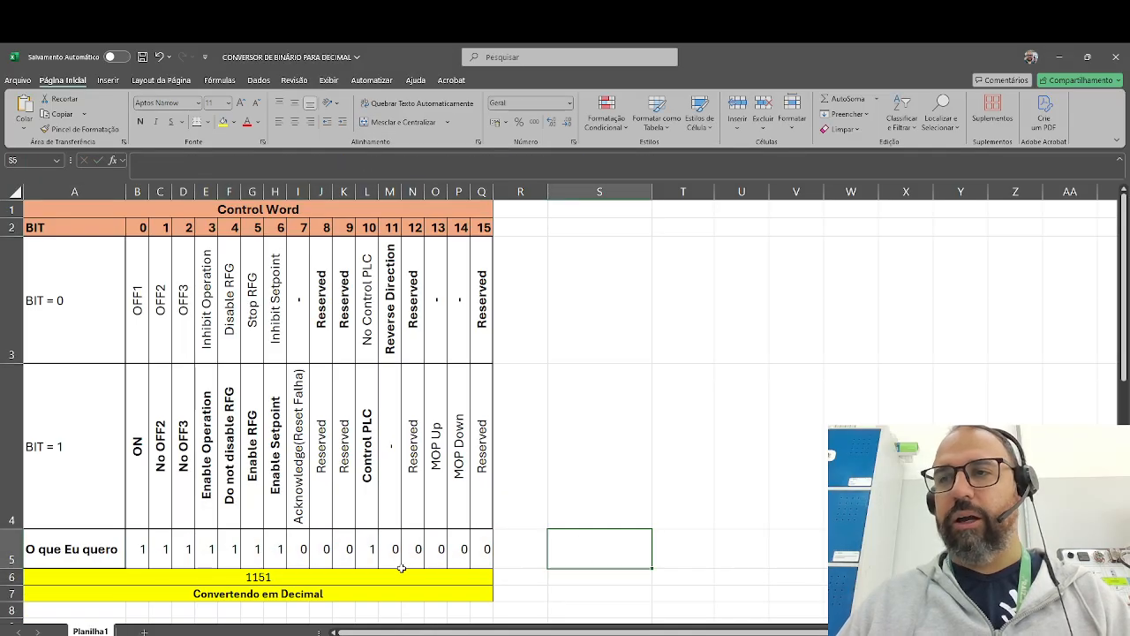
# - Switch back to TIA Portal and set the IN input of the MOVE box in Network 1 to 1151
pyautogui.click(188, 634)
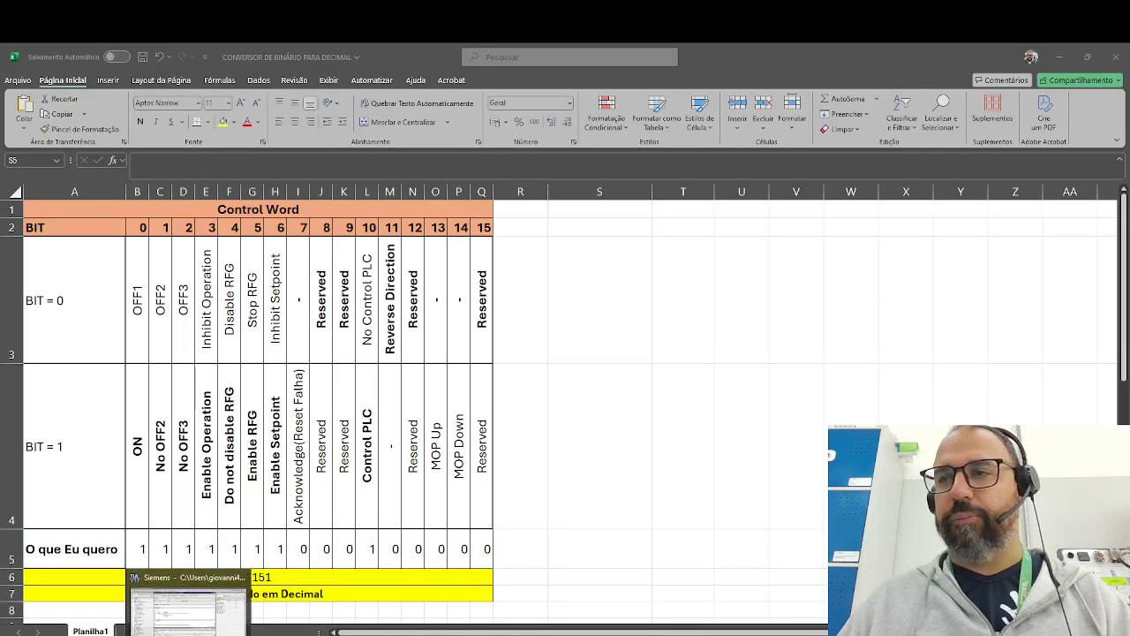
pyautogui.click(290, 308)
pyautogui.write('1151')
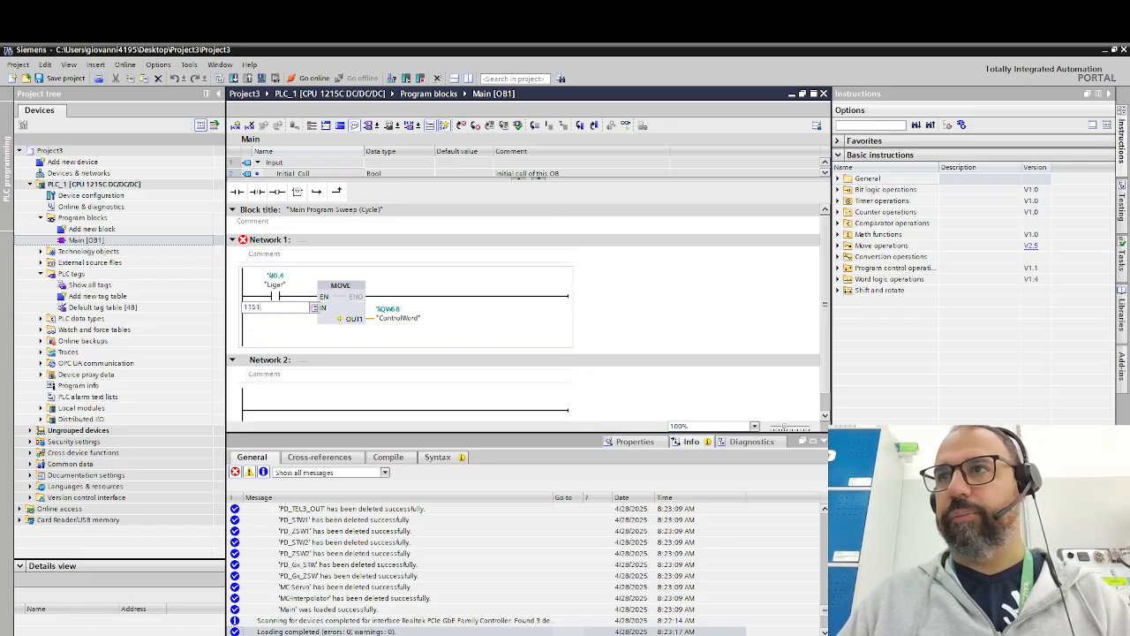
pyautogui.press('Return')
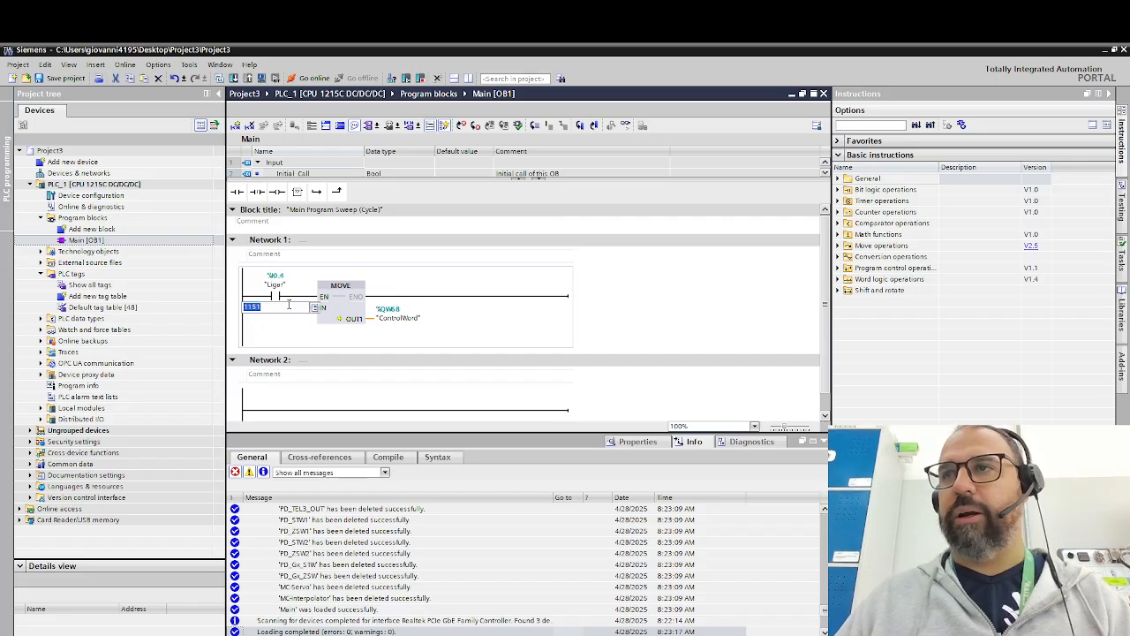
# - Collapse the inspector window and insert a normally open contact in Network 2 assigned to the tag "Desligar"
pyautogui.click(273, 410)
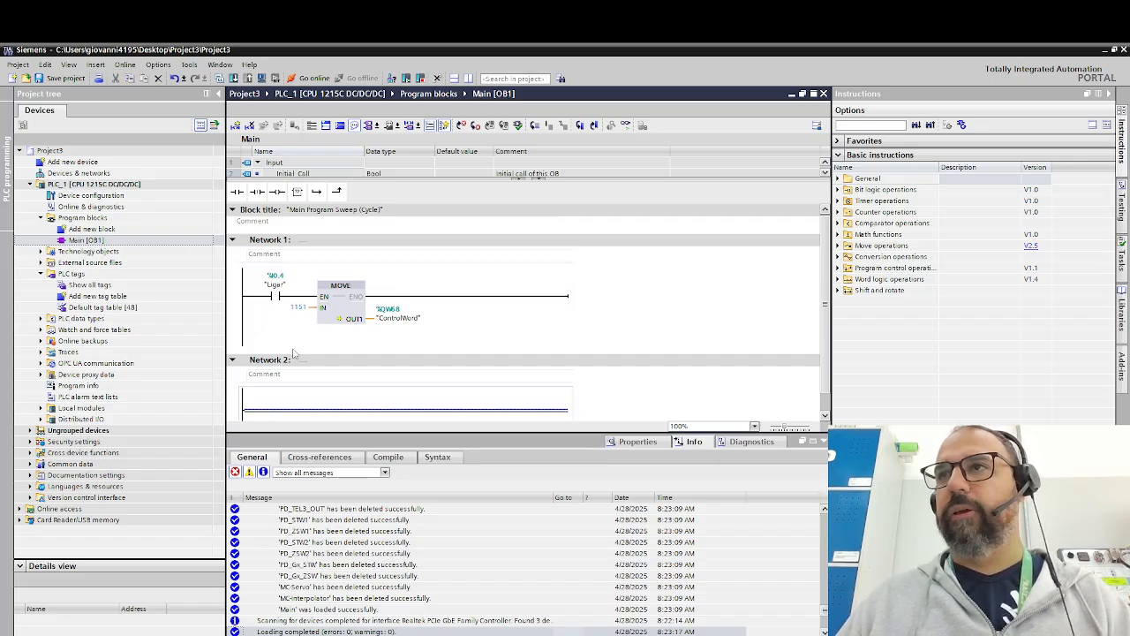
pyautogui.click(822, 441)
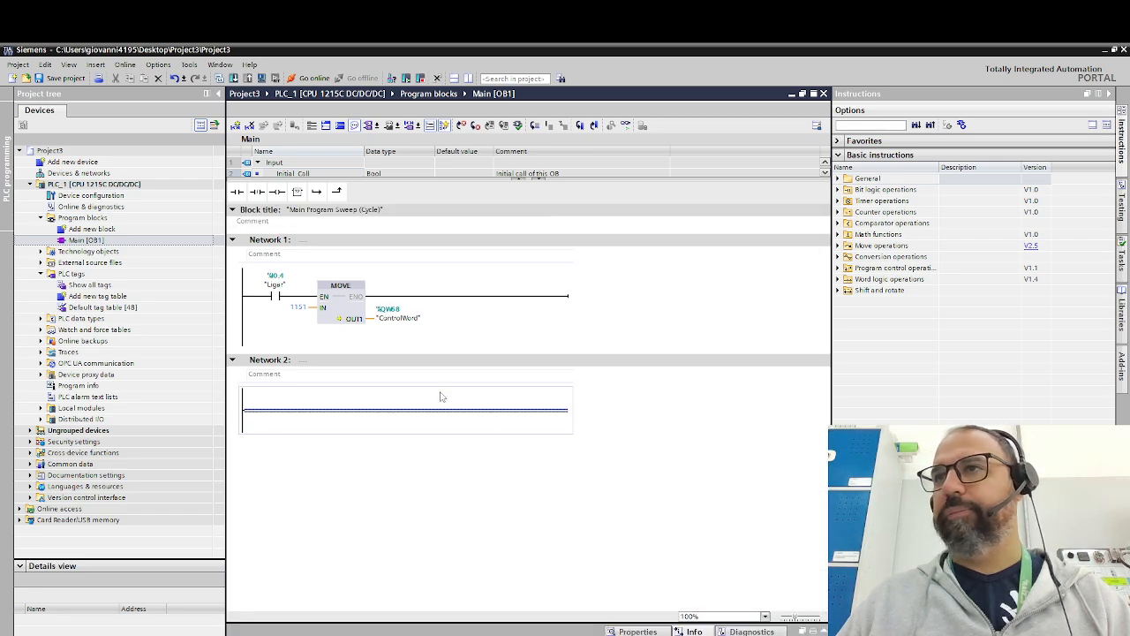
pyautogui.click(237, 192)
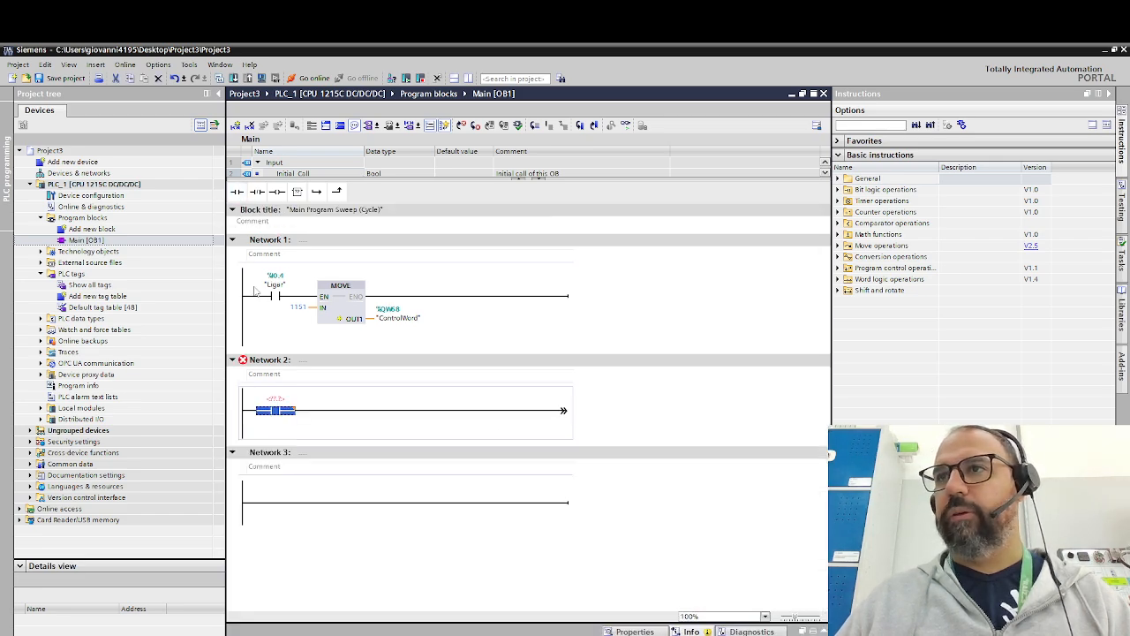
pyautogui.click(275, 399)
pyautogui.write('Desligar')
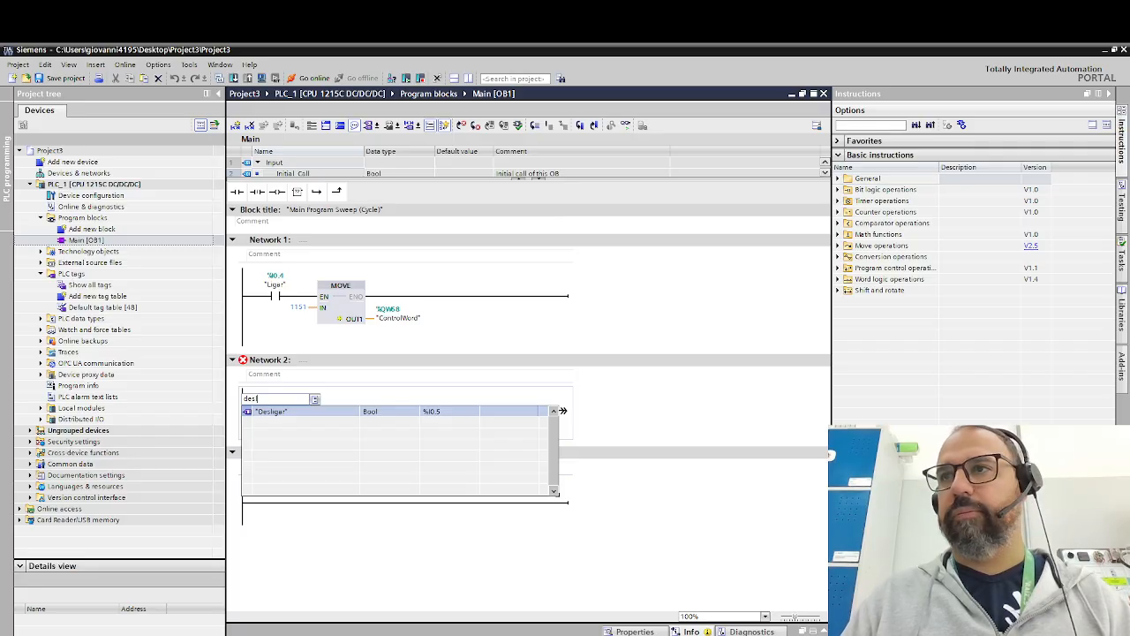
pyautogui.press('Return')
# - Copy the MOVE box from Network 1 to after the "Desligar" contact in Network 2 and set its IN input to 1150
pyautogui.press('Return')
pyautogui.click(309, 417)
pyautogui.click(336, 302)
pyautogui.hotkey('ctrl', 'c')
pyautogui.click(356, 415)
pyautogui.hotkey('ctrl', 'v')
pyautogui.doubleClick(299, 428)
pyautogui.write('1150')
pyautogui.press('Return')
# - Switch to the Excel converter, set bit 0 to 0 to check the decimal value, and restore bit 0 to 1
pyautogui.click(249, 634)
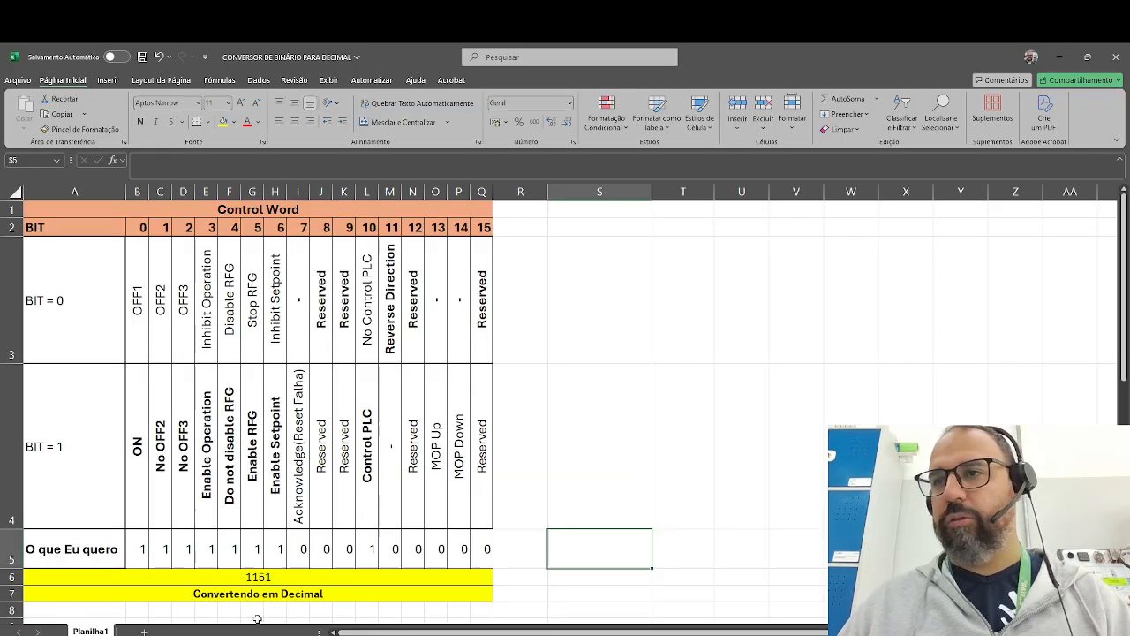
pyautogui.click(137, 549)
pyautogui.write('0')
pyautogui.press('Return')
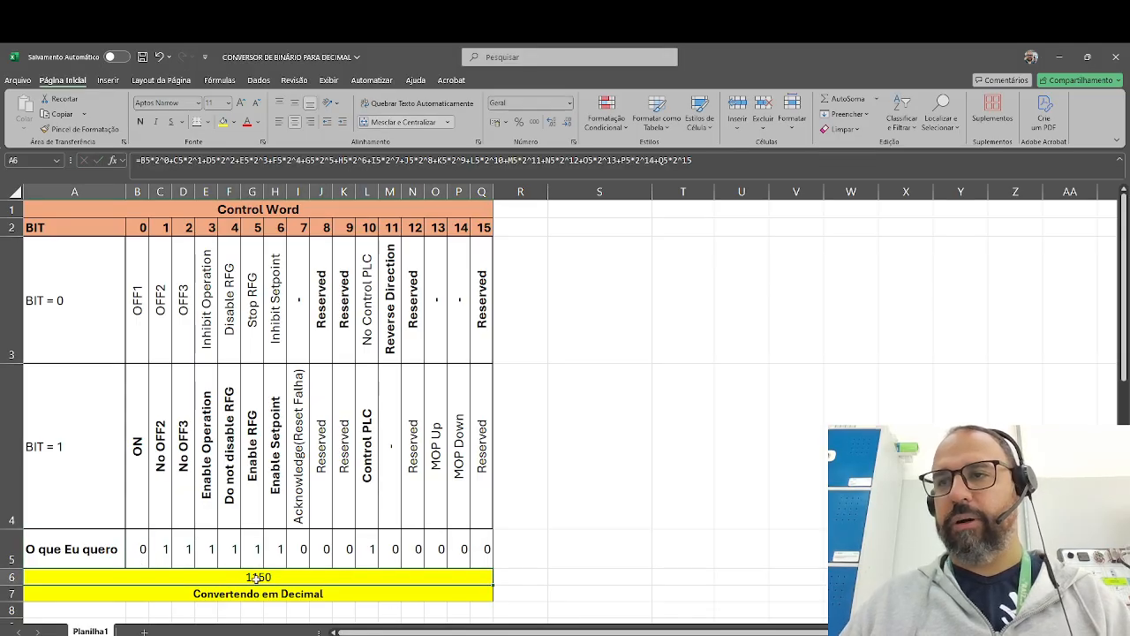
pyautogui.click(140, 549)
pyautogui.write('1')
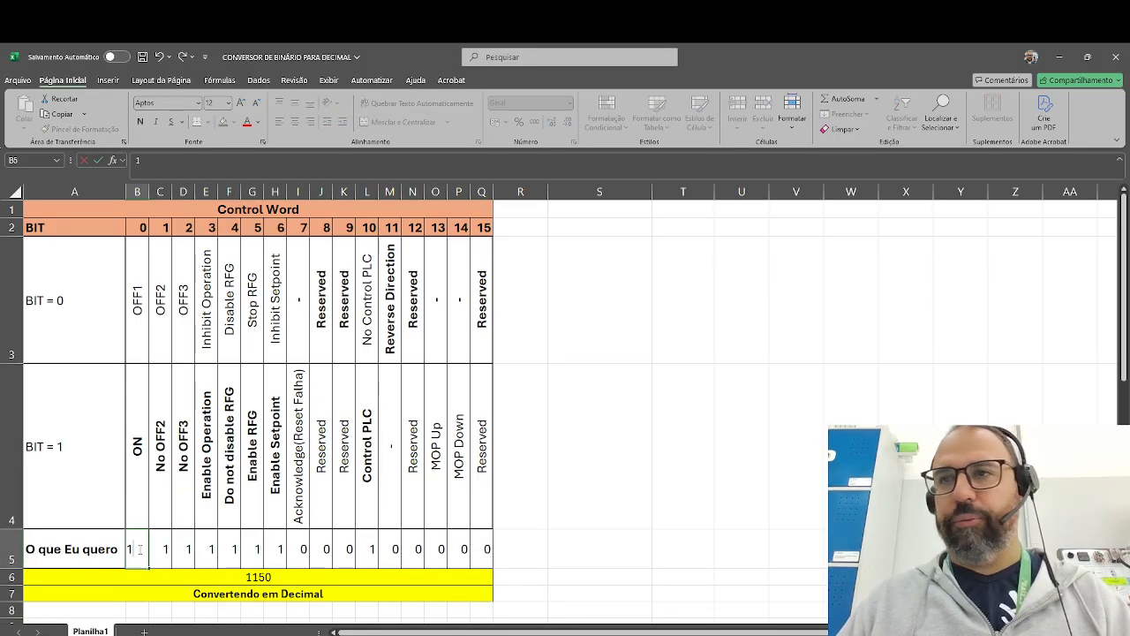
pyautogui.press('Return')
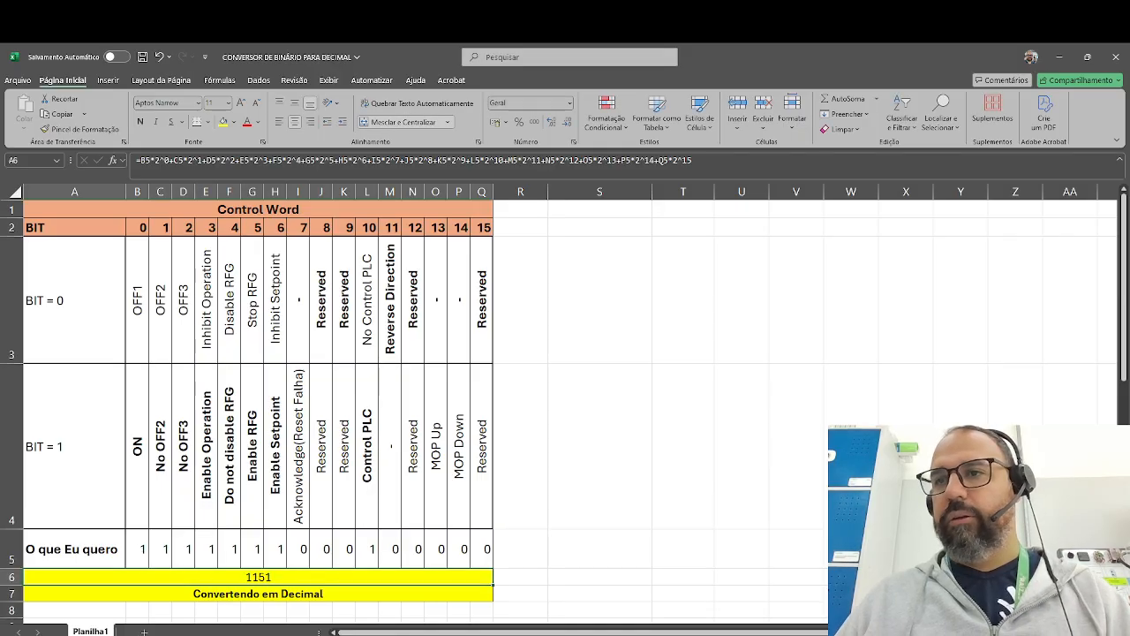
# - Switch to TIA Portal and build Network 3 with a normally open contact assigned to "Reverso", followed by a copy of the MOVE box
pyautogui.click(189, 634)
pyautogui.click(269, 538)
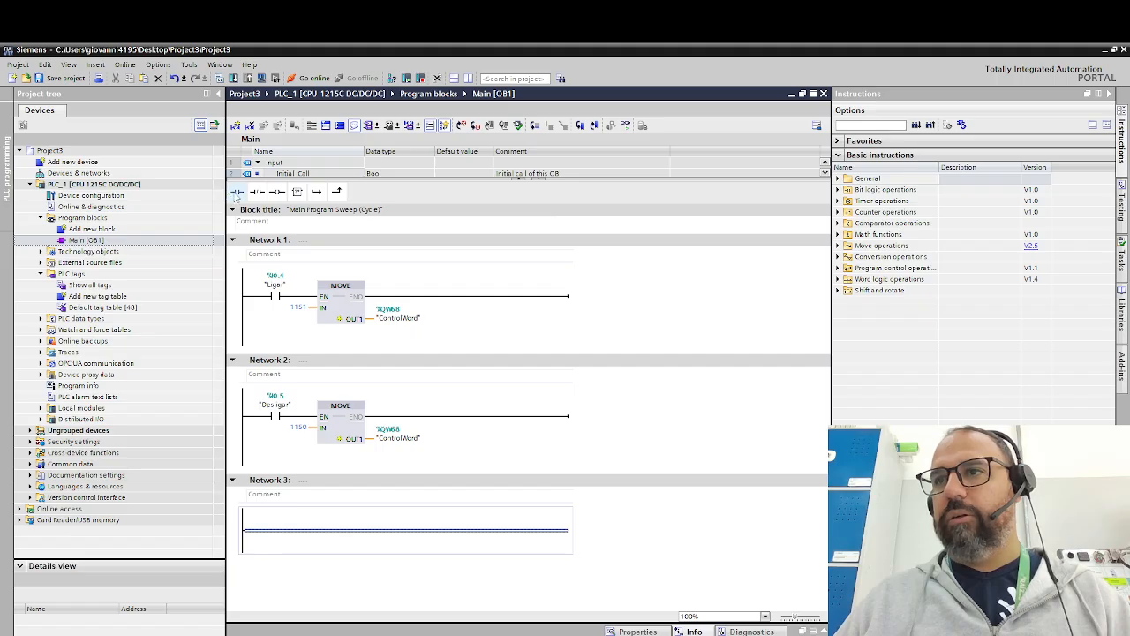
pyautogui.click(237, 190)
pyautogui.click(279, 520)
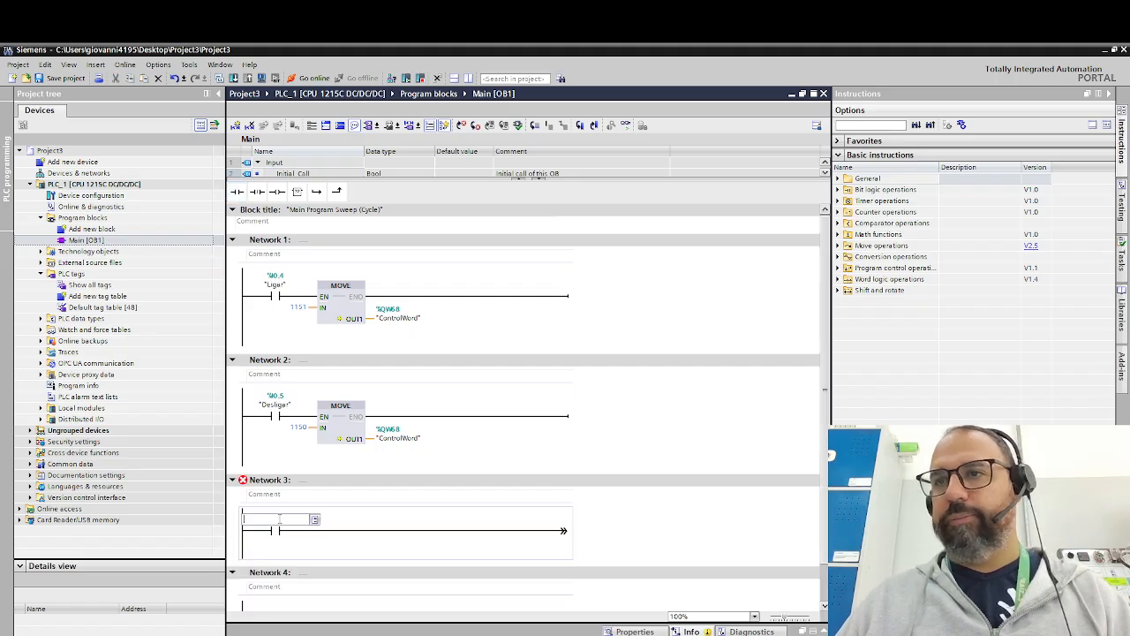
pyautogui.write('rev')
pyautogui.click(305, 534)
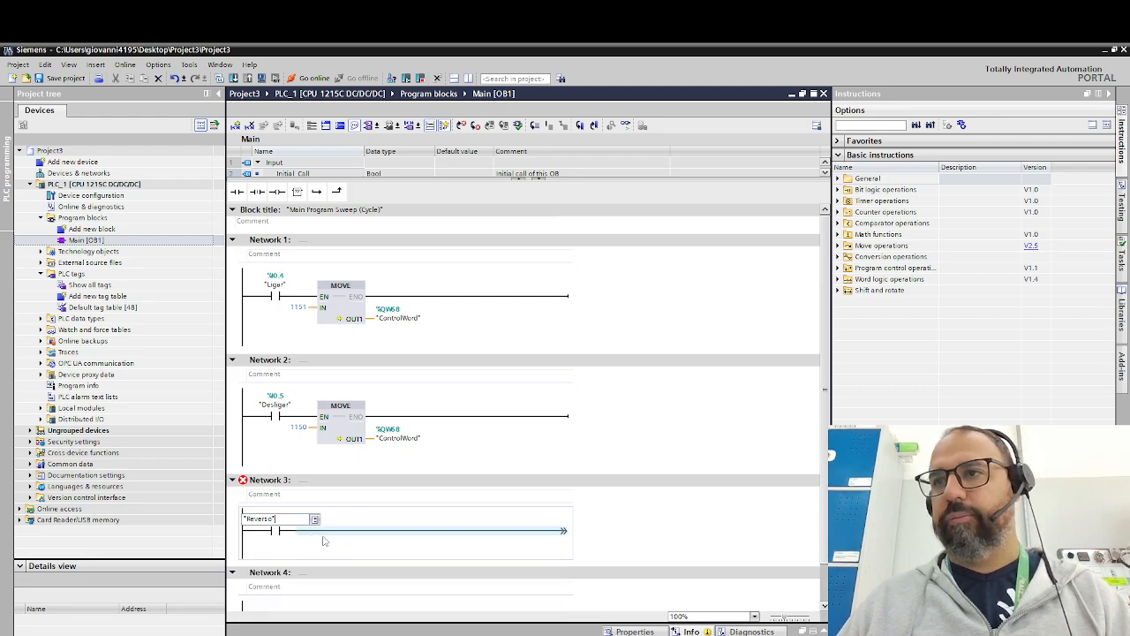
pyautogui.click(344, 534)
pyautogui.hotkey('ctrl', 'v')
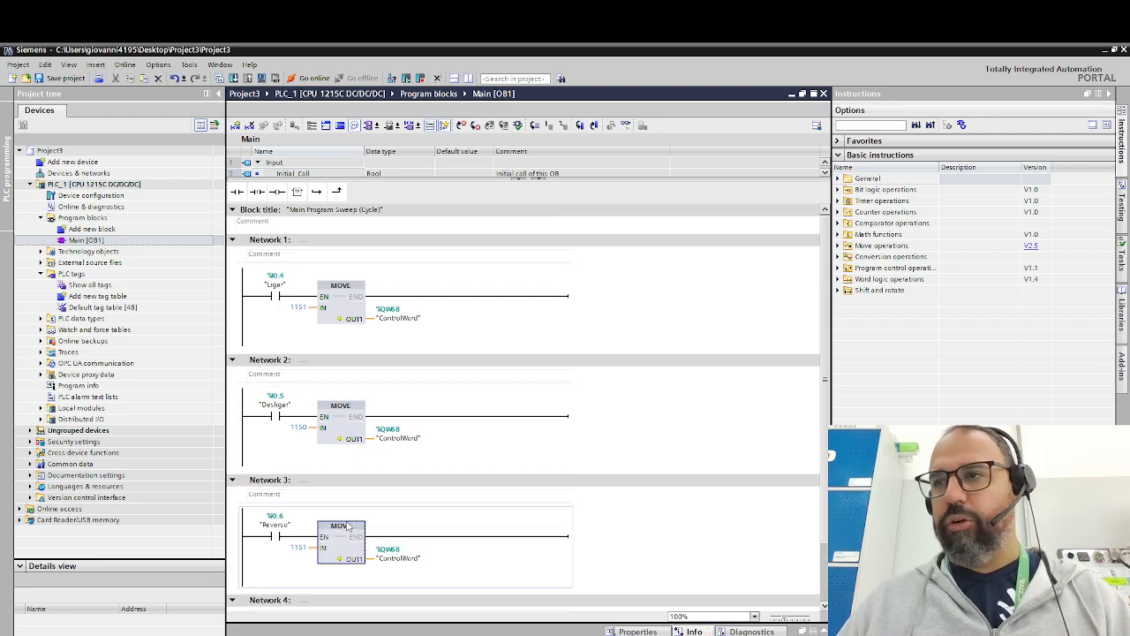
# - Switch to the Excel converter and set bit 11 of the control word to 1
pyautogui.moveTo(274, 635)
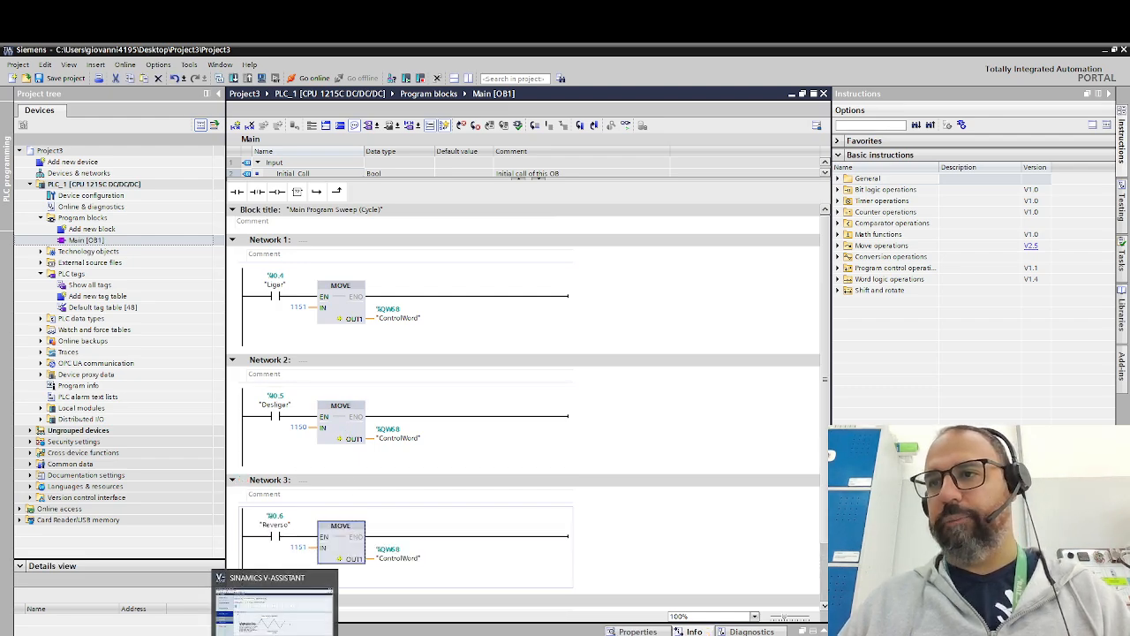
pyautogui.click(303, 598)
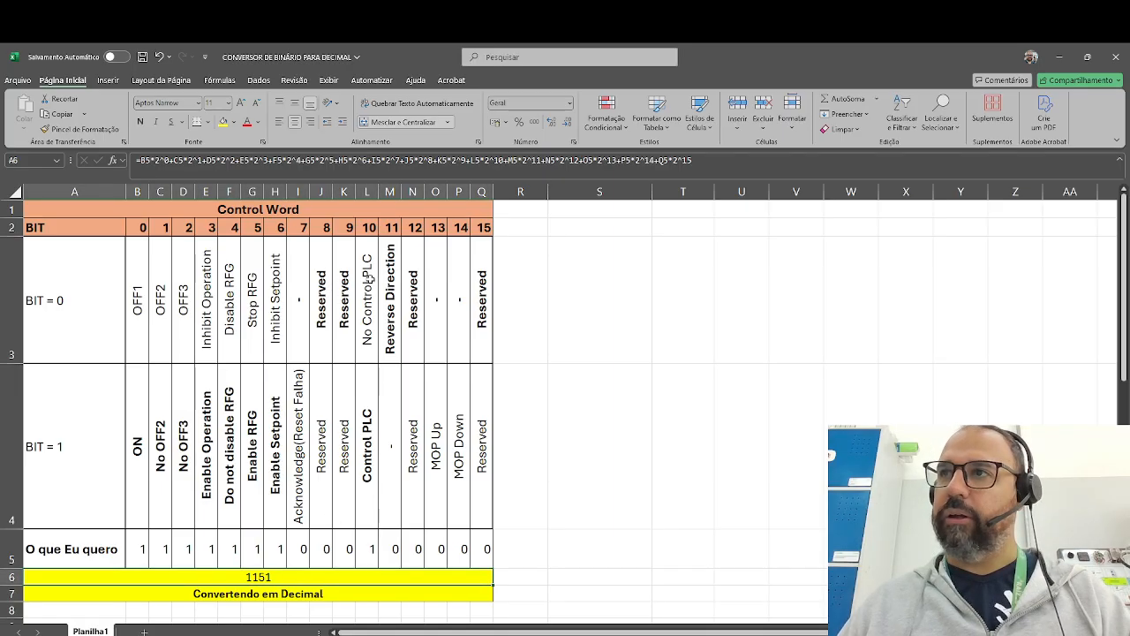
pyautogui.click(393, 551)
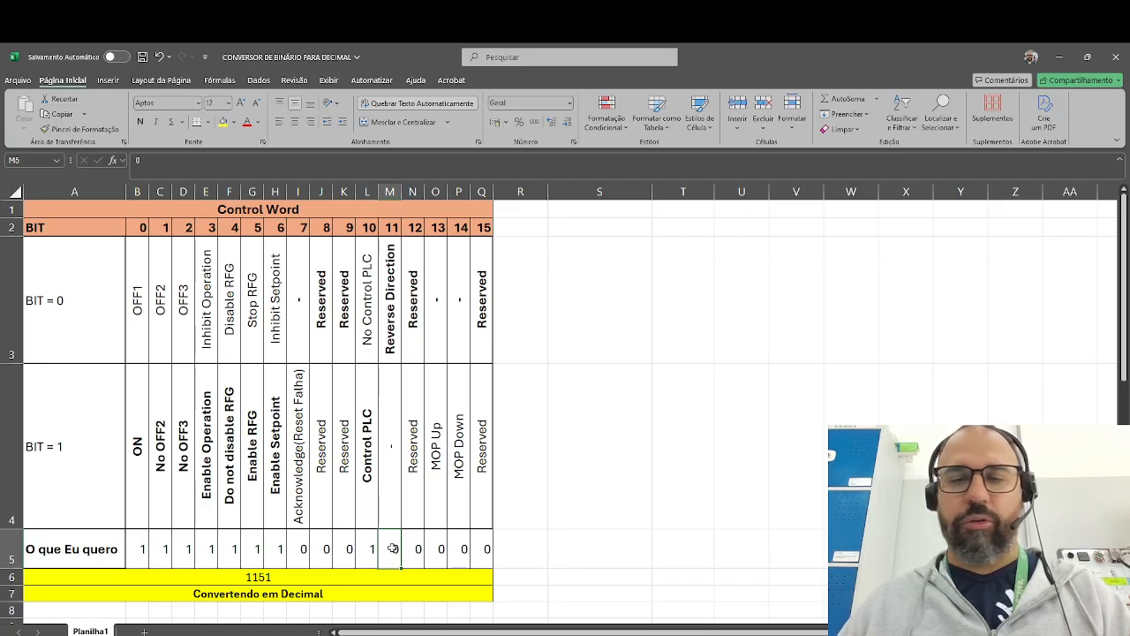
pyautogui.write('1')
pyautogui.press('Return')
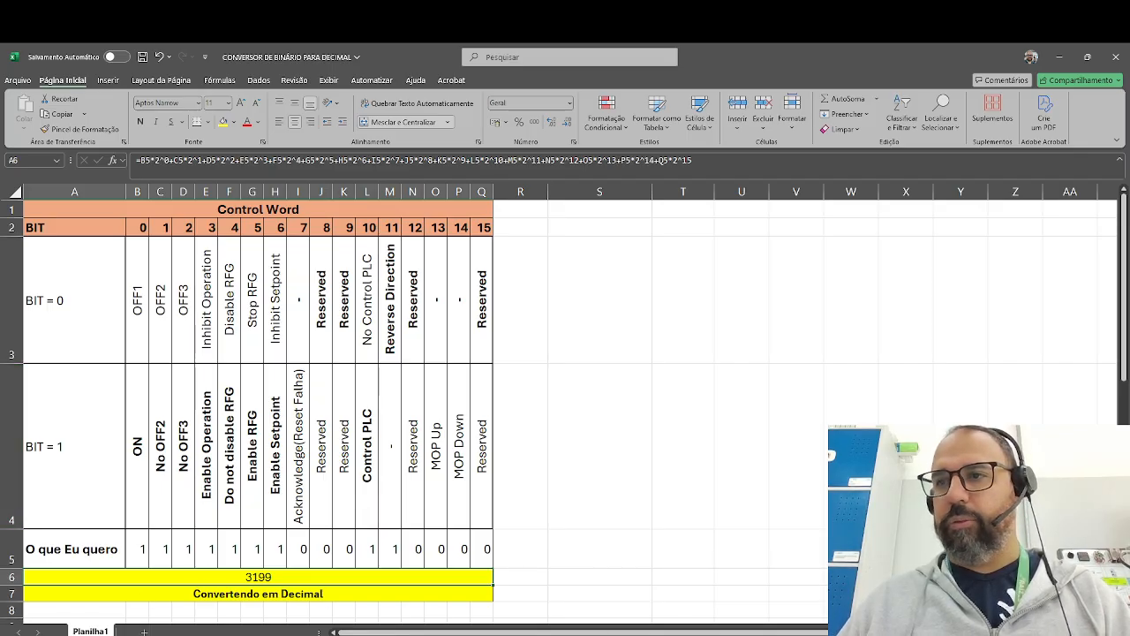
# - Switch back to TIA Portal and set the IN input of the MOVE box in Network 3 to 3199
pyautogui.hotkey('alt', 'Tab')
pyautogui.doubleClick(294, 548)
pyautogui.write('3199')
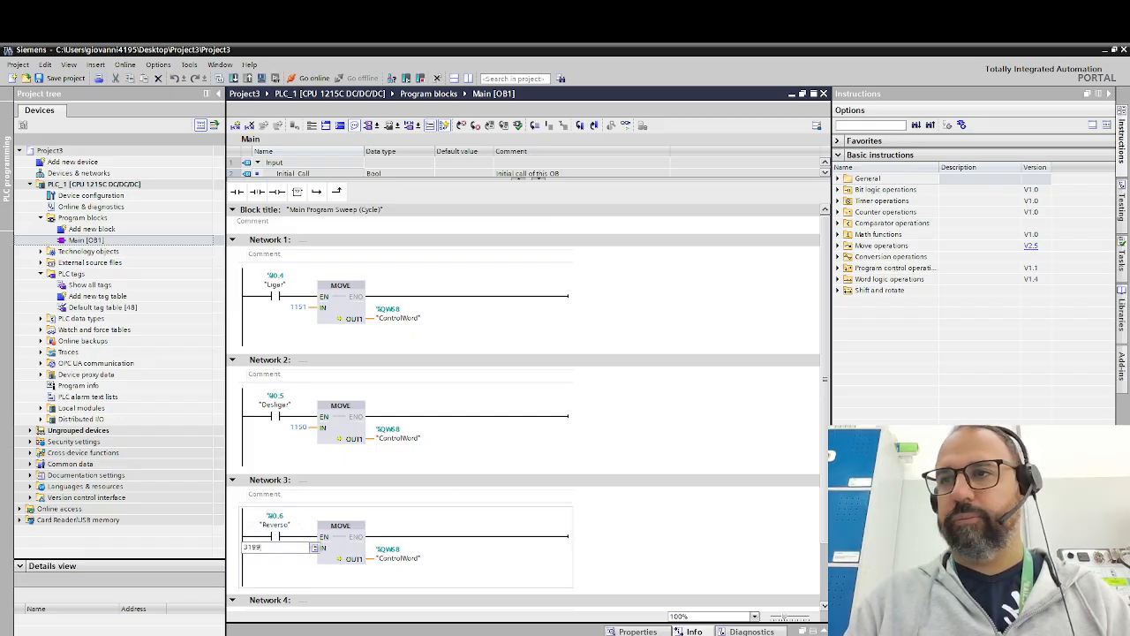
pyautogui.press('Return')
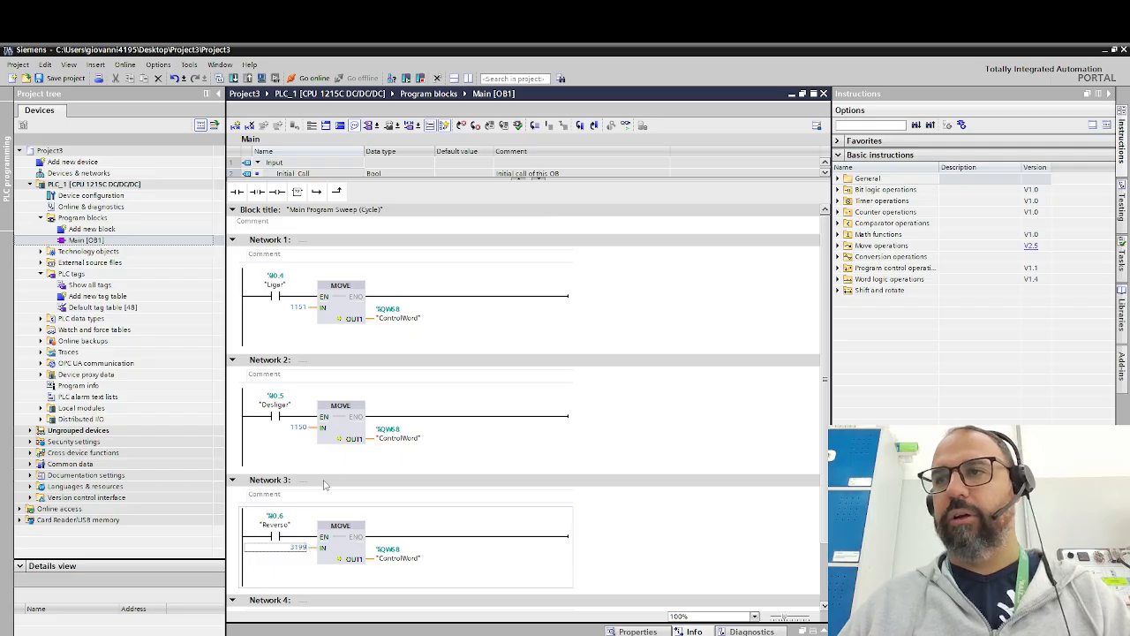
# - Insert two empty boxes in series in Network 4 and assign the NORM_X instruction to the first one
pyautogui.scroll(-2, 325, 484)
pyautogui.click(291, 581)
pyautogui.click(298, 193)
pyautogui.click(298, 193)
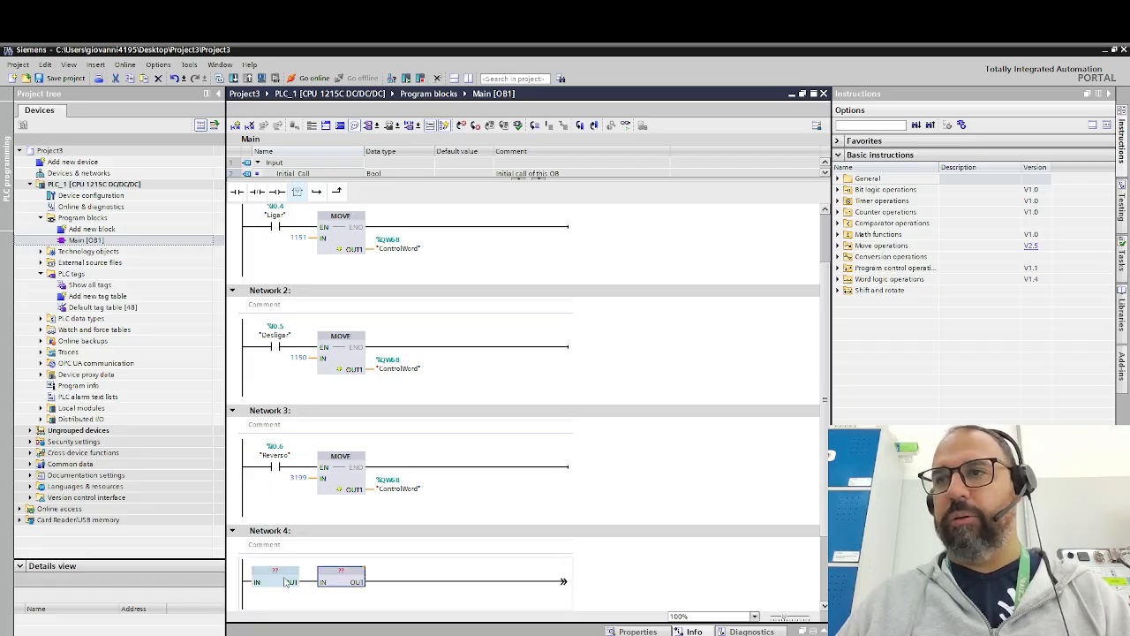
pyautogui.doubleClick(287, 576)
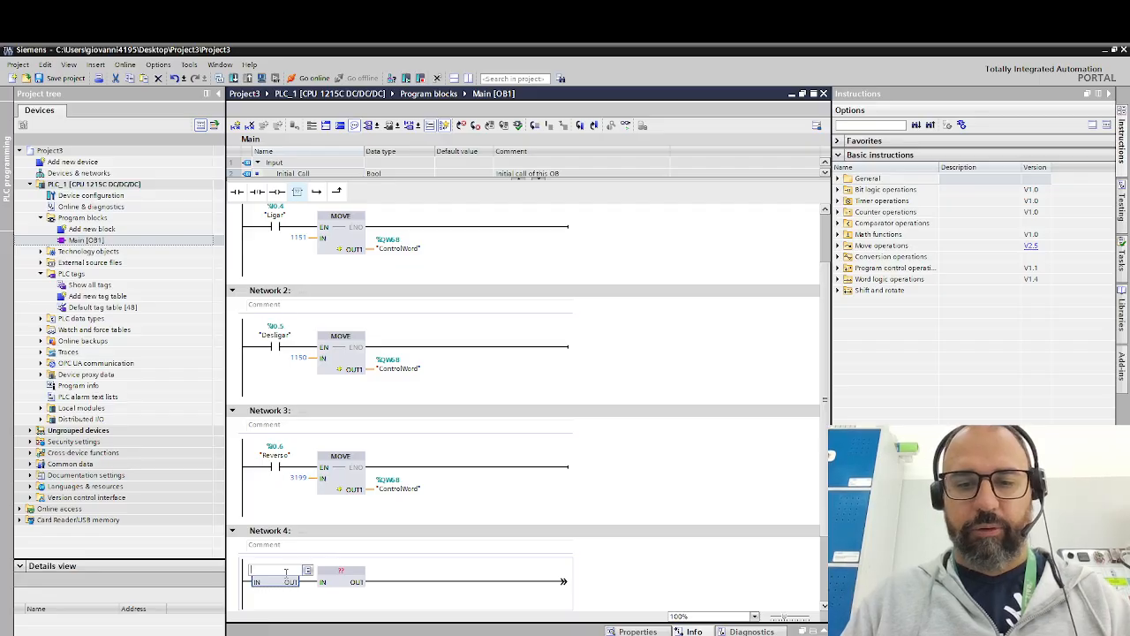
pyautogui.write('NORM_X')
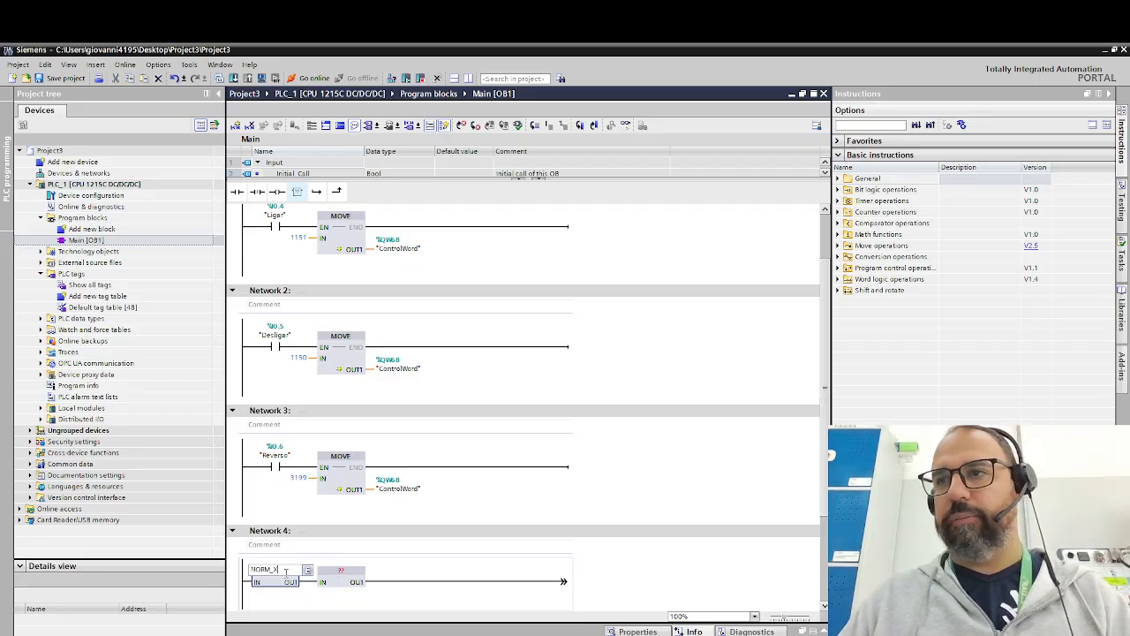
pyautogui.press('Return')
# - Set the data types of the NORM_X box to convert Int to Real
pyautogui.scroll(-2, 285, 578)
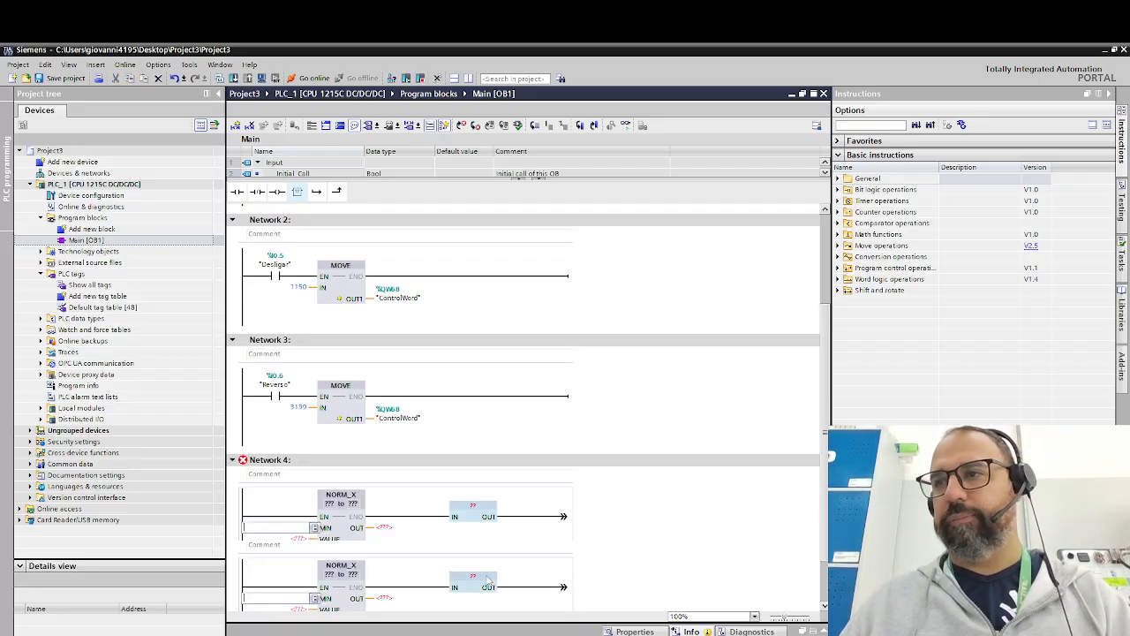
pyautogui.click(335, 505)
pyautogui.click(333, 513)
pyautogui.click(365, 503)
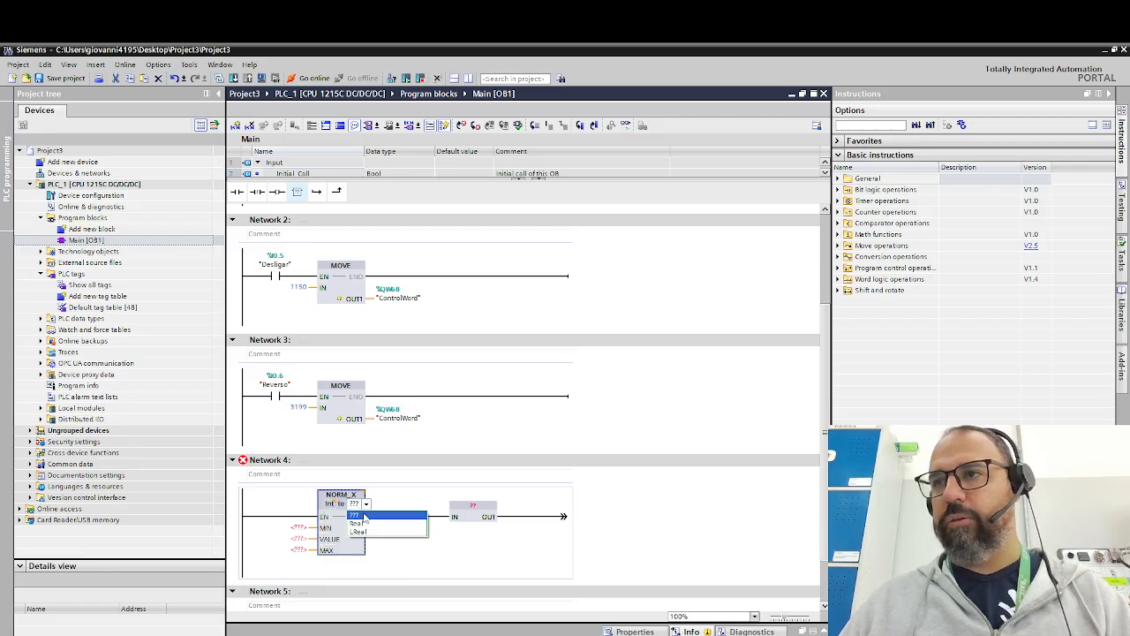
pyautogui.click(357, 524)
# - Assign the SCALE_X instruction to the second box in Network 4 and set its conversion to Real to Int
pyautogui.doubleClick(534, 509)
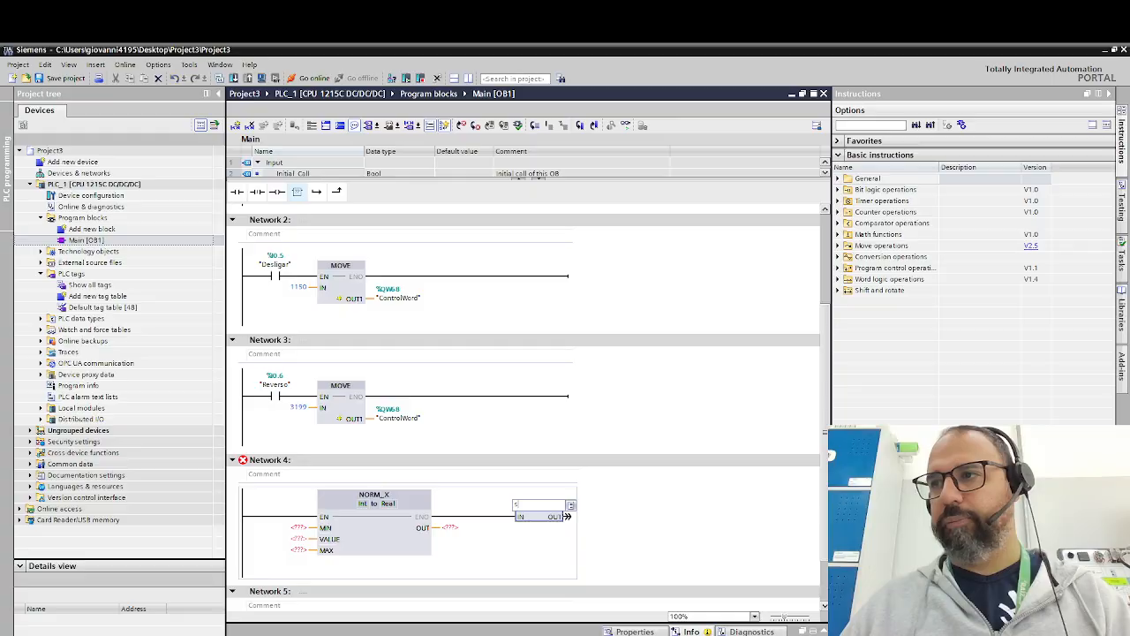
pyautogui.write('sca')
pyautogui.click(541, 518)
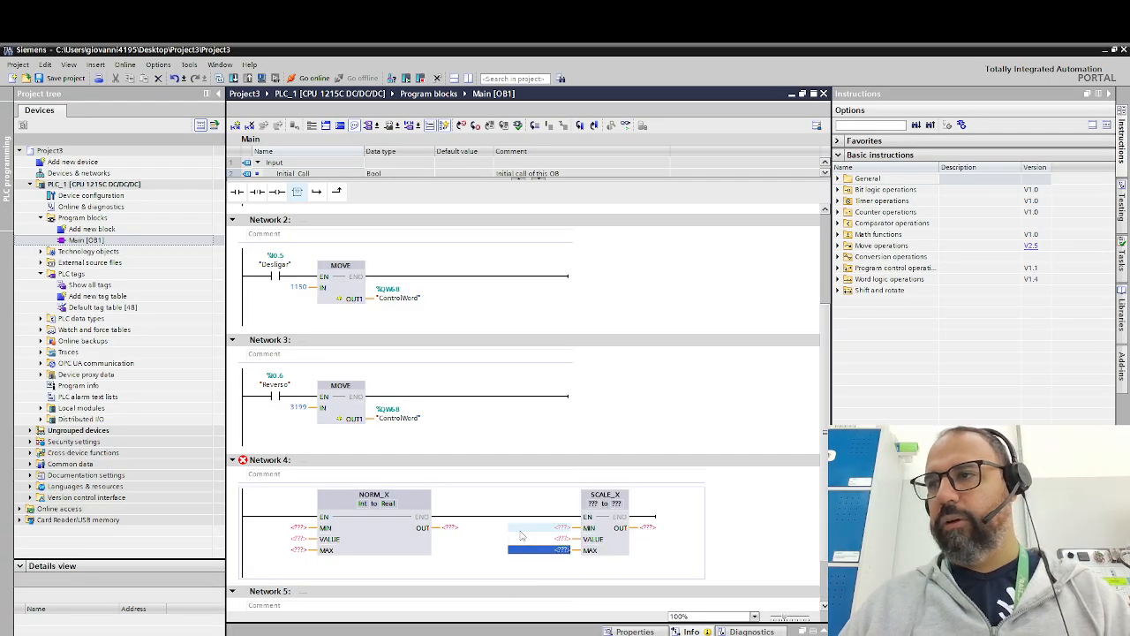
pyautogui.click(595, 505)
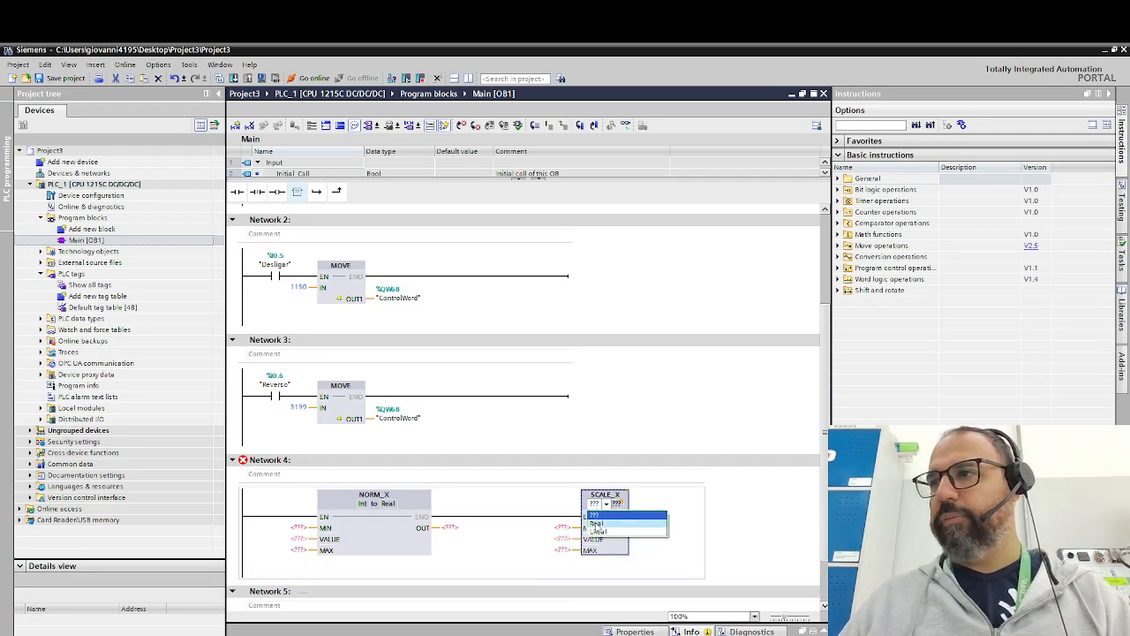
pyautogui.click(598, 527)
pyautogui.click(653, 506)
pyautogui.click(656, 528)
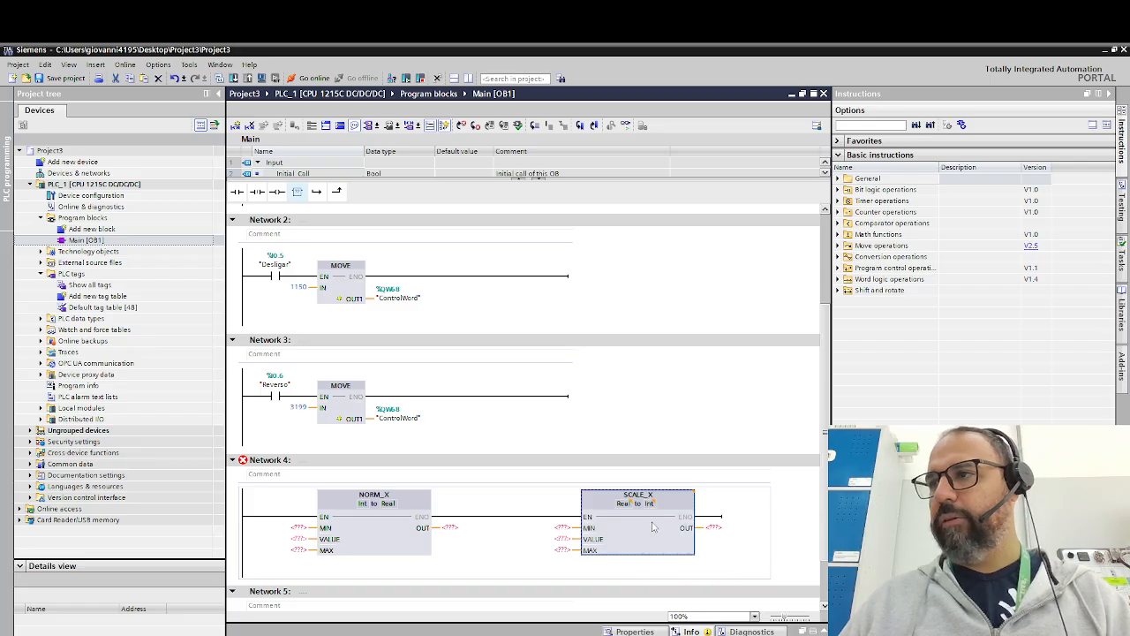
# - Set the MIN input of the NORM_X box to 0 and its MAX input to 100
pyautogui.click(298, 527)
pyautogui.write('0')
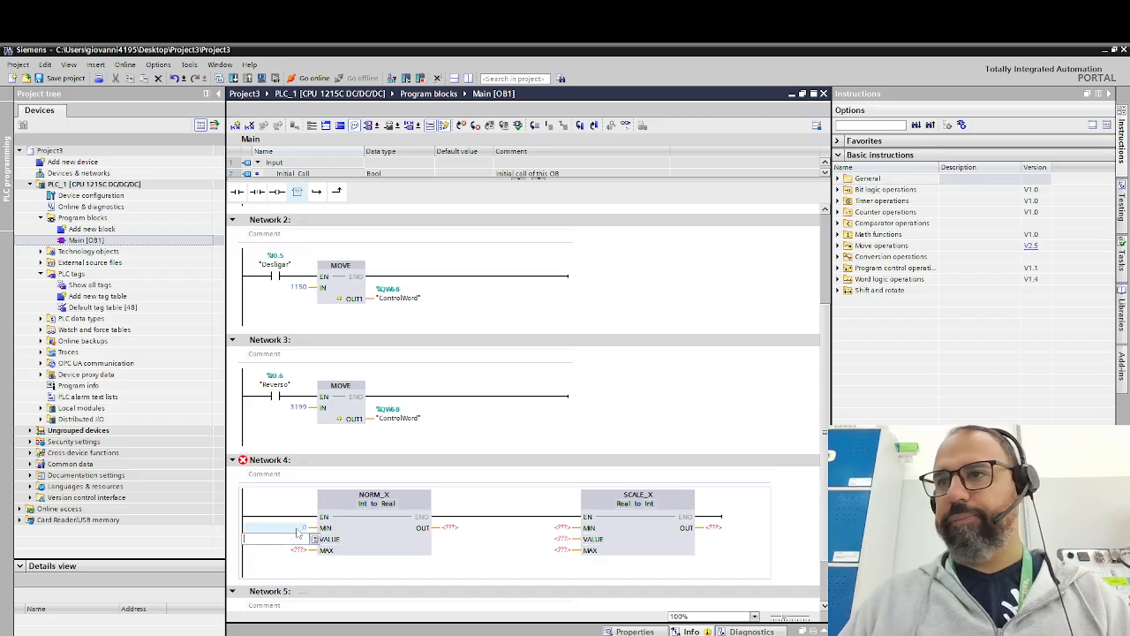
pyautogui.click(299, 550)
pyautogui.write('100')
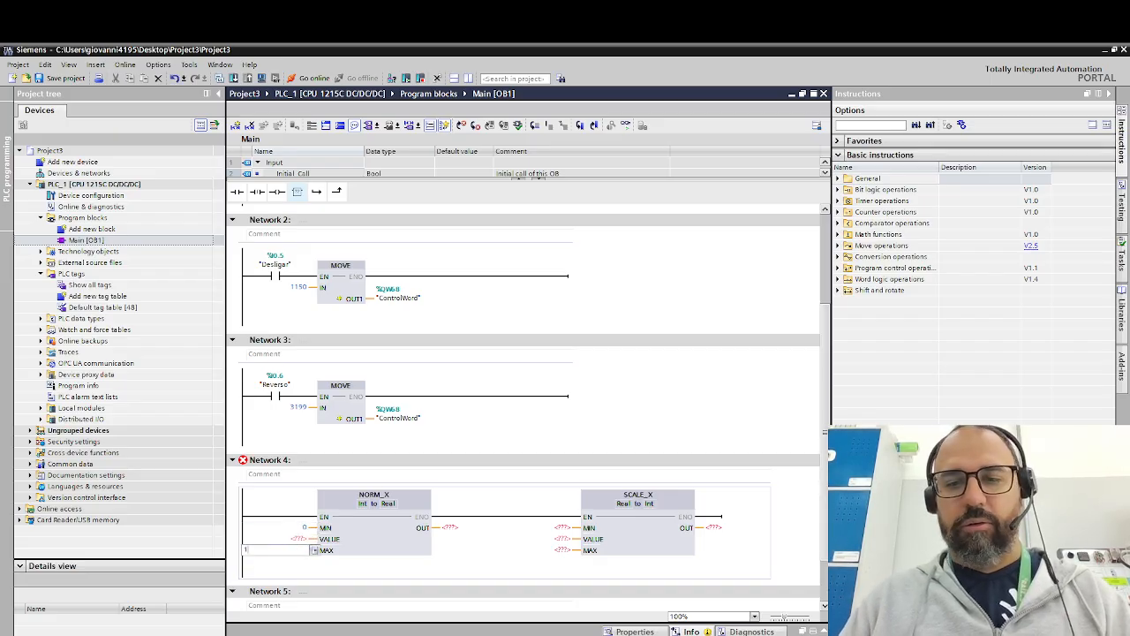
pyautogui.click(298, 539)
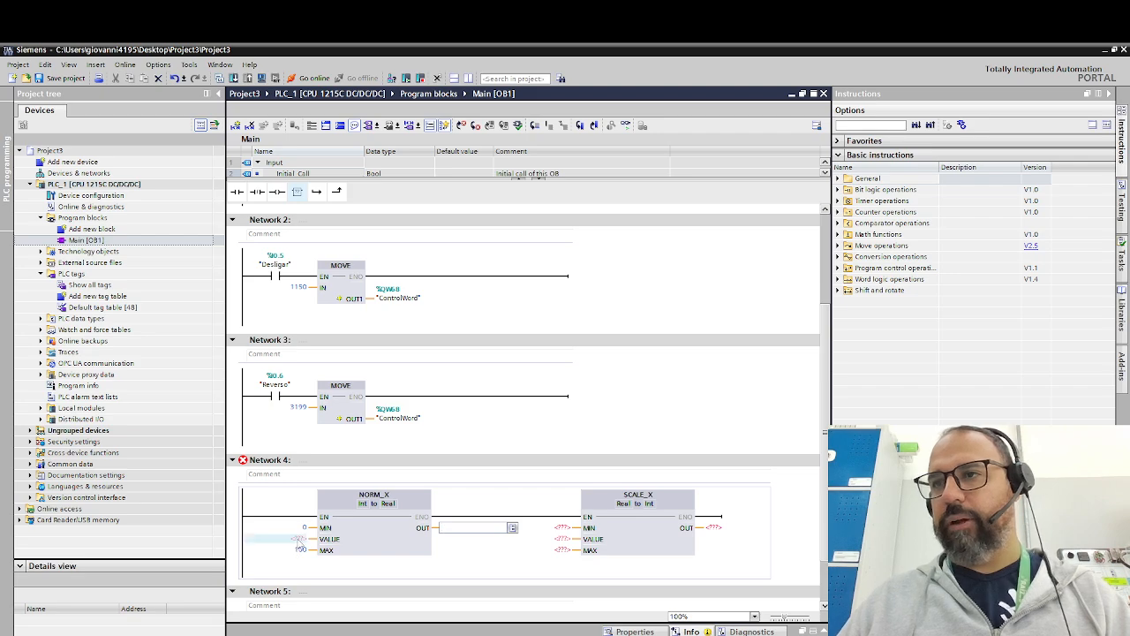
pyautogui.press('BackSpace')
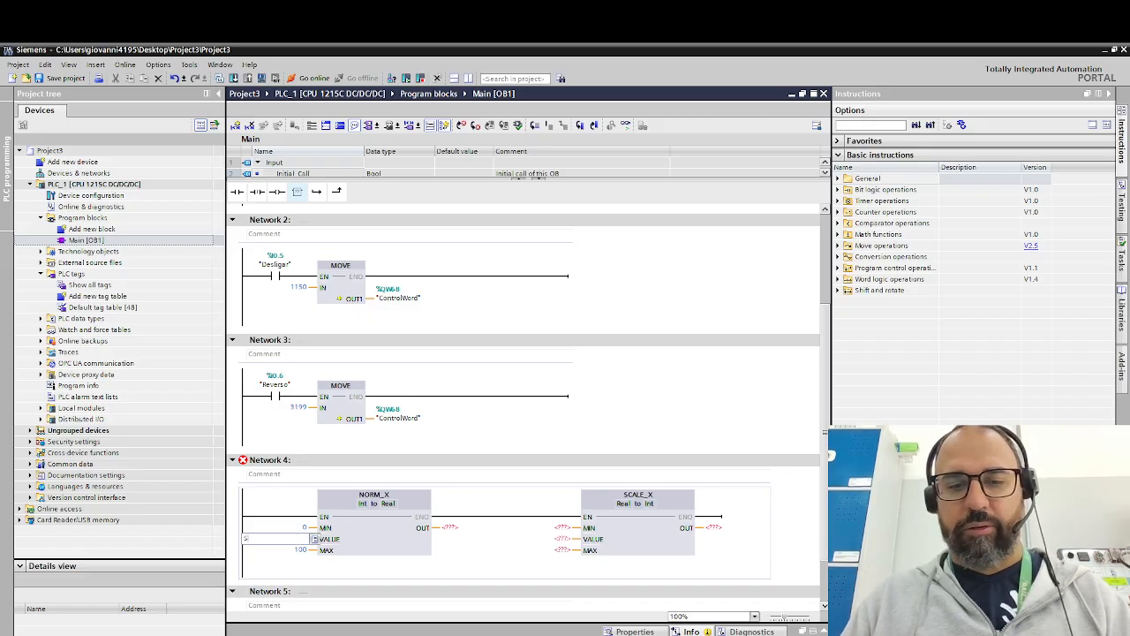
pyautogui.write('Set')
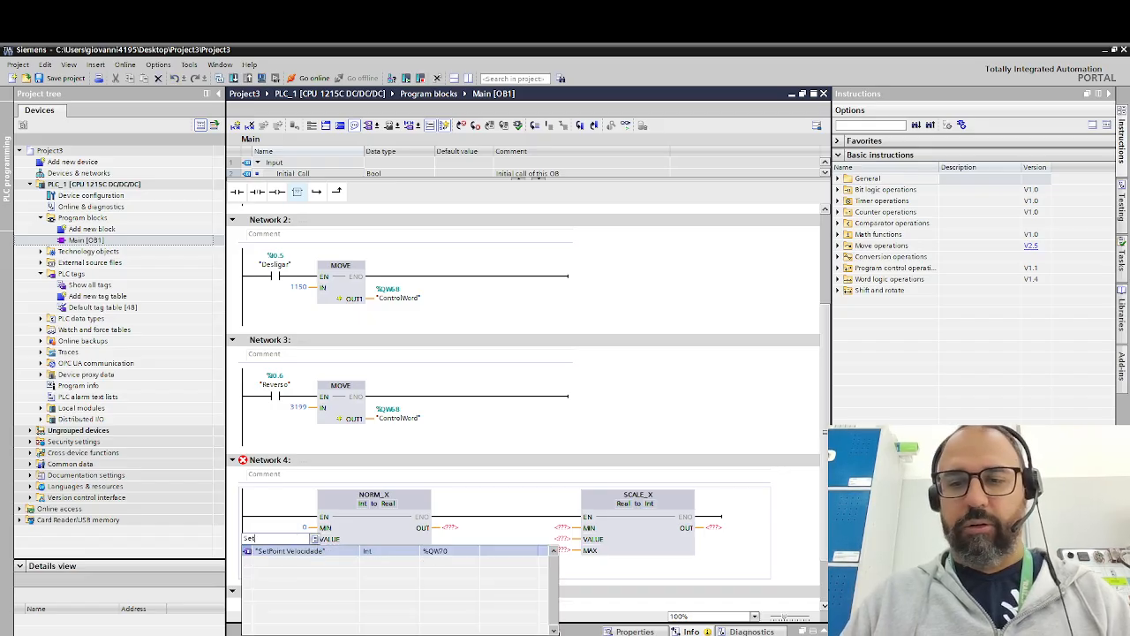
pyautogui.write('Point')
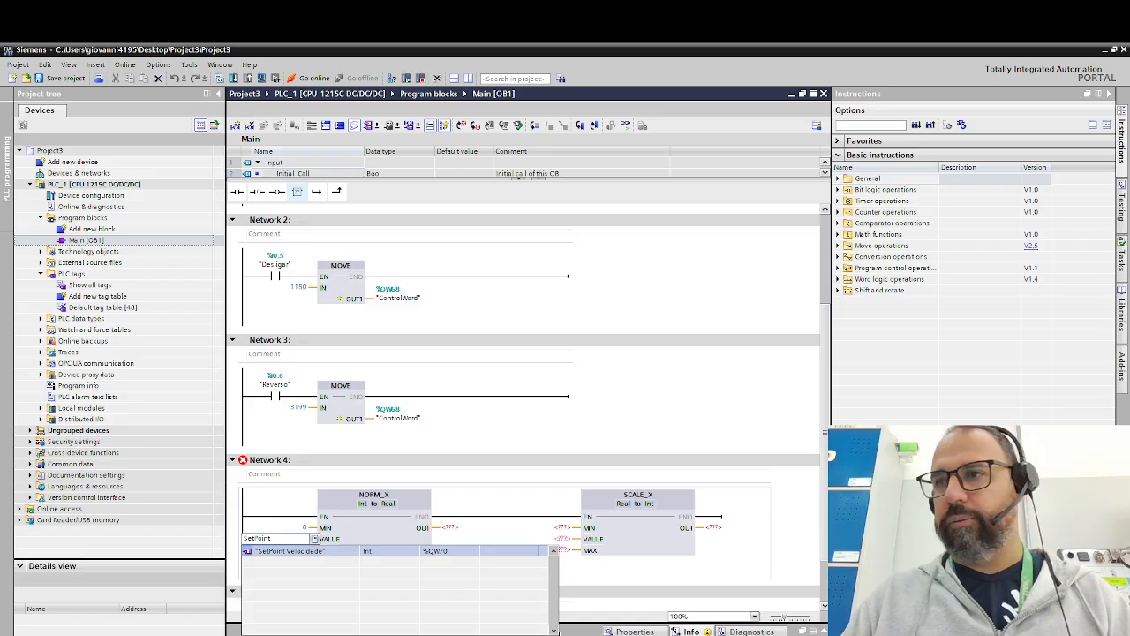
pyautogui.press('Return')
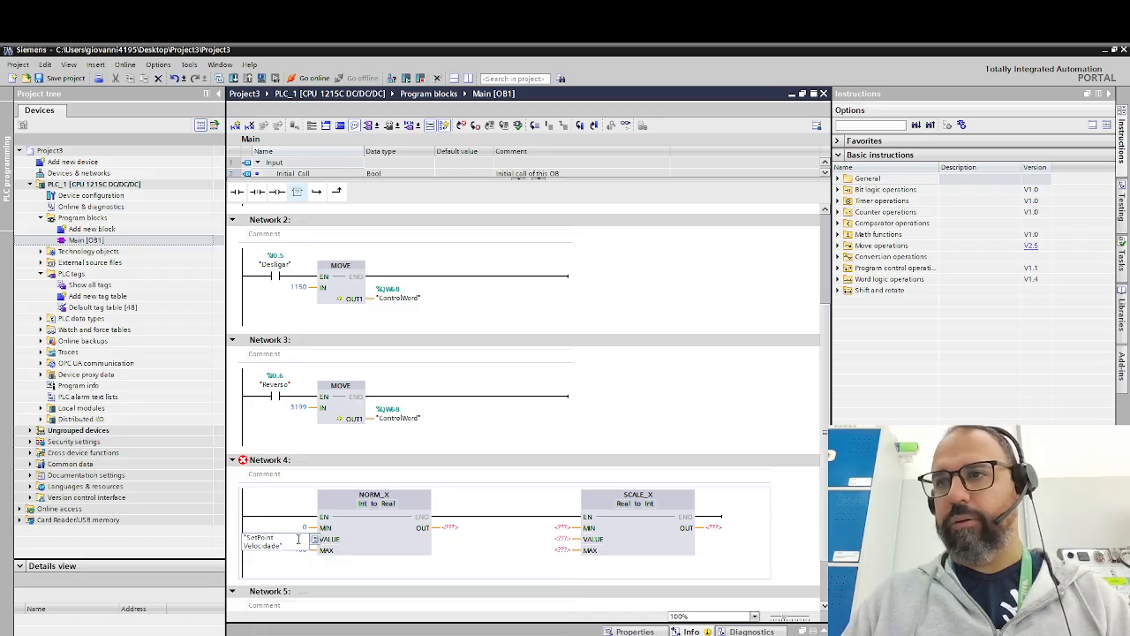
pyautogui.press('BackSpace')
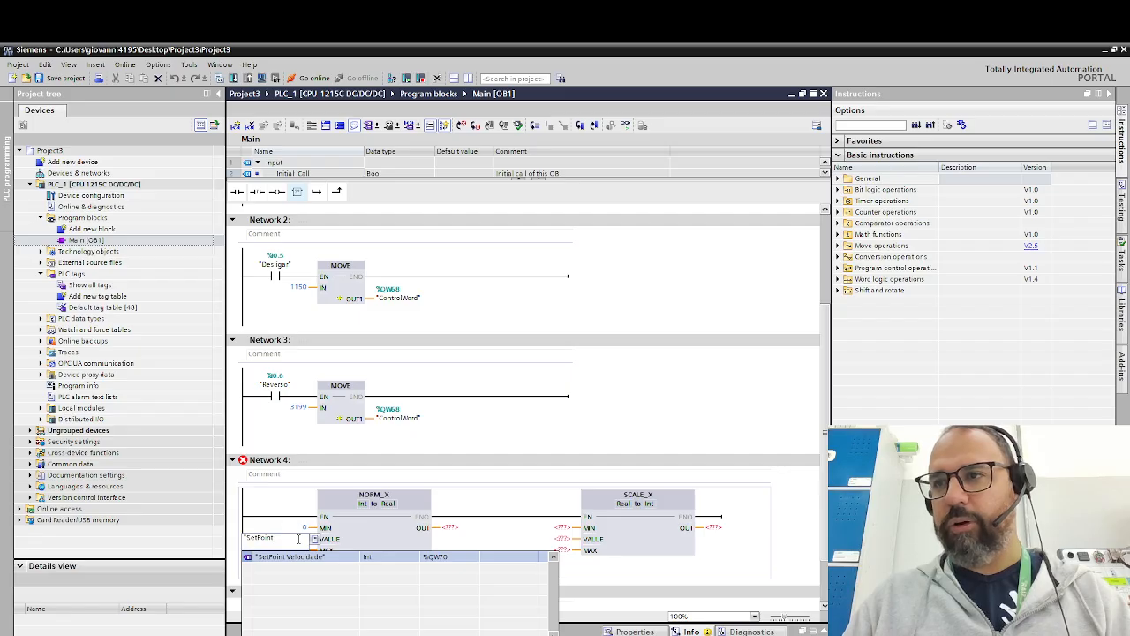
pyautogui.press('Return')
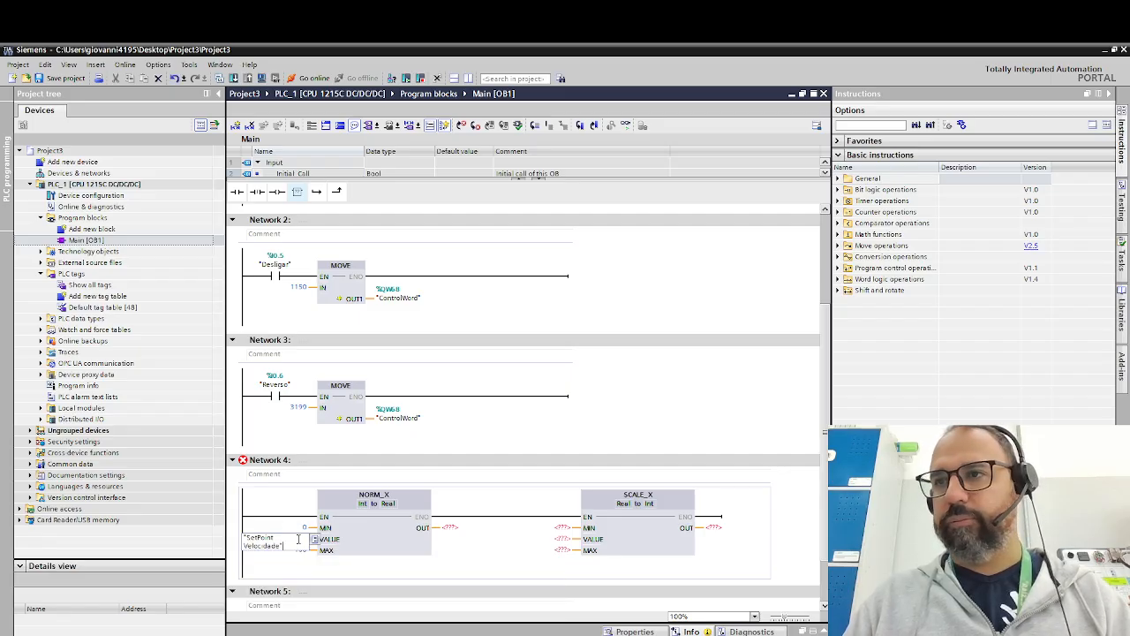
pyautogui.press('BackSpace')
pyautogui.press('BackSpace')
pyautogui.press('BackSpace')
pyautogui.press('BackSpace')
pyautogui.press('BackSpace')
# - Enter SP at the VALUE input of the NORM_X box and define it as an Int tag in Global Memory
pyautogui.write('SP')
pyautogui.press('Return')
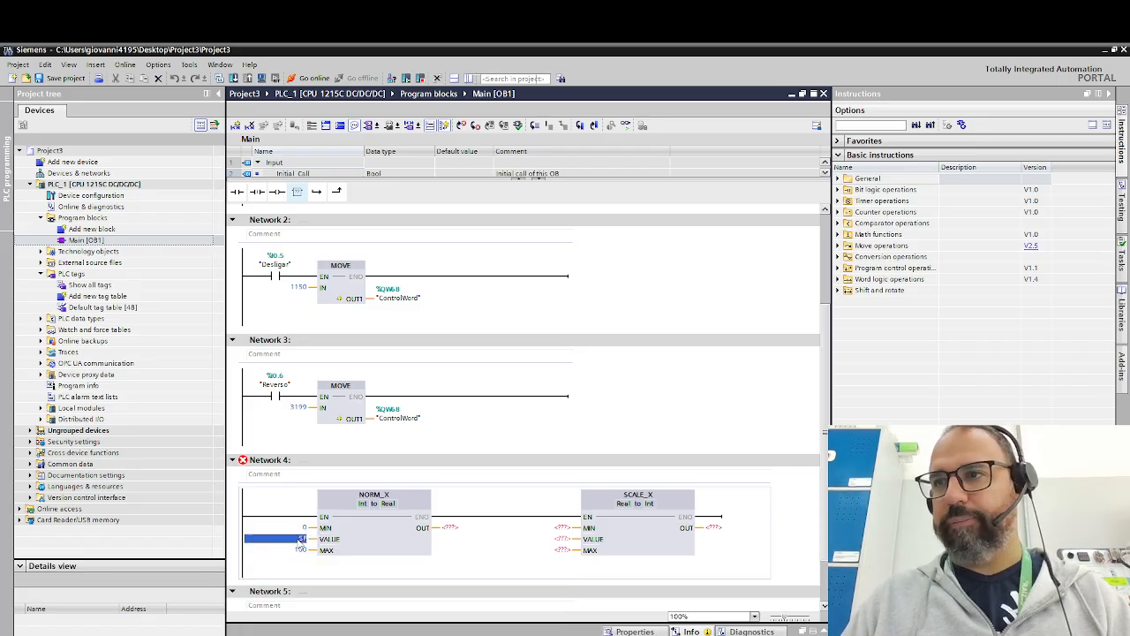
pyautogui.rightClick(300, 539)
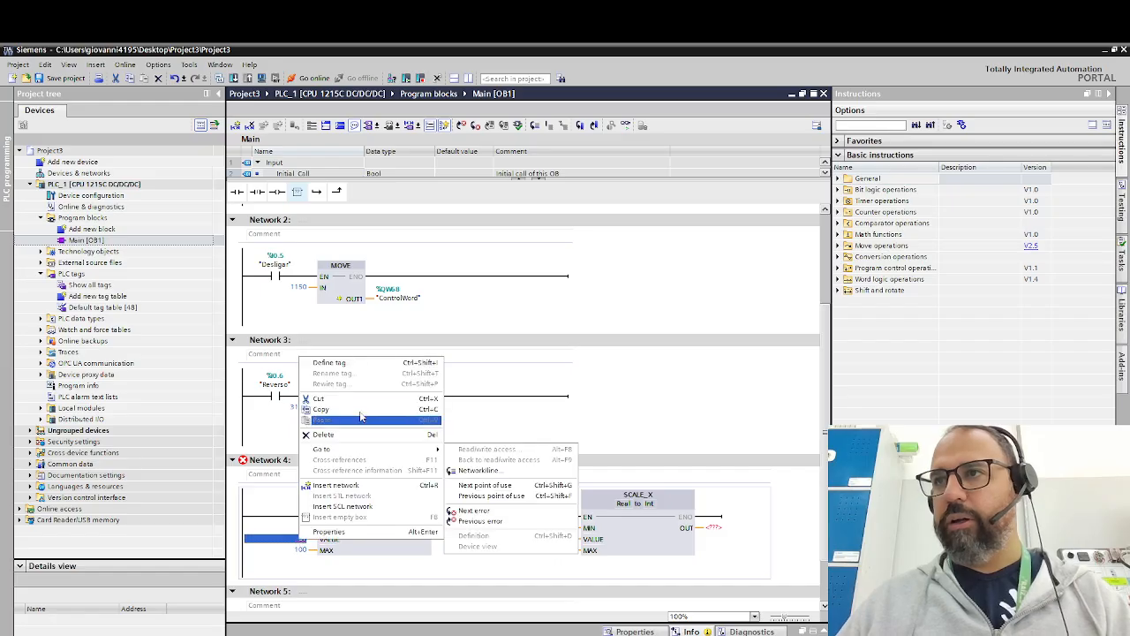
pyautogui.click(369, 363)
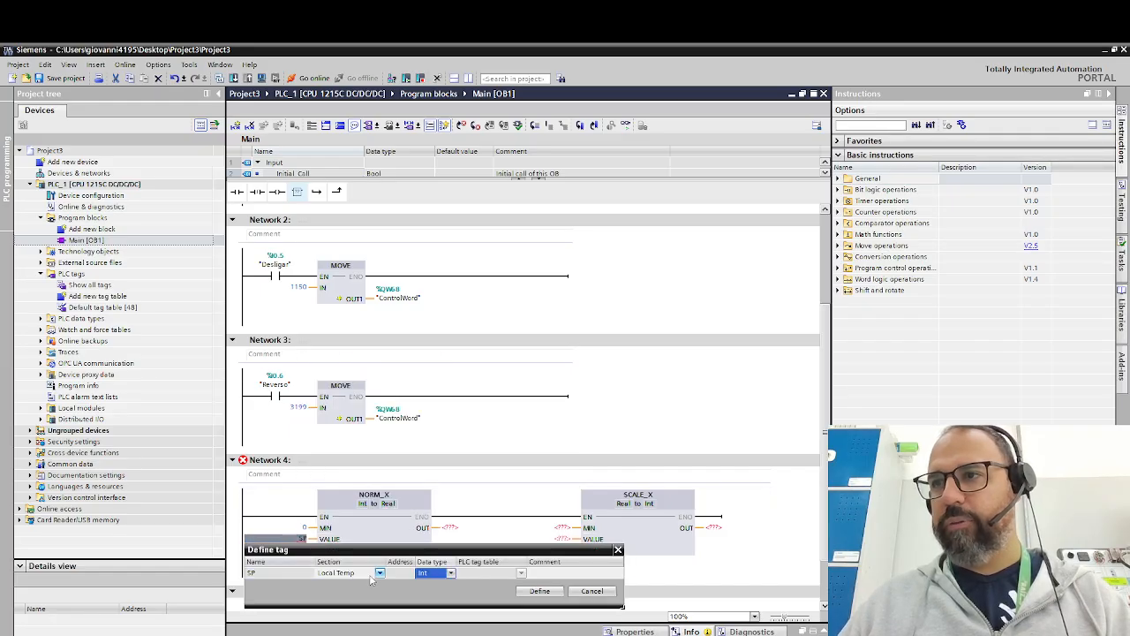
pyautogui.click(374, 576)
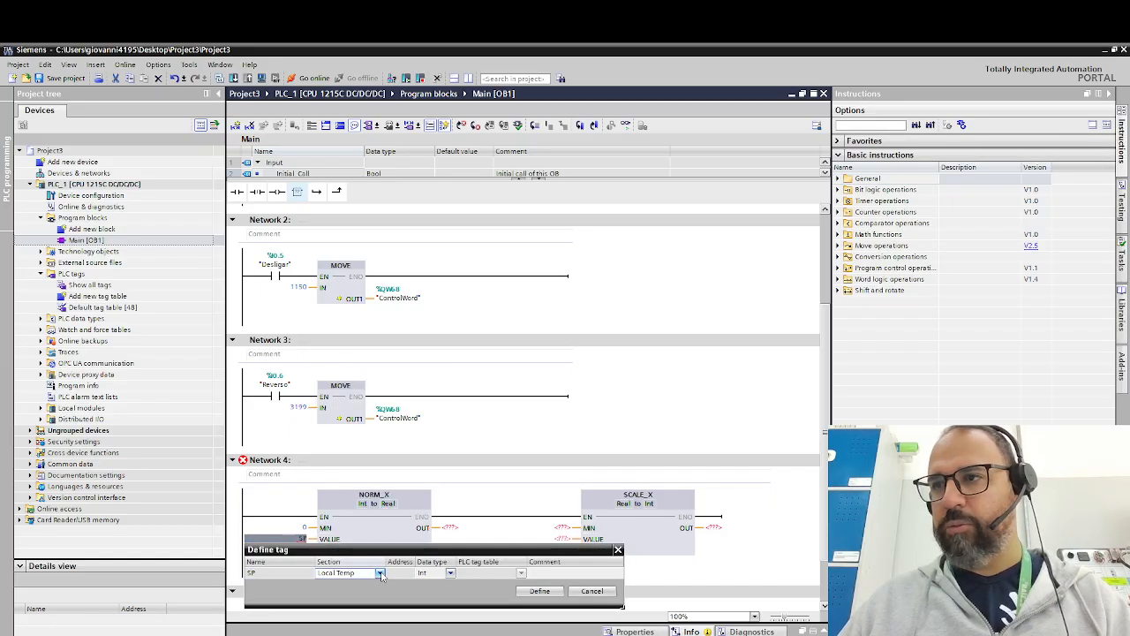
pyautogui.click(381, 575)
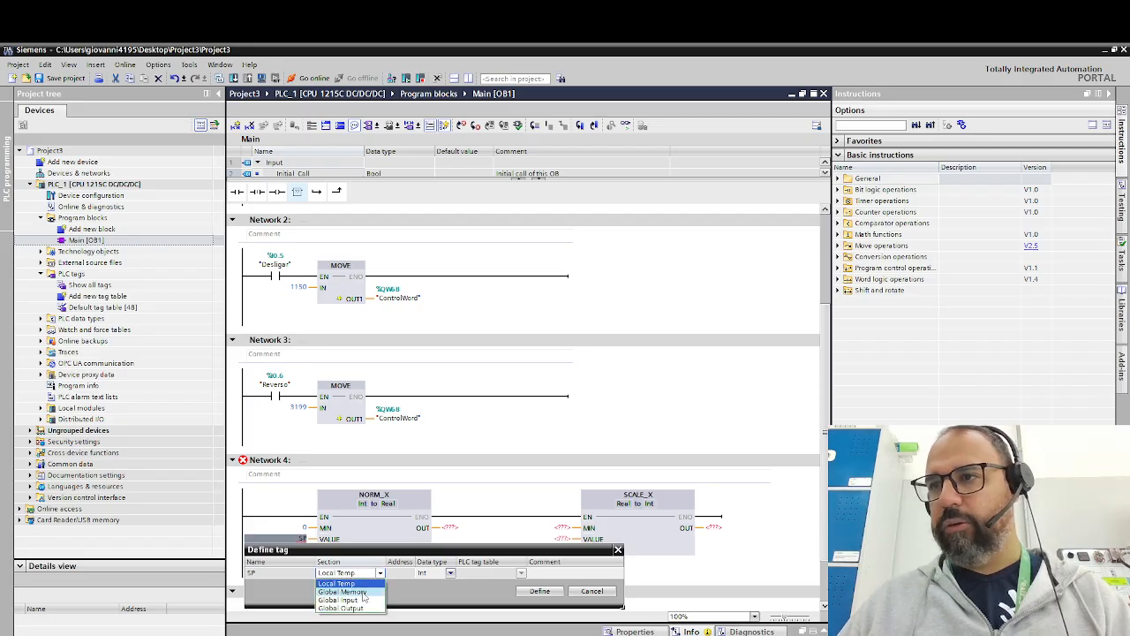
pyautogui.click(363, 594)
pyautogui.click(539, 591)
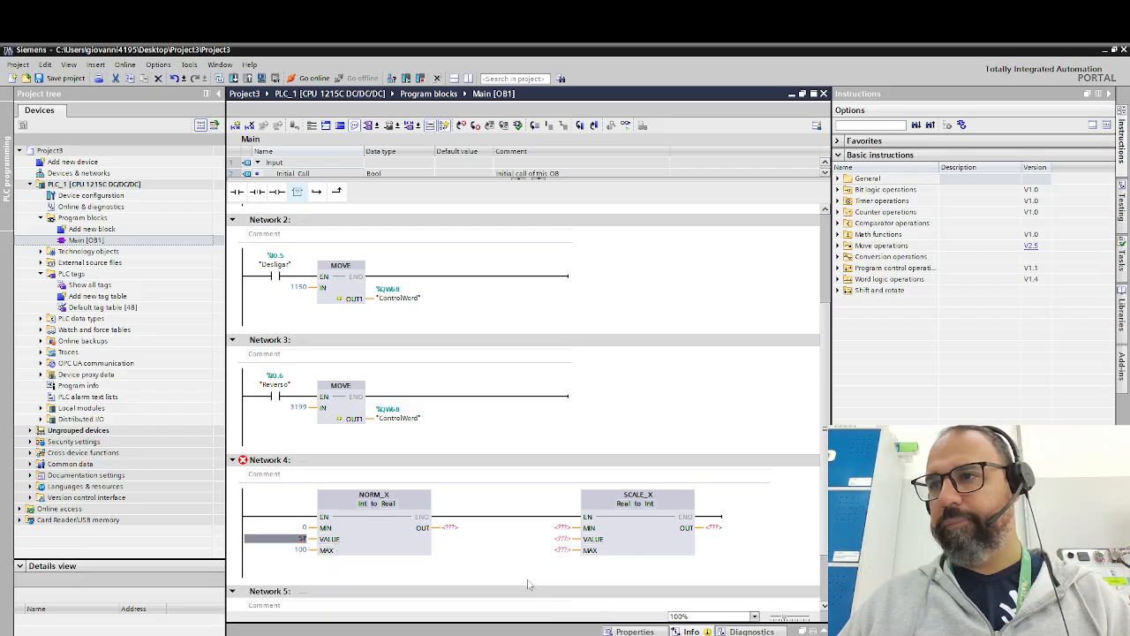
# - Enter norm1 at the OUT output of the NORM_X box and define it as a Real tag in Local Temp
pyautogui.click(449, 527)
pyautogui.write('norm')
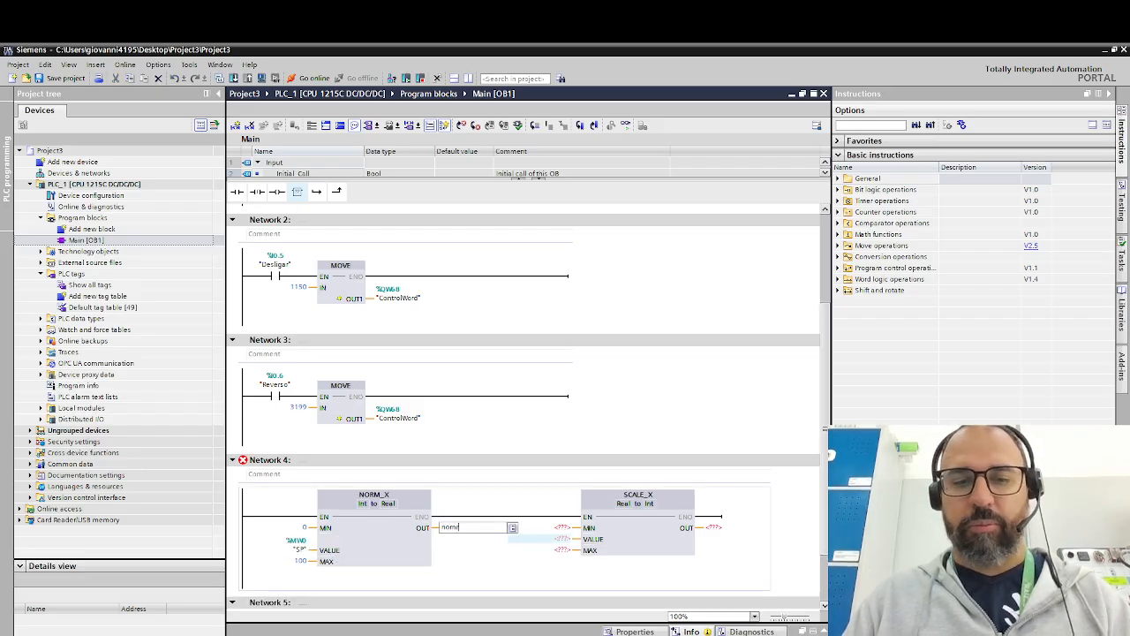
pyautogui.write('1')
pyautogui.press('Return')
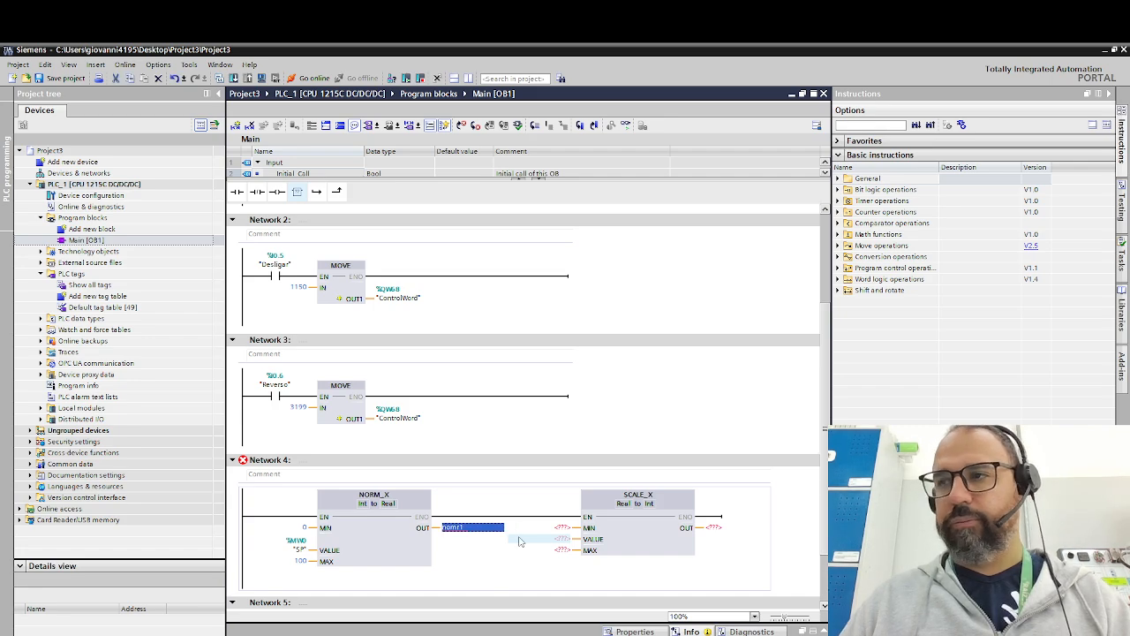
pyautogui.doubleClick(475, 527)
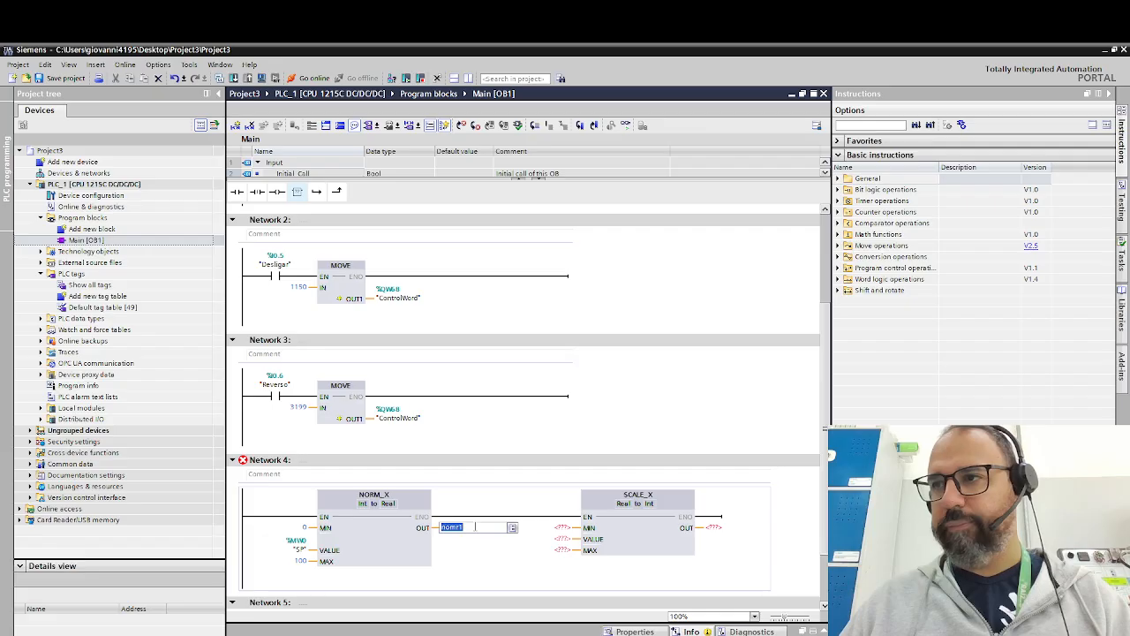
pyautogui.write('norm1')
pyautogui.press('Return')
pyautogui.rightClick(477, 528)
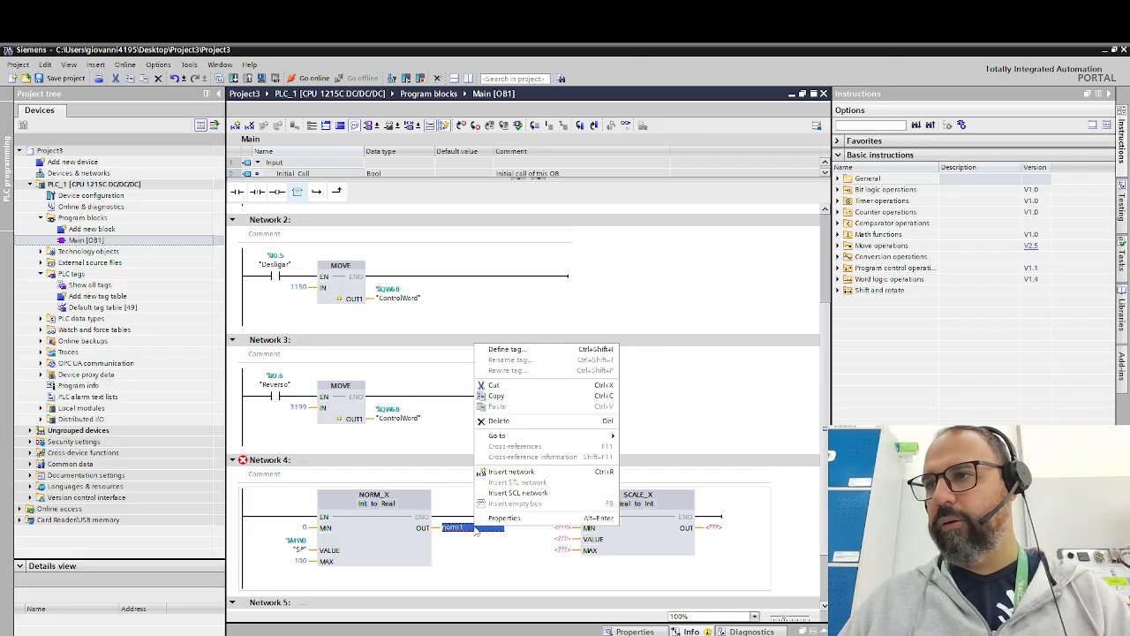
pyautogui.click(525, 352)
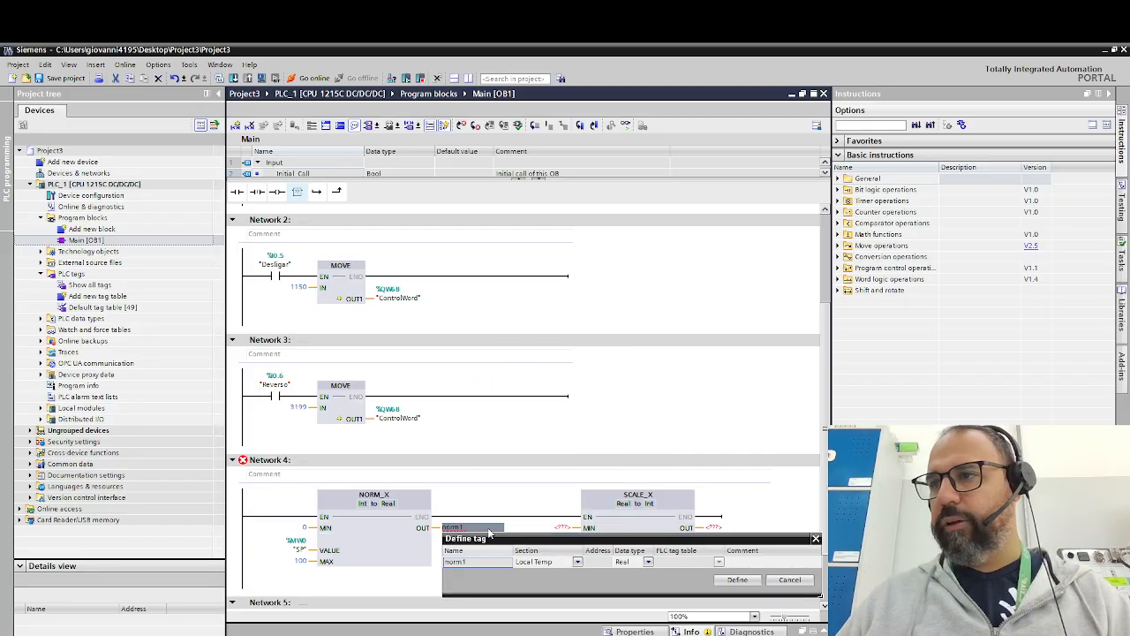
pyautogui.click(737, 579)
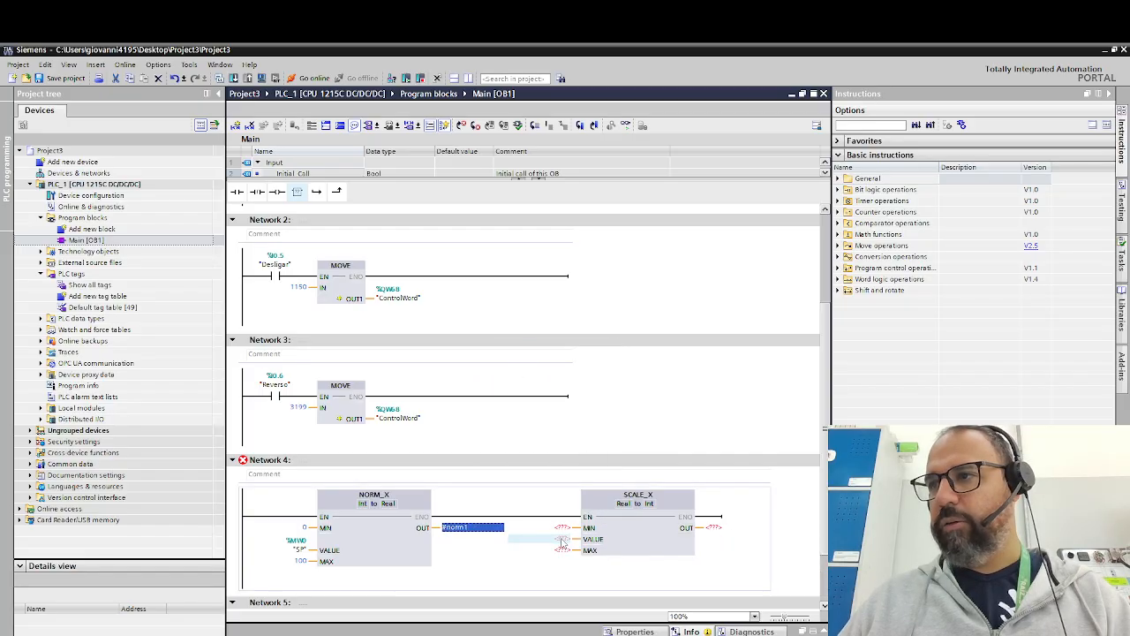
# - Assign the #norm1 tag to the VALUE input of the SCALE_X box in Network 4
pyautogui.click(562, 540)
pyautogui.write('n')
pyautogui.press('Return')
pyautogui.press('Return')
# - Set the MIN input of the SCALE_X box to 0 and its MAX input to 16384
pyautogui.click(559, 527)
pyautogui.write('0')
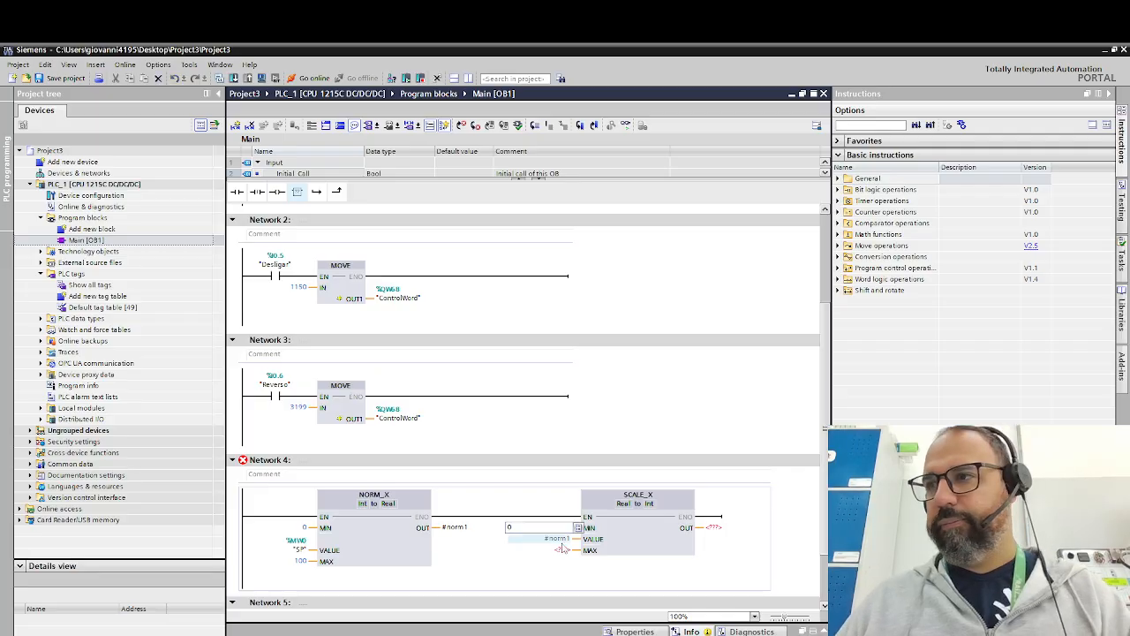
pyautogui.press('Return')
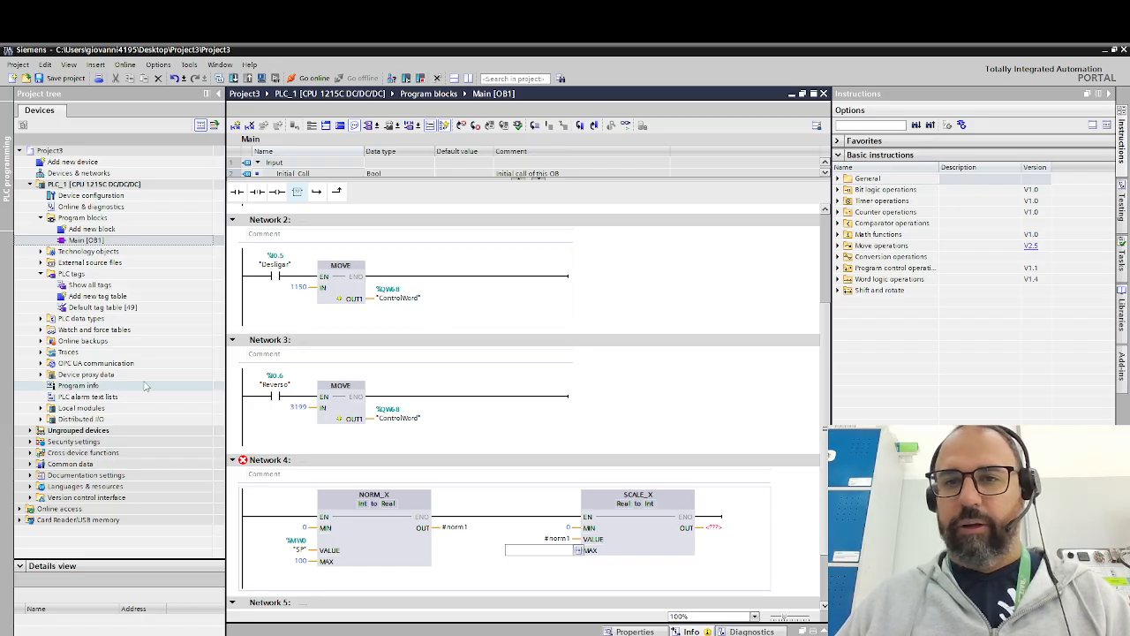
pyautogui.write('163')
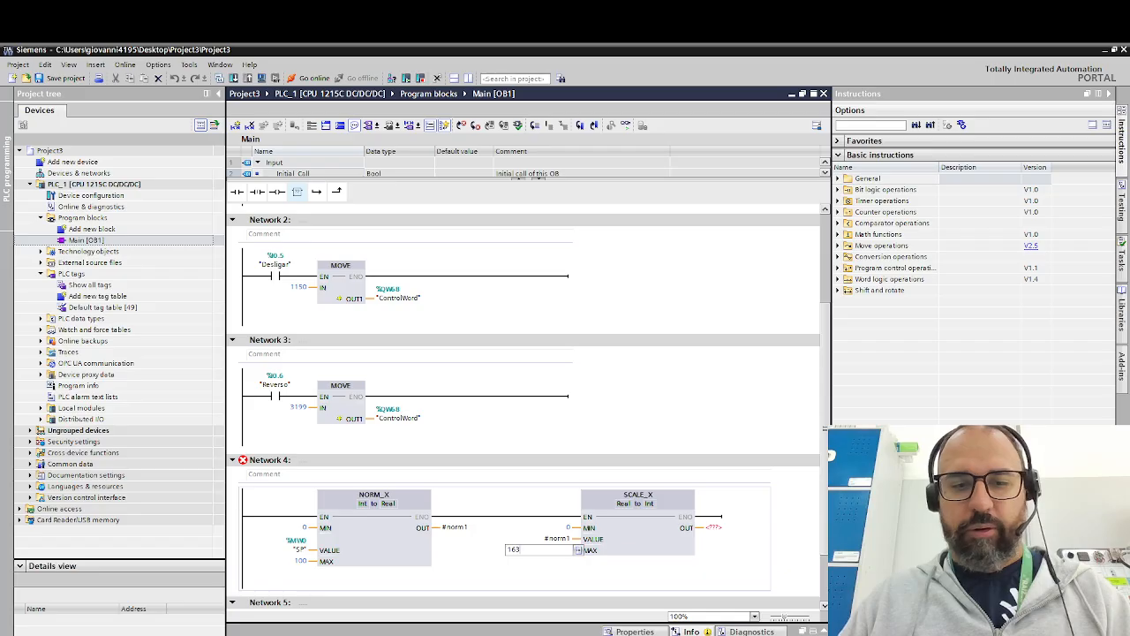
pyautogui.write('84')
pyautogui.press('Return')
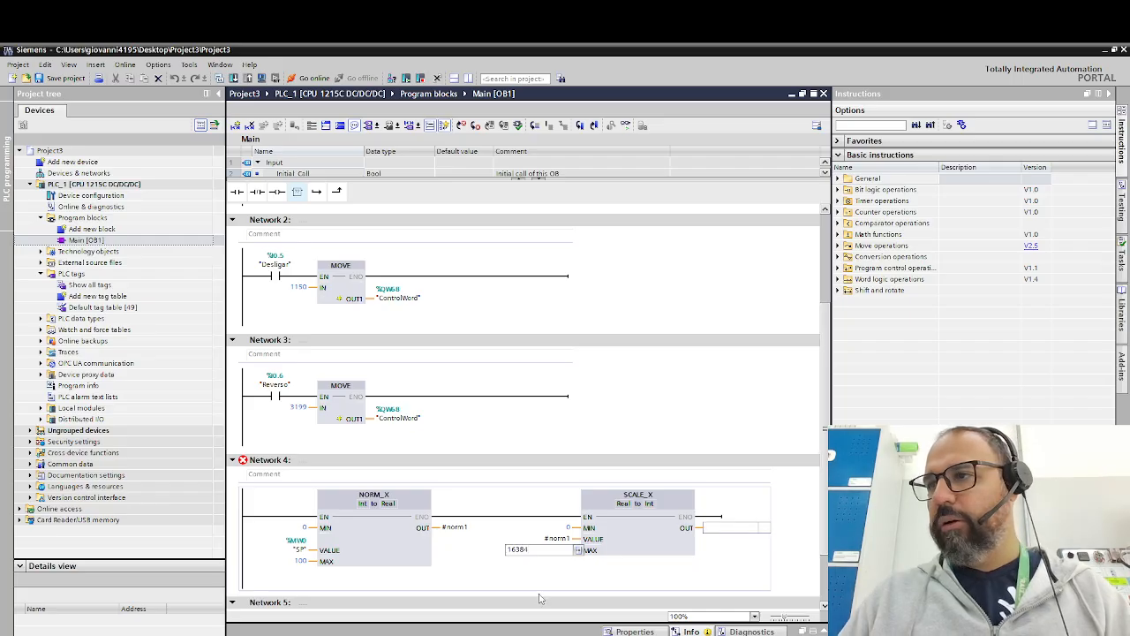
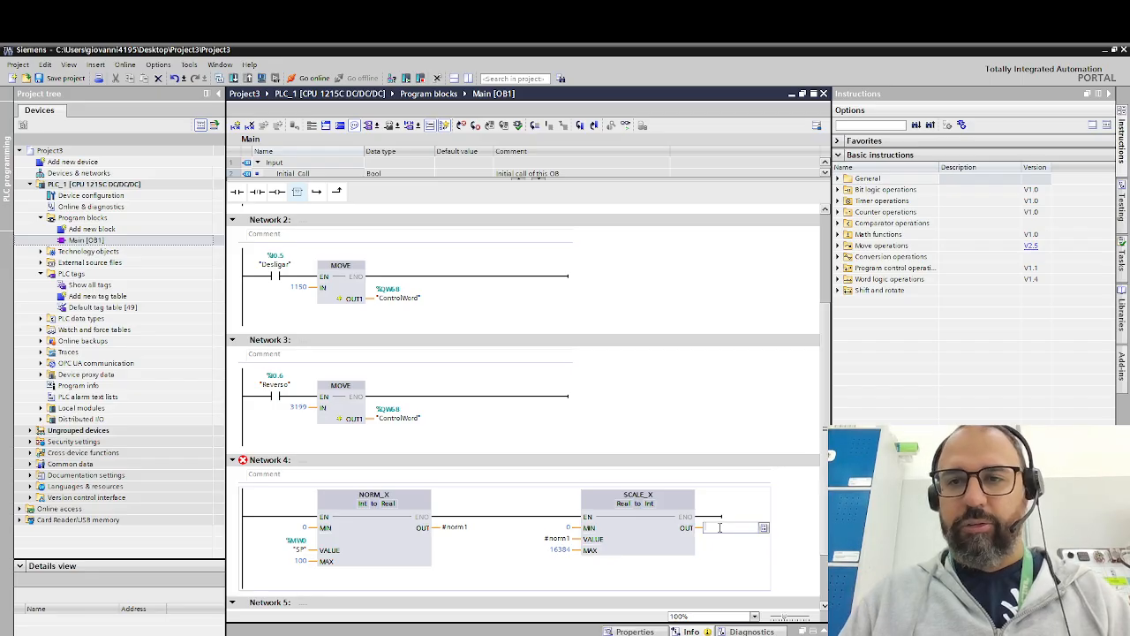
# - Assign the "SetPoint Velocidade" tag to the OUT output of the SCALE_X box in Network 4
pyautogui.write('"SetPoint Velocidade"')
pyautogui.press('Return')
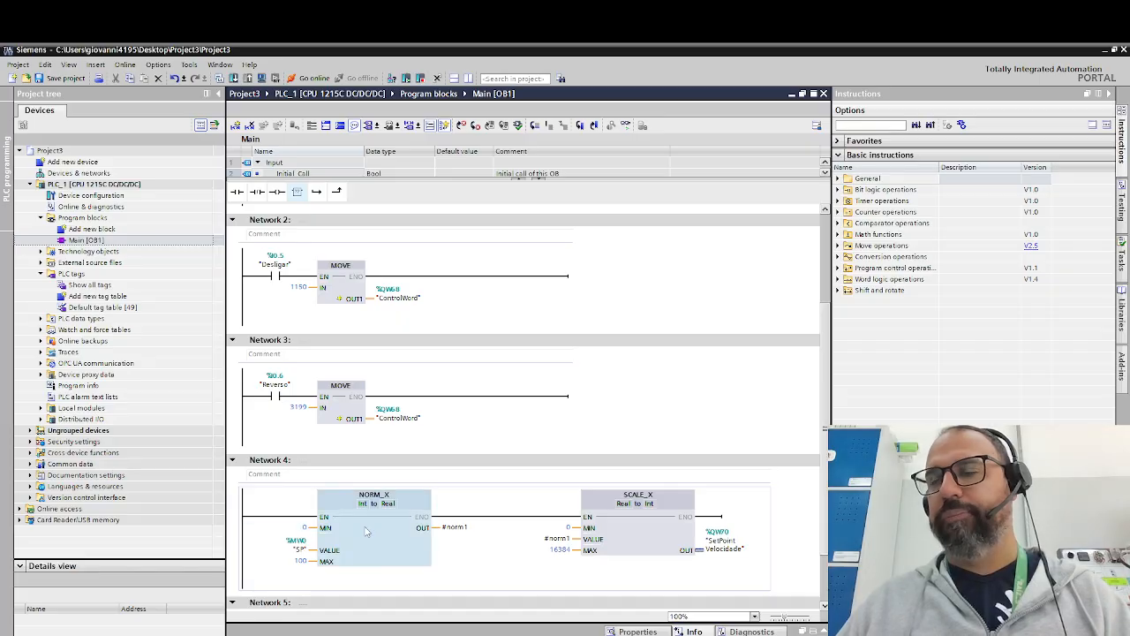
pyautogui.scroll(-3, 363, 521)
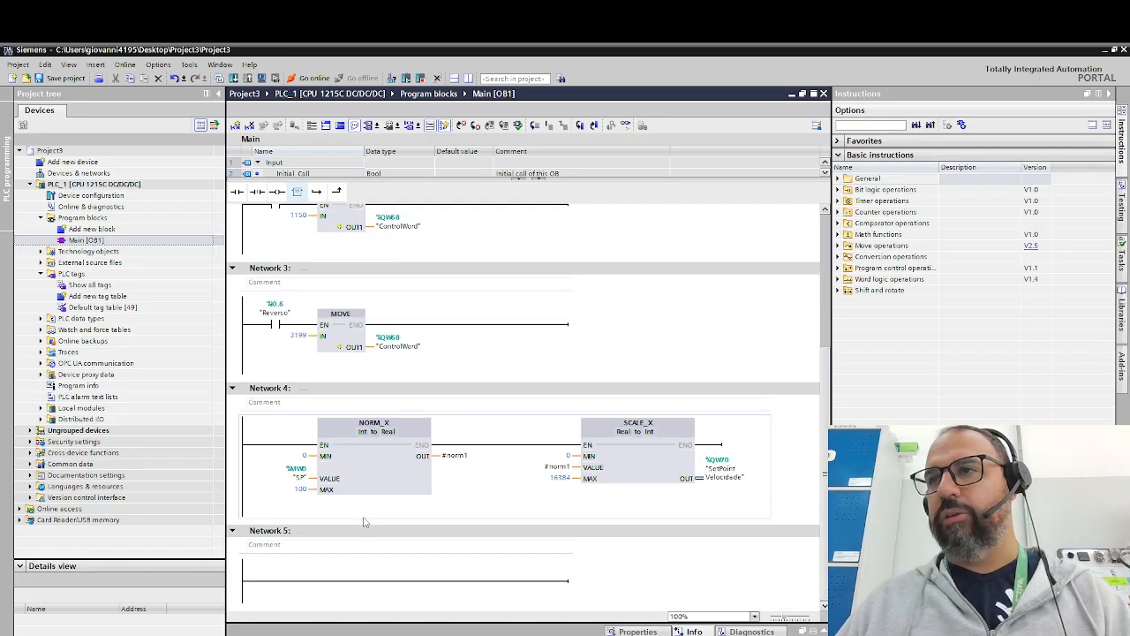
# - Insert two empty boxes in series on the rung of Network 5
pyautogui.click(314, 582)
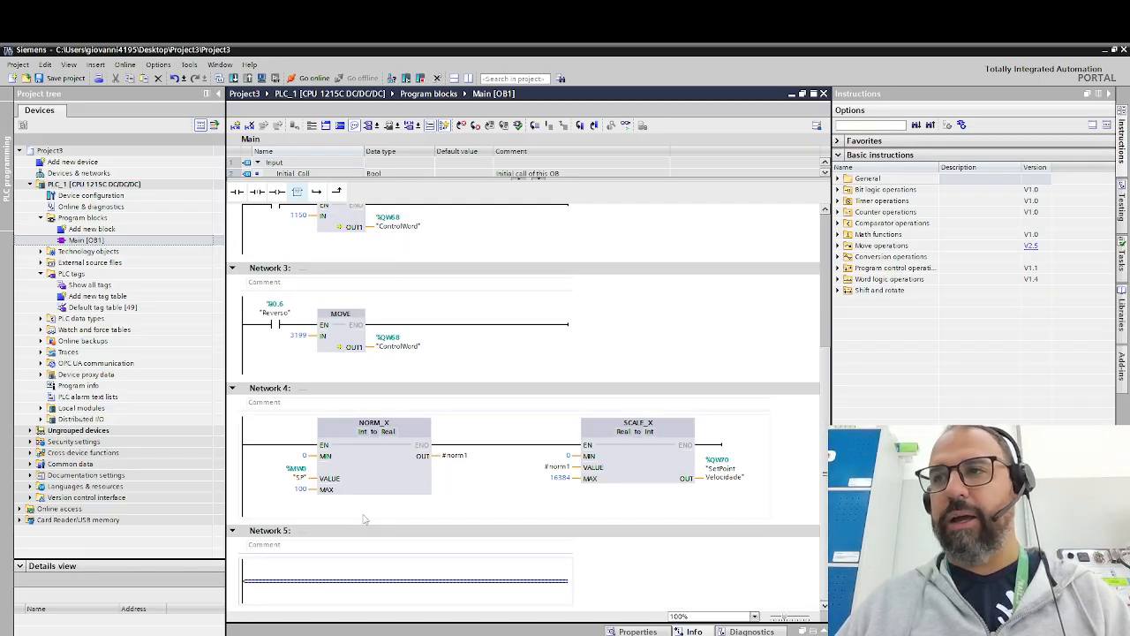
pyautogui.moveTo(297, 192)
pyautogui.mouseDown()
pyautogui.moveTo(316, 213)
pyautogui.moveTo(308, 207)
pyautogui.mouseUp()
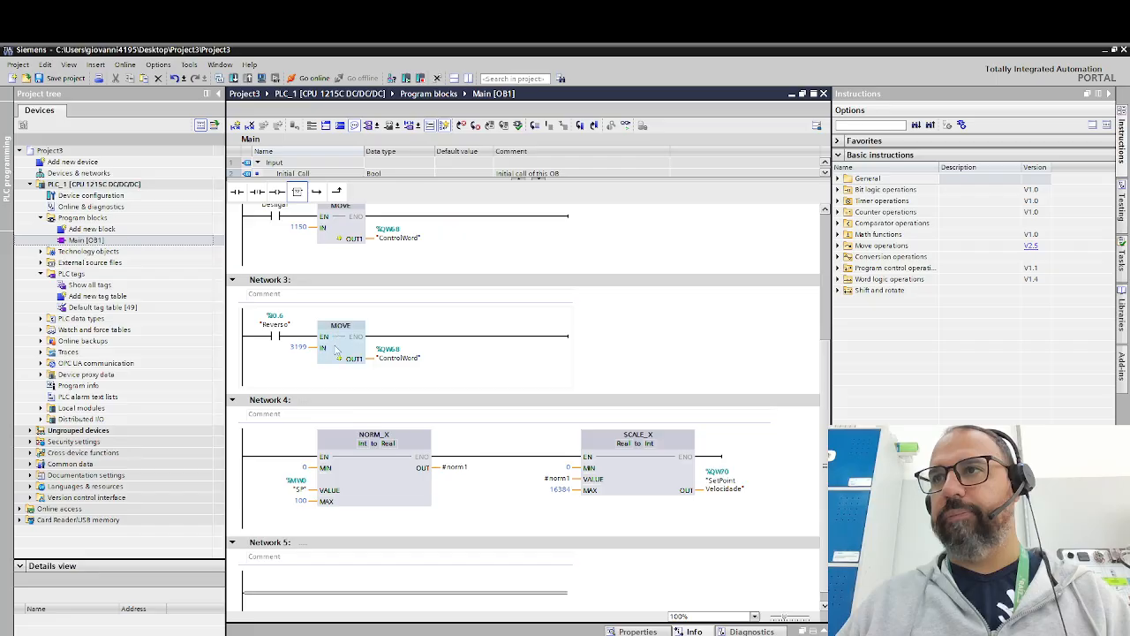
pyautogui.click(322, 596)
pyautogui.scroll(3, 341, 504)
pyautogui.scroll(-3, 340, 500)
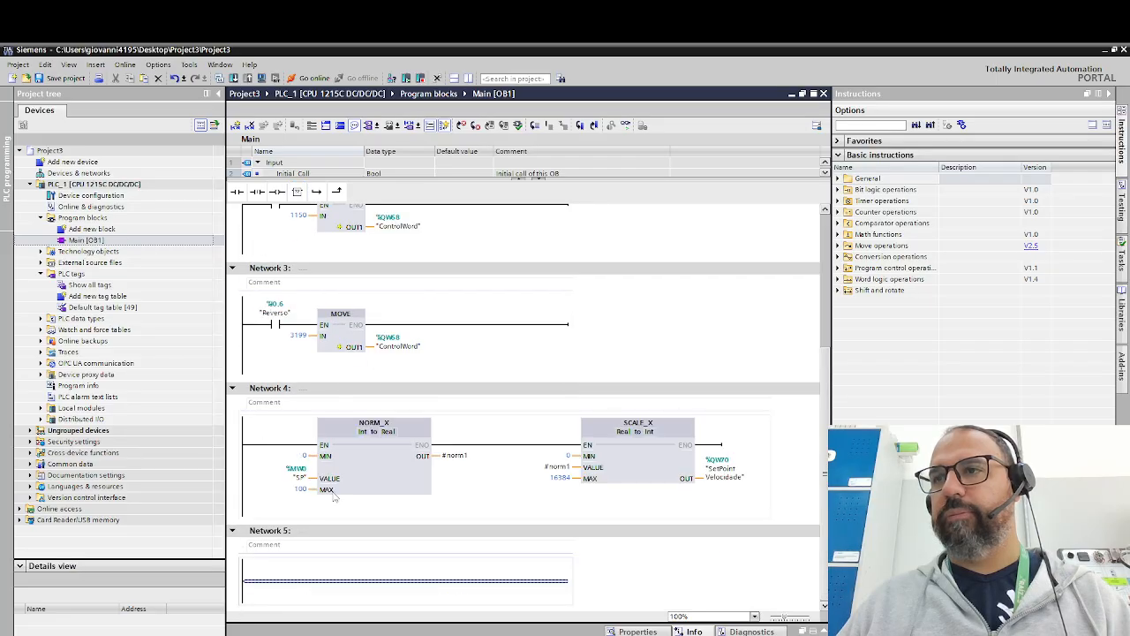
pyautogui.click(298, 192)
pyautogui.click(298, 192)
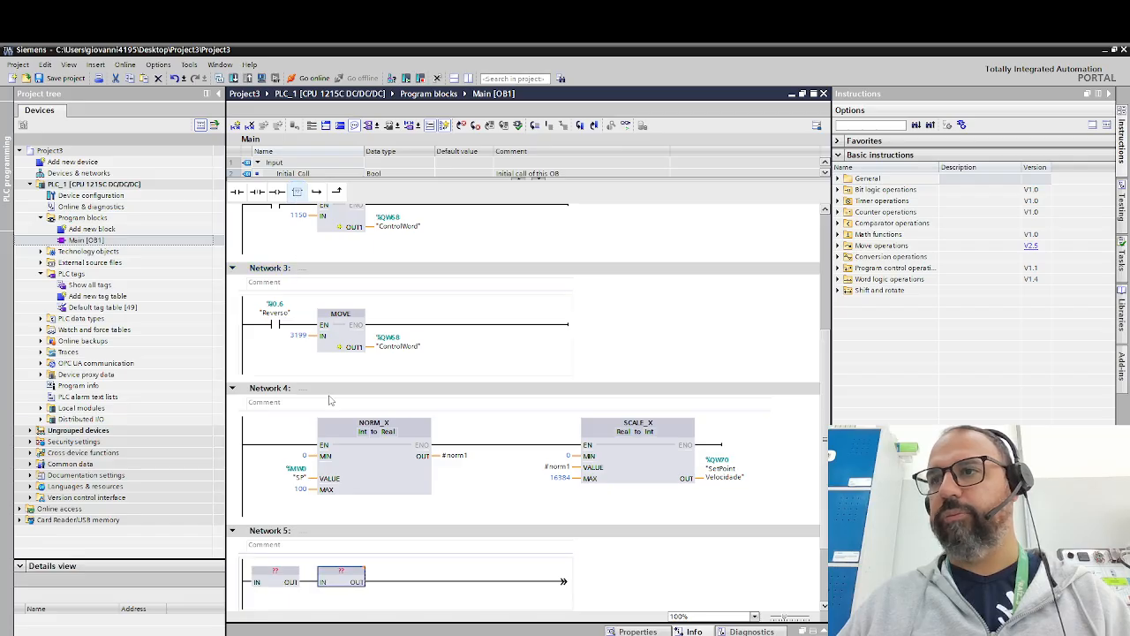
# - Define the first empty box in Network 5 as NORM_X and the second as SCALE_X
pyautogui.doubleClick(283, 571)
pyautogui.write('norm')
pyautogui.press('Return')
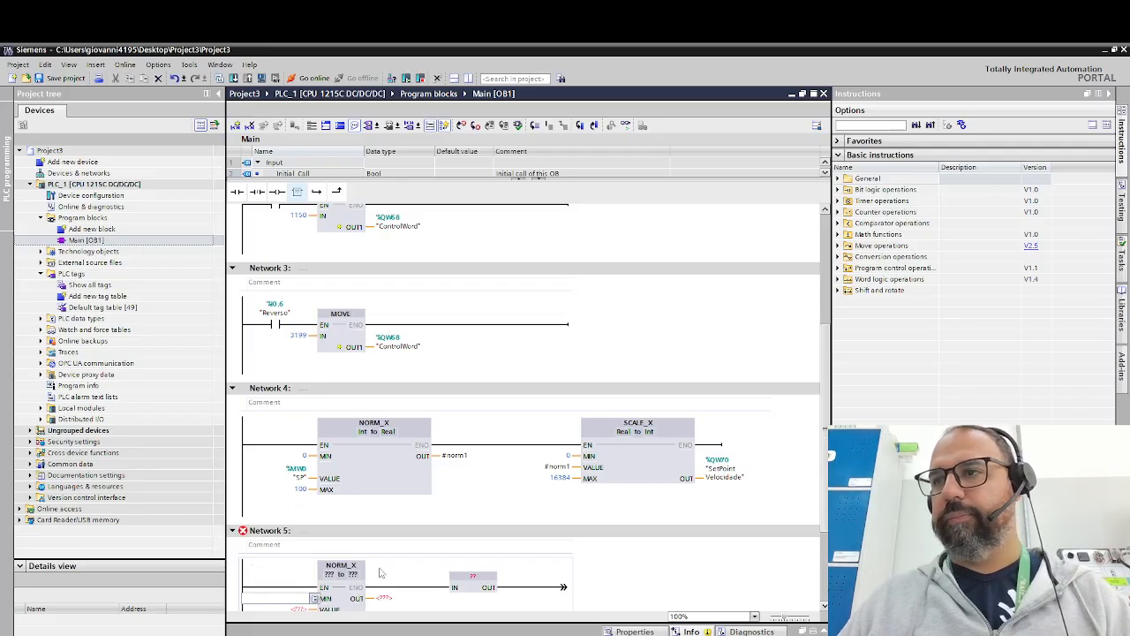
pyautogui.scroll(-3, 477, 552)
pyautogui.doubleClick(473, 446)
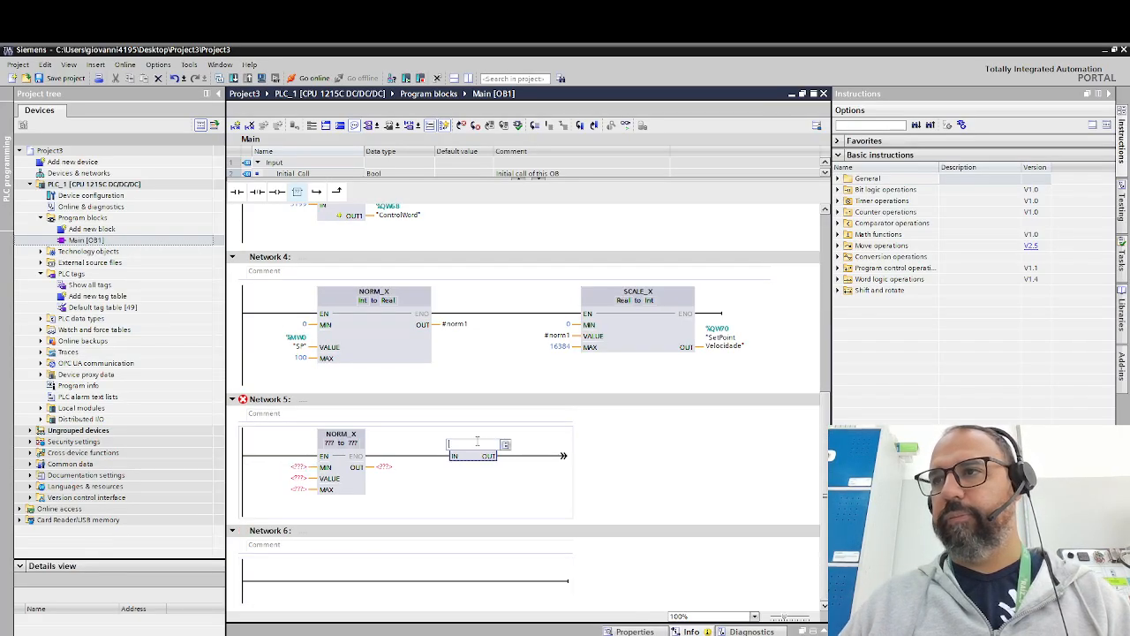
pyautogui.write('sc')
pyautogui.click(479, 456)
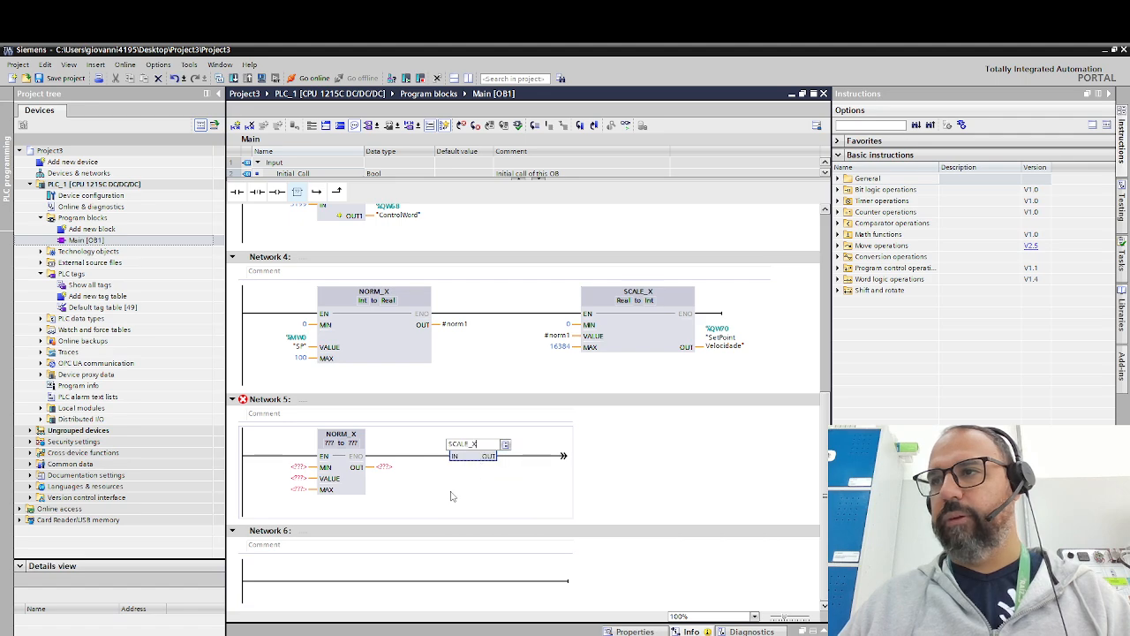
pyautogui.click(450, 492)
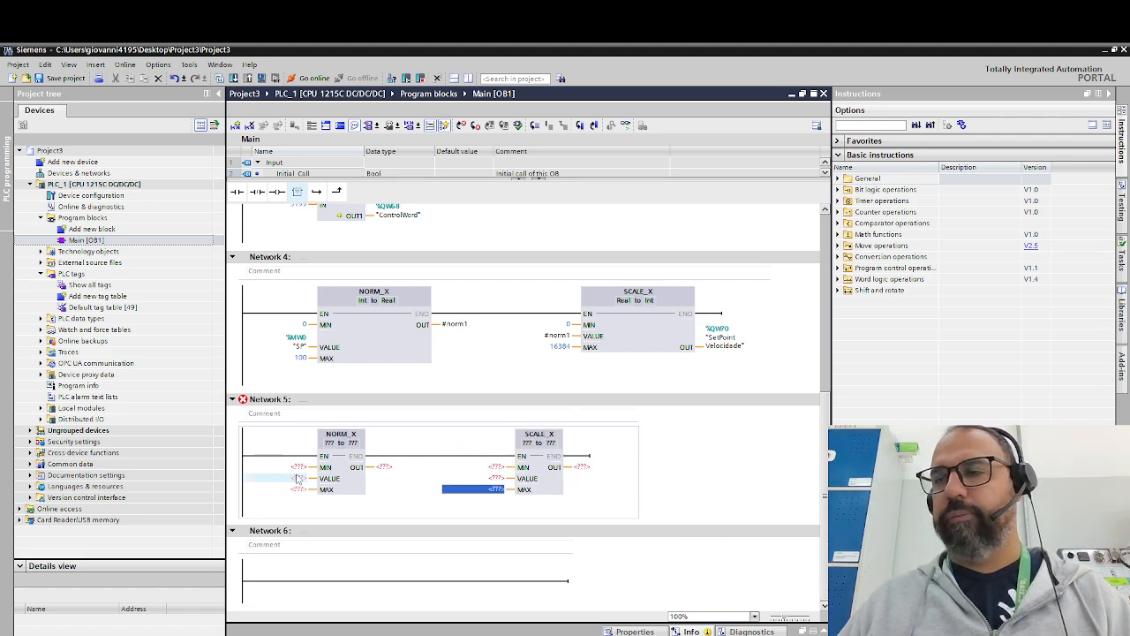
# - Assign the "FeedbackVelocidade" tag to the VALUE input of the NORM_X box in Network 5
pyautogui.click(298, 478)
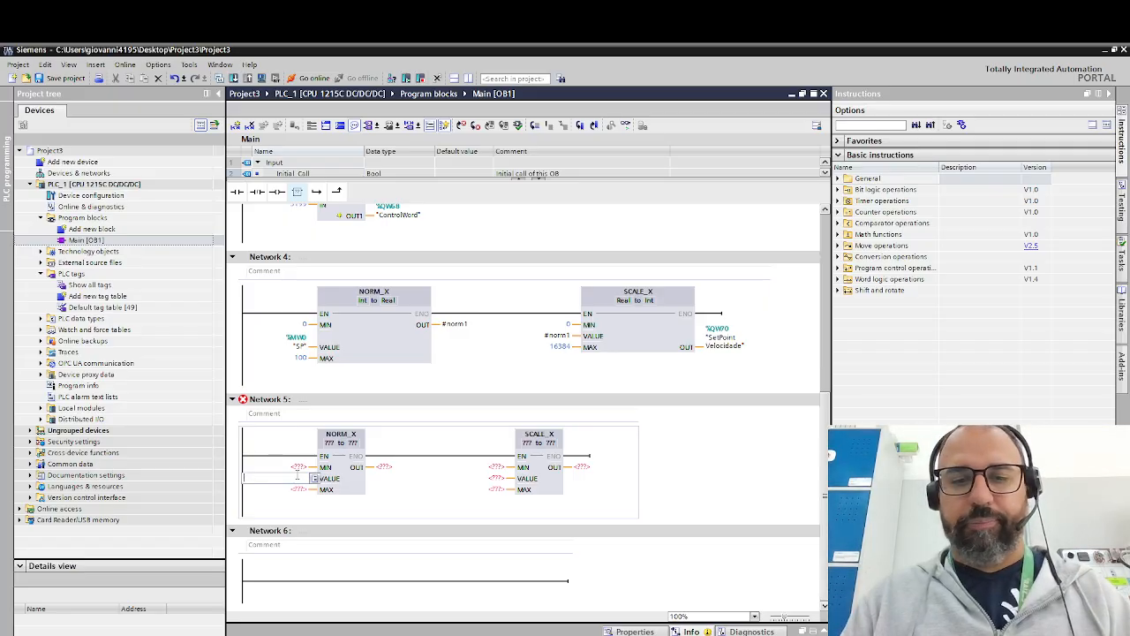
pyautogui.write('fe')
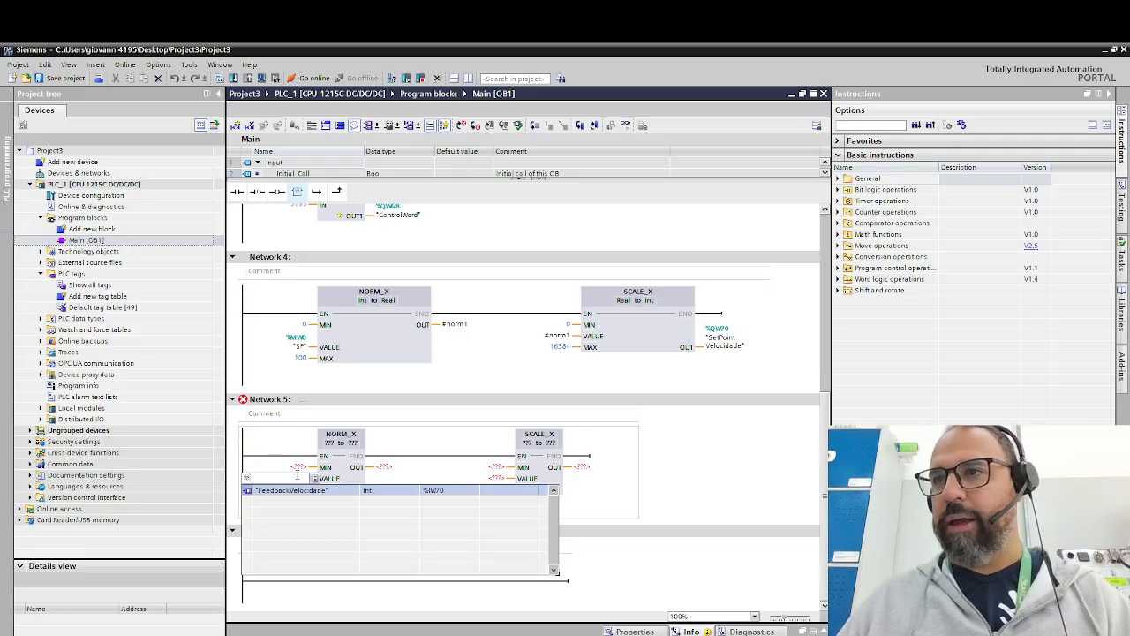
pyautogui.press('Return')
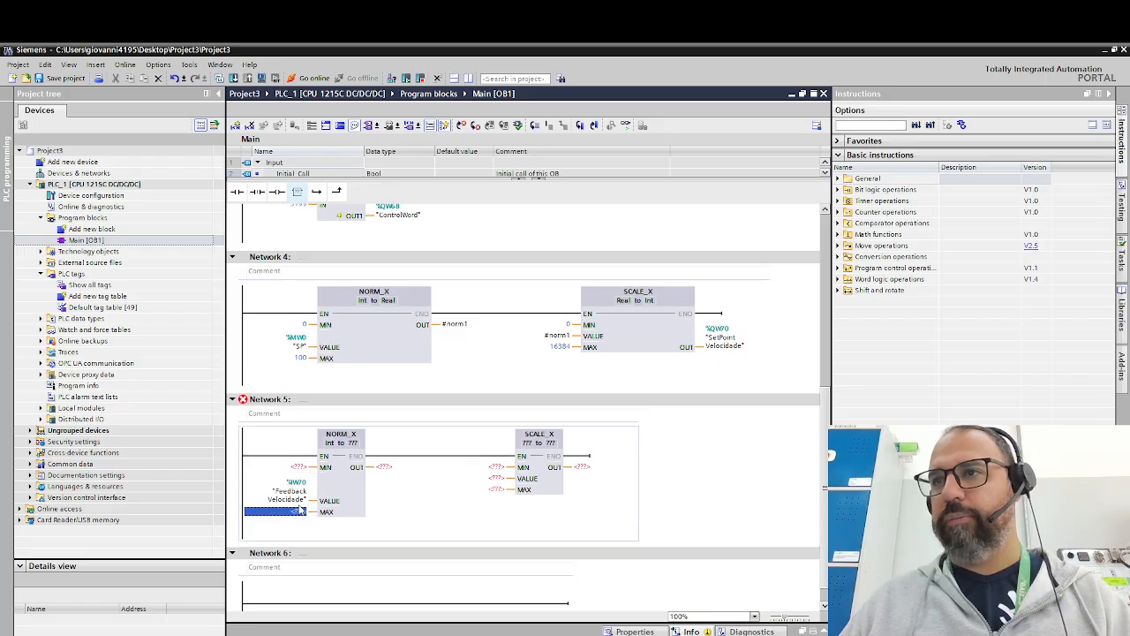
# - Set the MIN input of the Network 5 NORM_X box to 0 and its MAX input to 16384
pyautogui.click(300, 467)
pyautogui.write('0')
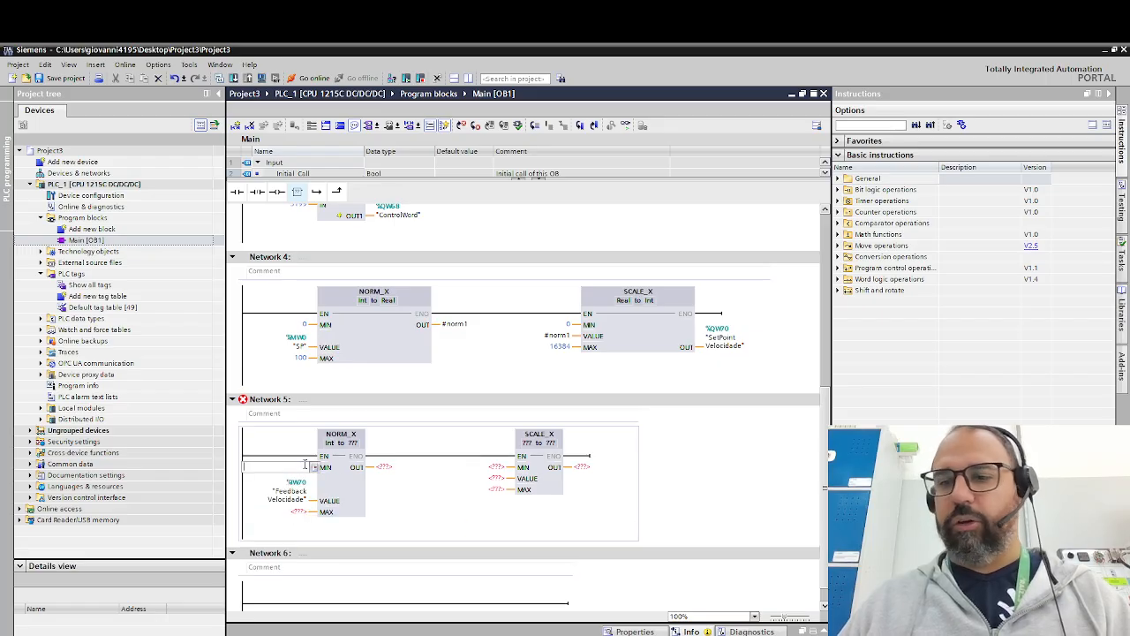
pyautogui.click(300, 512)
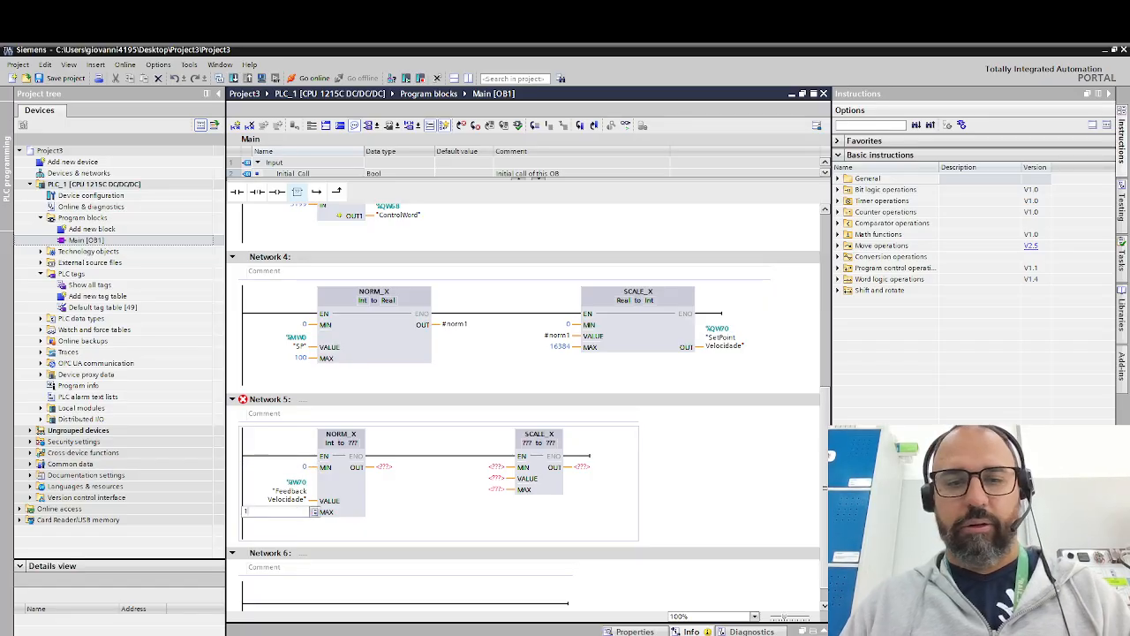
pyautogui.write('163')
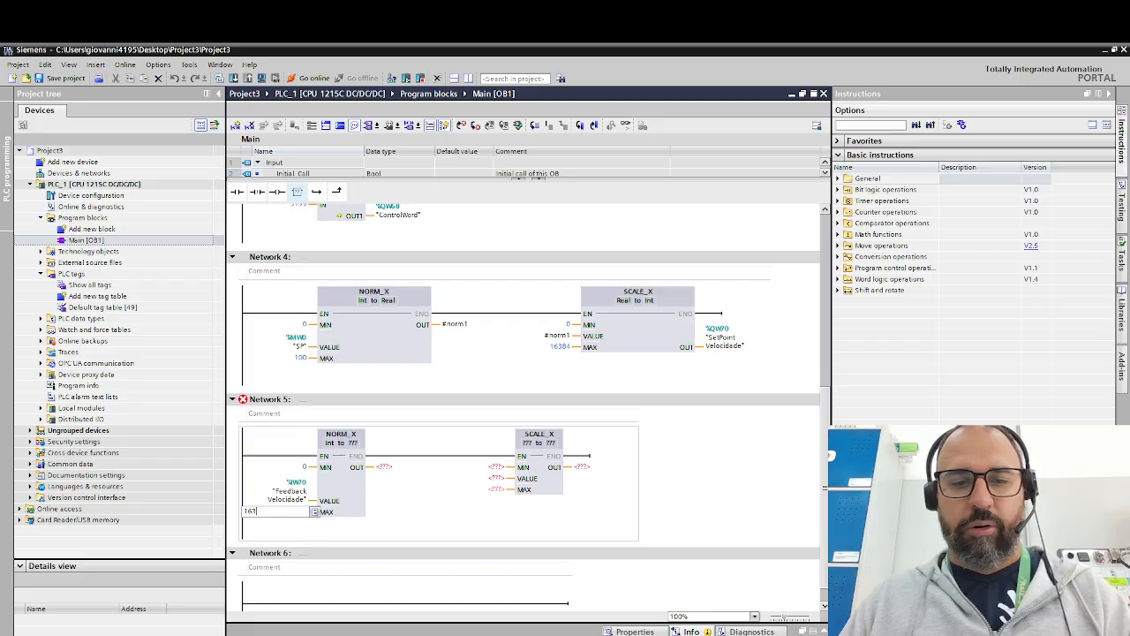
pyautogui.write('84')
pyautogui.press('Return')
# - Enter norm2 at the OUT output of the Network 5 NORM_X box and define it as a Real tag in Local Temp
pyautogui.doubleClick(391, 469)
pyautogui.write('n')
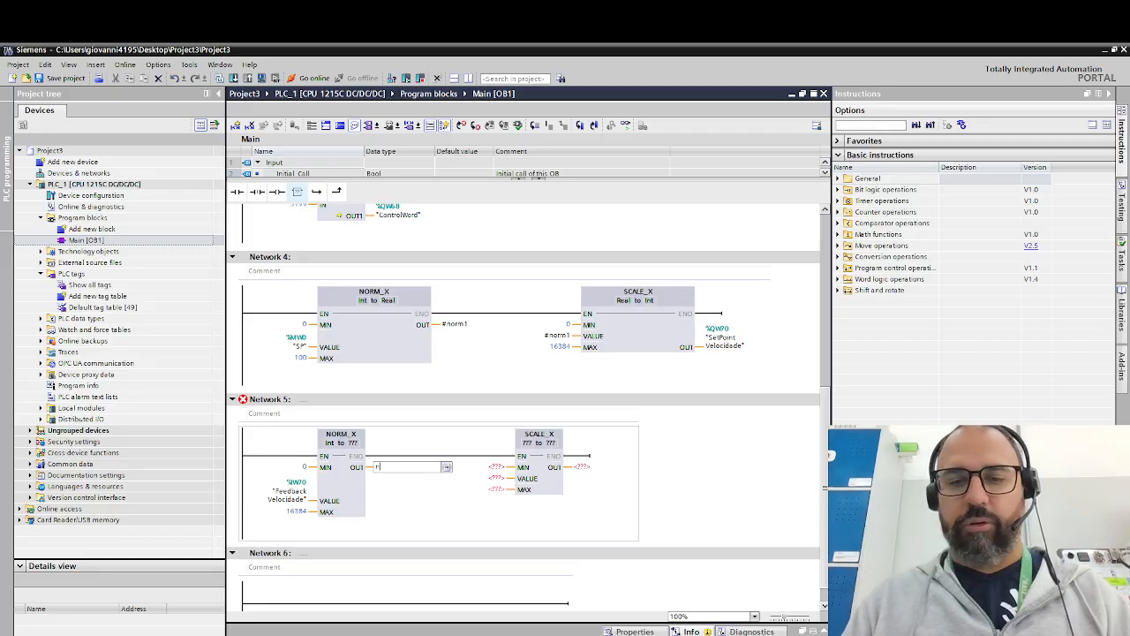
pyautogui.write('orm2')
pyautogui.press('Return')
pyautogui.click(357, 448)
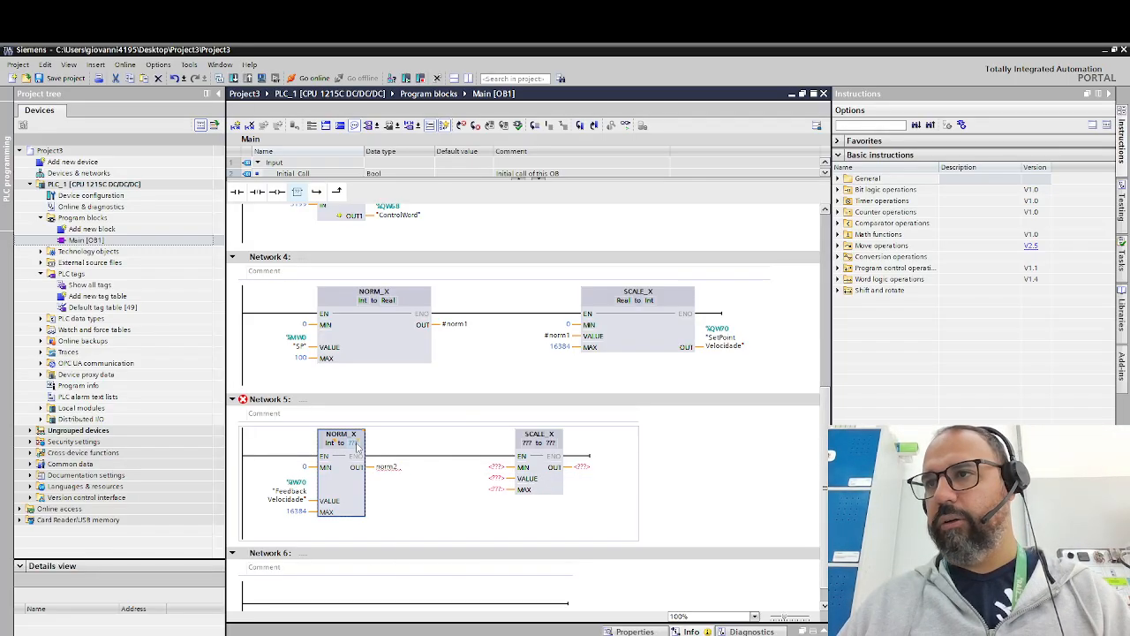
pyautogui.click(355, 445)
pyautogui.click(364, 463)
pyautogui.click(452, 466)
pyautogui.rightClick(454, 467)
pyautogui.click(491, 476)
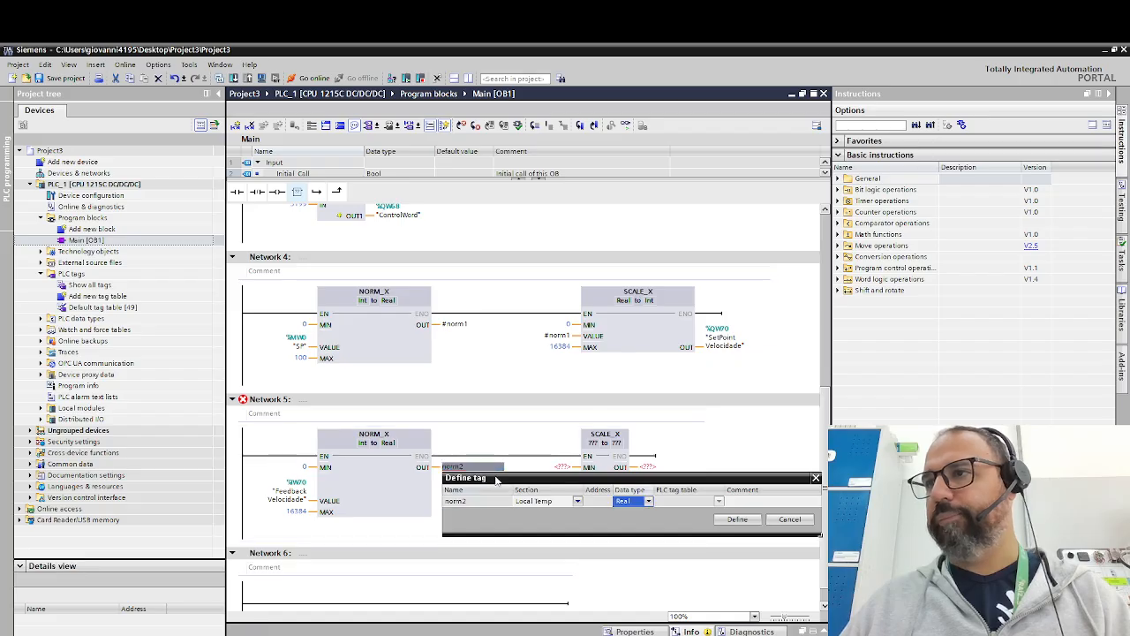
pyautogui.click(738, 520)
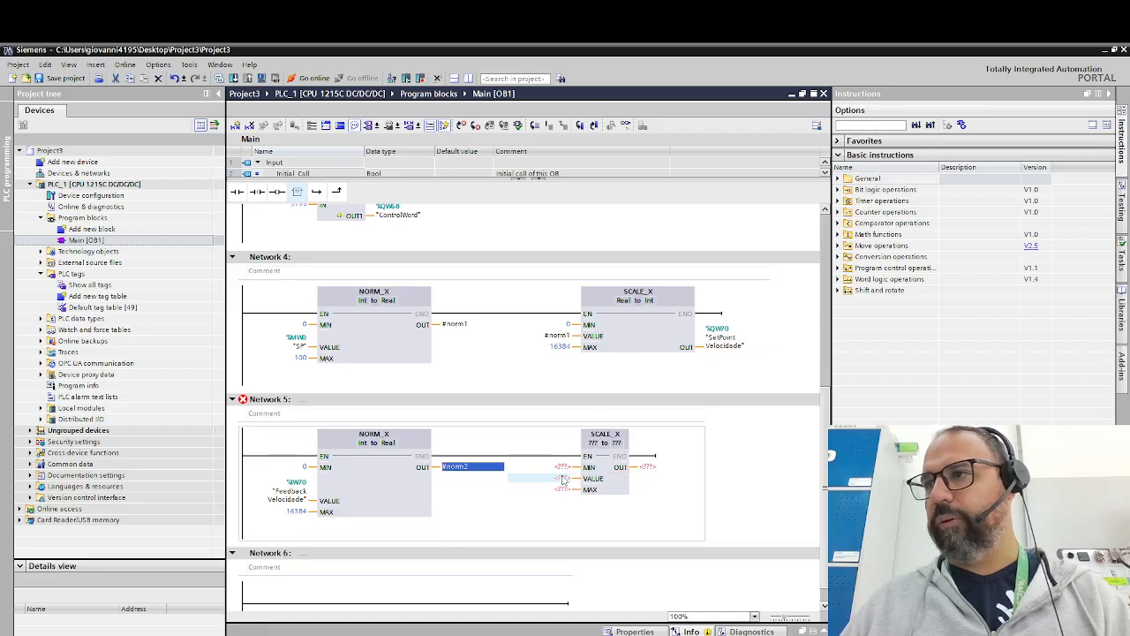
# - Assign the #norm2 tag to the VALUE input of the SCALE_X box in Network 5
pyautogui.click(562, 478)
pyautogui.write('n')
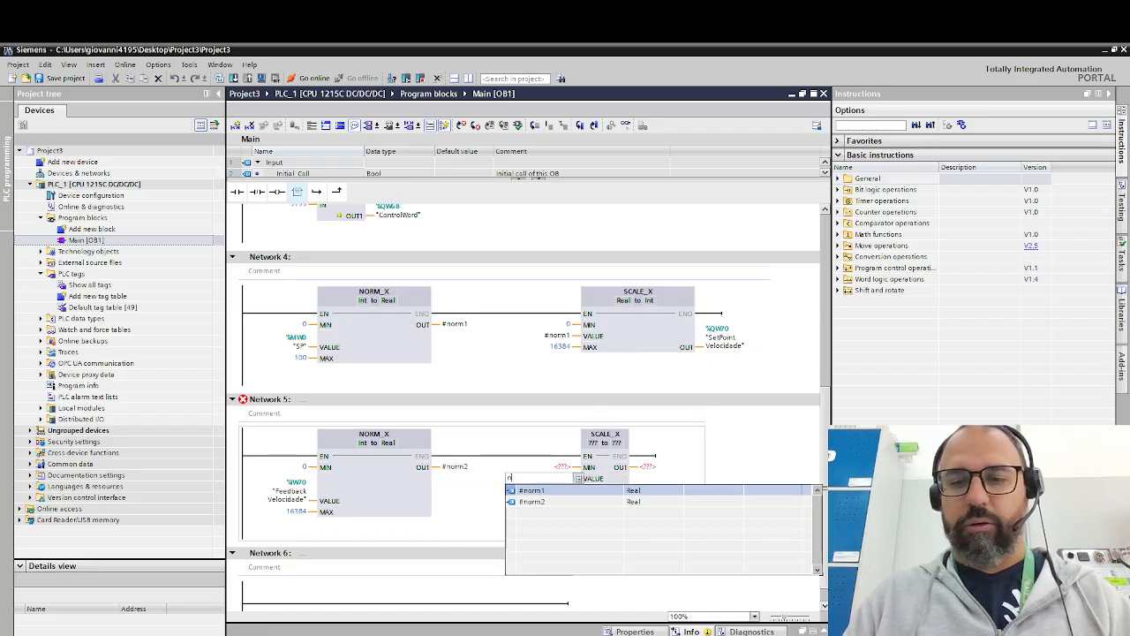
pyautogui.write('orm')
pyautogui.press('Down')
pyautogui.press('Down')
pyautogui.press('Return')
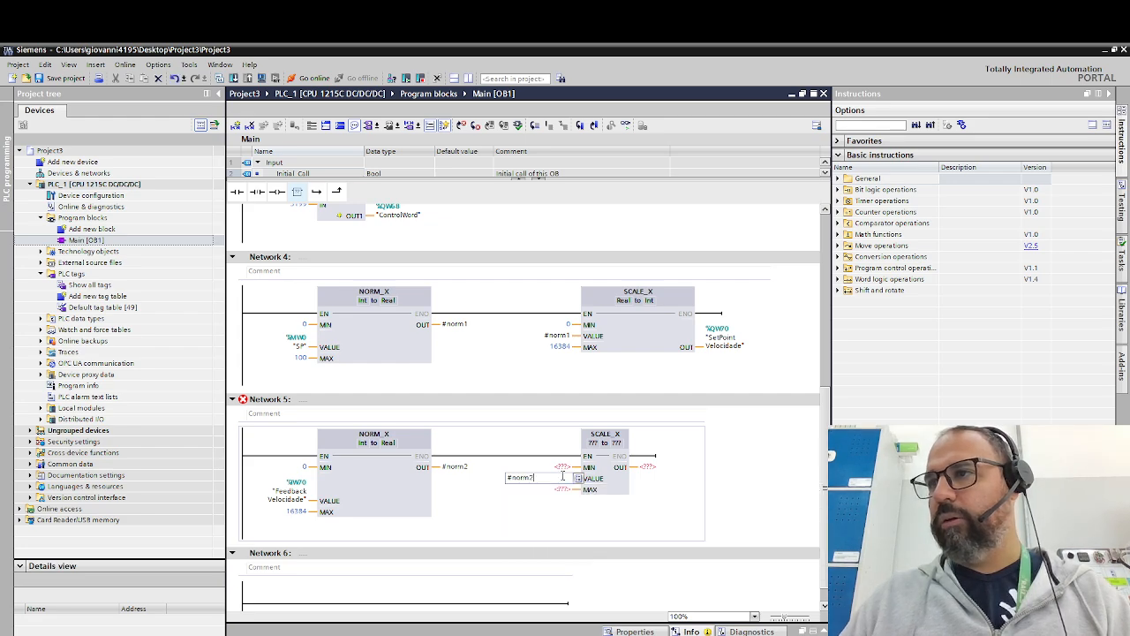
# - Set the MIN input of the Network 5 SCALE_X box to 0 and its MAX input to 100
pyautogui.click(565, 467)
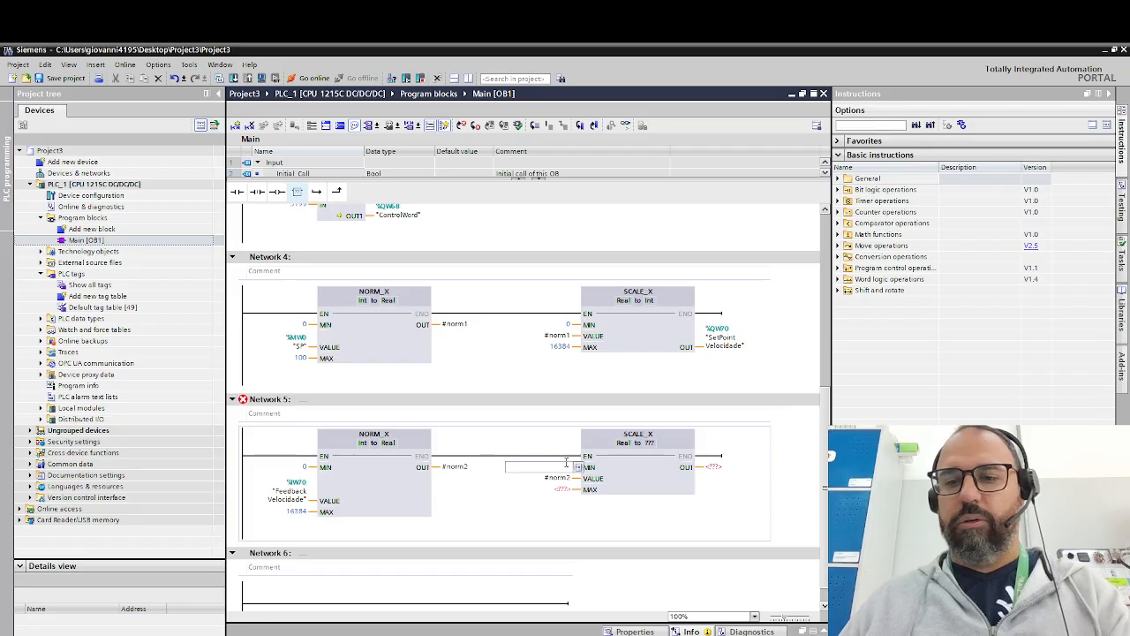
pyautogui.click(565, 489)
pyautogui.write('100')
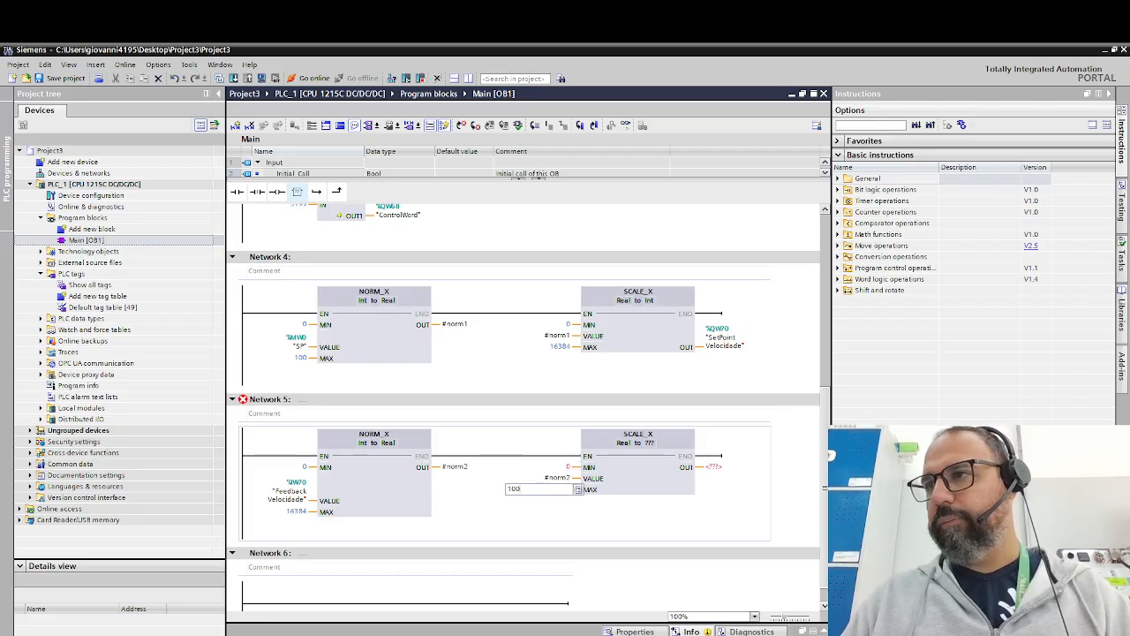
pyautogui.press('Return')
# - Set the output data type of the SCALE_X box in Network 5 to Int
pyautogui.click(652, 450)
pyautogui.click(652, 446)
pyautogui.click(662, 444)
pyautogui.click(660, 469)
# - Enter FBVeloc at the OUT output of the Network 5 SCALE_X box and define it as a tag in Global Memory
pyautogui.click(715, 468)
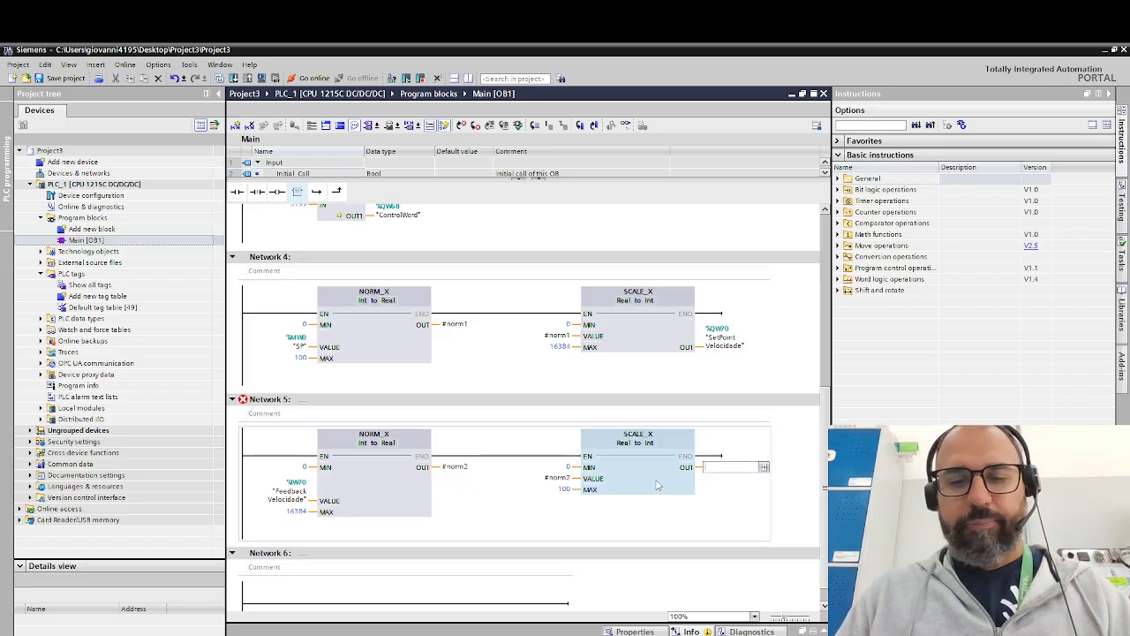
pyautogui.write('eed')
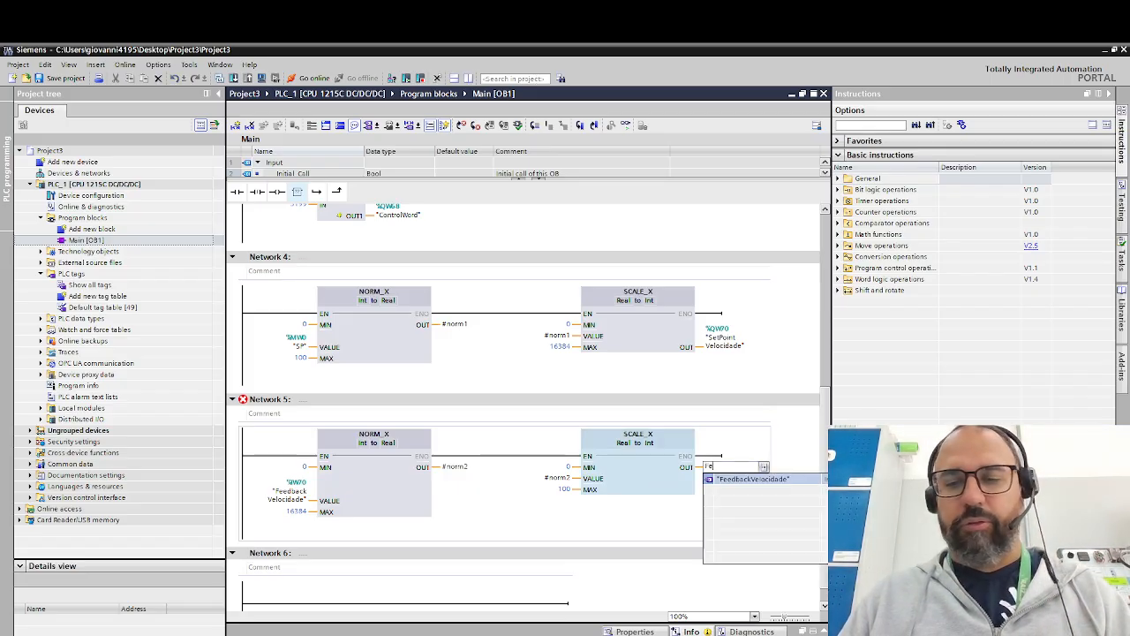
pyautogui.press('BackSpace')
pyautogui.press('BackSpace')
pyautogui.write('Veloc')
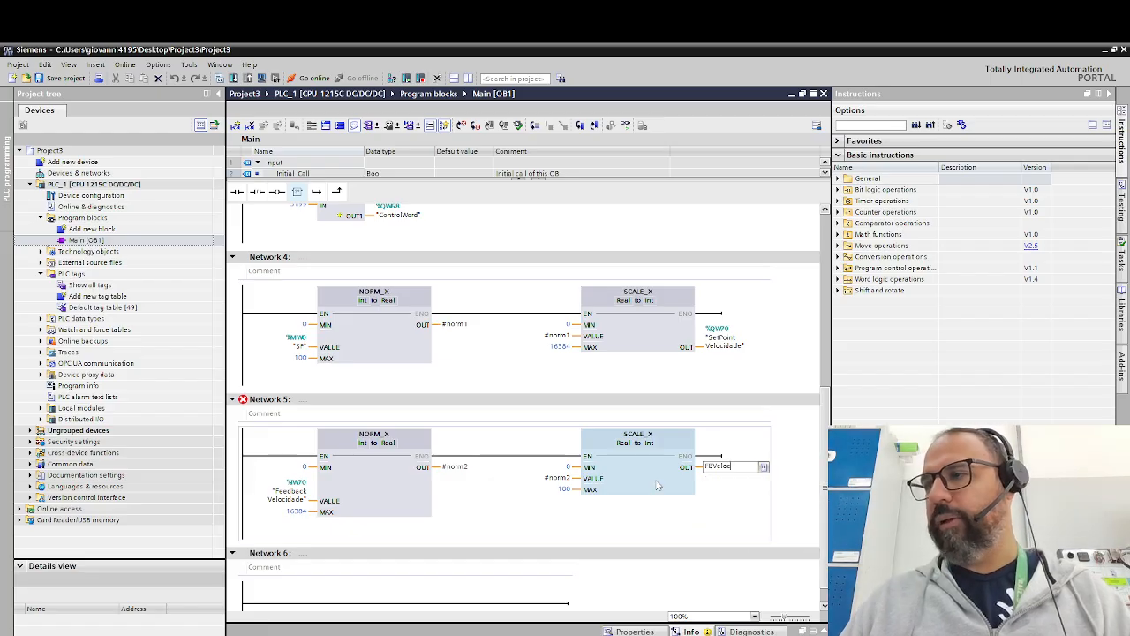
pyautogui.rightClick(718, 466)
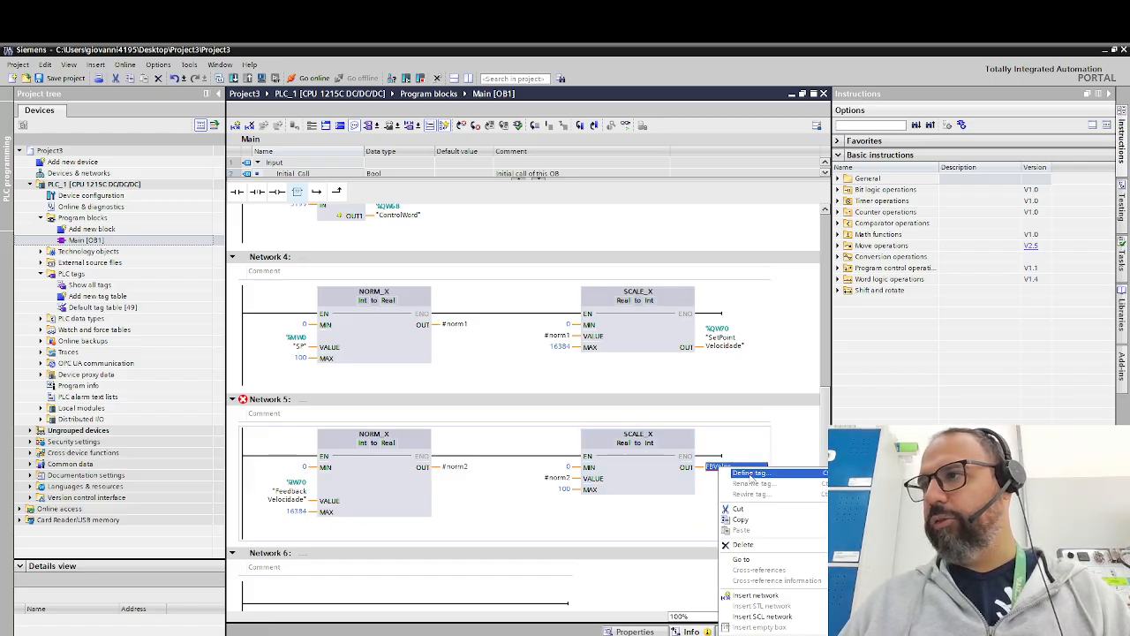
pyautogui.click(750, 477)
pyautogui.click(819, 501)
pyautogui.click(841, 501)
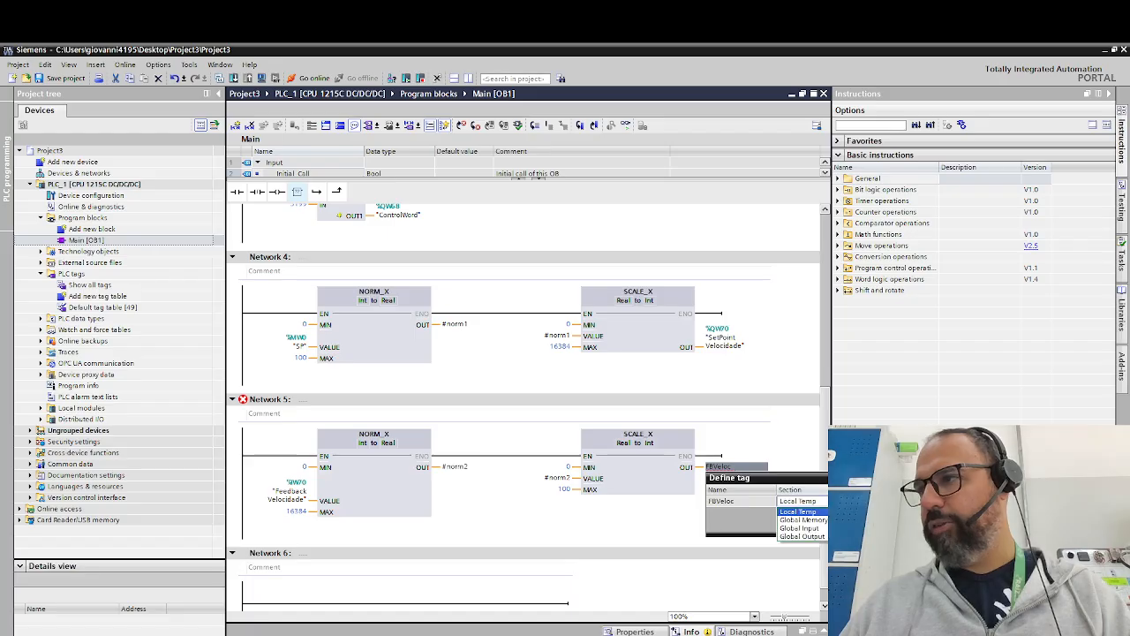
pyautogui.click(806, 520)
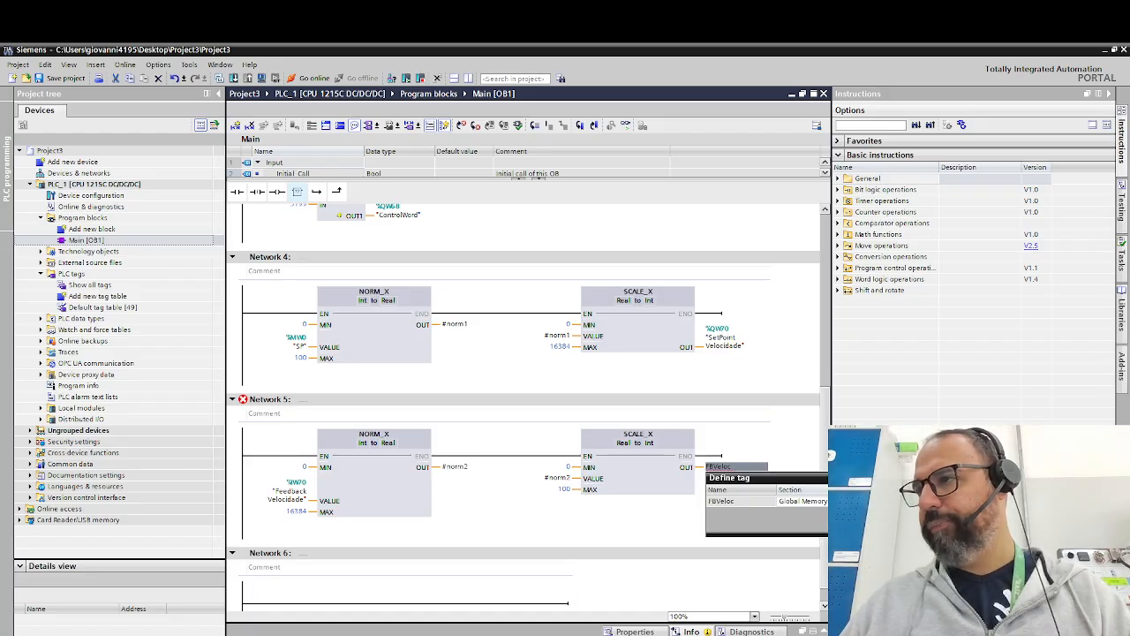
pyautogui.press('Return')
# - Insert a normally open contact addressed I1.4 and an output coil at the end of the rung in Network 6
pyautogui.scroll(3, 450, 453)
pyautogui.scroll(3, 450, 454)
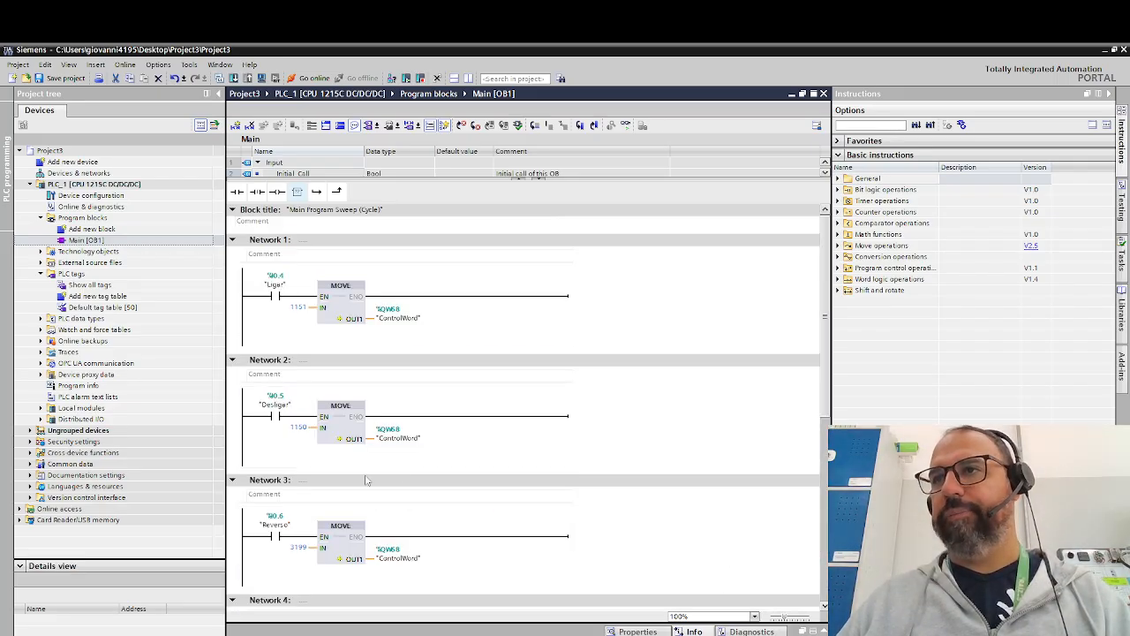
pyautogui.scroll(-3, 336, 427)
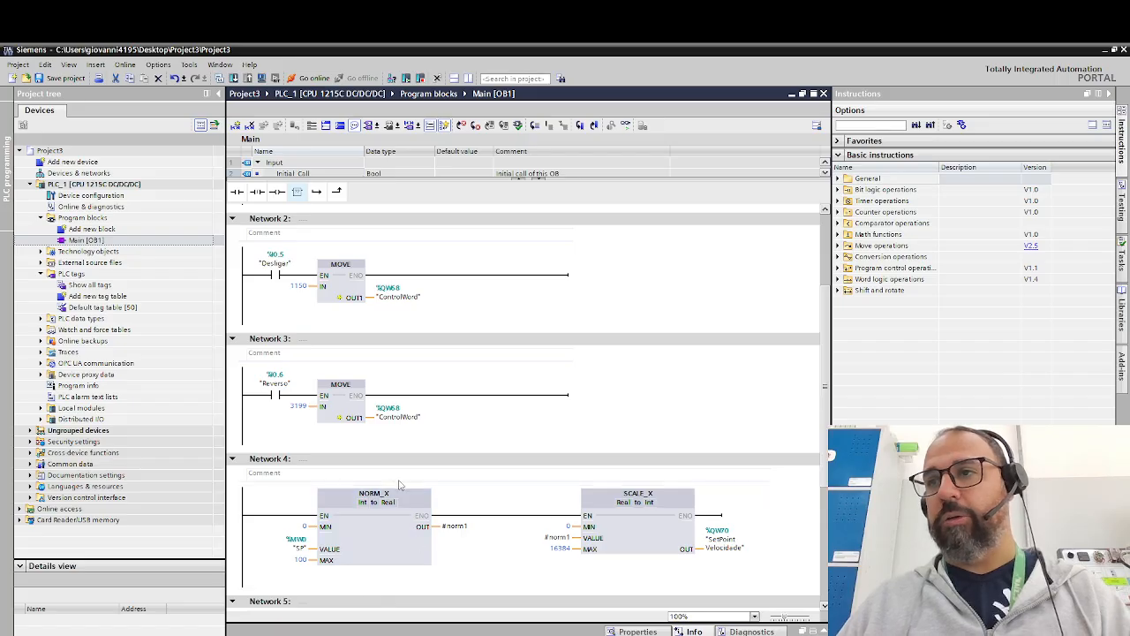
pyautogui.scroll(-3, 402, 497)
pyautogui.scroll(-1, 454, 480)
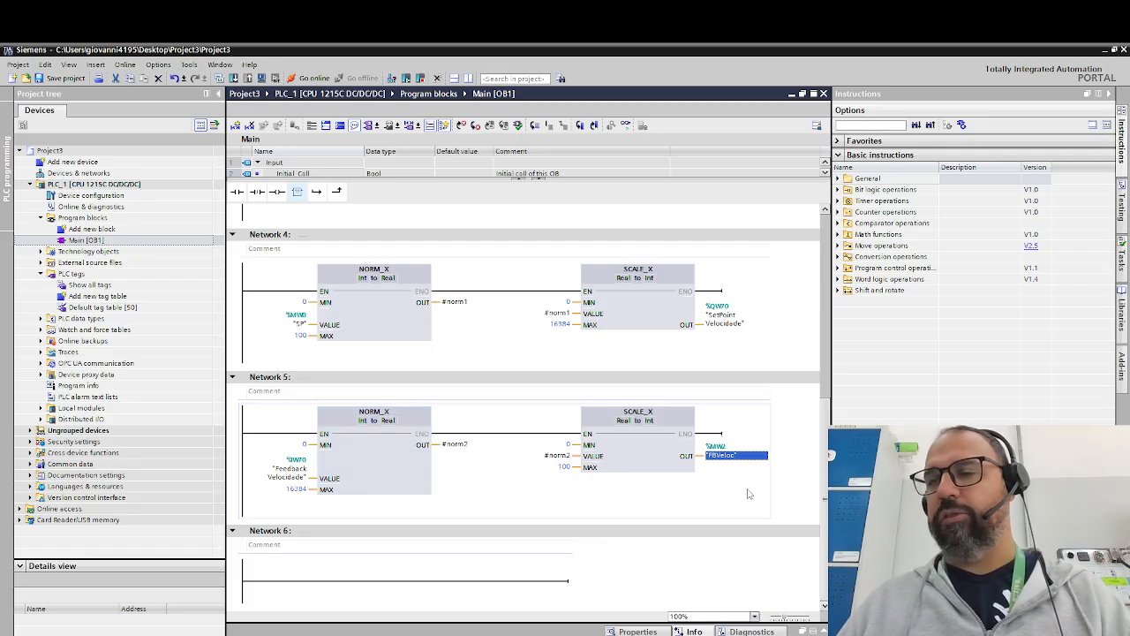
pyautogui.click(278, 589)
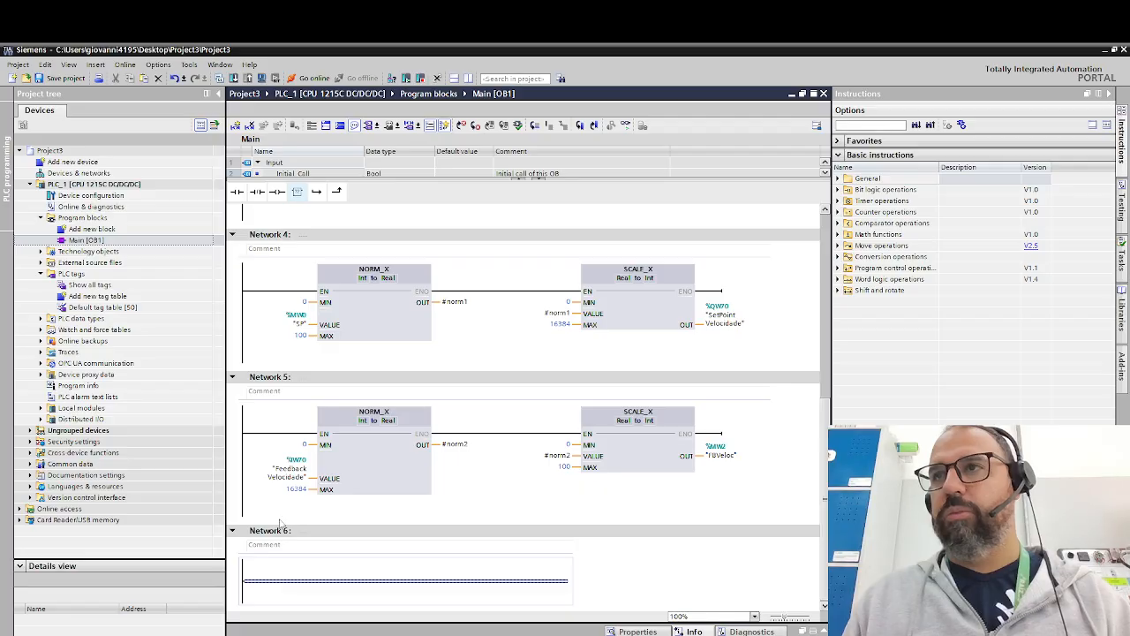
pyautogui.click(237, 191)
pyautogui.click(274, 570)
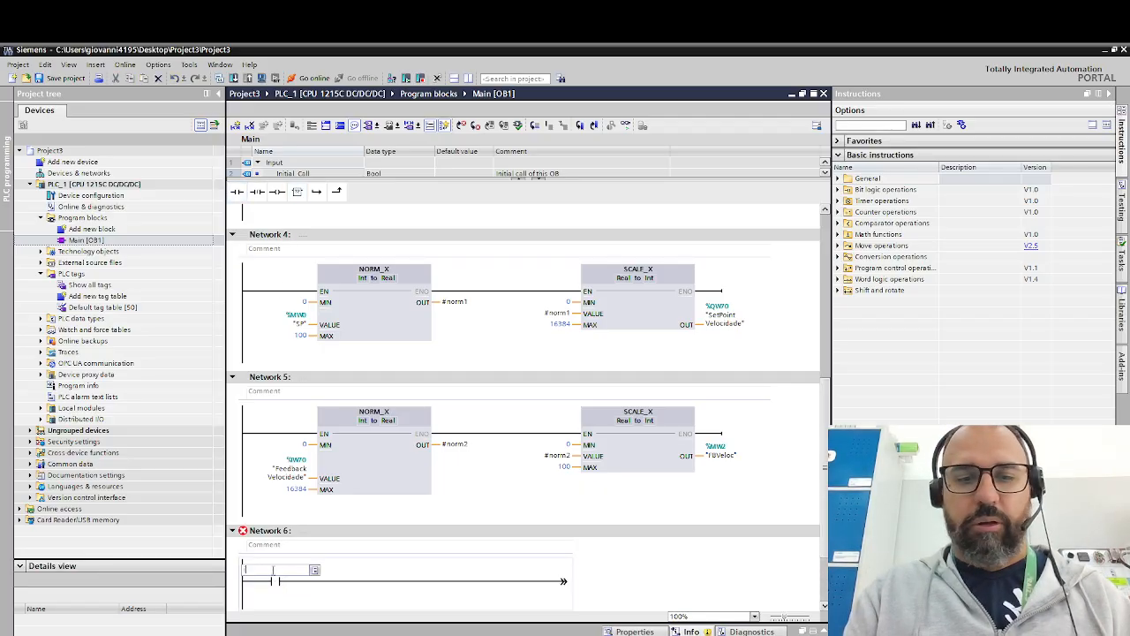
pyautogui.write('i1.4')
pyautogui.press('Return')
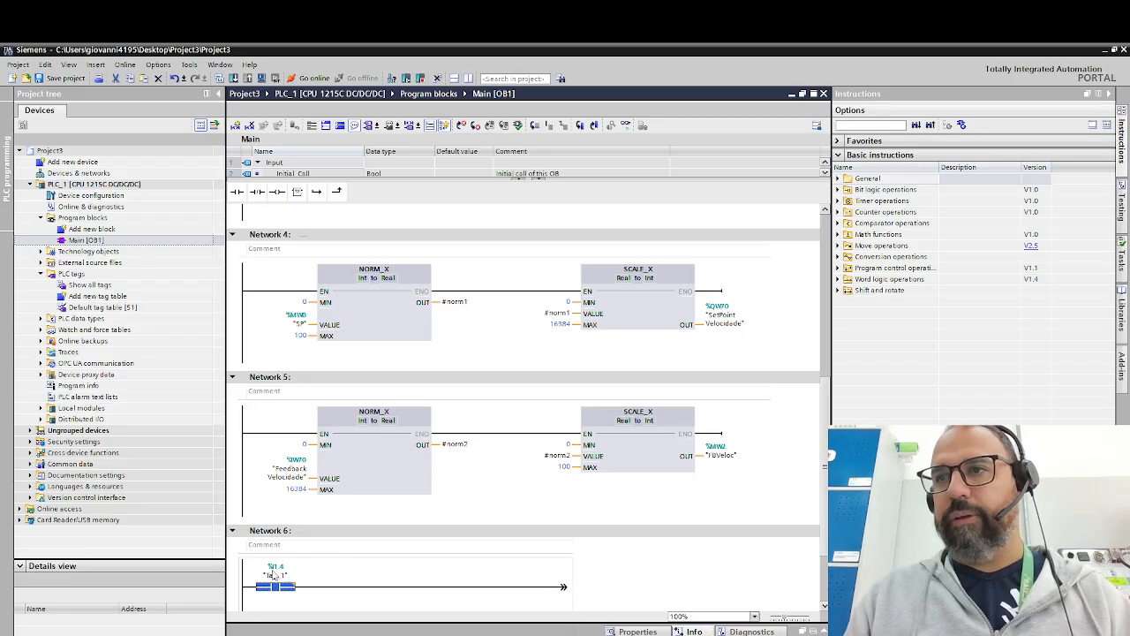
pyautogui.click(336, 586)
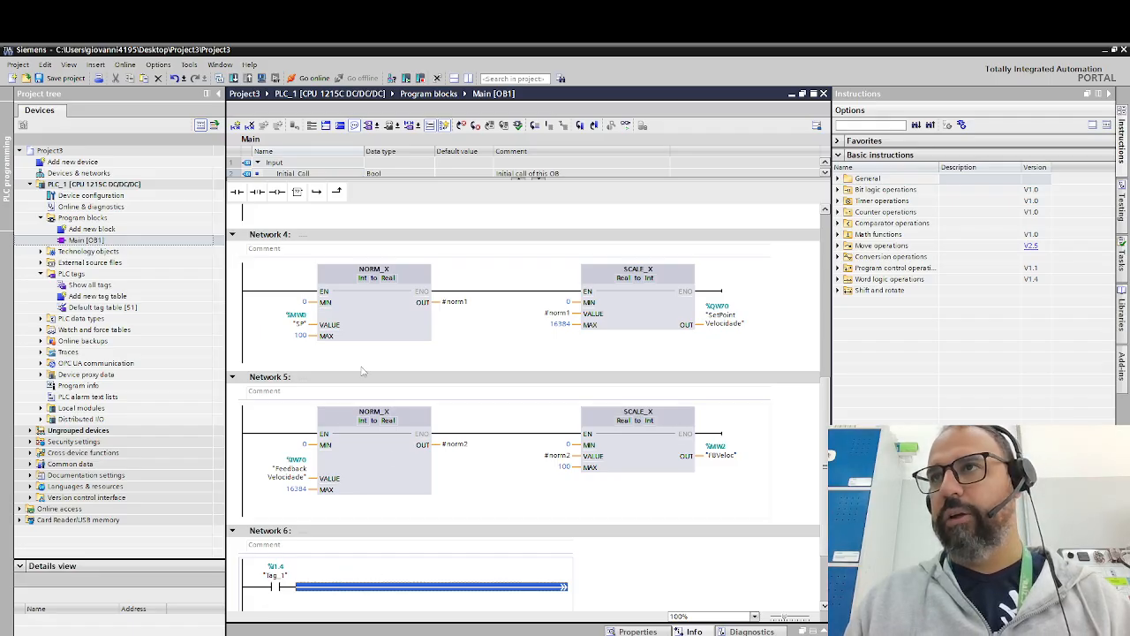
pyautogui.click(277, 192)
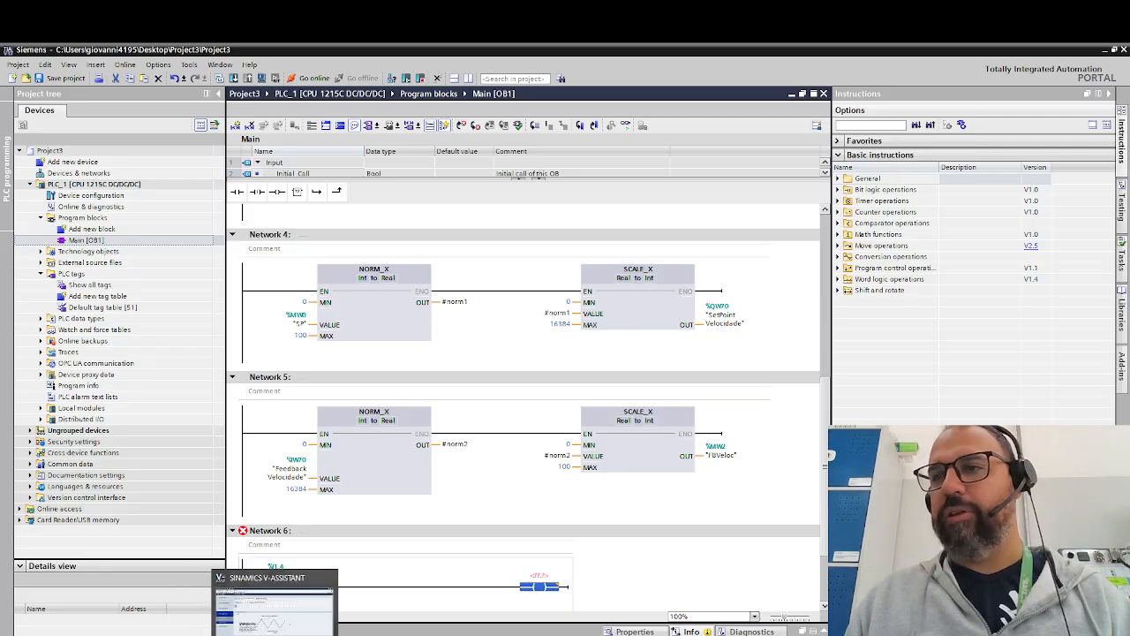
# - Switch to the CONVERSOR DE BINÁRIO PARA DECIMAL workbook in Excel and set bit 11 of the "O que Eu quero" row to 0
pyautogui.moveTo(217, 634)
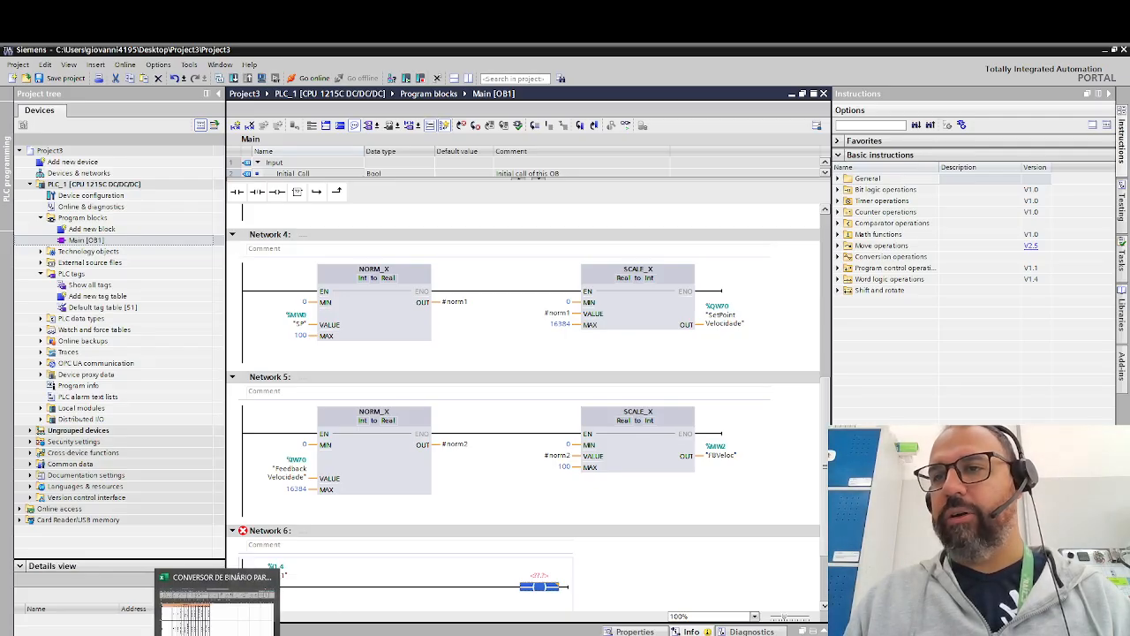
pyautogui.click(218, 601)
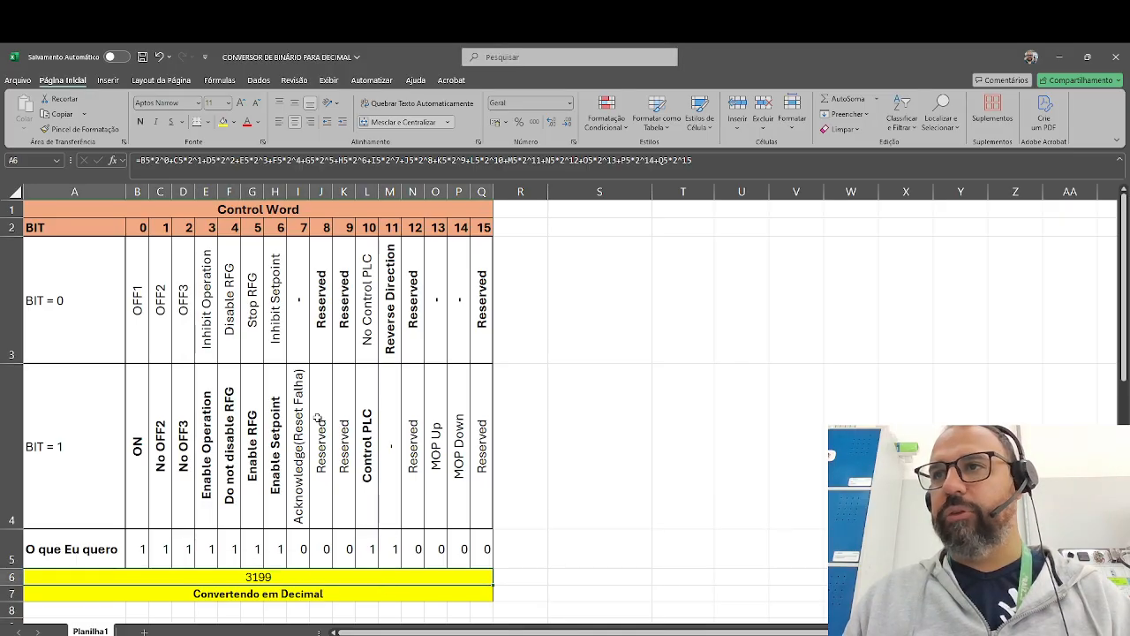
pyautogui.moveTo(294, 247); pyautogui.dragTo(300, 535)
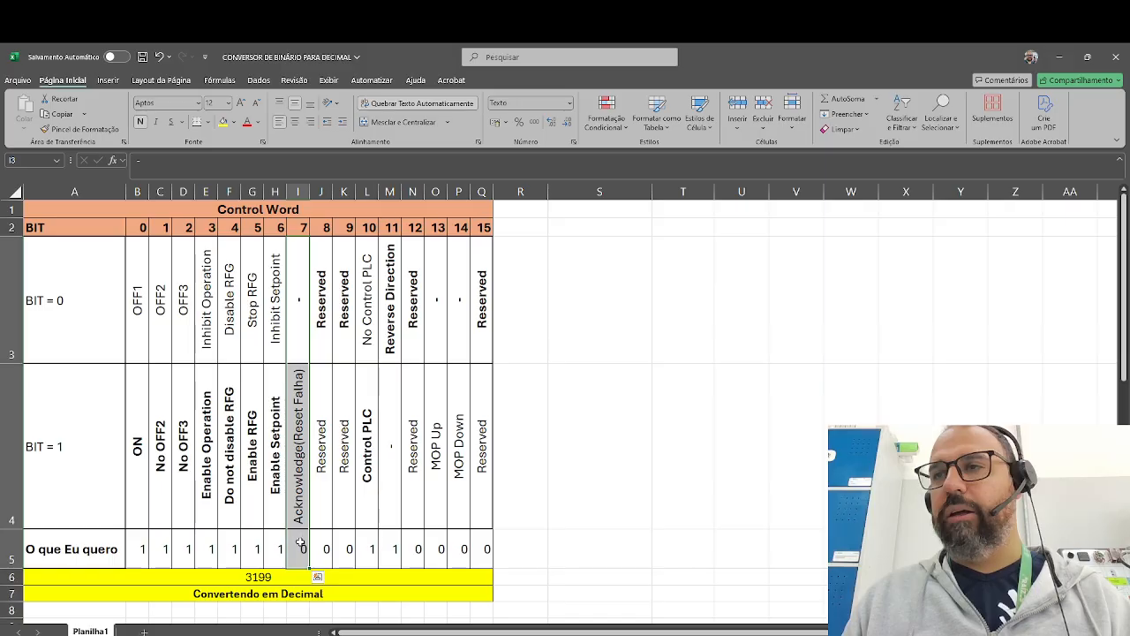
pyautogui.click(300, 549)
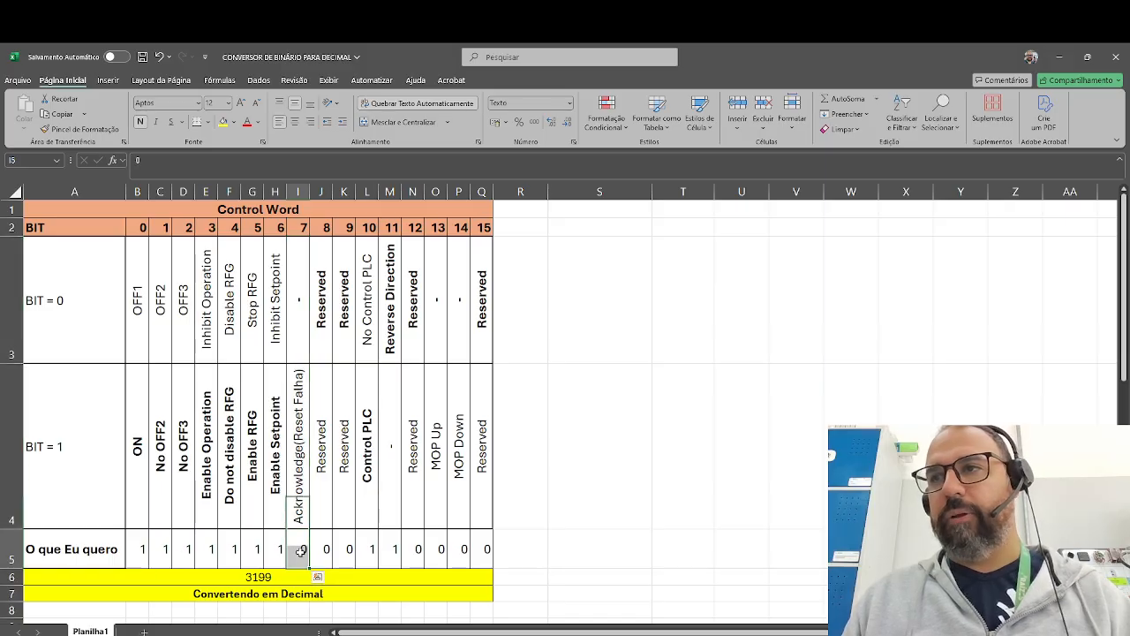
pyautogui.click(367, 551)
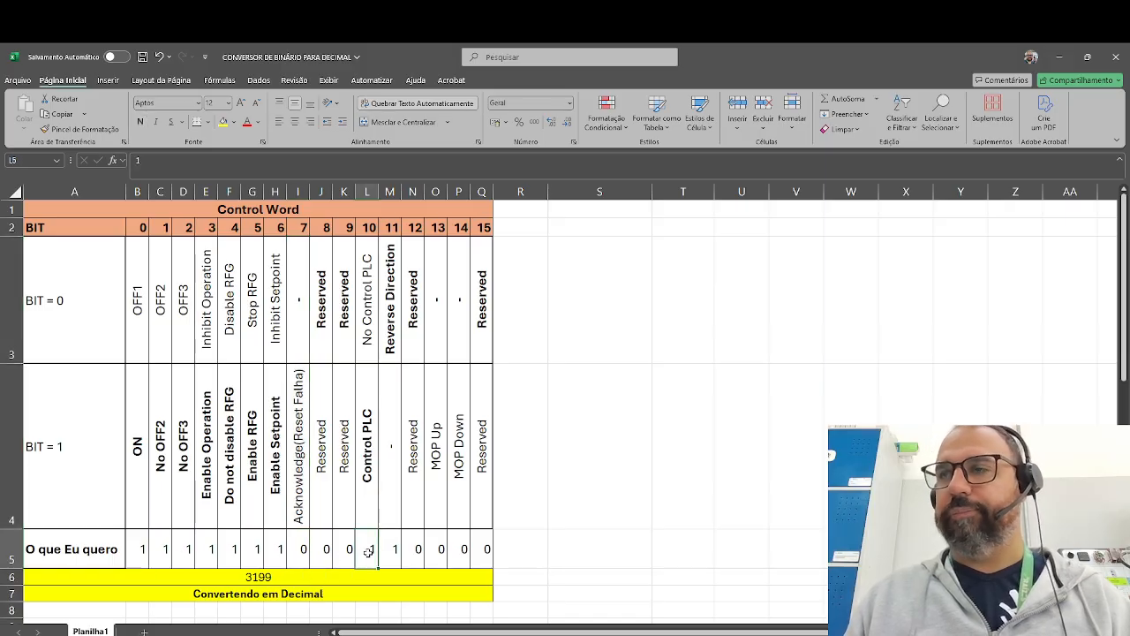
pyautogui.click(392, 550)
pyautogui.write('0')
# - Try bit 7, Acknowledge (Reset Falha), as 1 in the "O que Eu quero" row and restore it to 0
pyautogui.press('Left')
pyautogui.press('Left')
pyautogui.press('Left')
pyautogui.press('Left')
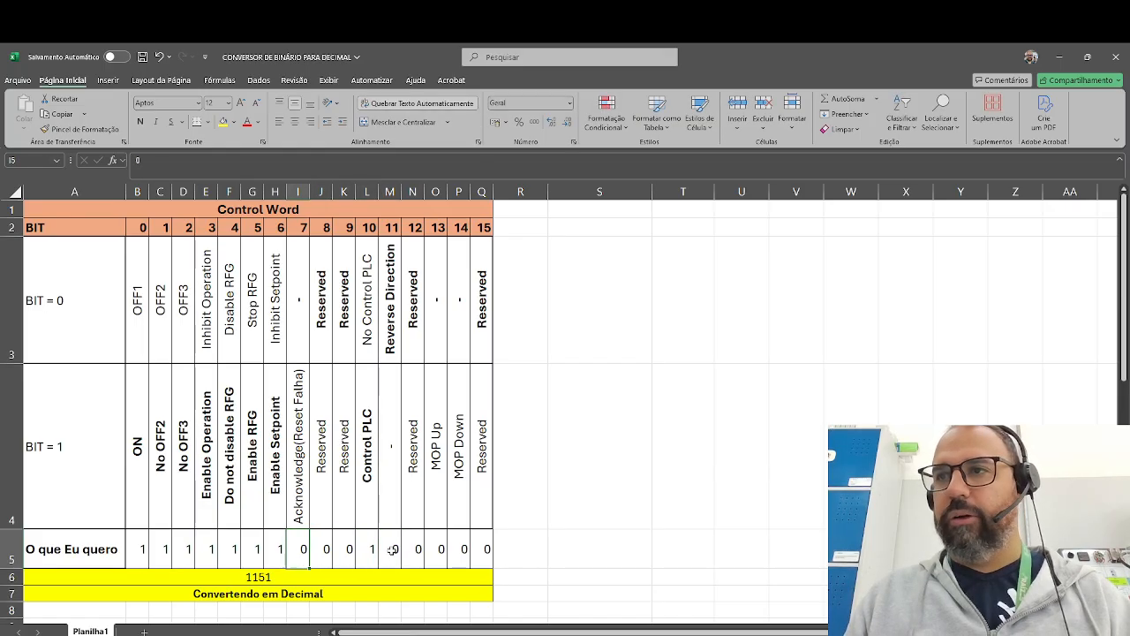
pyautogui.write('1')
pyautogui.press('Right')
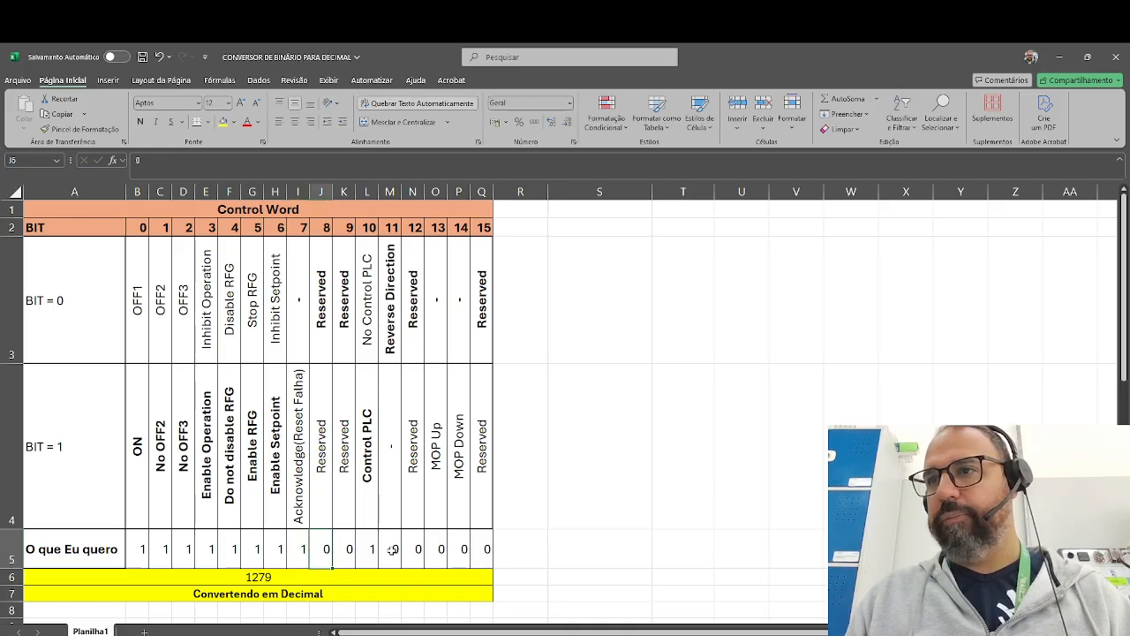
pyautogui.press('Left')
pyautogui.press('Left')
pyautogui.press('Right')
pyautogui.write('0')
pyautogui.press('Return')
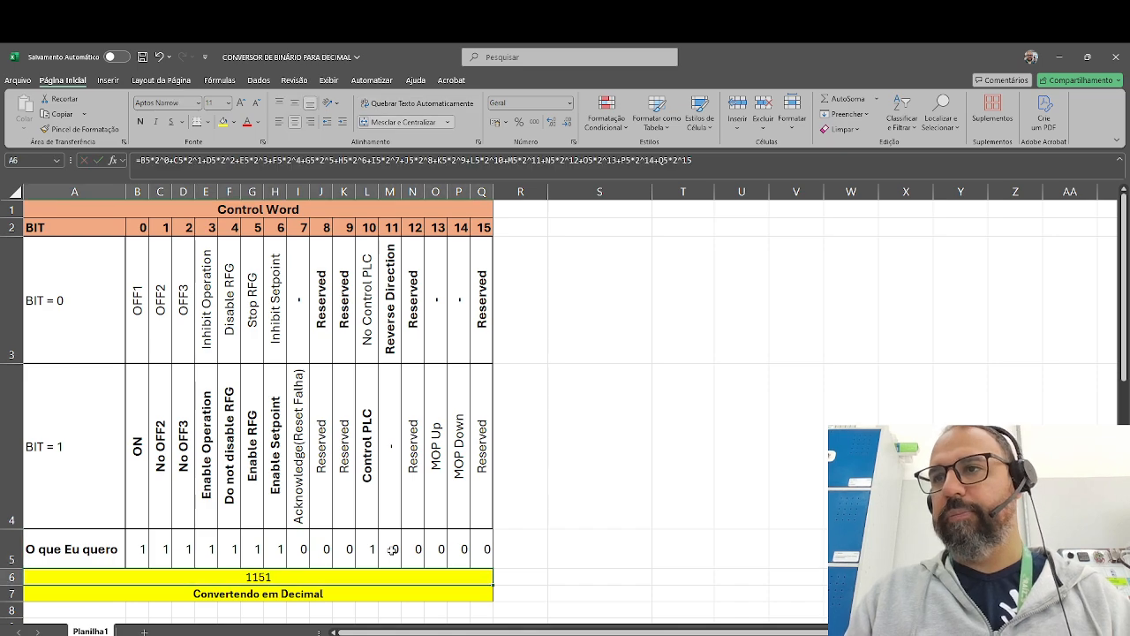
# - Switch back to TIA Portal and assign "ControlWord".%X7 as the operand of the Network 6 coil
pyautogui.click(302, 226)
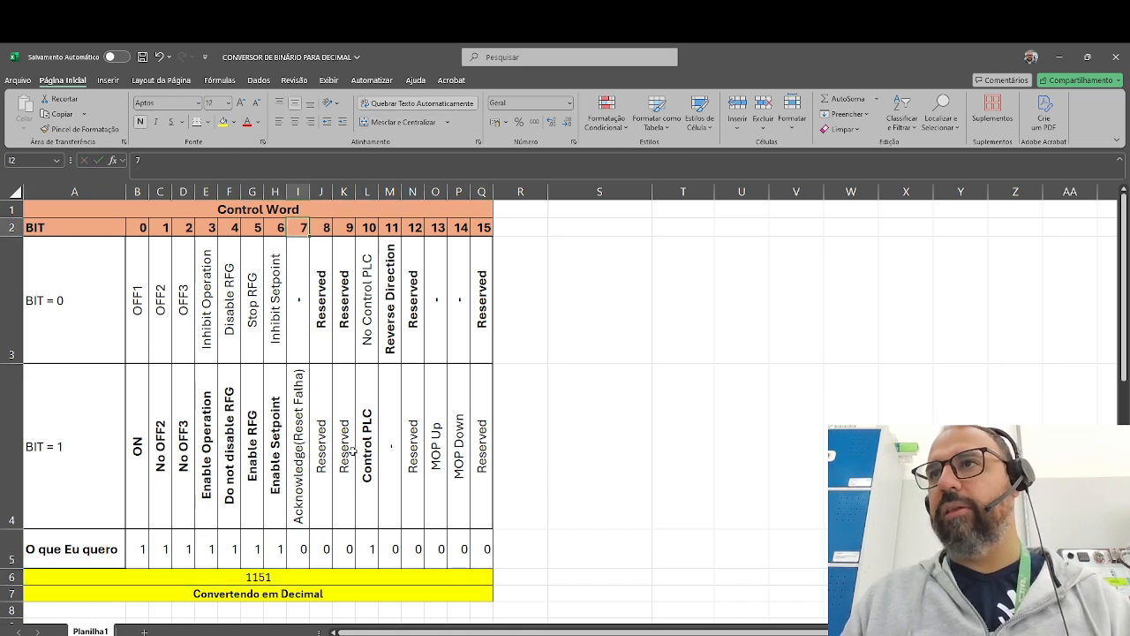
pyautogui.moveTo(275, 635)
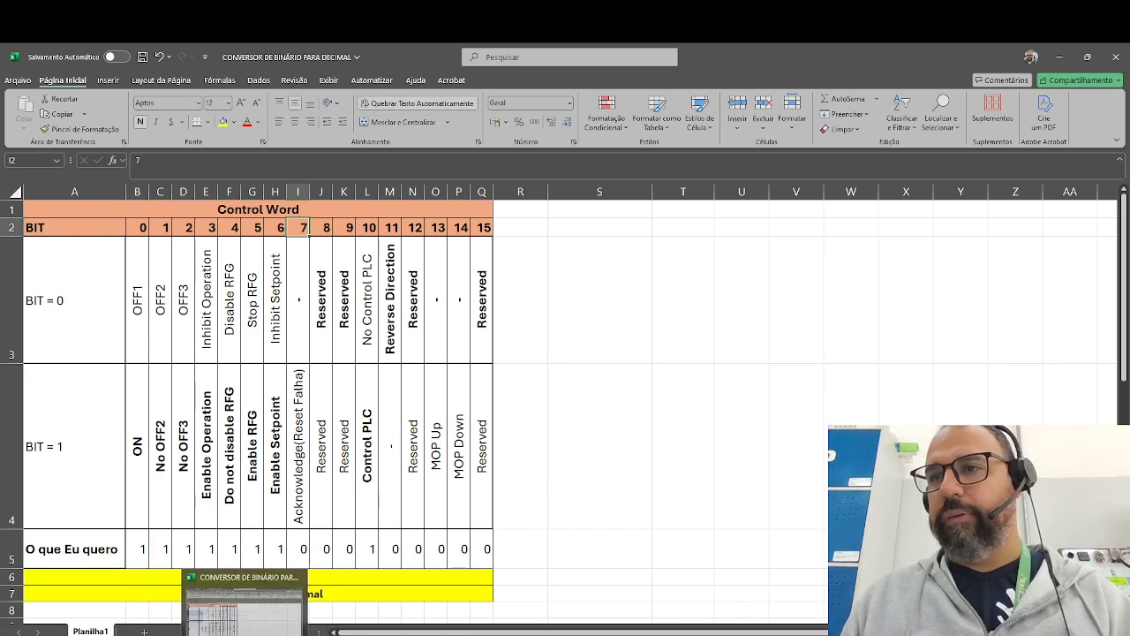
pyautogui.click(221, 635)
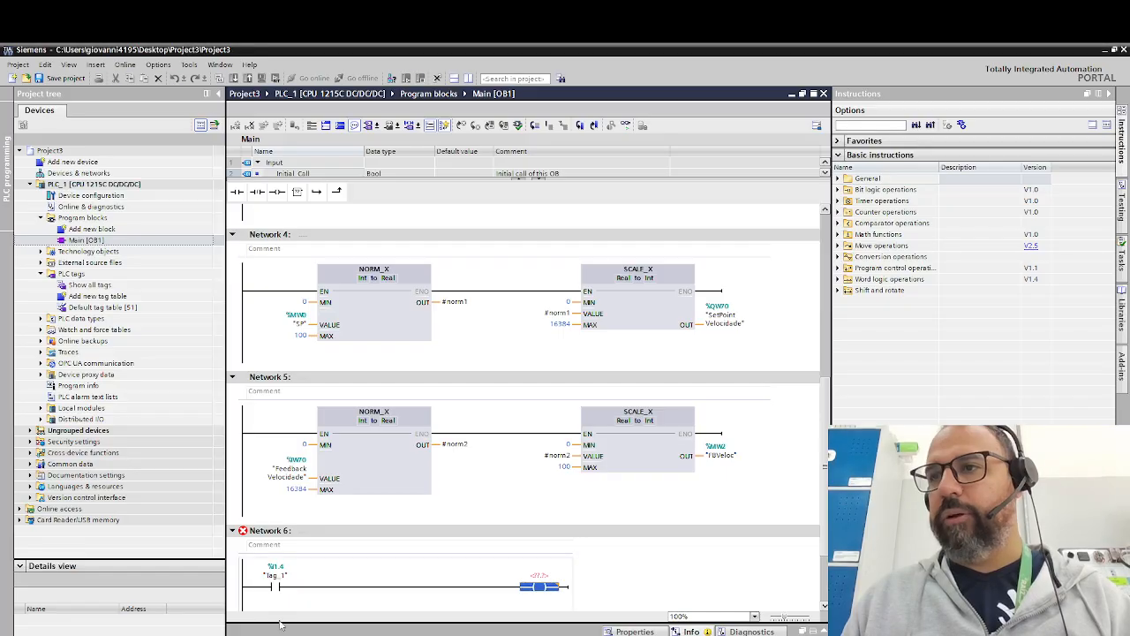
pyautogui.click(544, 576)
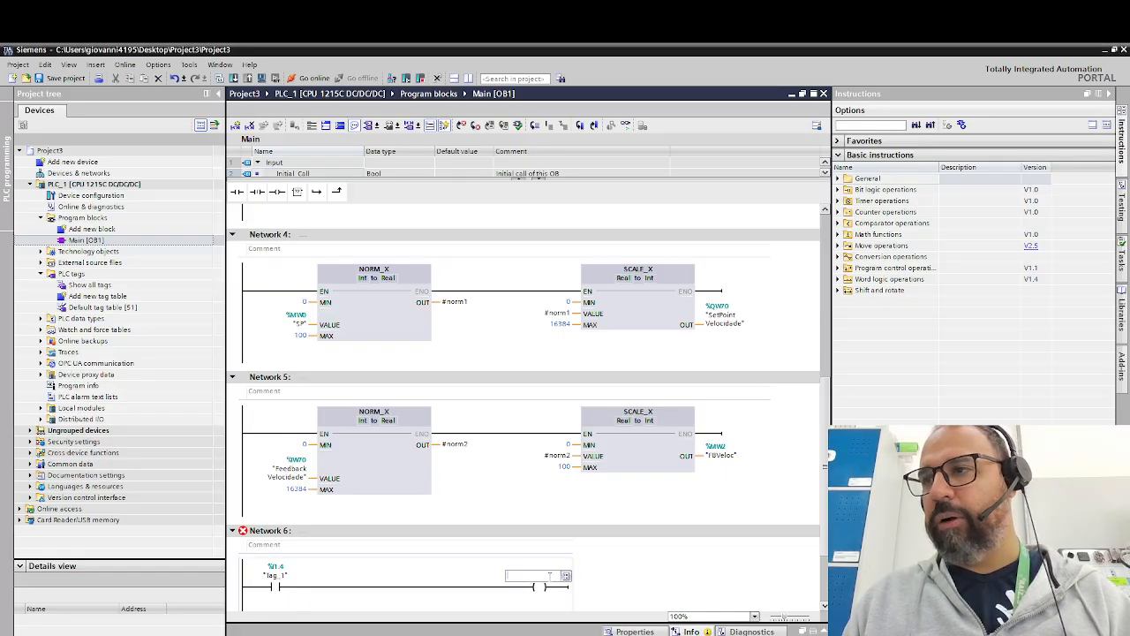
pyautogui.write('"')
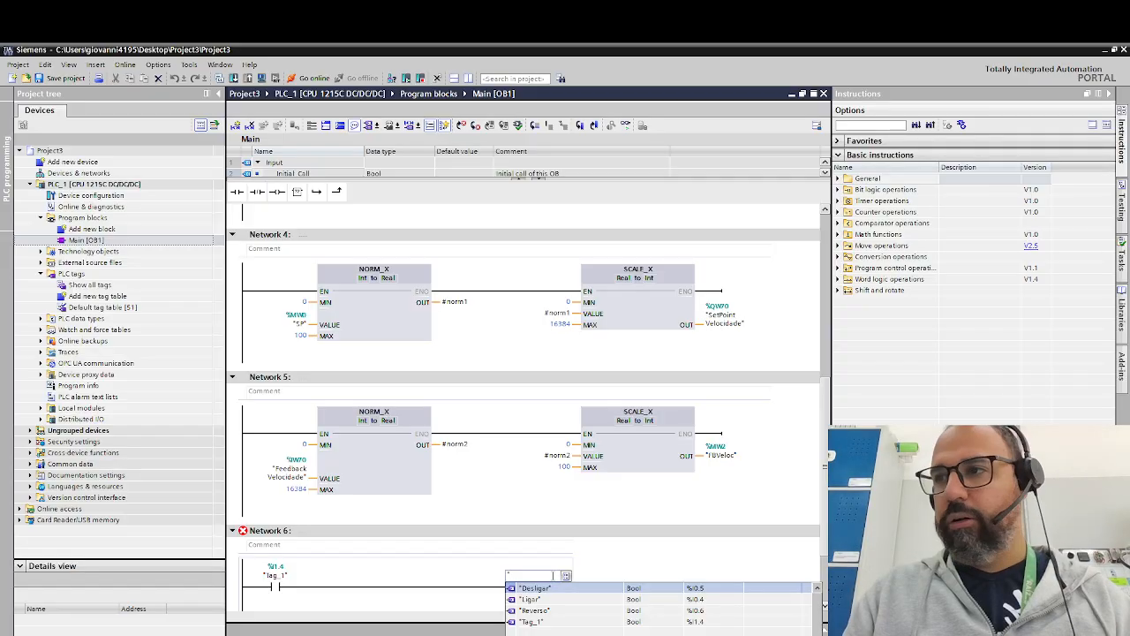
pyautogui.write('Control')
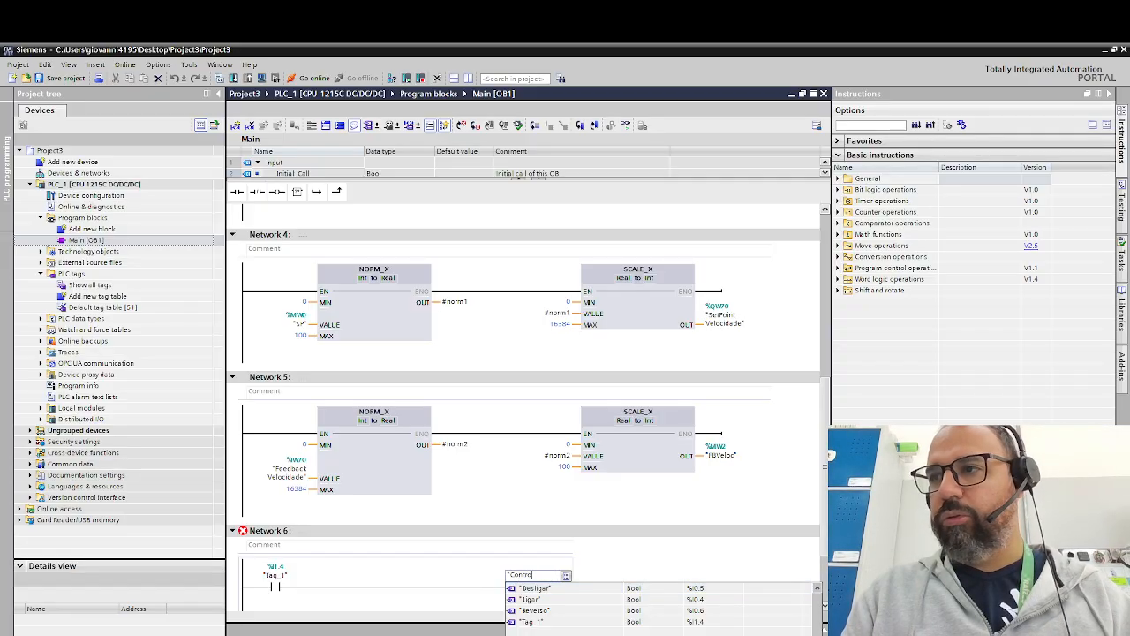
pyautogui.write('Word".x')
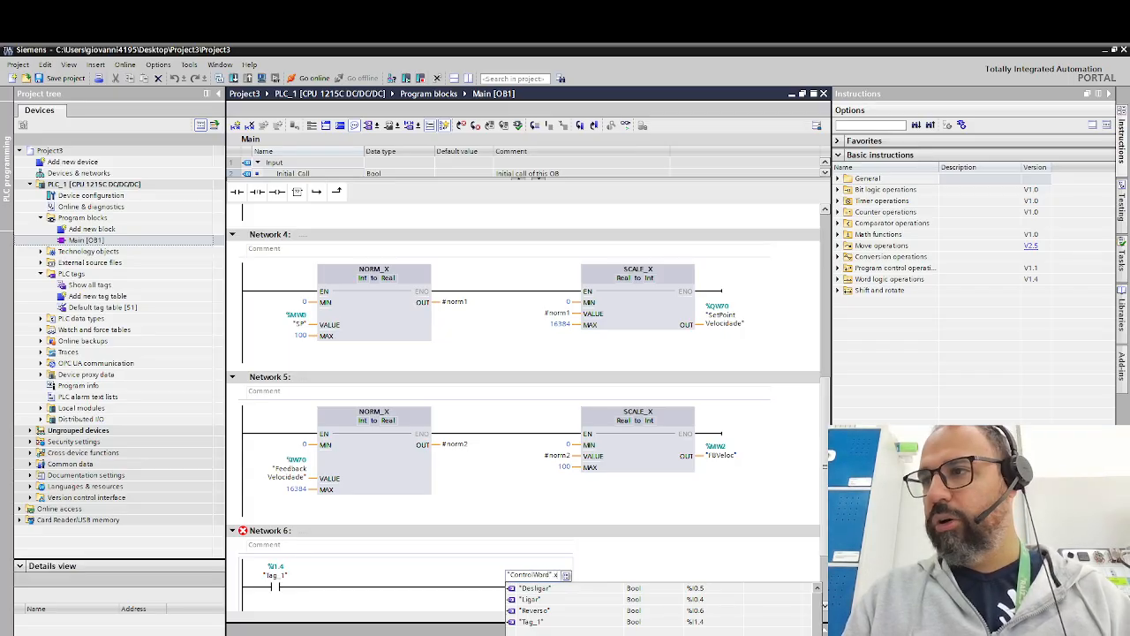
pyautogui.write('7')
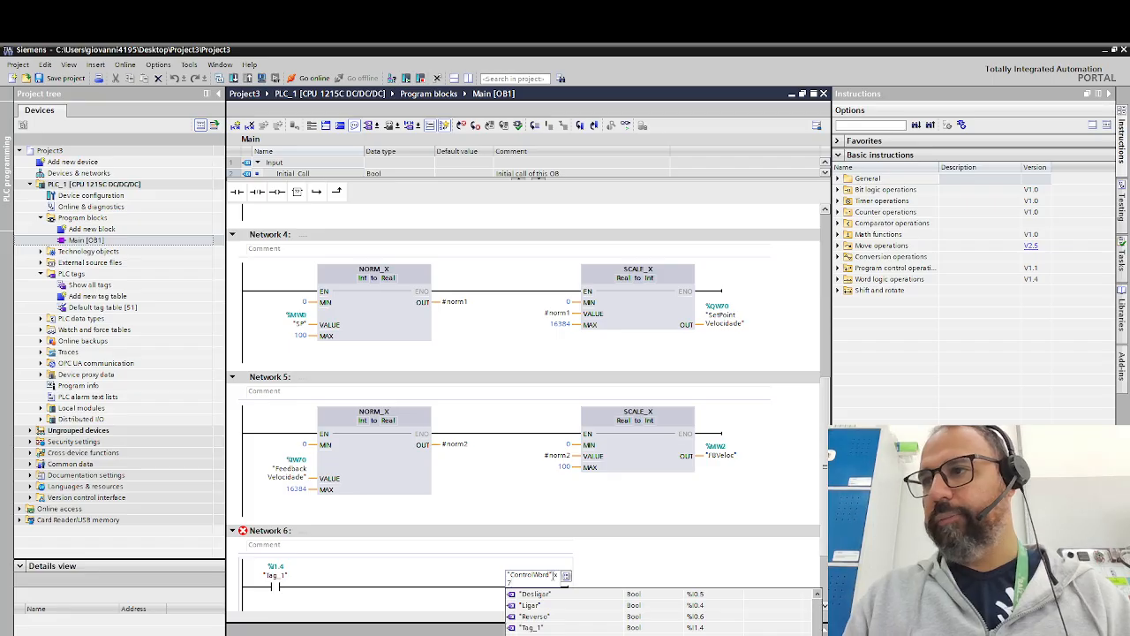
pyautogui.press('Return')
pyautogui.click(641, 575)
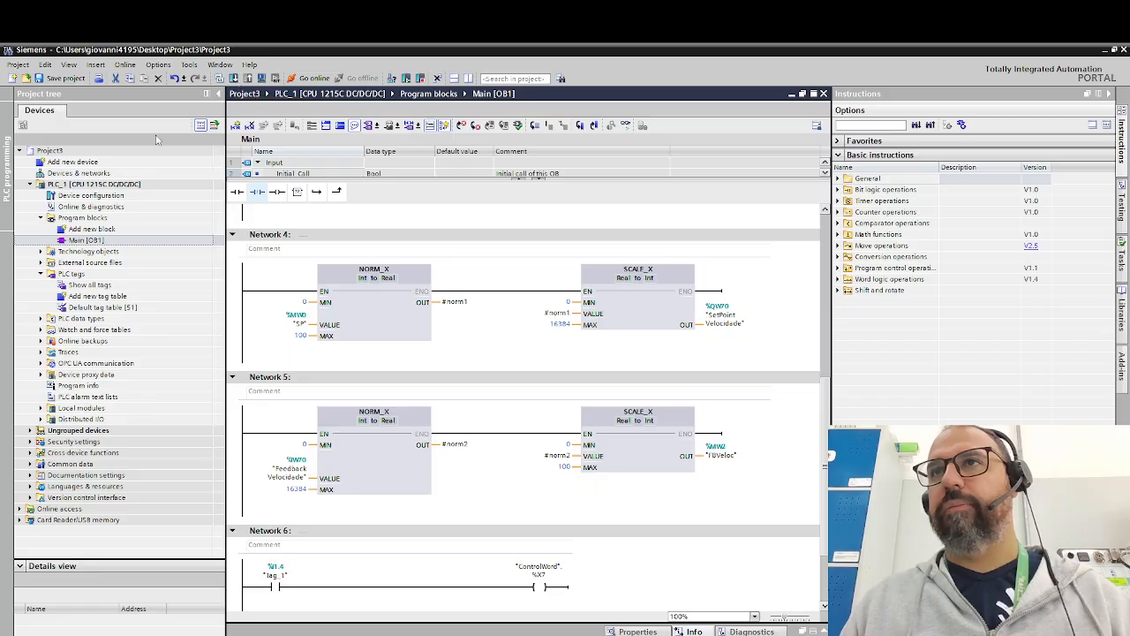
# - Download the software to PLC_1 and start online monitoring of Main [OB1]
pyautogui.click(137, 186)
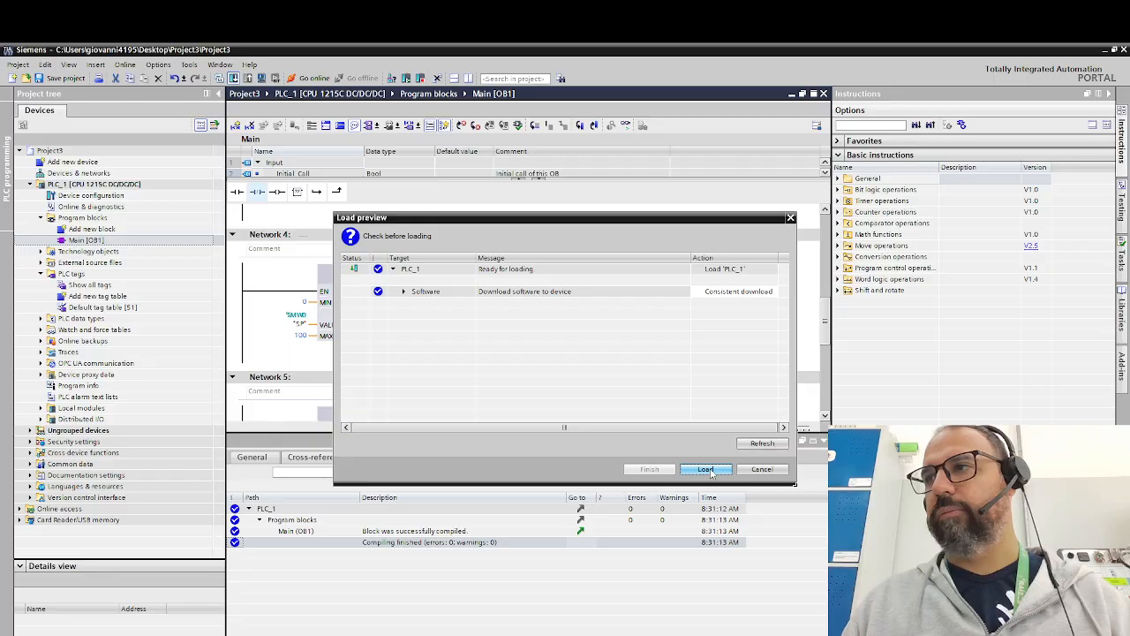
pyautogui.click(708, 470)
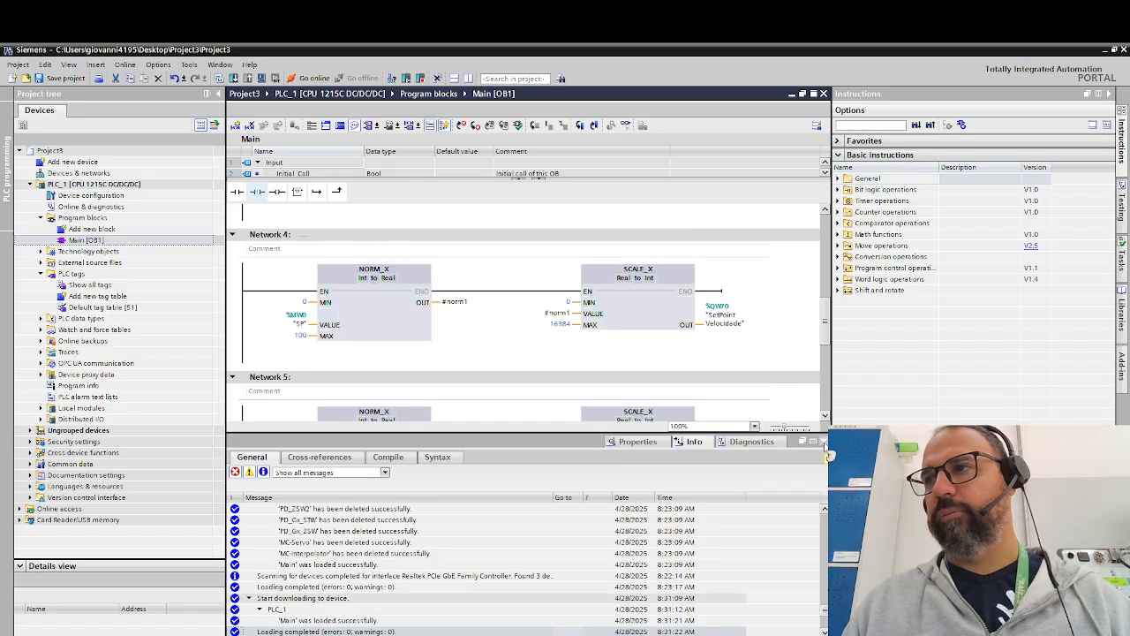
pyautogui.scroll(-2, 459, 486)
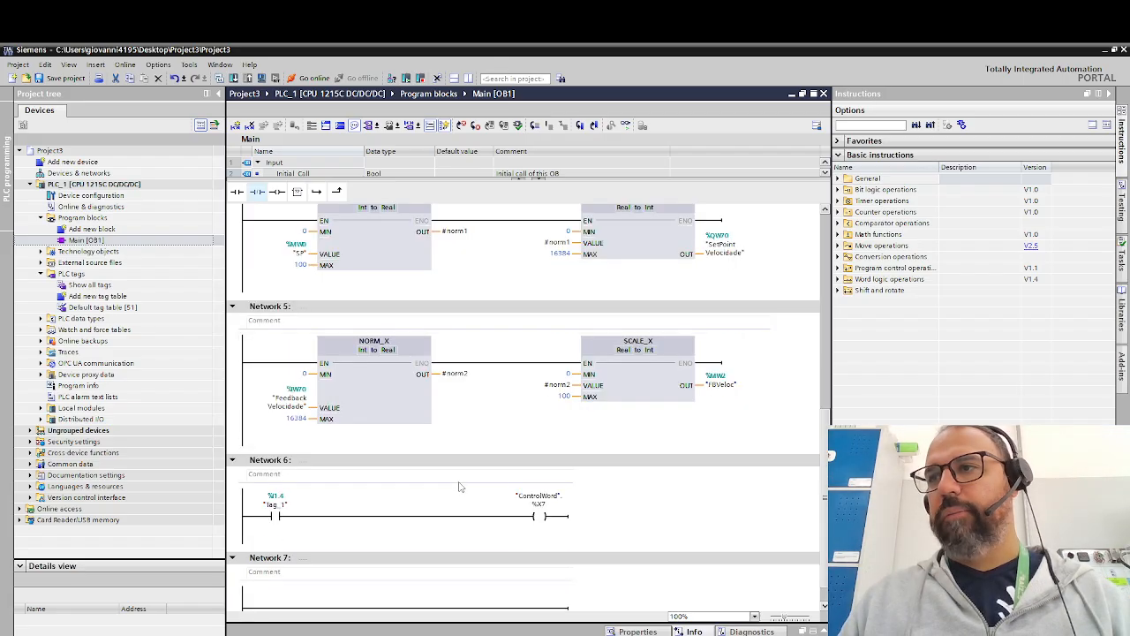
pyautogui.scroll(4, 465, 478)
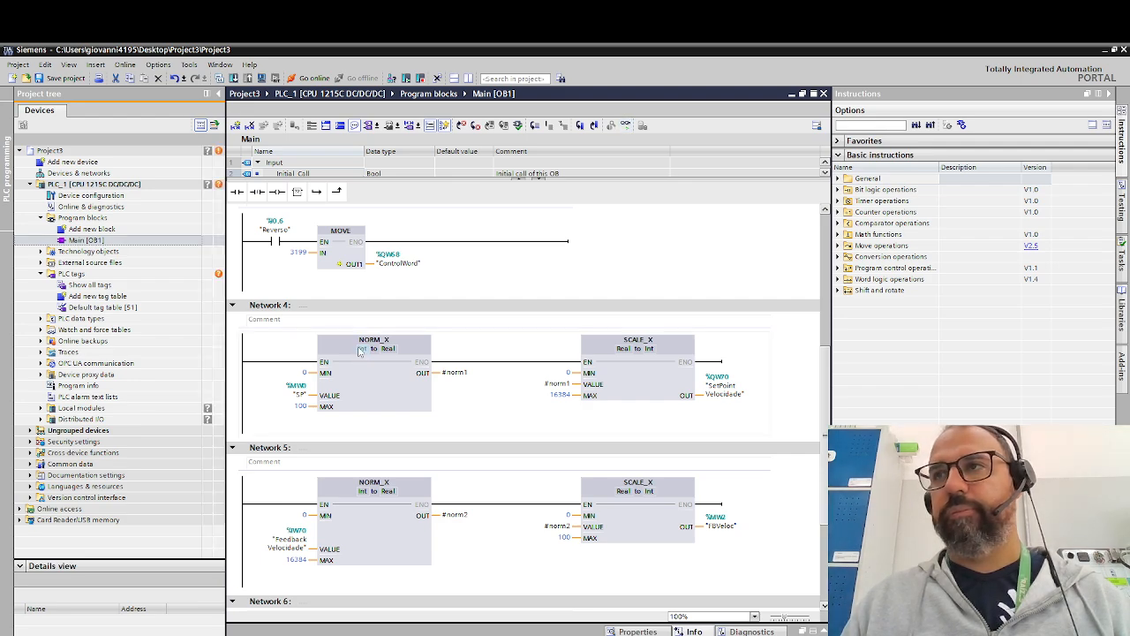
pyautogui.hotkey('ctrl', 't')
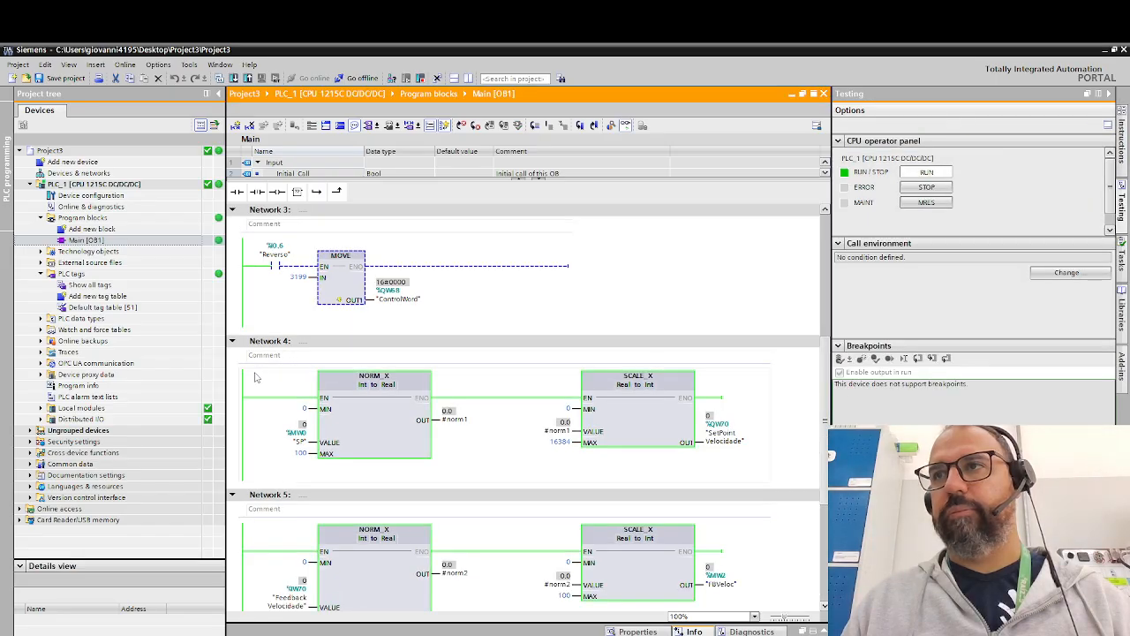
# - Modify the online value of the "SP" tag at the Network 4 NORM_X VALUE input to 50
pyautogui.rightClick(293, 444)
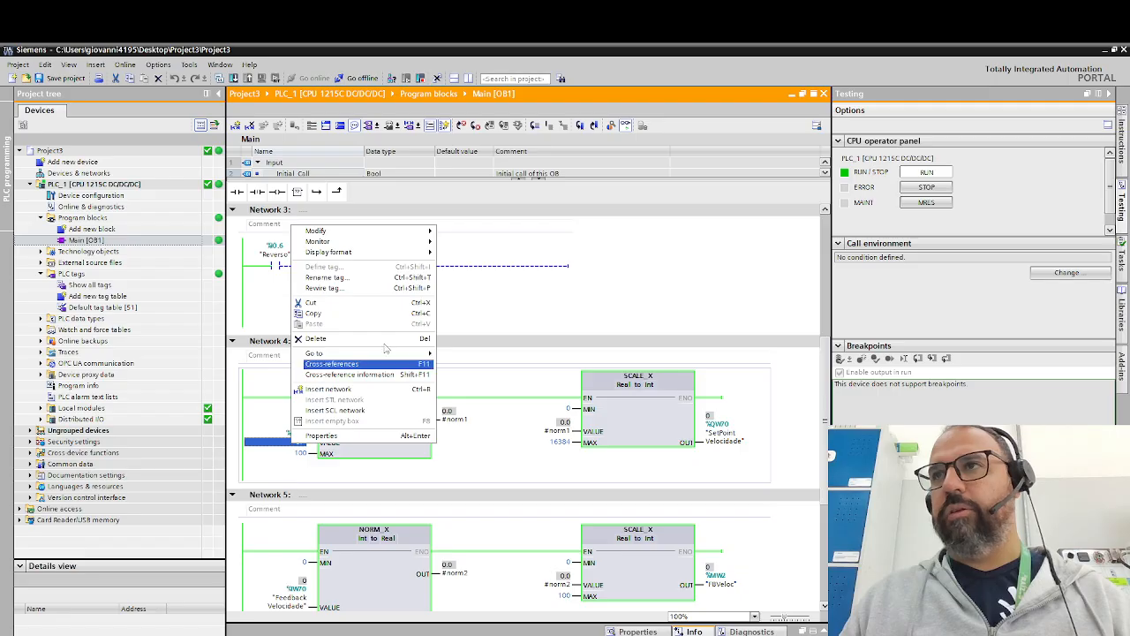
pyautogui.moveTo(428, 233)
pyautogui.click(477, 252)
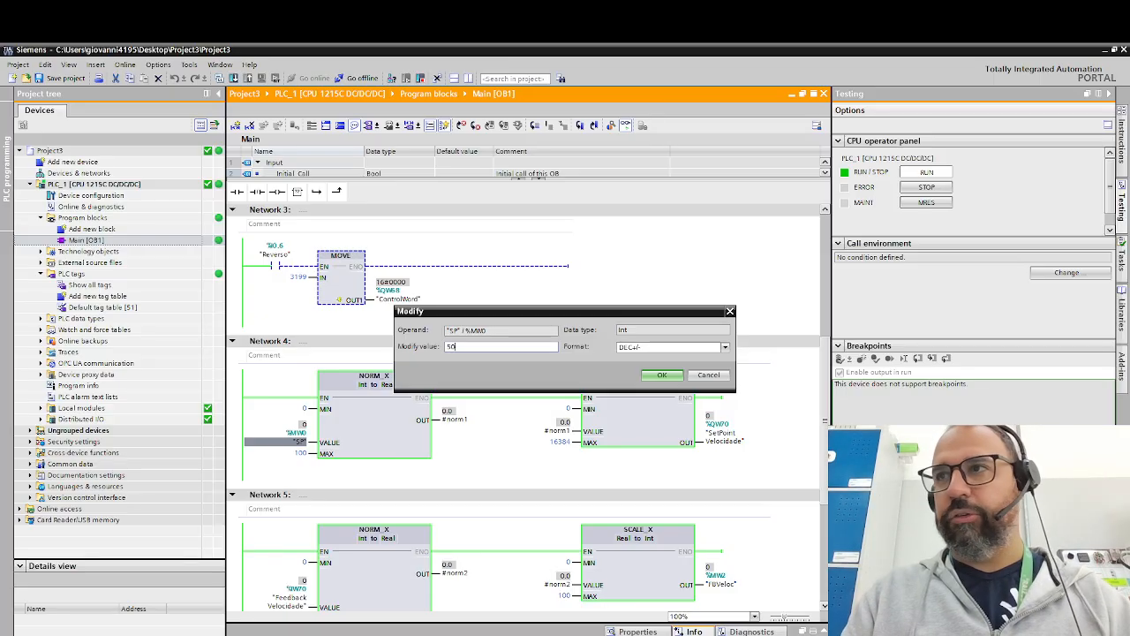
pyautogui.press('Escape')
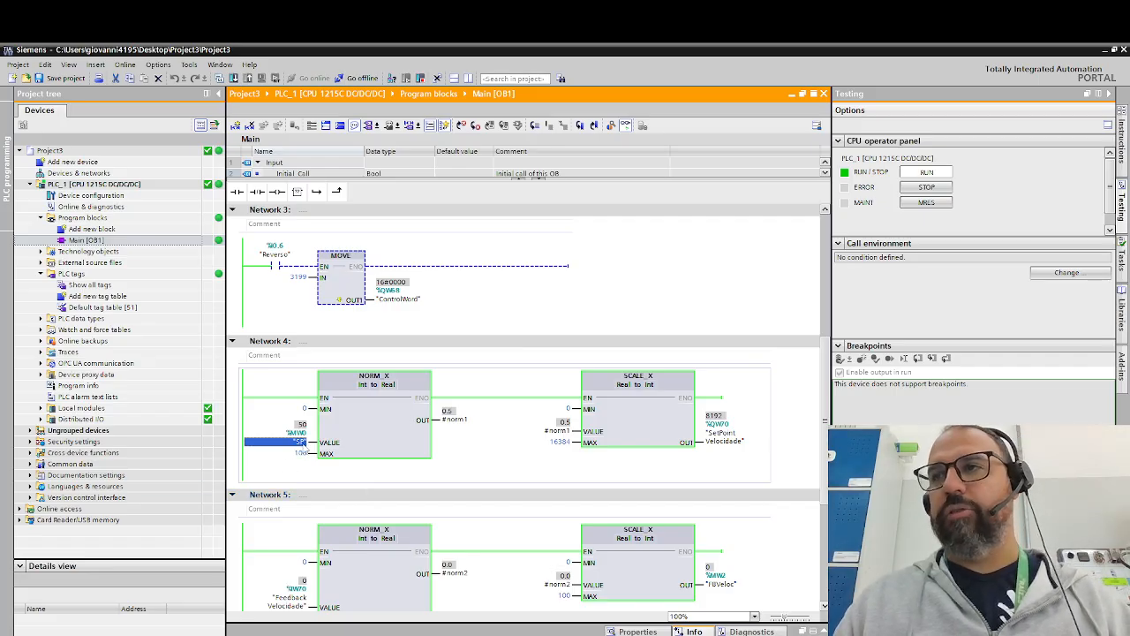
pyautogui.scroll(-1, 383, 499)
pyautogui.scroll(4, 527, 454)
pyautogui.scroll(1, 494, 406)
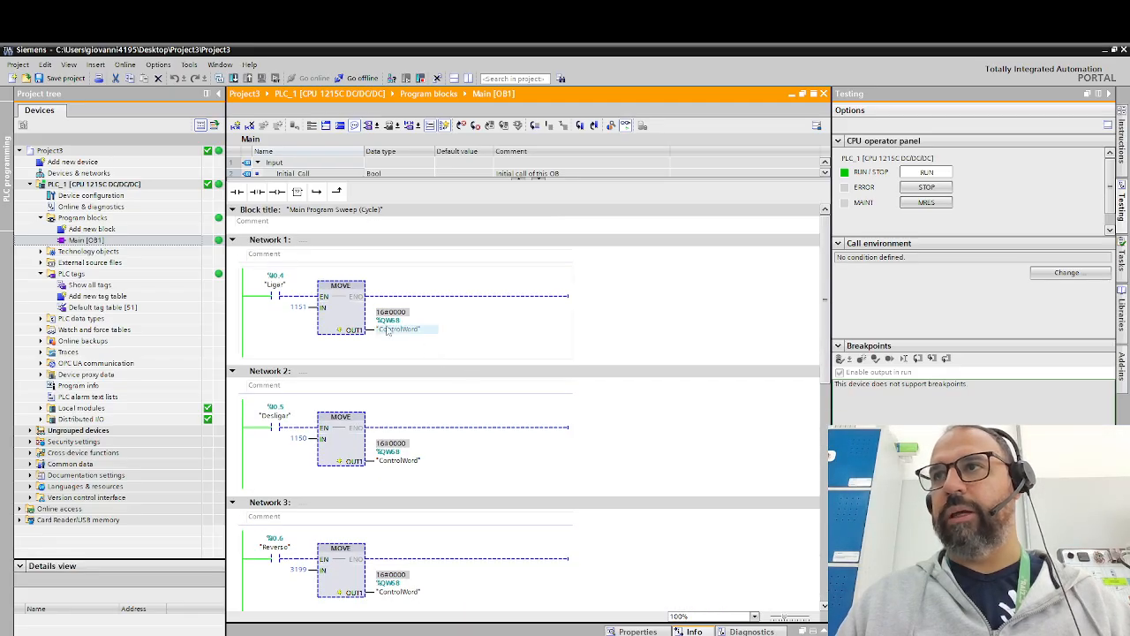
pyautogui.scroll(-1, 340, 406)
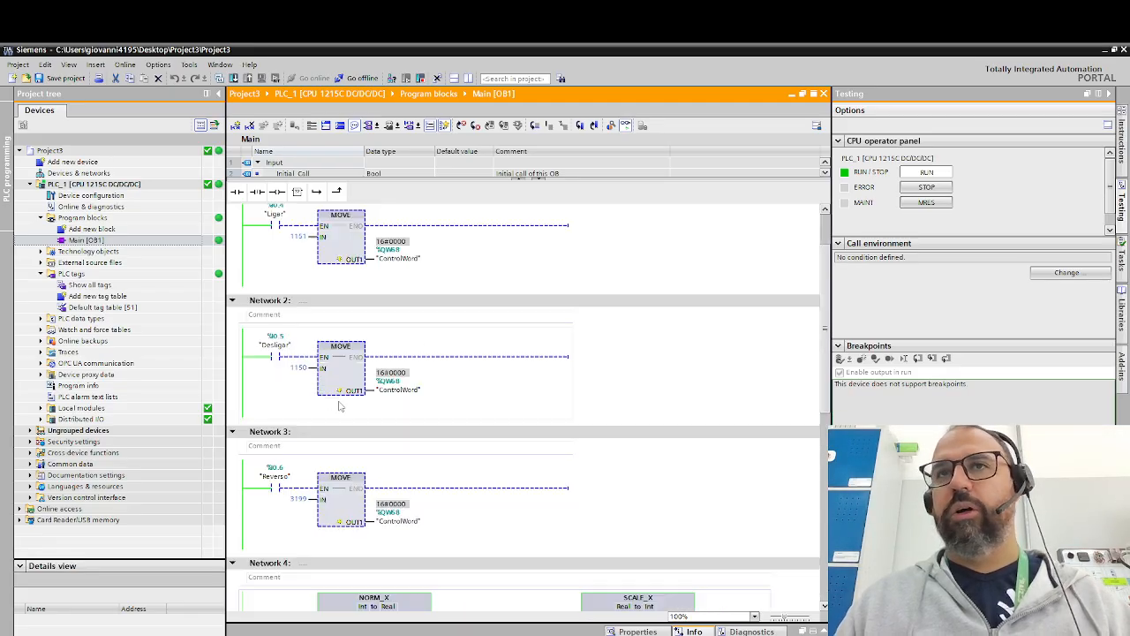
# - Examine the online control word, setpoint and feedback values in Networks 1 to 6, and consult the control word bit table in Excel
pyautogui.scroll(1, 324, 406)
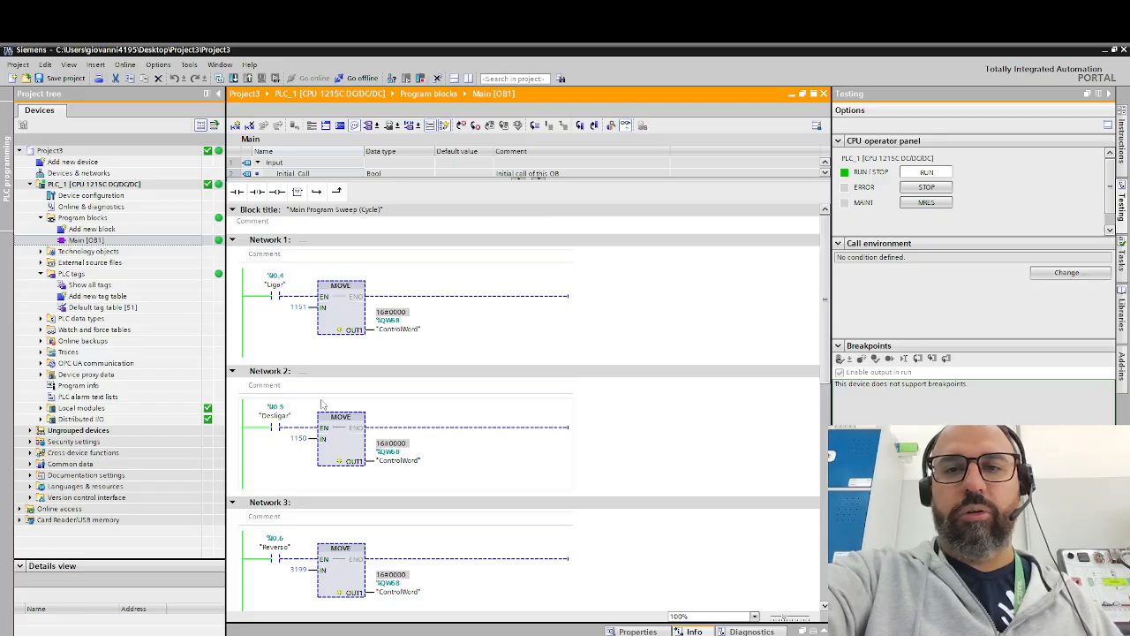
pyautogui.scroll(-7, 353, 408)
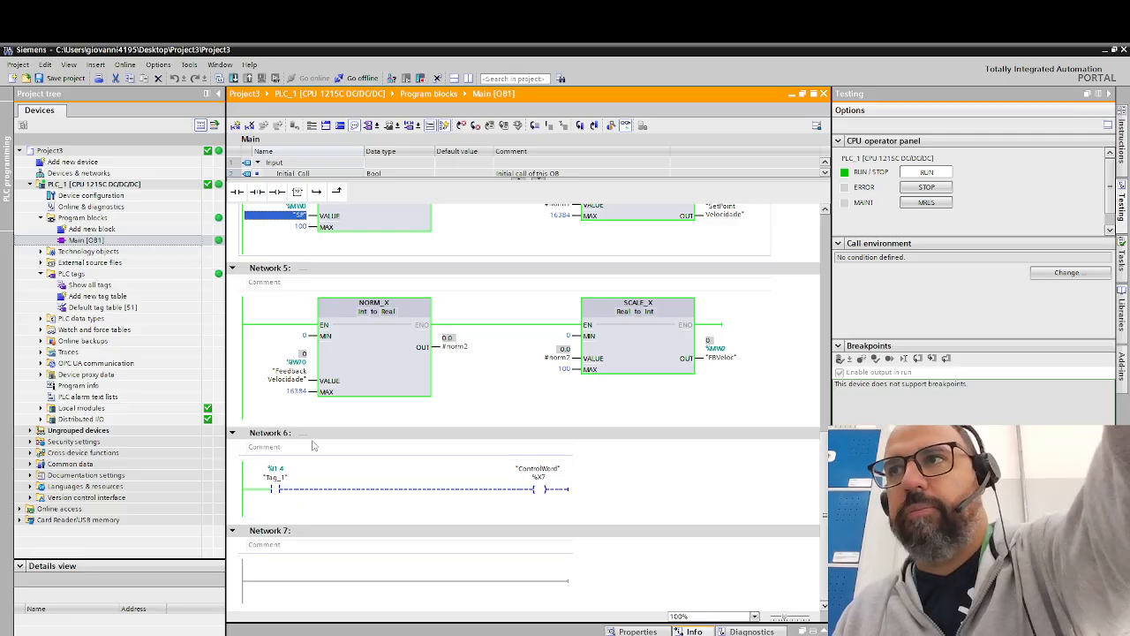
pyautogui.scroll(15, 312, 446)
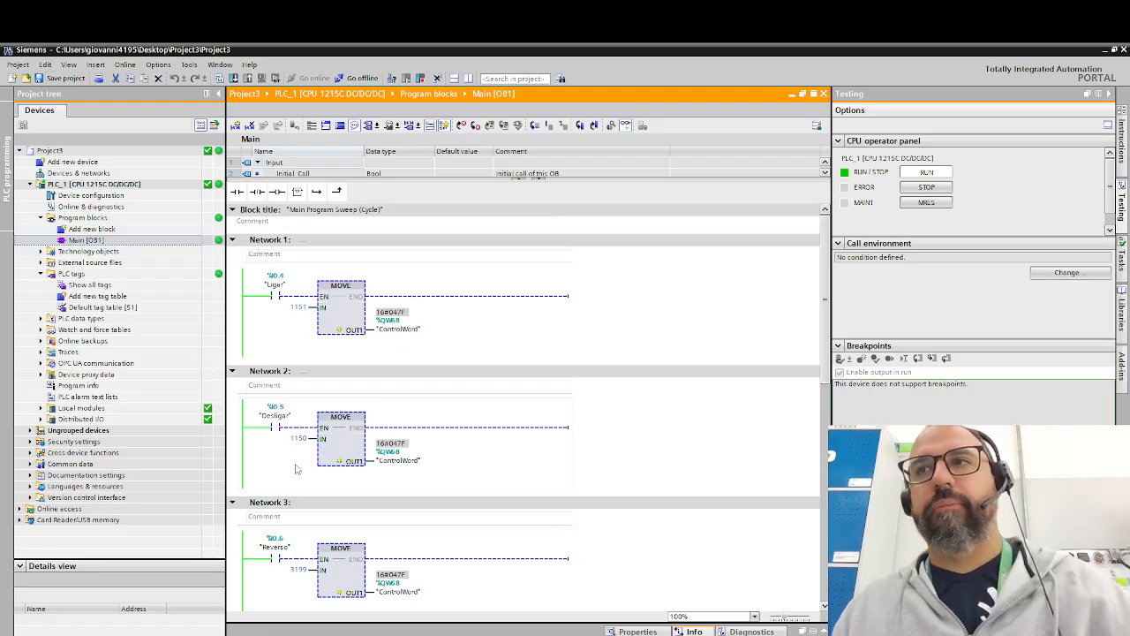
pyautogui.scroll(-5, 305, 469)
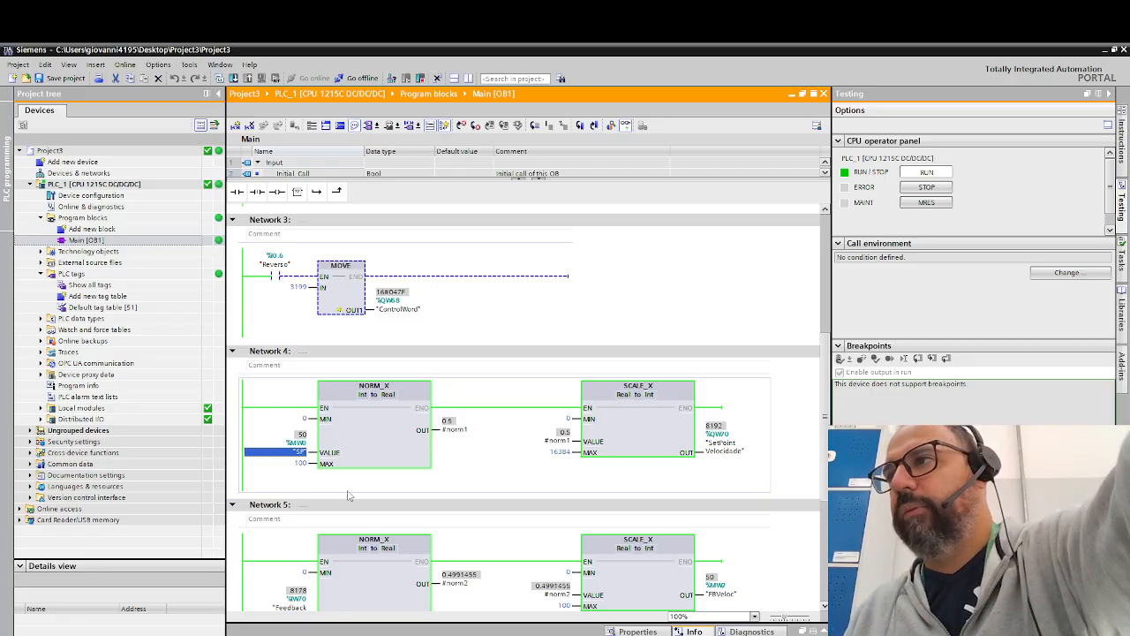
pyautogui.scroll(-3, 420, 506)
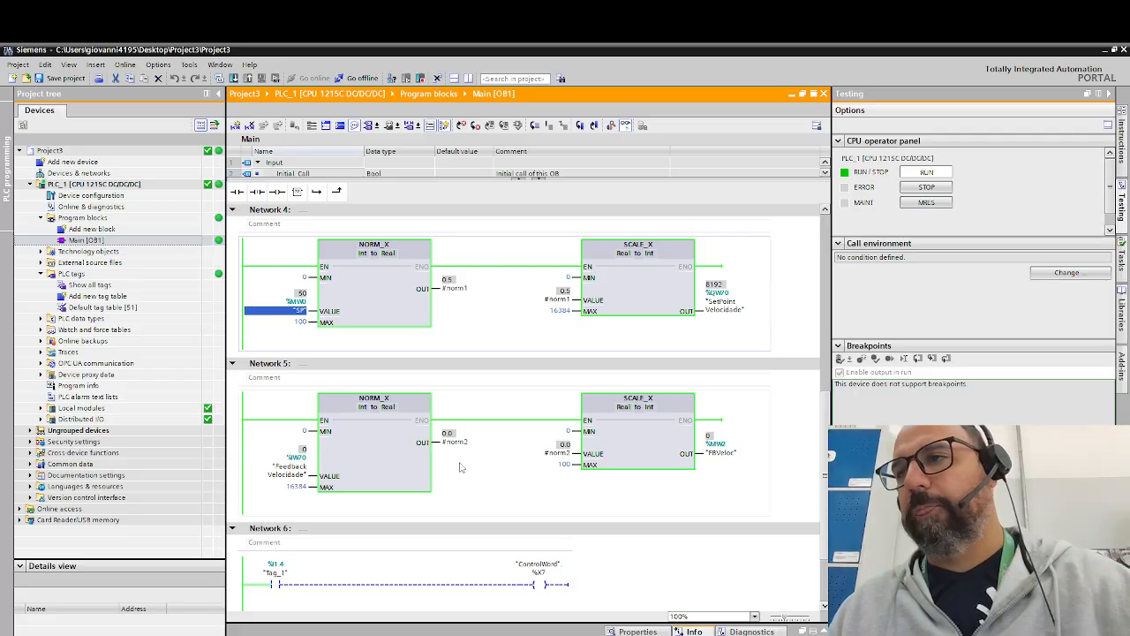
pyautogui.scroll(-2, 466, 471)
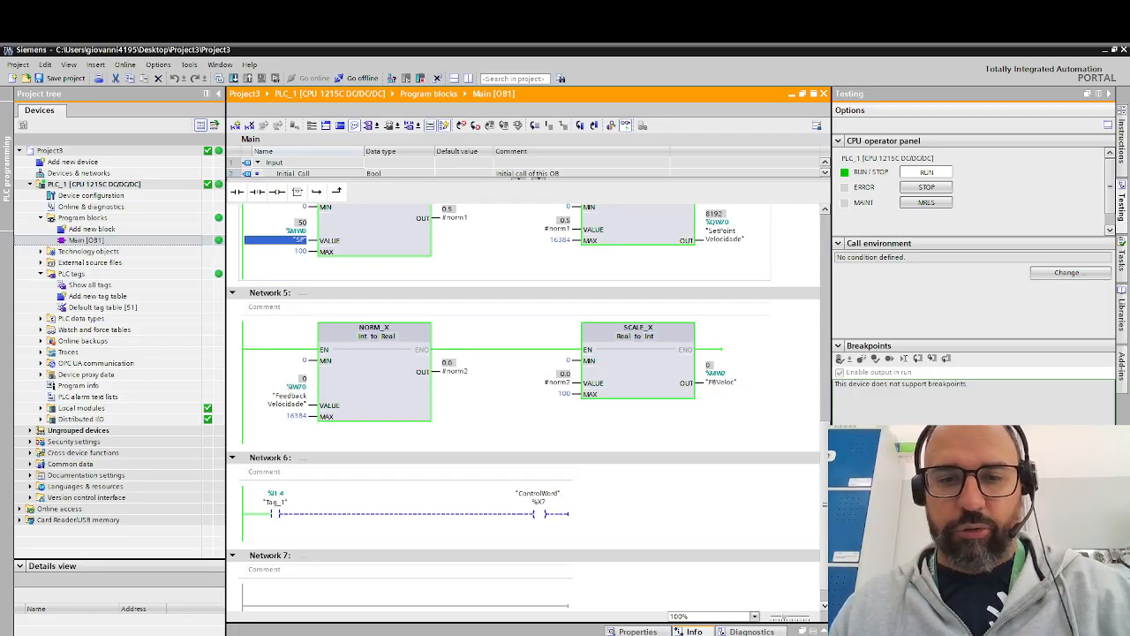
pyautogui.hotkey('alt', 'Tab')
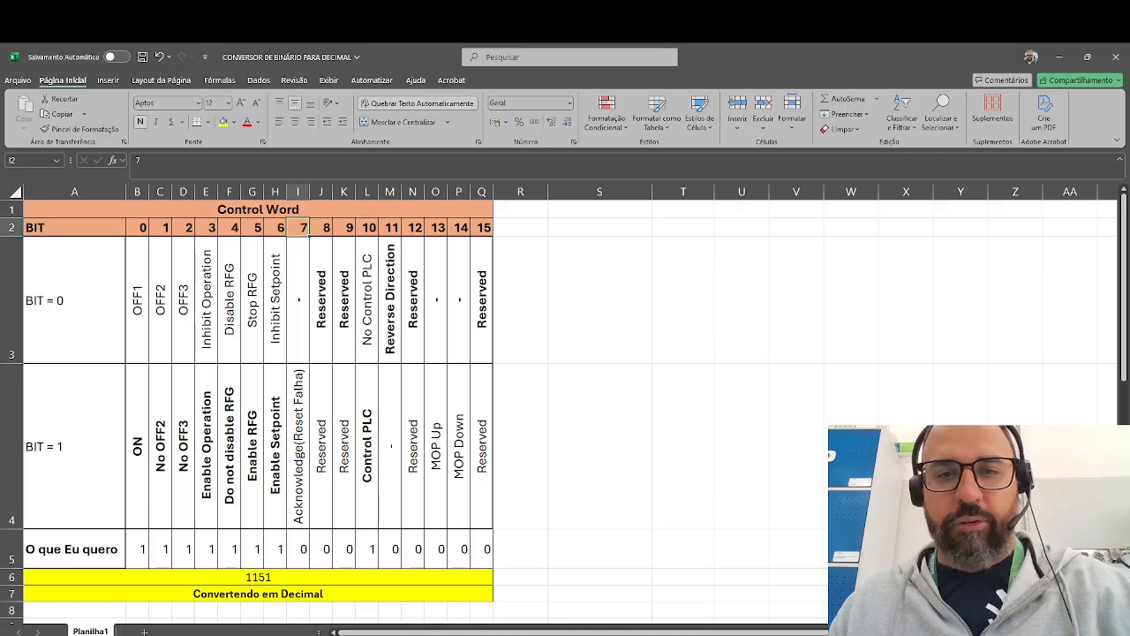
pyautogui.hotkey('alt', 'Tab')
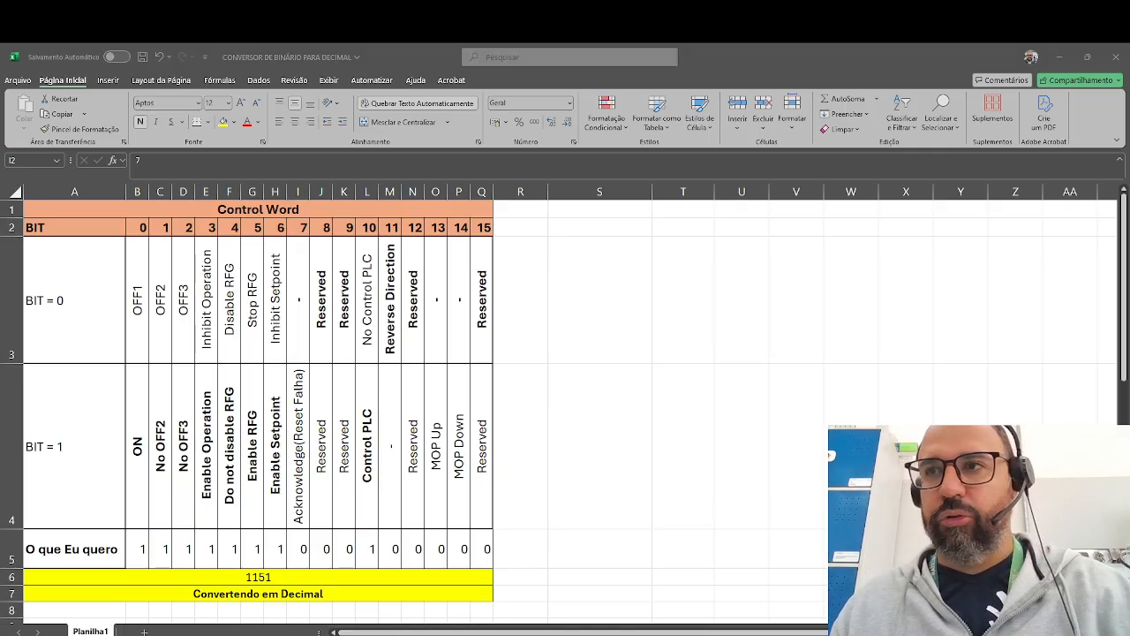
# - Switch back to TIA Portal and modify the online value of the "SP" tag at the Network 4 NORM_X VALUE input to -50
pyautogui.hotkey('alt', 'Tab')
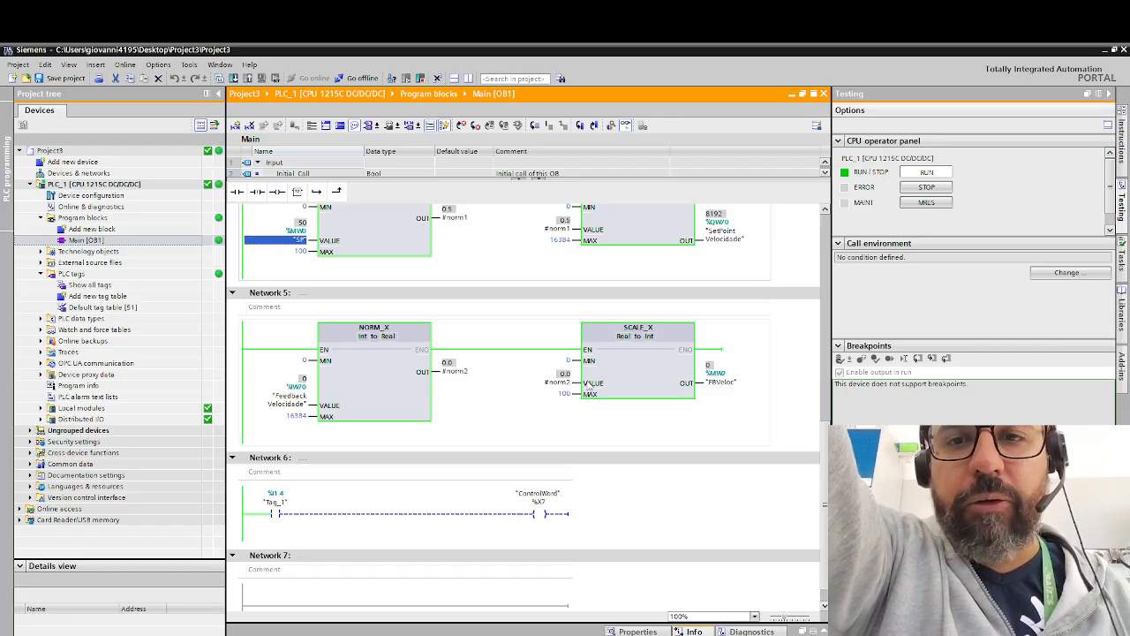
pyautogui.scroll(2, 323, 304)
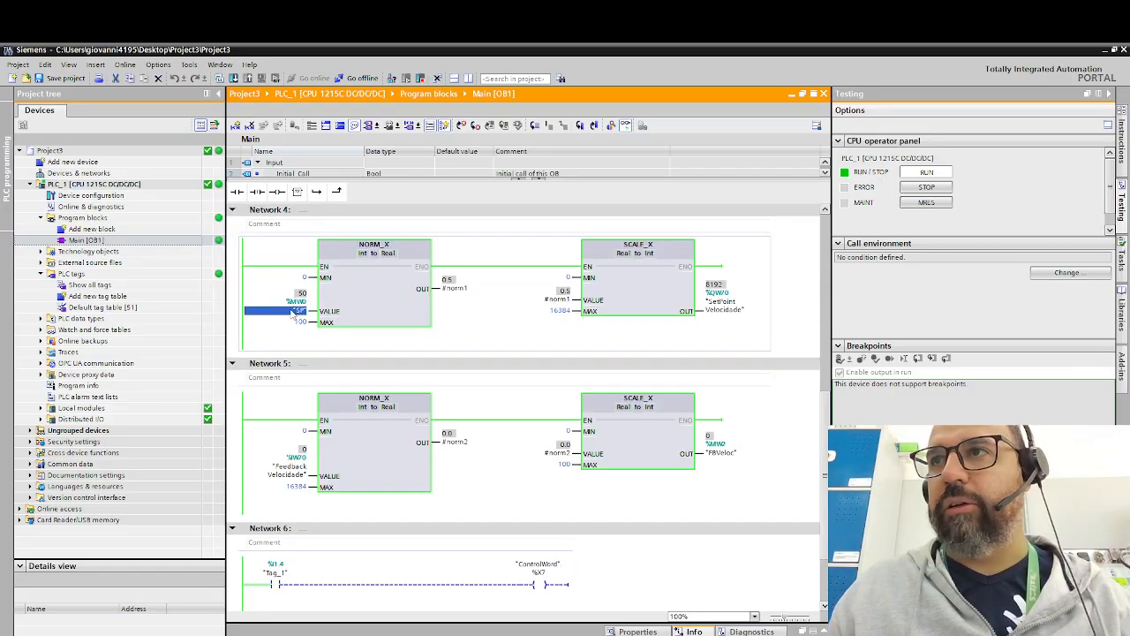
pyautogui.rightClick(294, 314)
pyautogui.moveTo(344, 316)
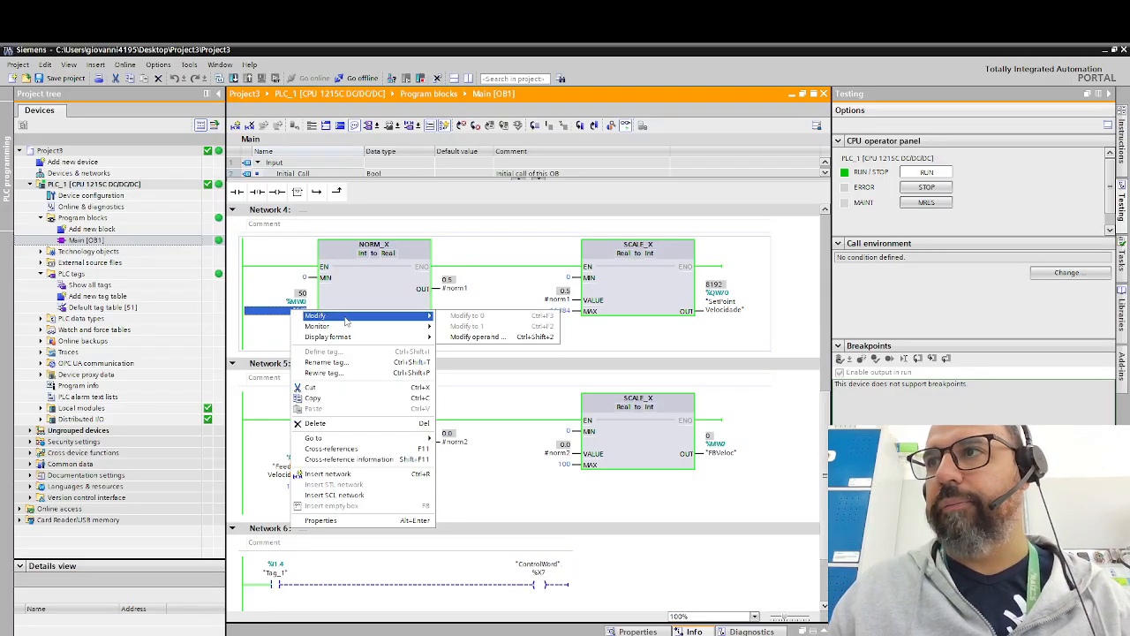
pyautogui.click(475, 336)
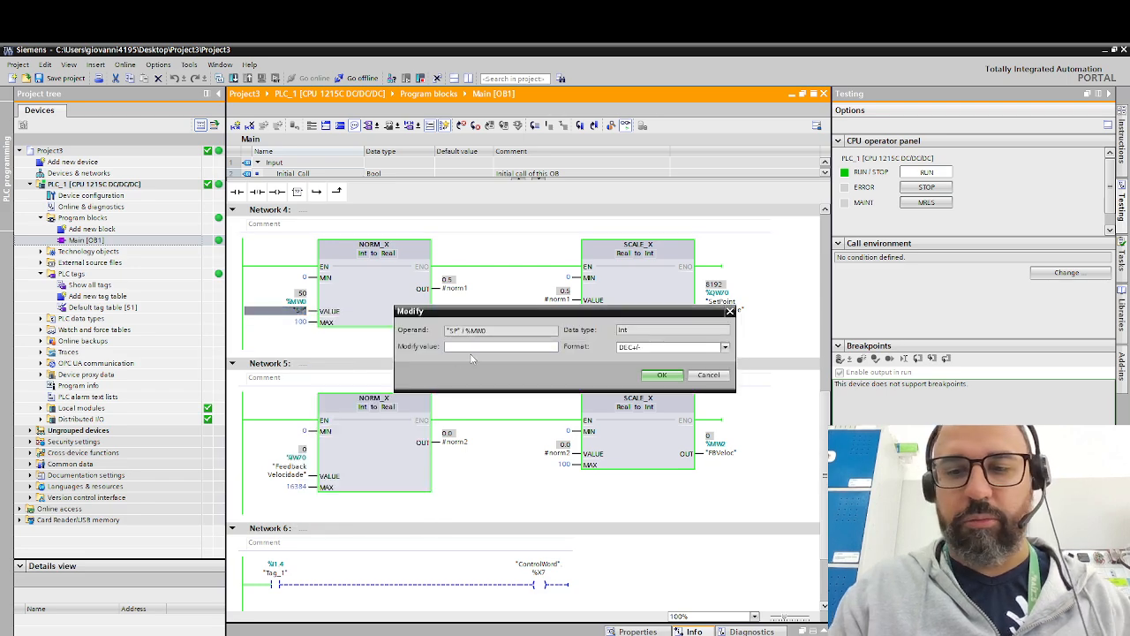
pyautogui.write('-50')
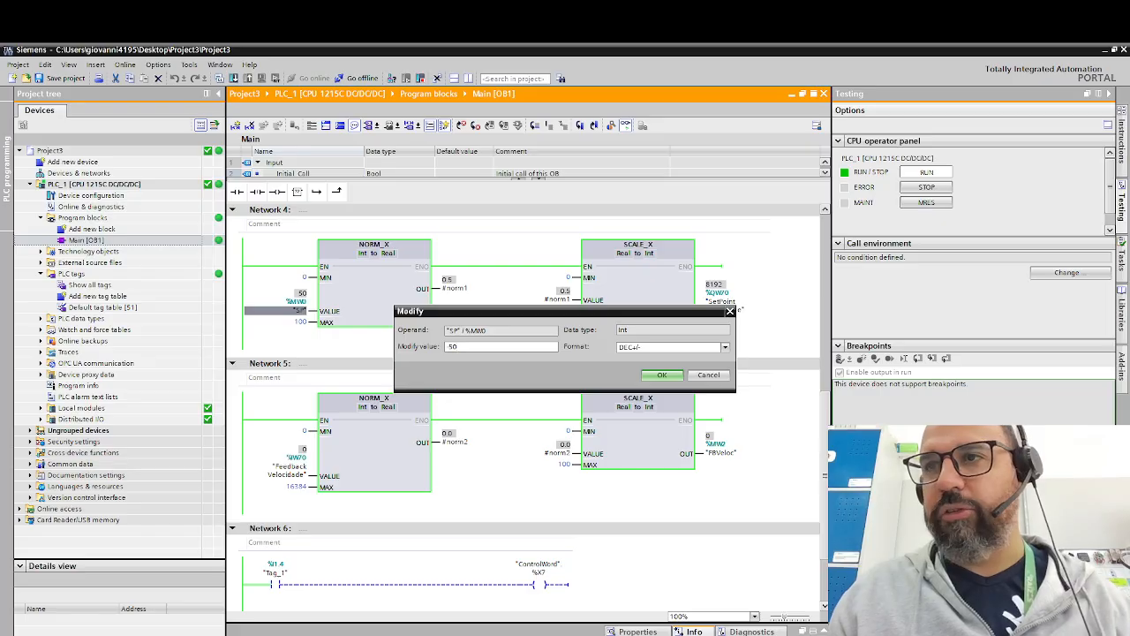
pyautogui.press('Return')
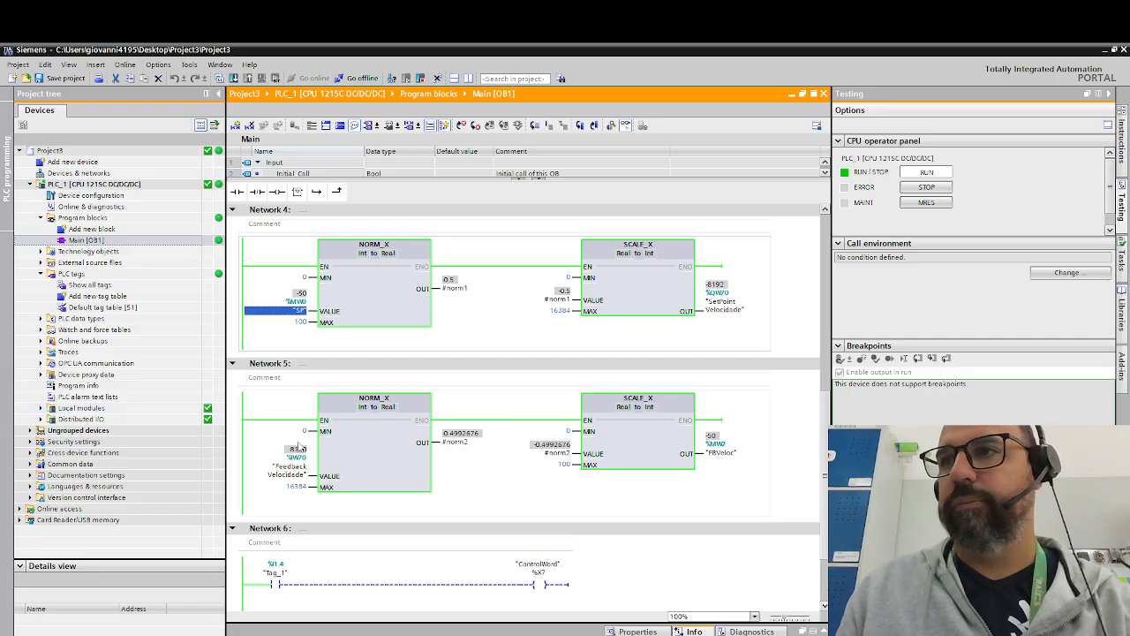
pyautogui.doubleClick(300, 310)
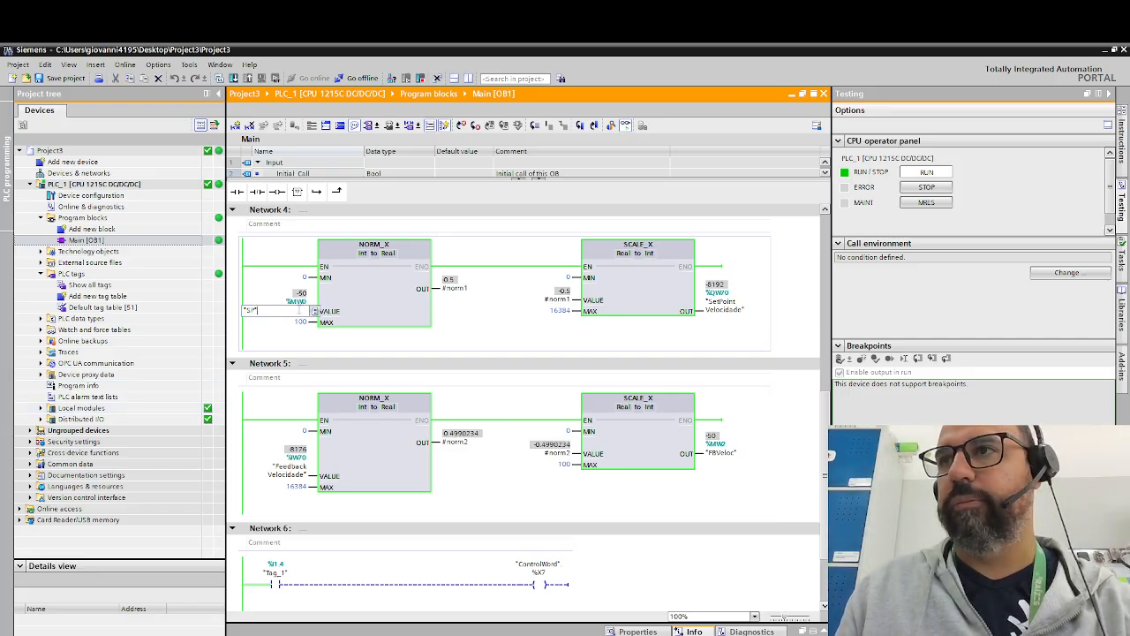
pyautogui.press('Return')
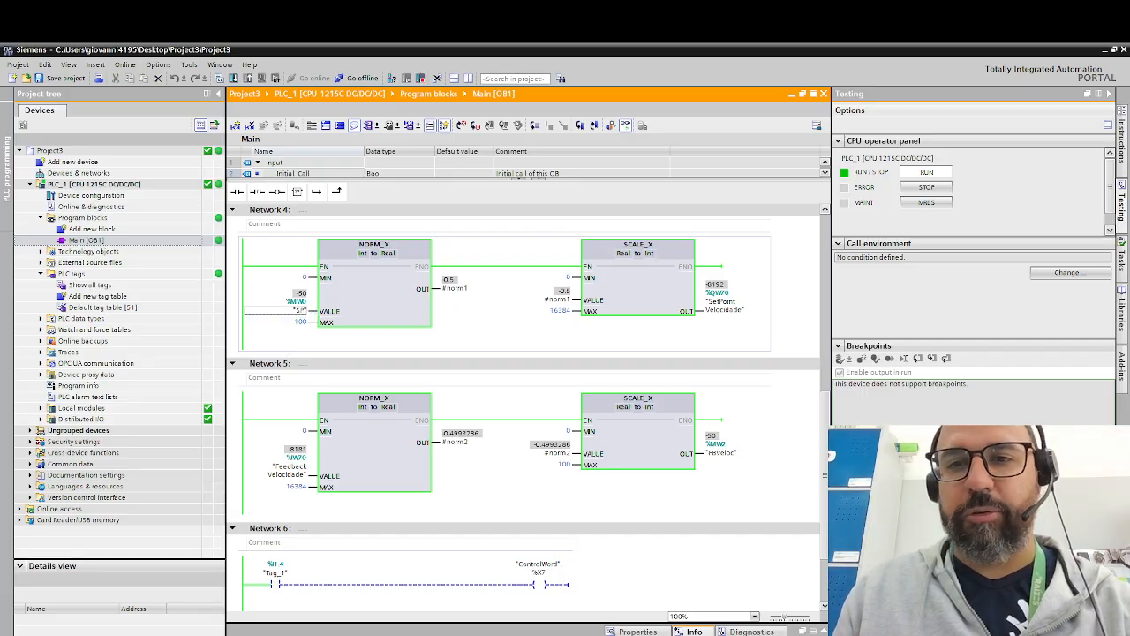